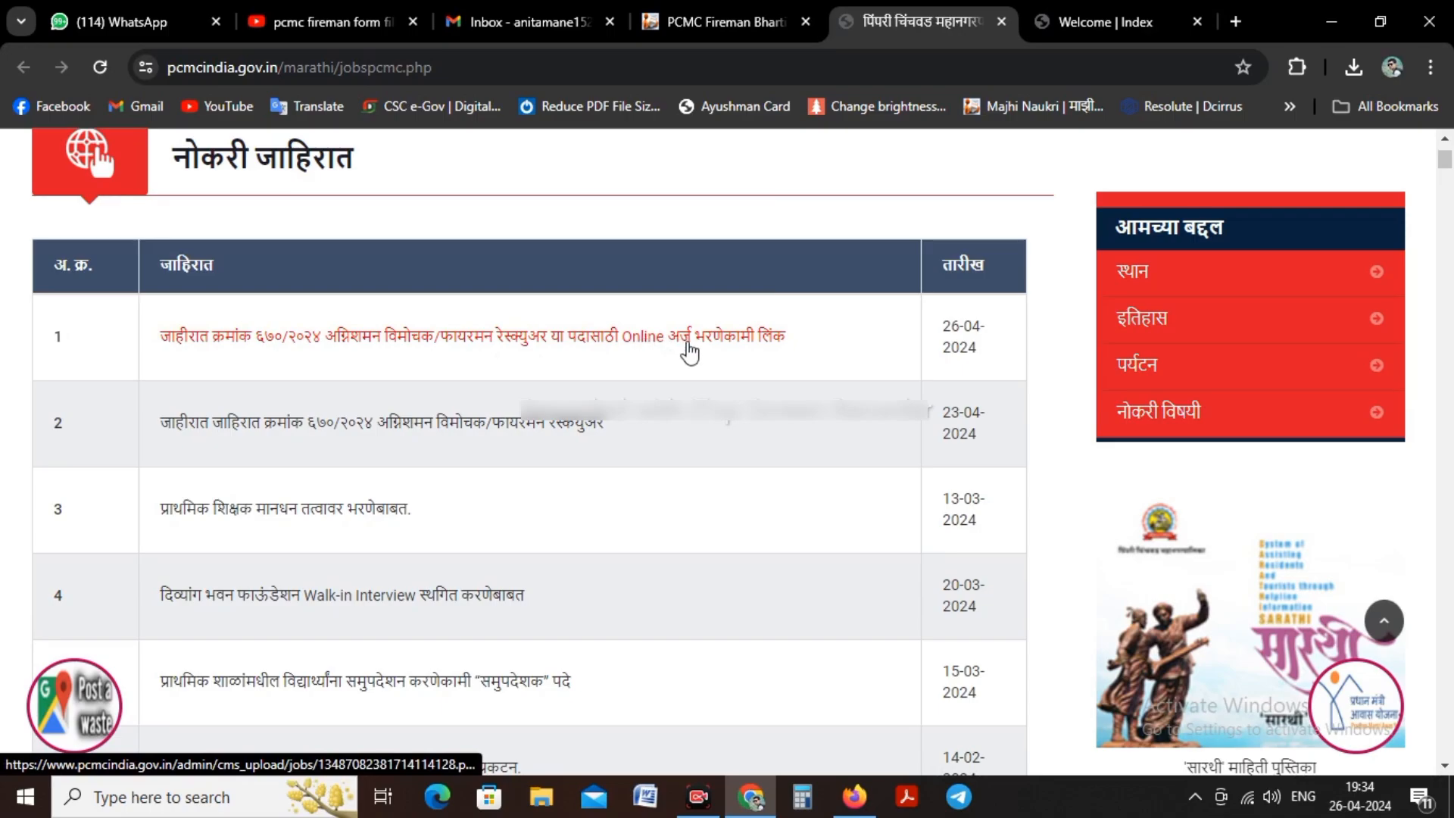
Step: Switch to the municipal recruitment index page and open the PCMC Firemen 2024 Advertisement
left_click(1119, 17)
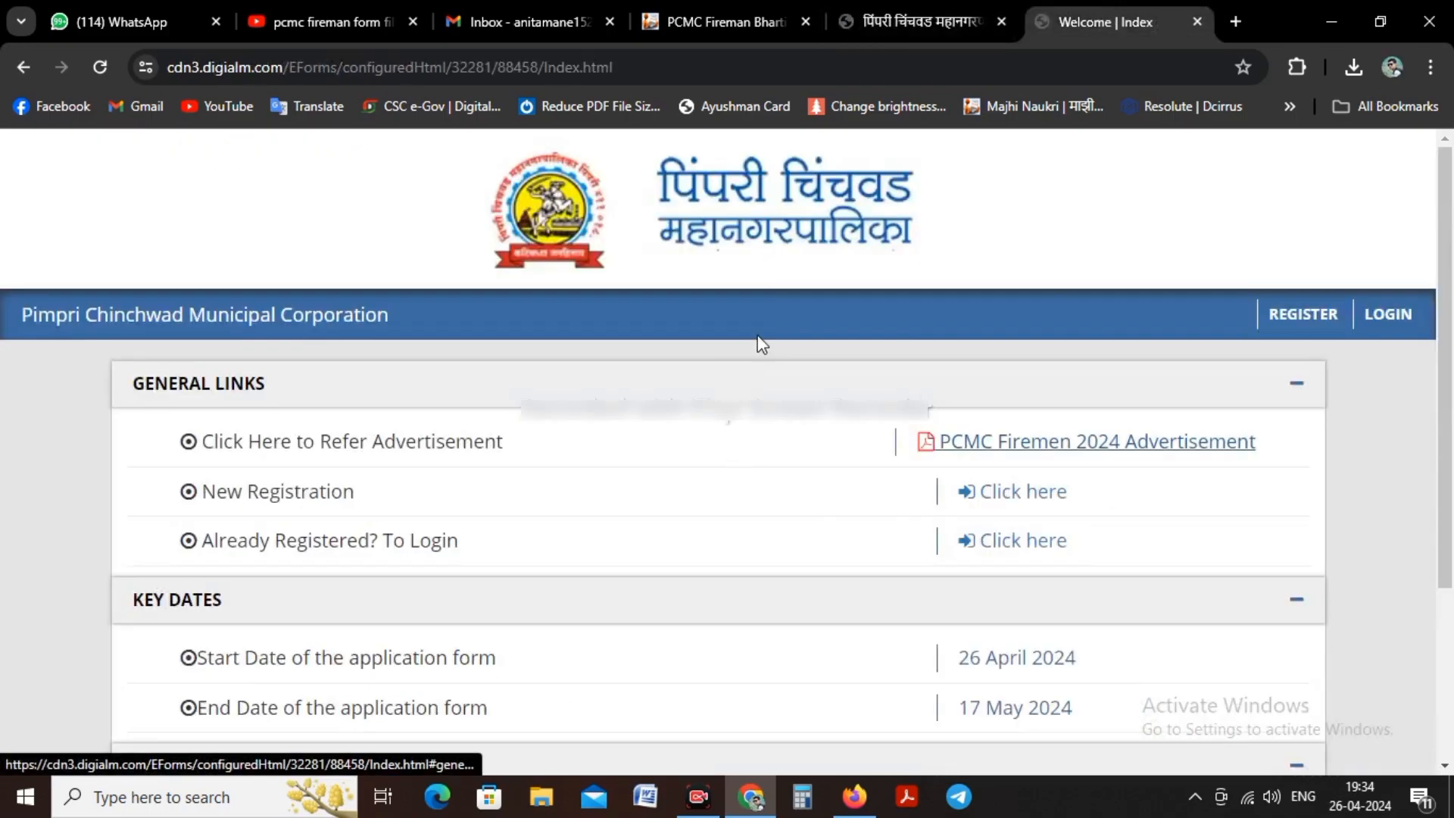
scroll(757, 343, "down", 1)
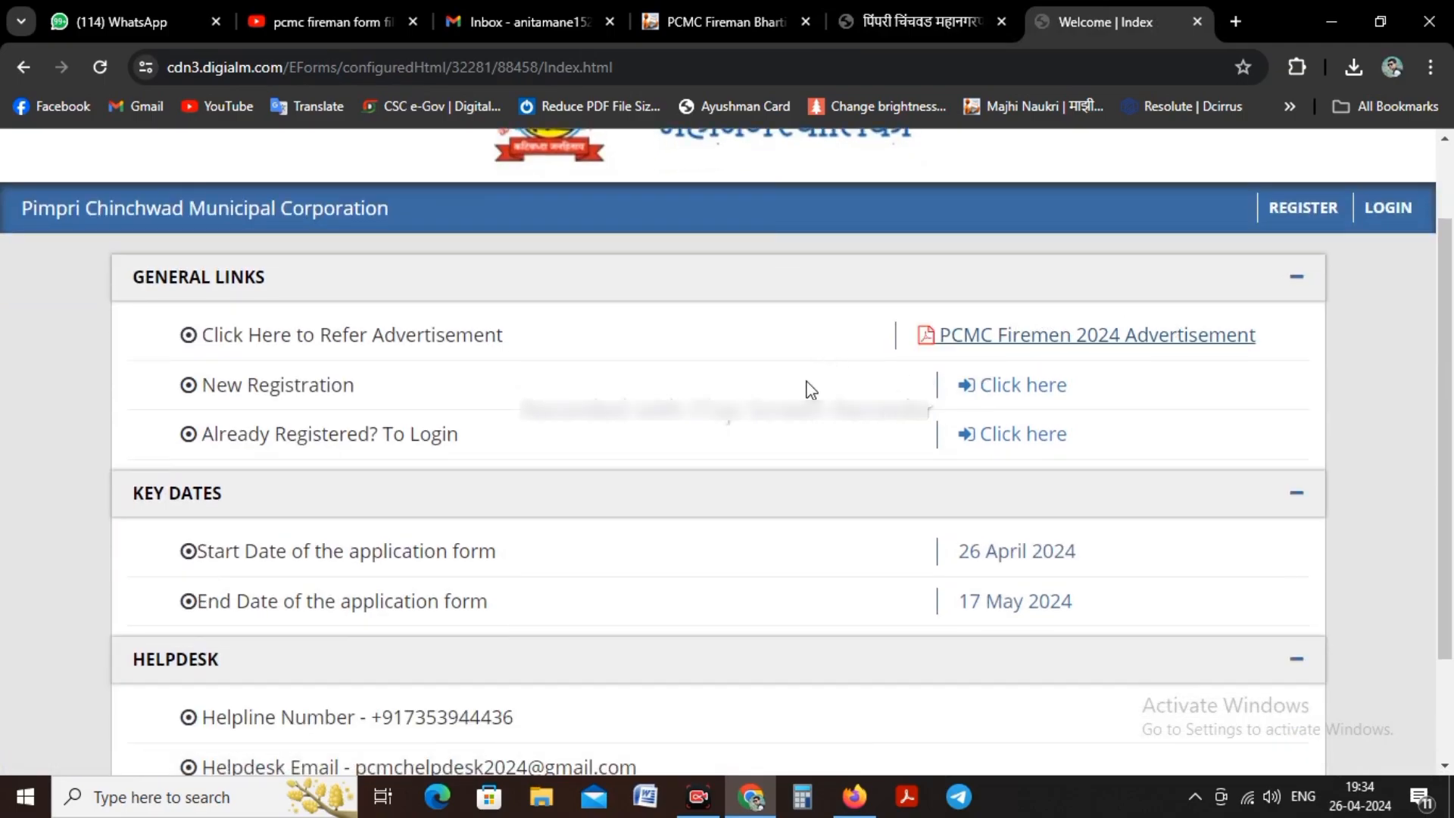
scroll(808, 394, "down", 1)
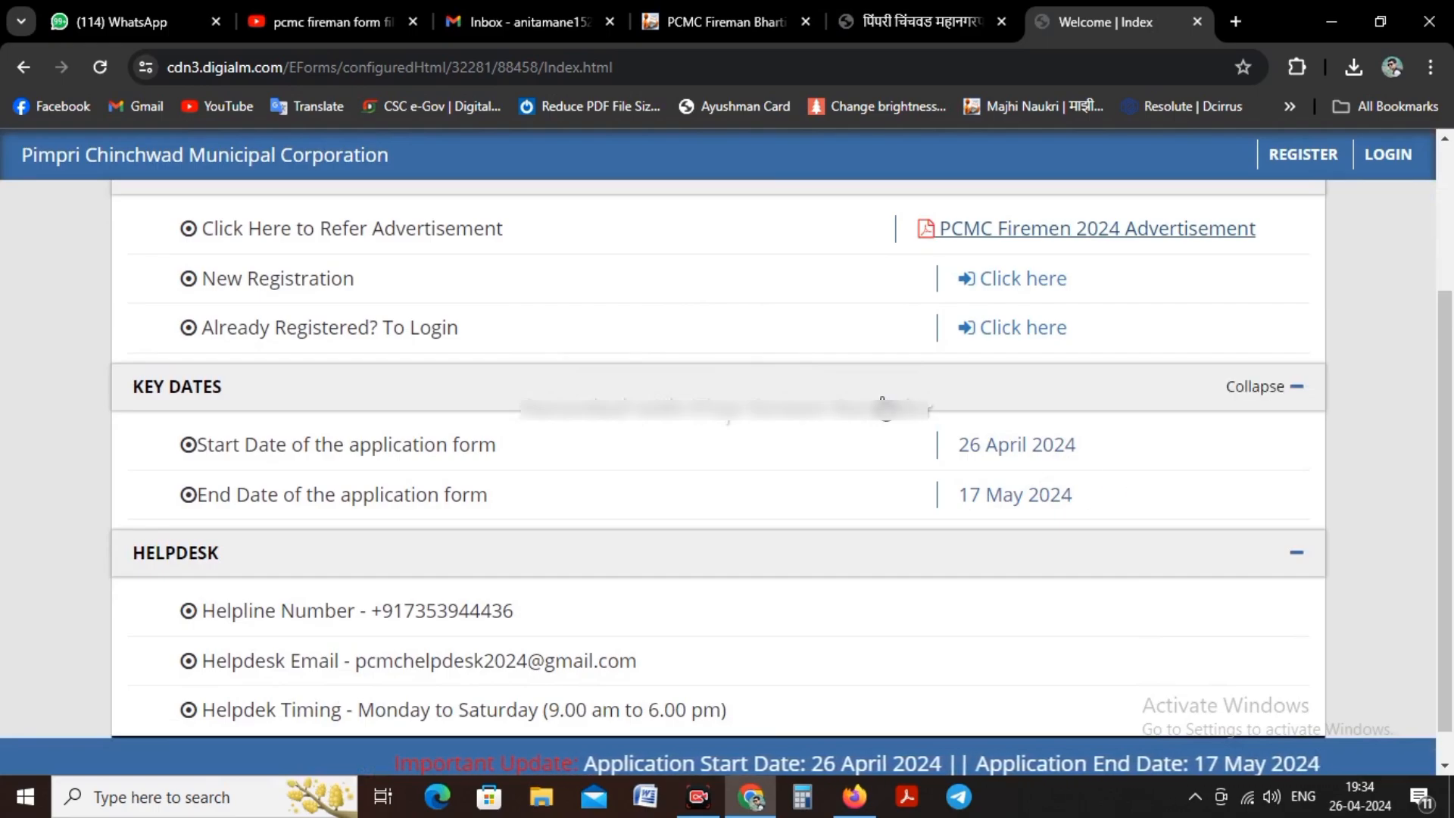
left_click(1015, 229)
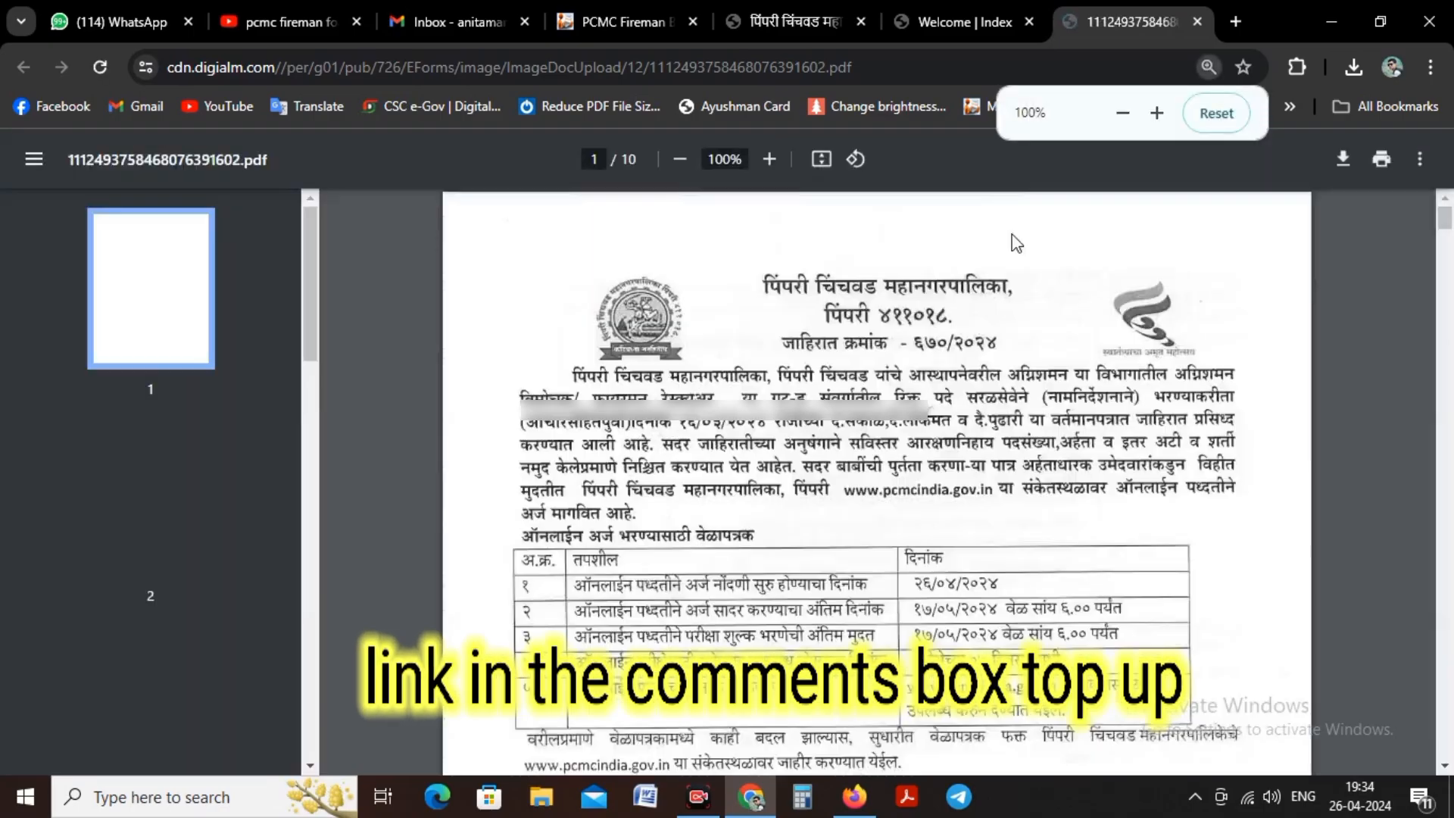
Step: Read through the fireman advertisement for vacancies, eligibility, physical standards, age limits, fee payment, photo and signature rules, and marks normalization
scroll(988, 507, "down", 3)
scroll(984, 458, "down", 10)
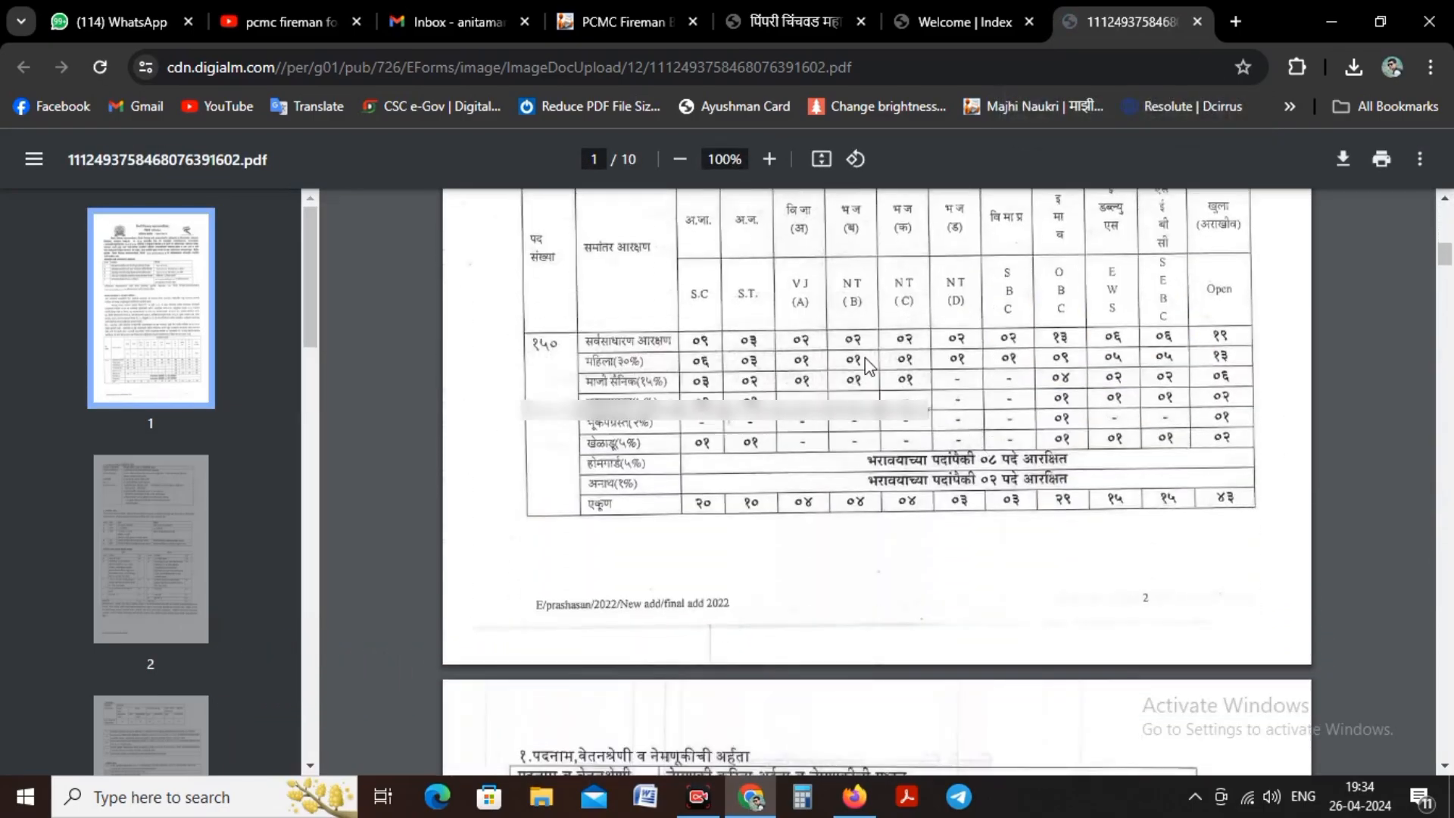
scroll(864, 357, "down", 10)
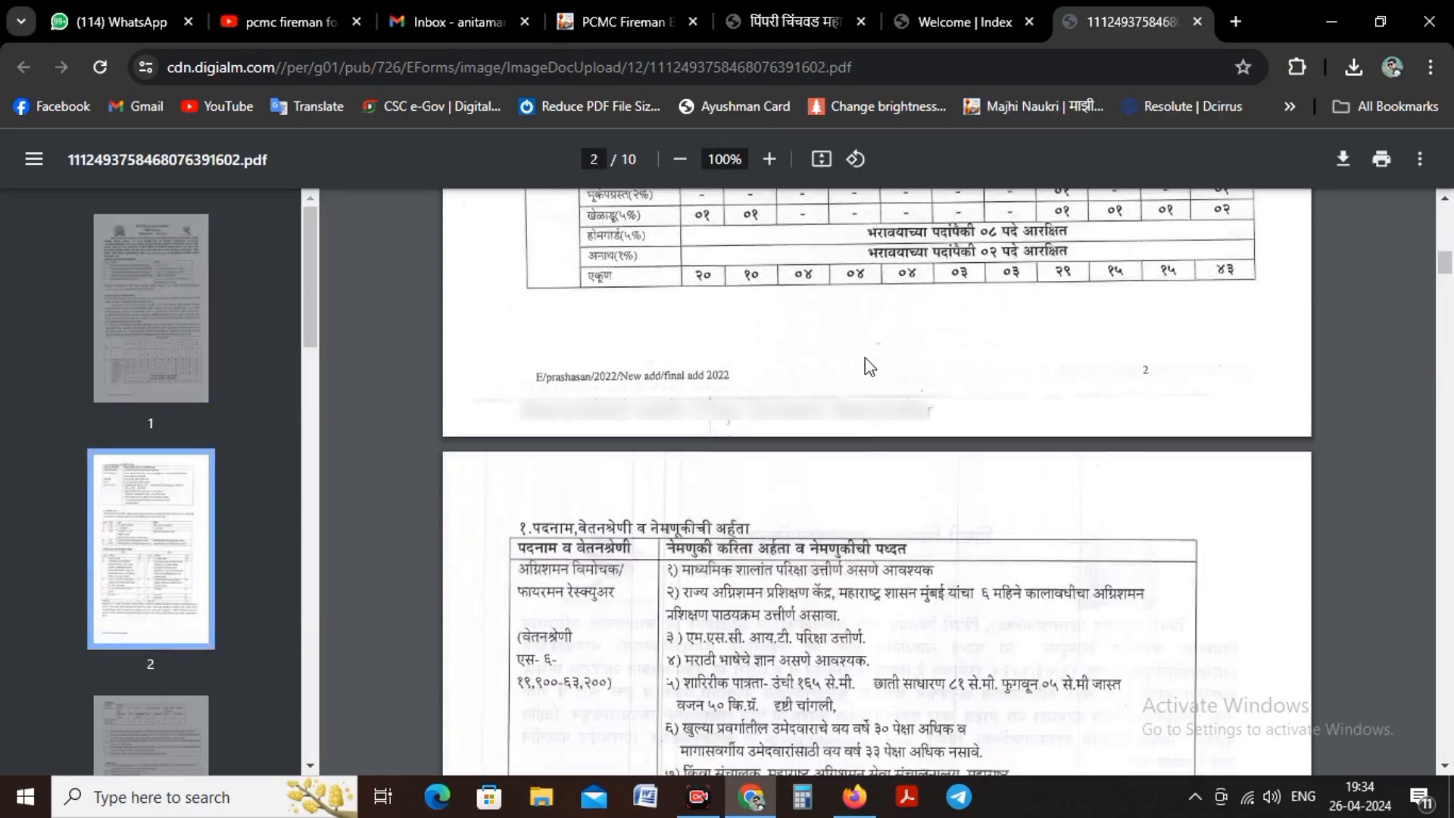
scroll(865, 357, "down", 4)
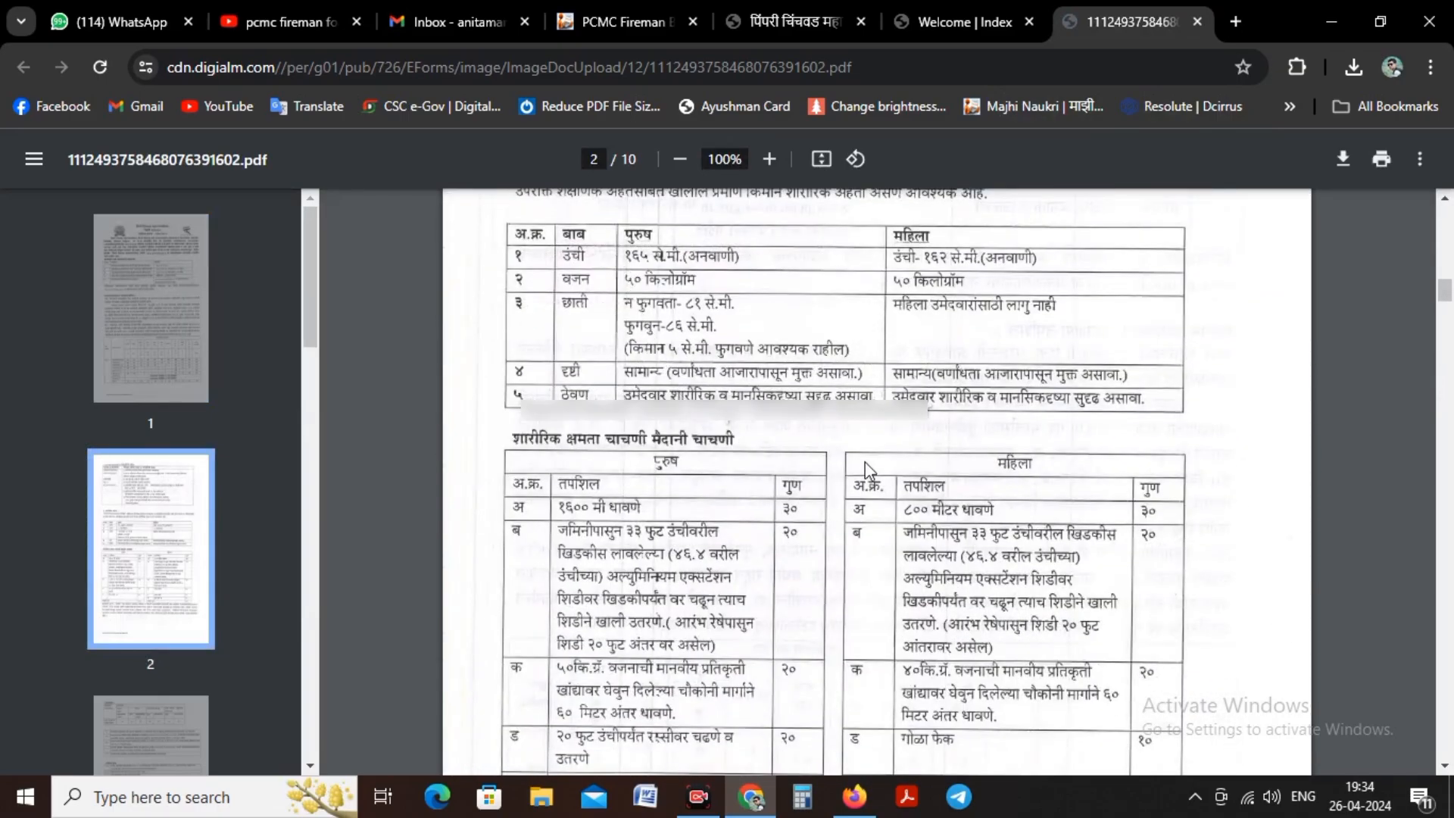
scroll(808, 401, "down", 10)
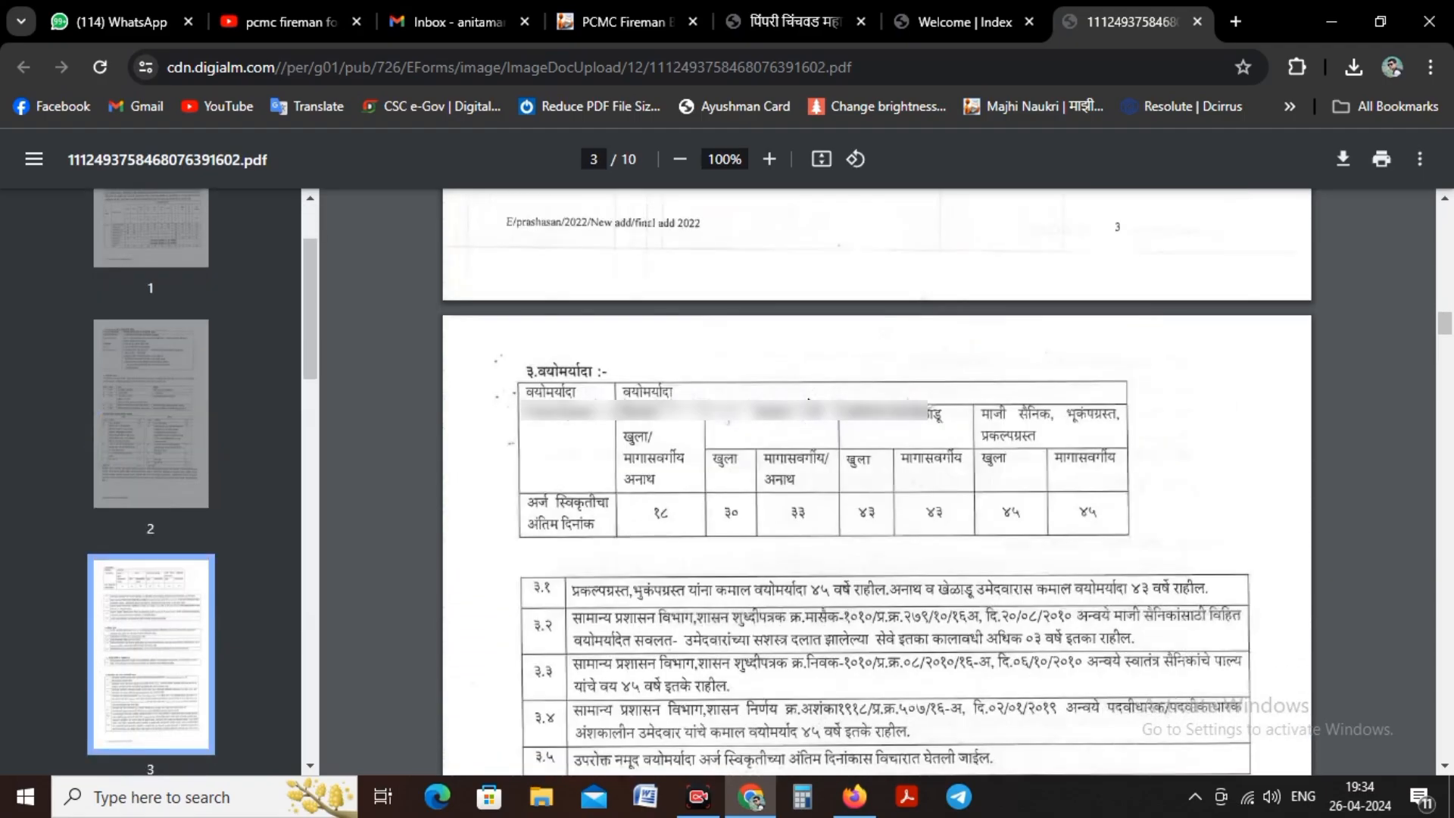
scroll(808, 399, "down", 15)
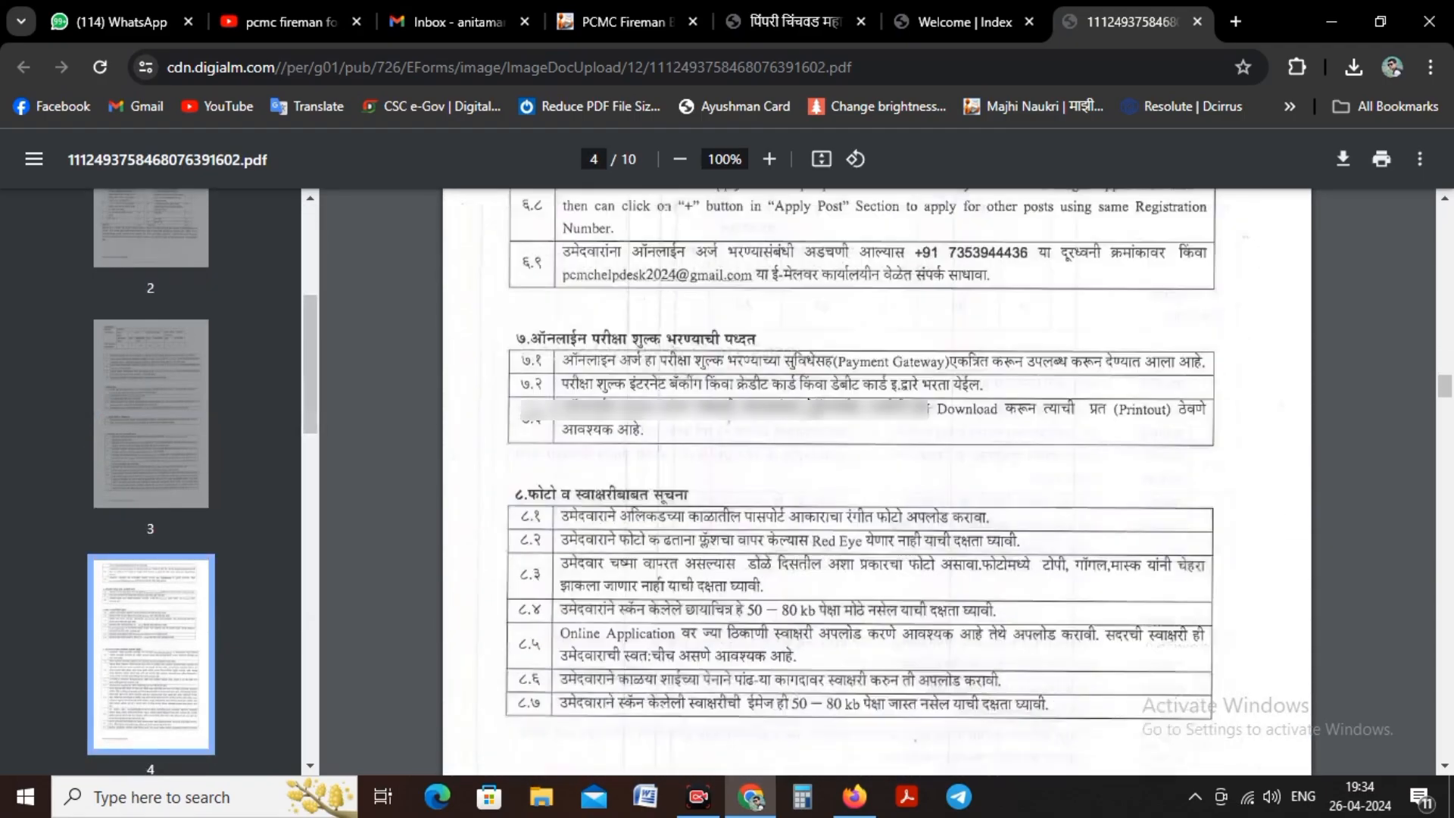
scroll(808, 400, "down", 12)
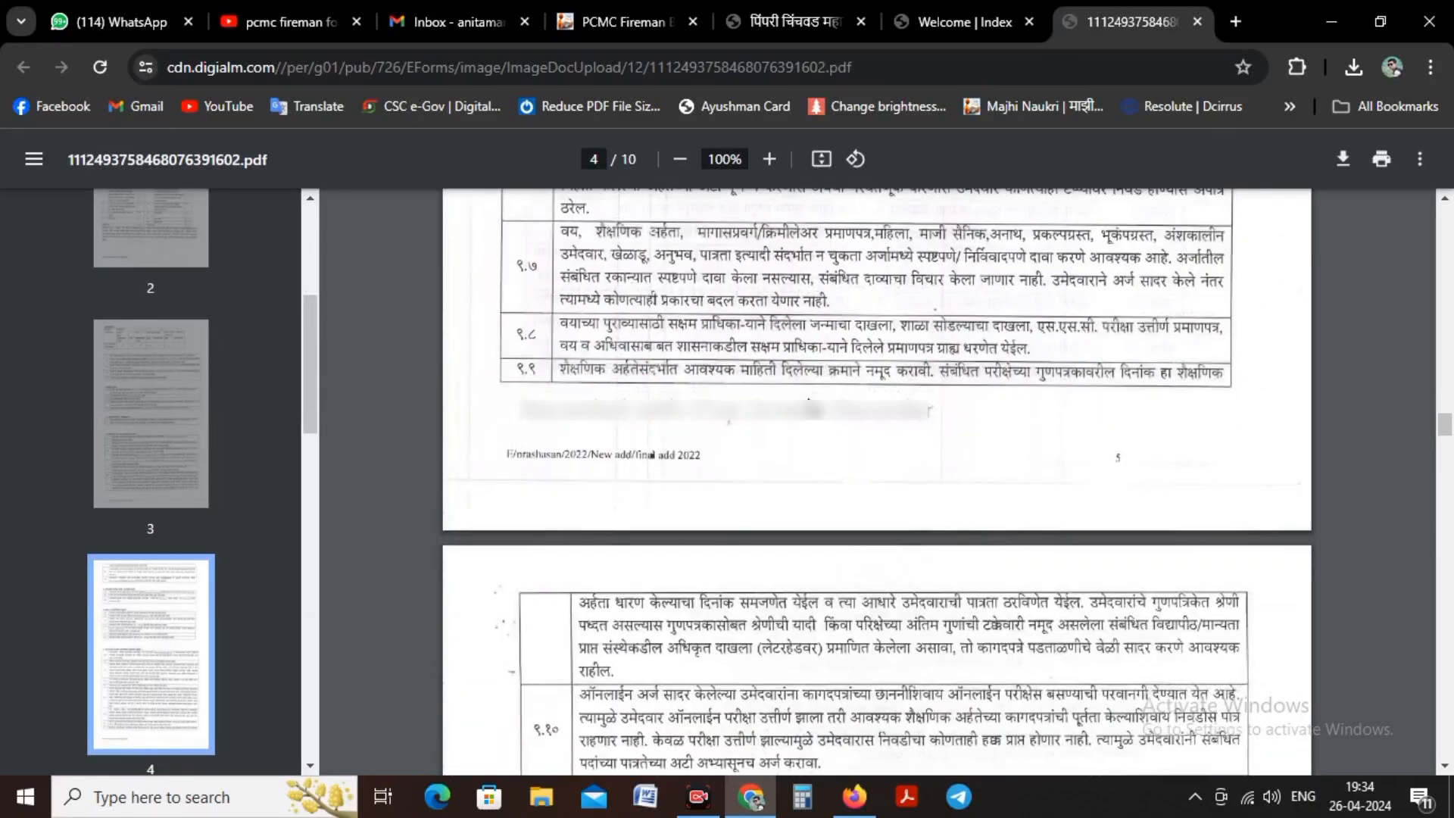
scroll(808, 400, "down", 15)
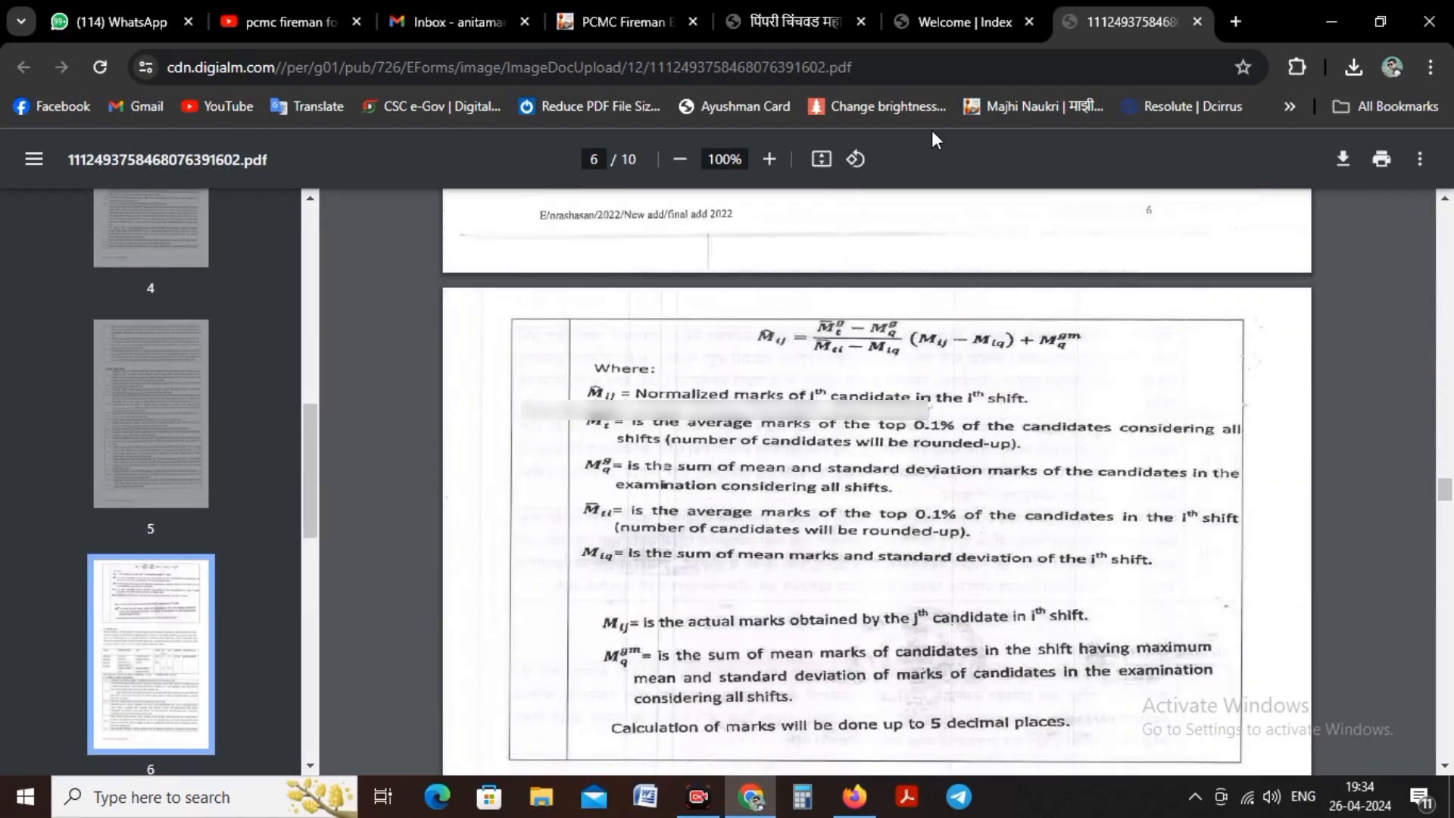
Step: Return to the recruitment index page and open the new candidate registration form
left_click(942, 14)
scroll(798, 390, "up", 3)
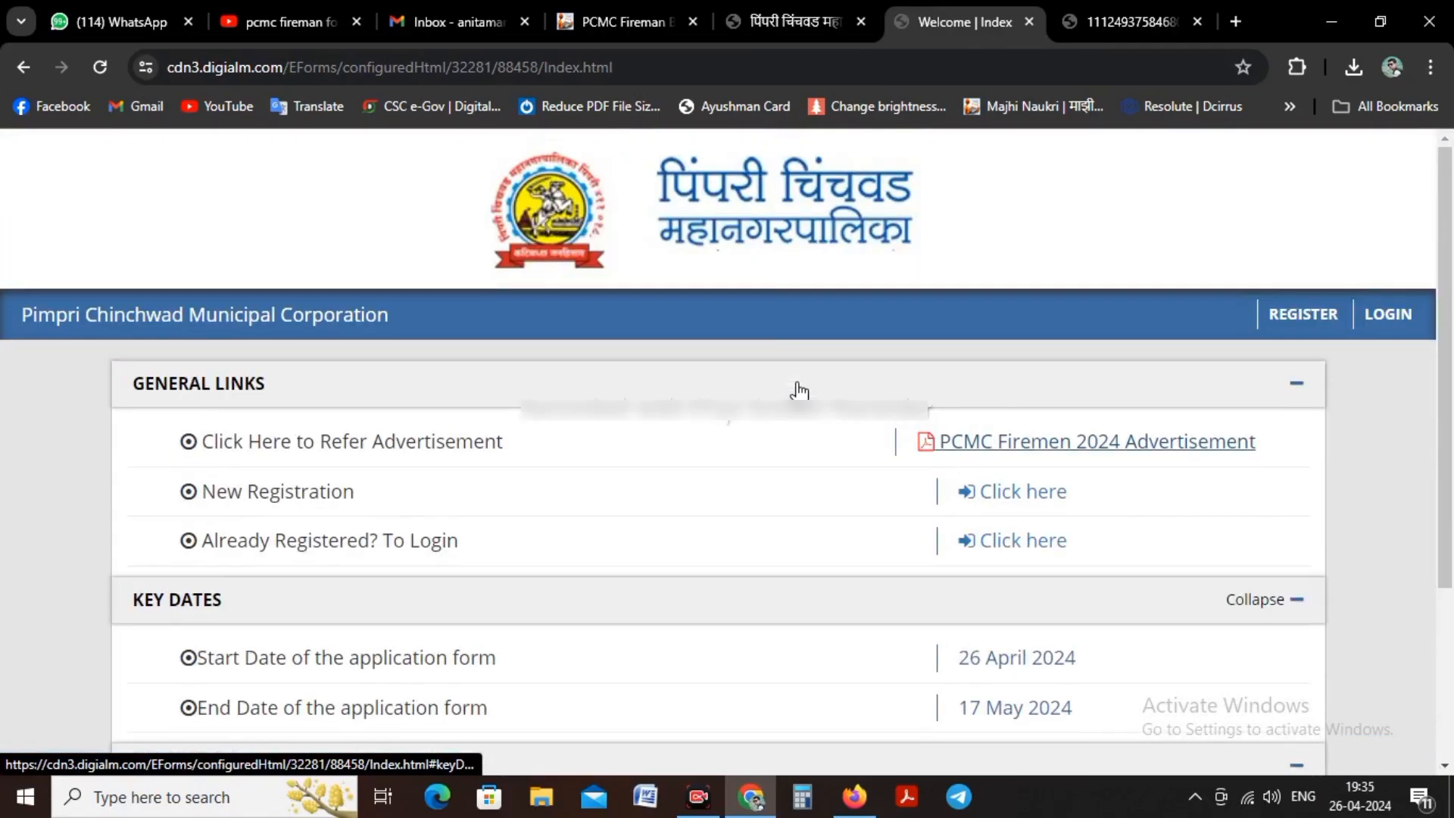
left_click(1298, 313)
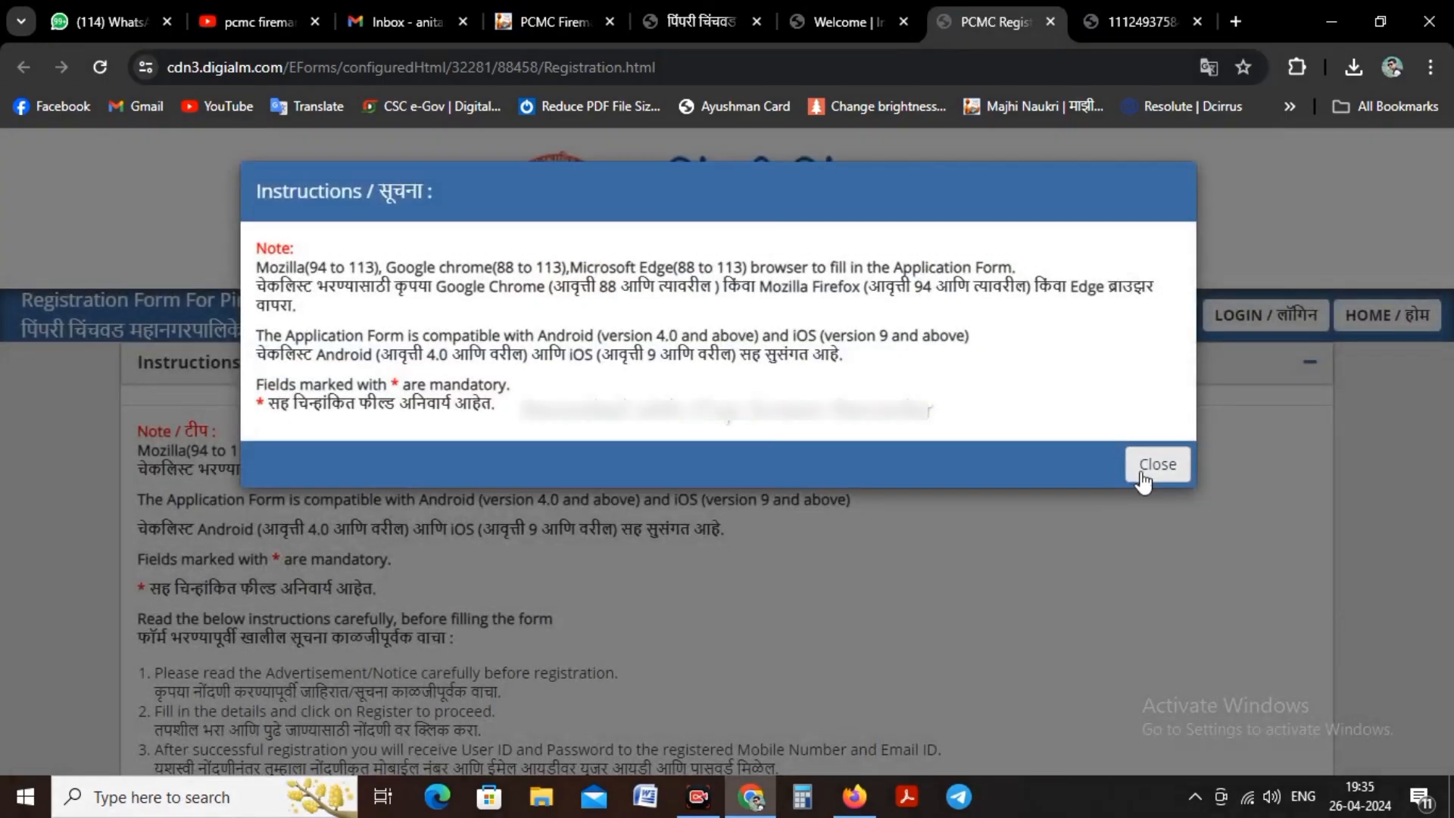
Step: Dismiss the instructions notice and agree to the personal data collection terms
left_click(1154, 468)
scroll(1068, 458, "down", 2)
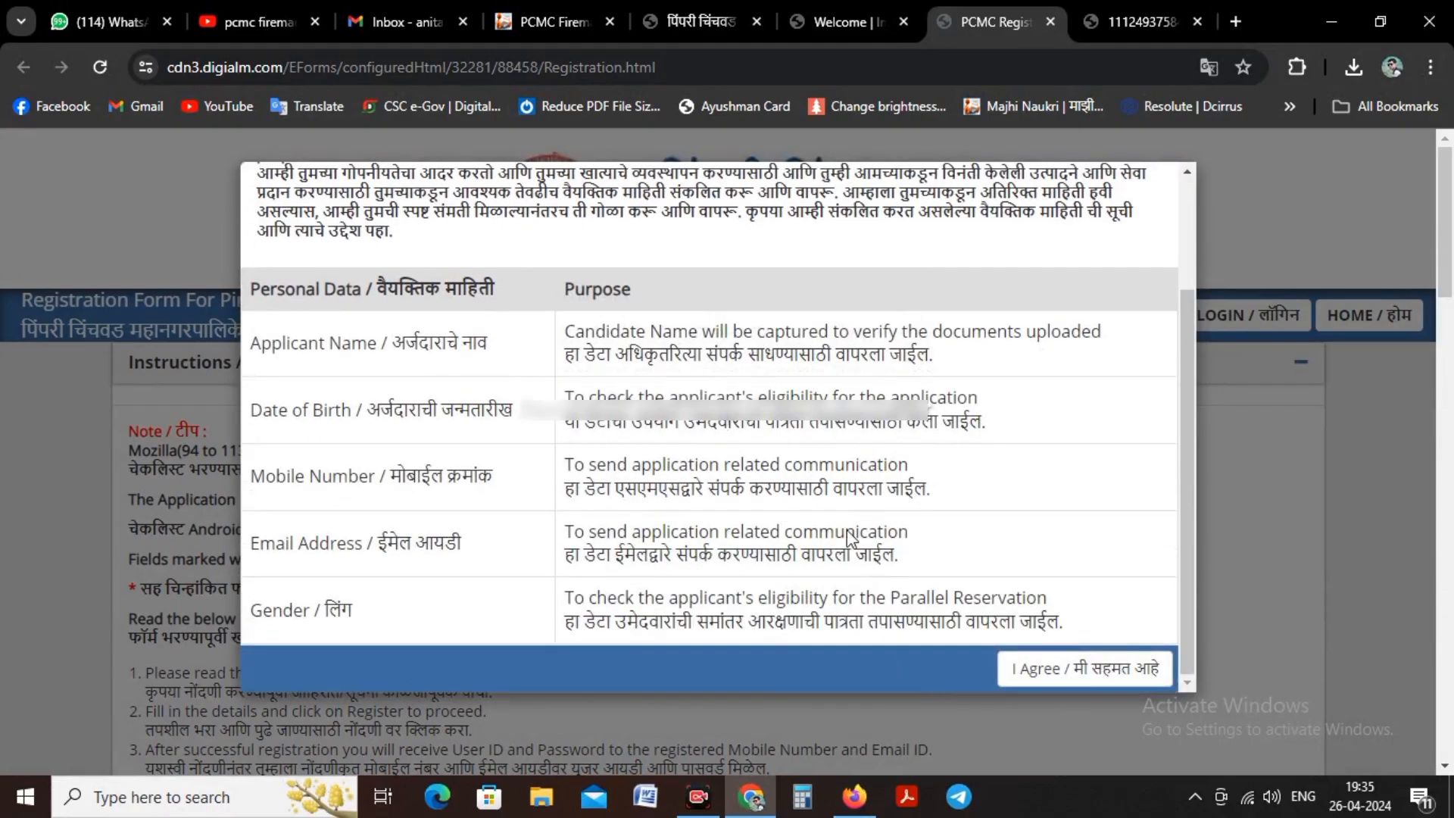
left_click(1082, 666)
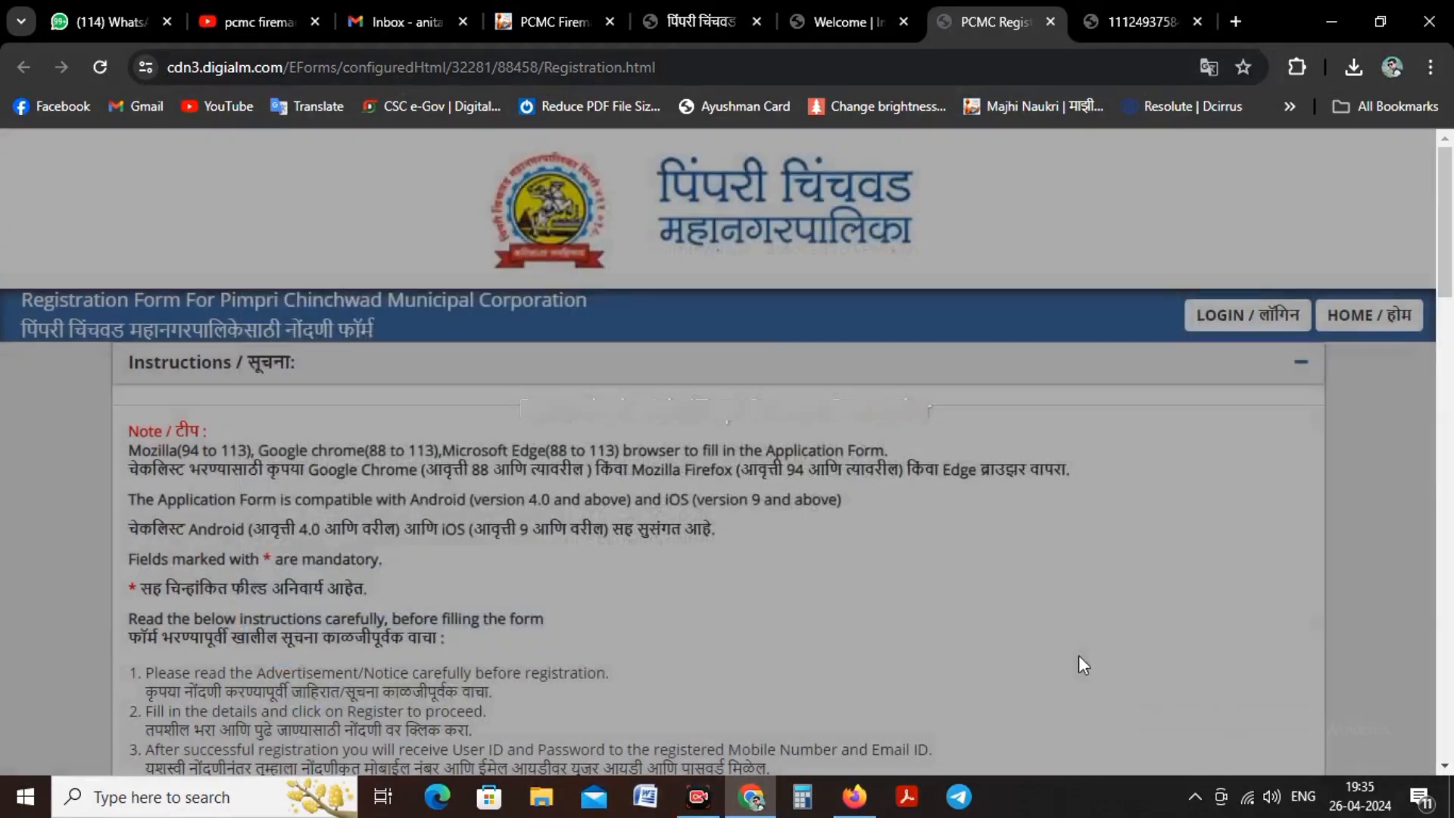
Step: Enter the candidate's first name in the personal details and answer No to ever having changed the name
scroll(1026, 473, "down", 10)
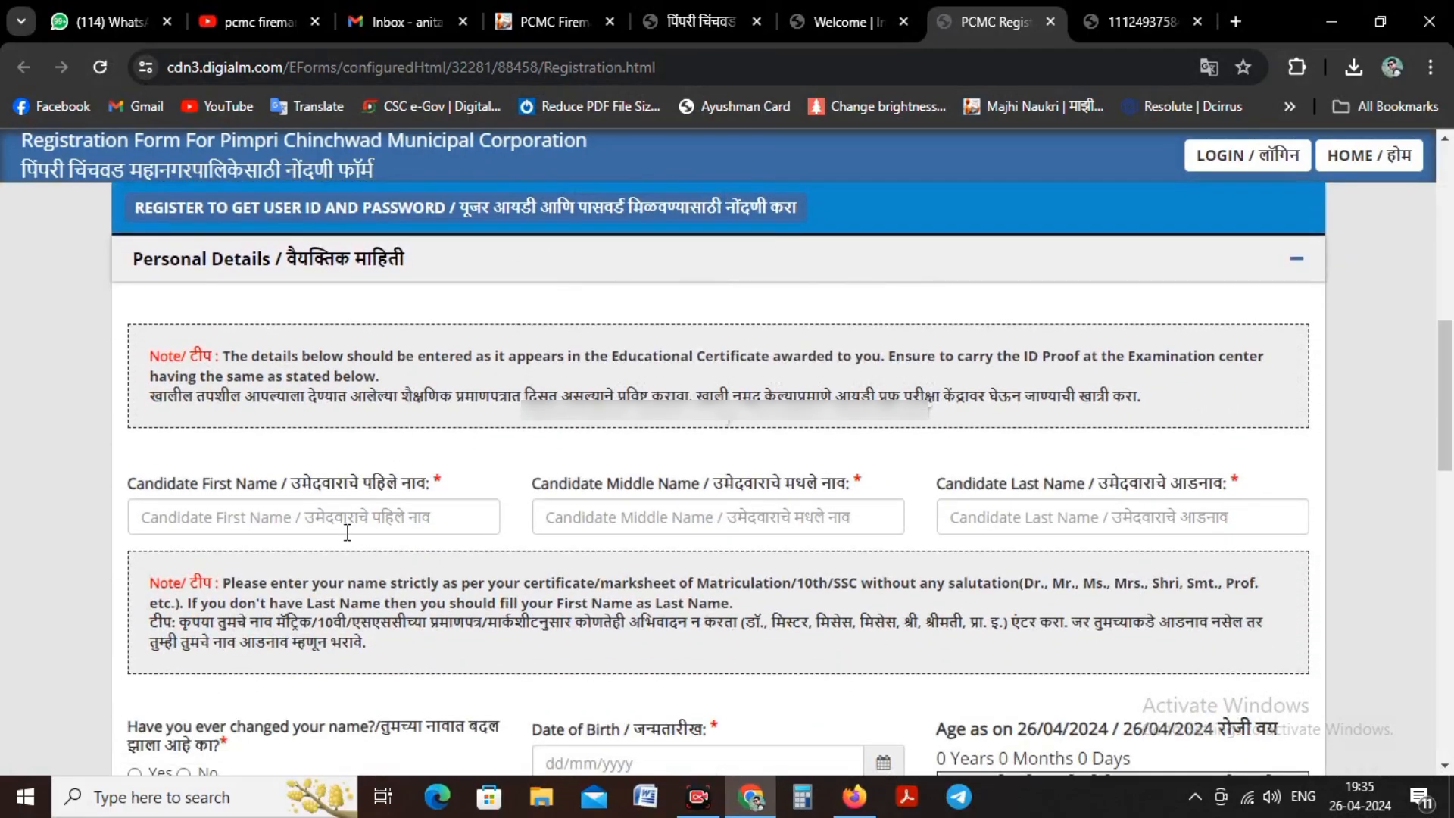
left_click(348, 531)
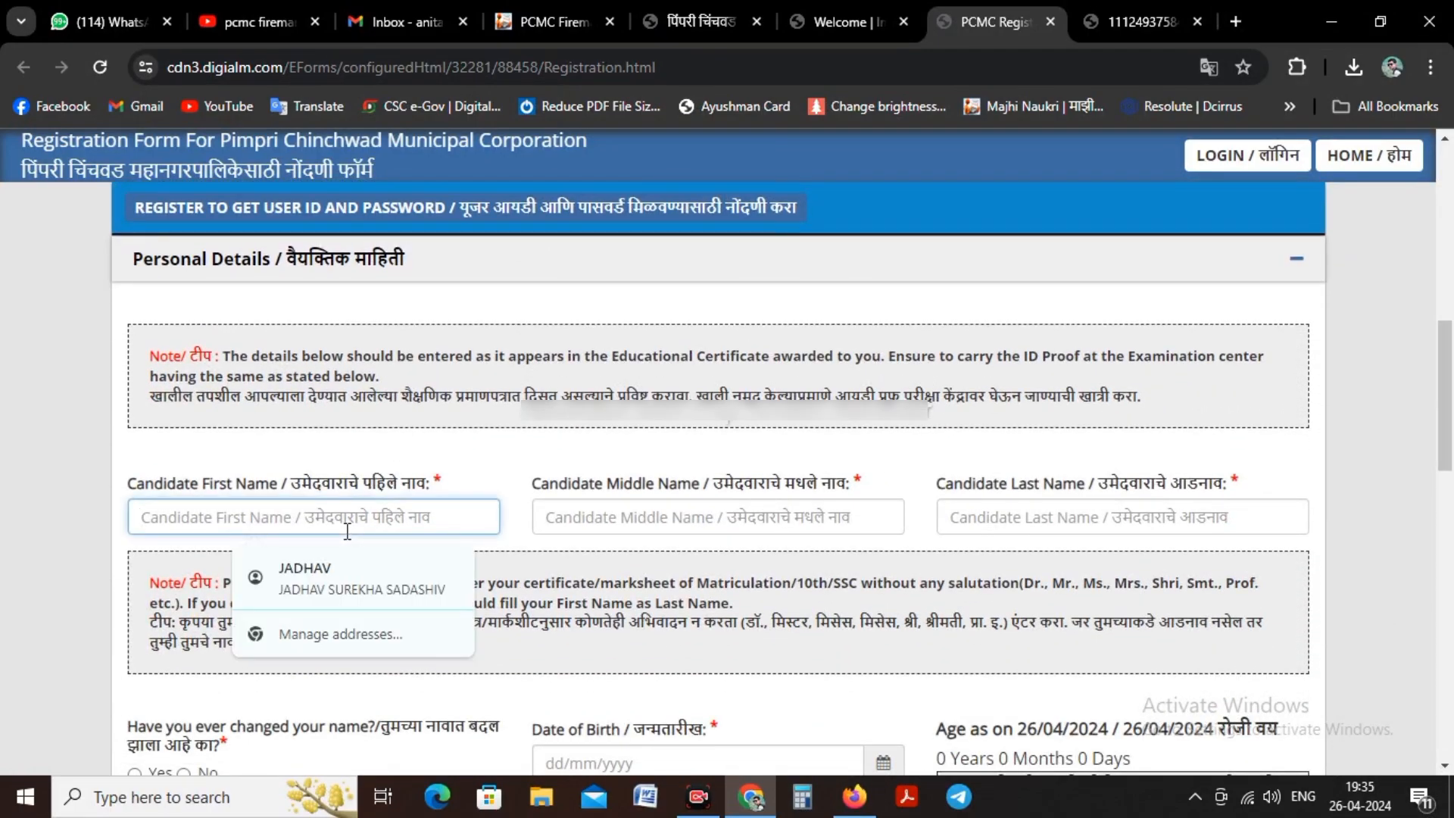
type("RAHUL")
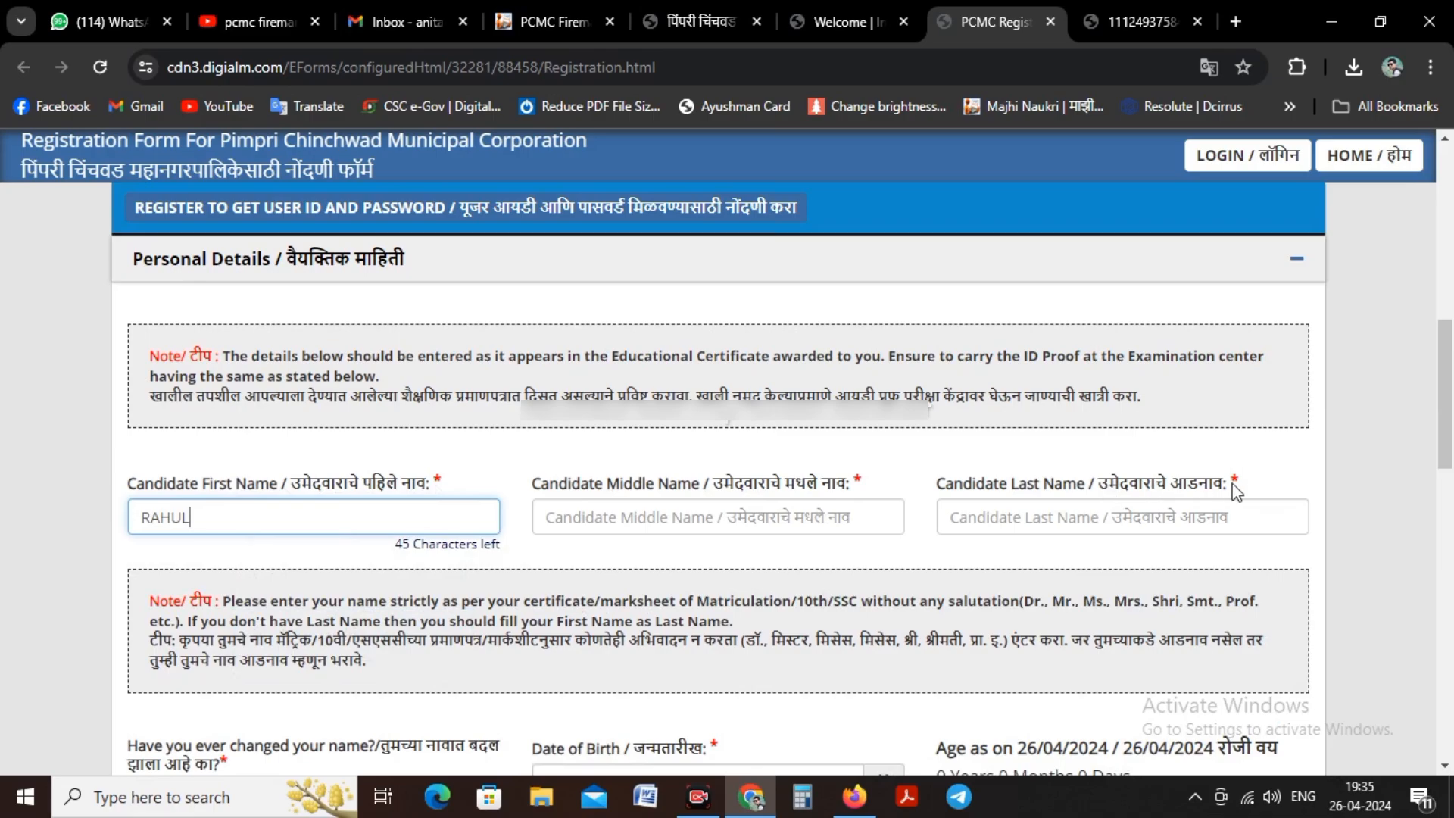
scroll(1236, 492, "down", 1)
scroll(1236, 493, "down", 2)
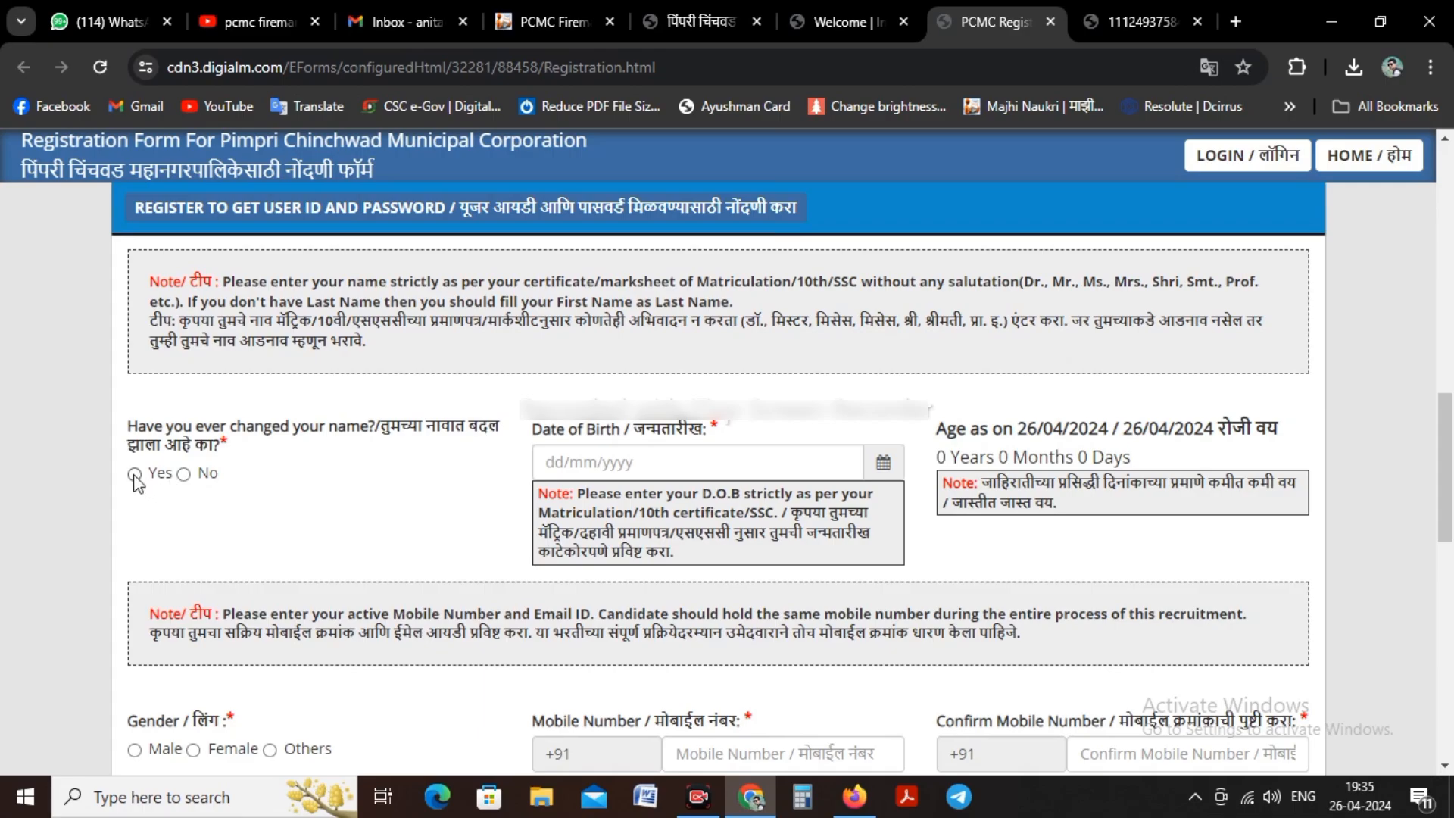
scroll(189, 480, "down", 1)
left_click(184, 473)
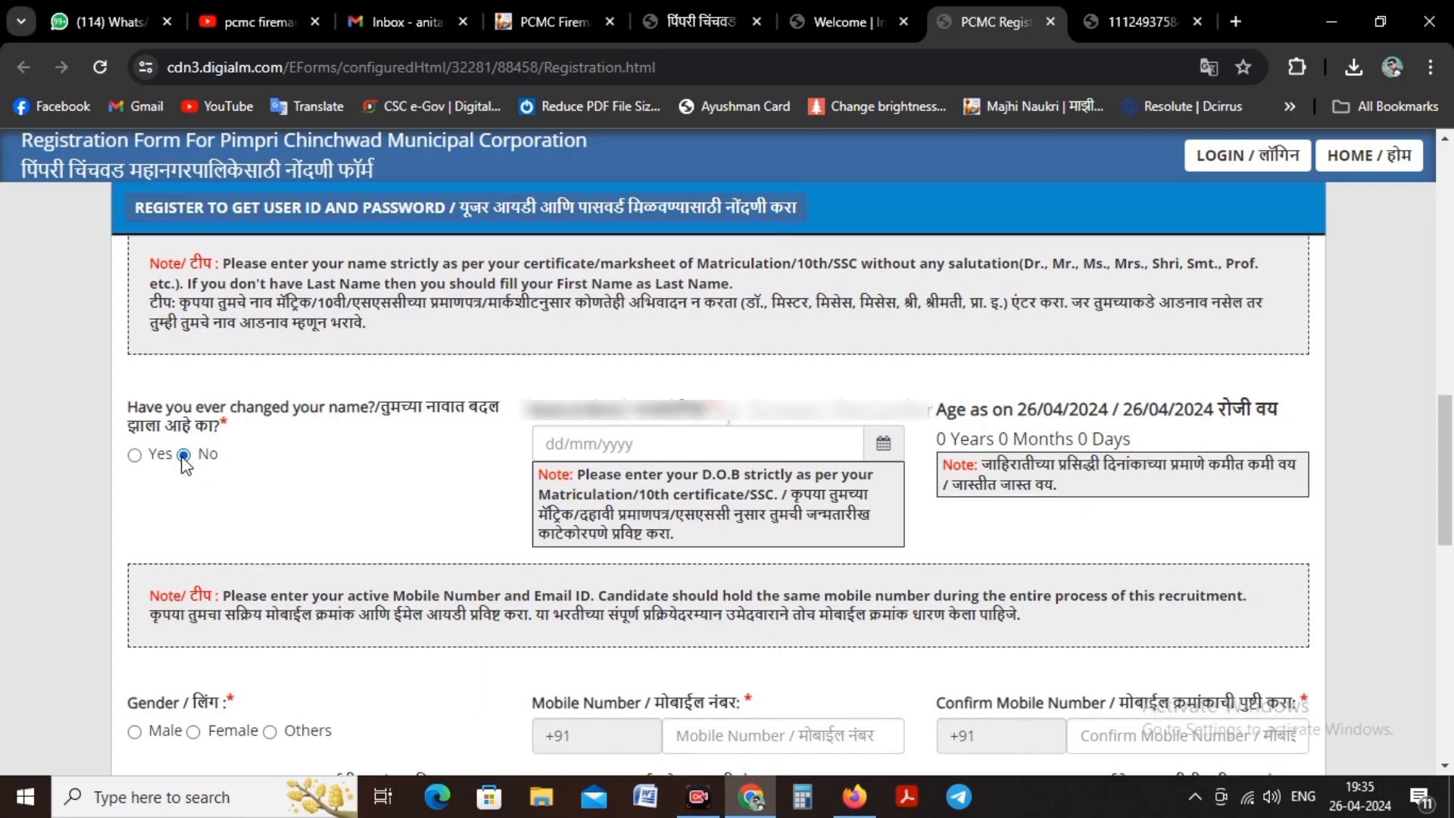
Step: Pick the candidate's date of birth from the calendar and set the gender to Male
left_click(883, 447)
left_click(640, 484)
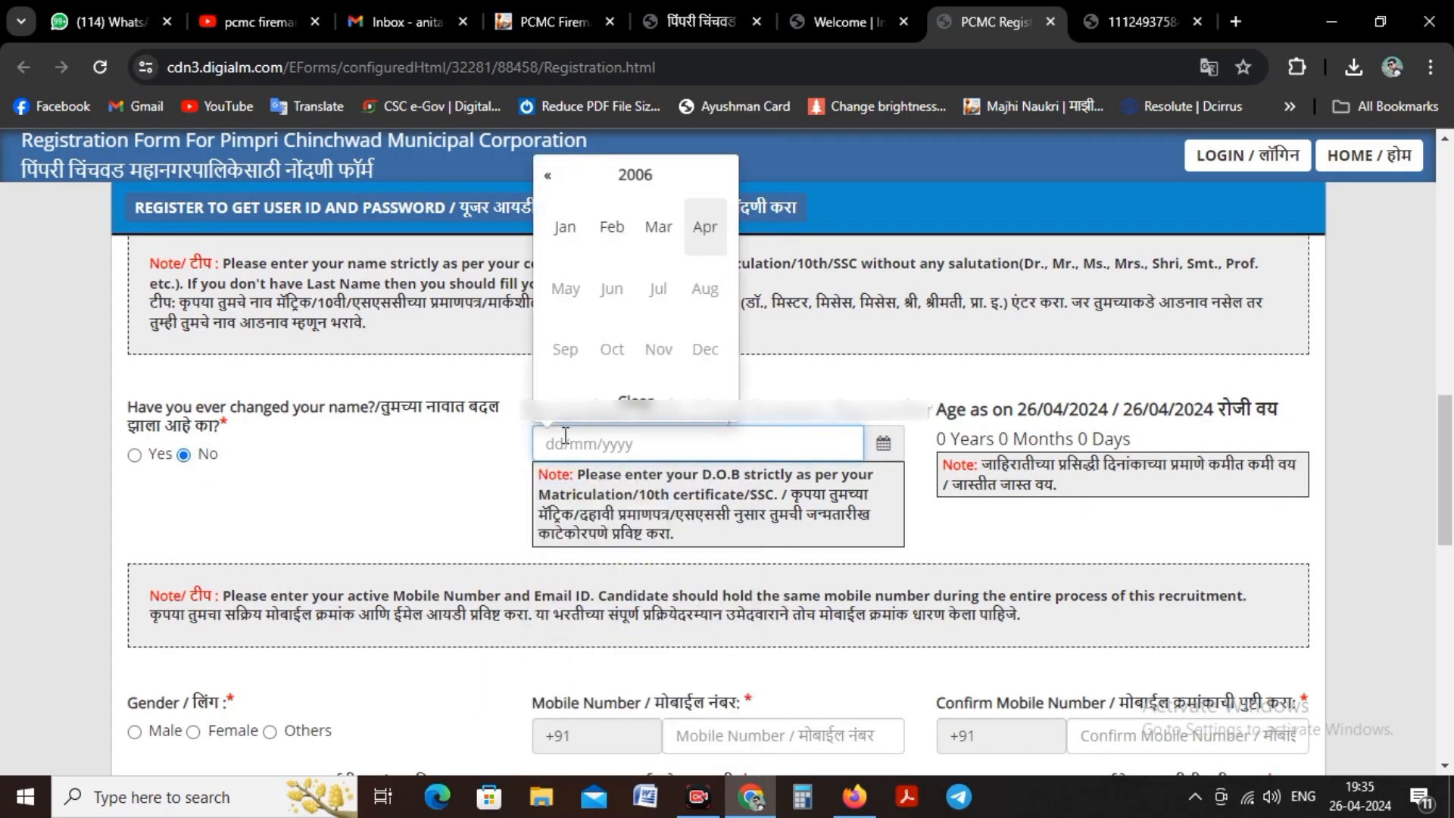
left_click(547, 179)
left_click(645, 175)
left_click(546, 177)
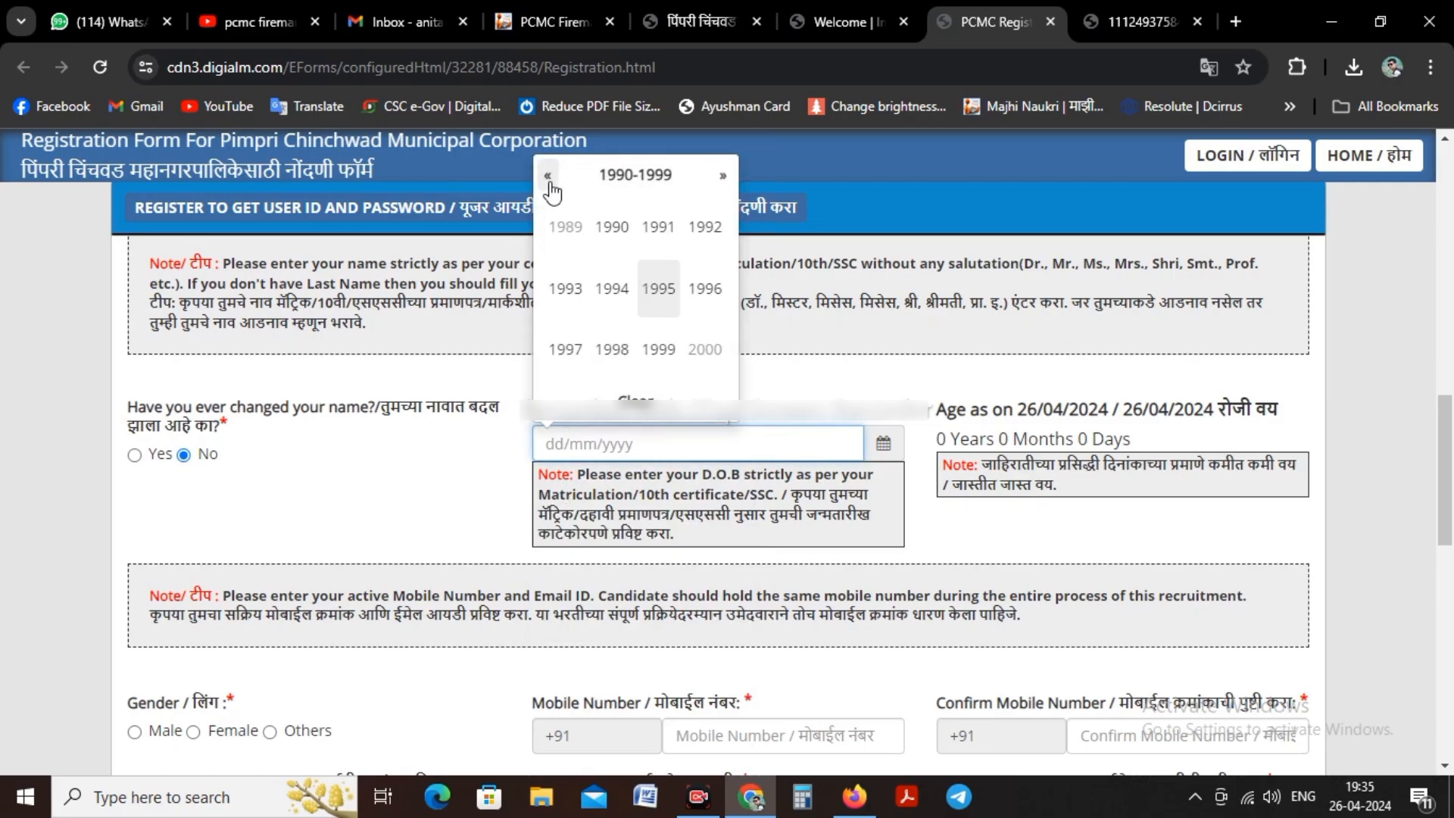
left_click(574, 352)
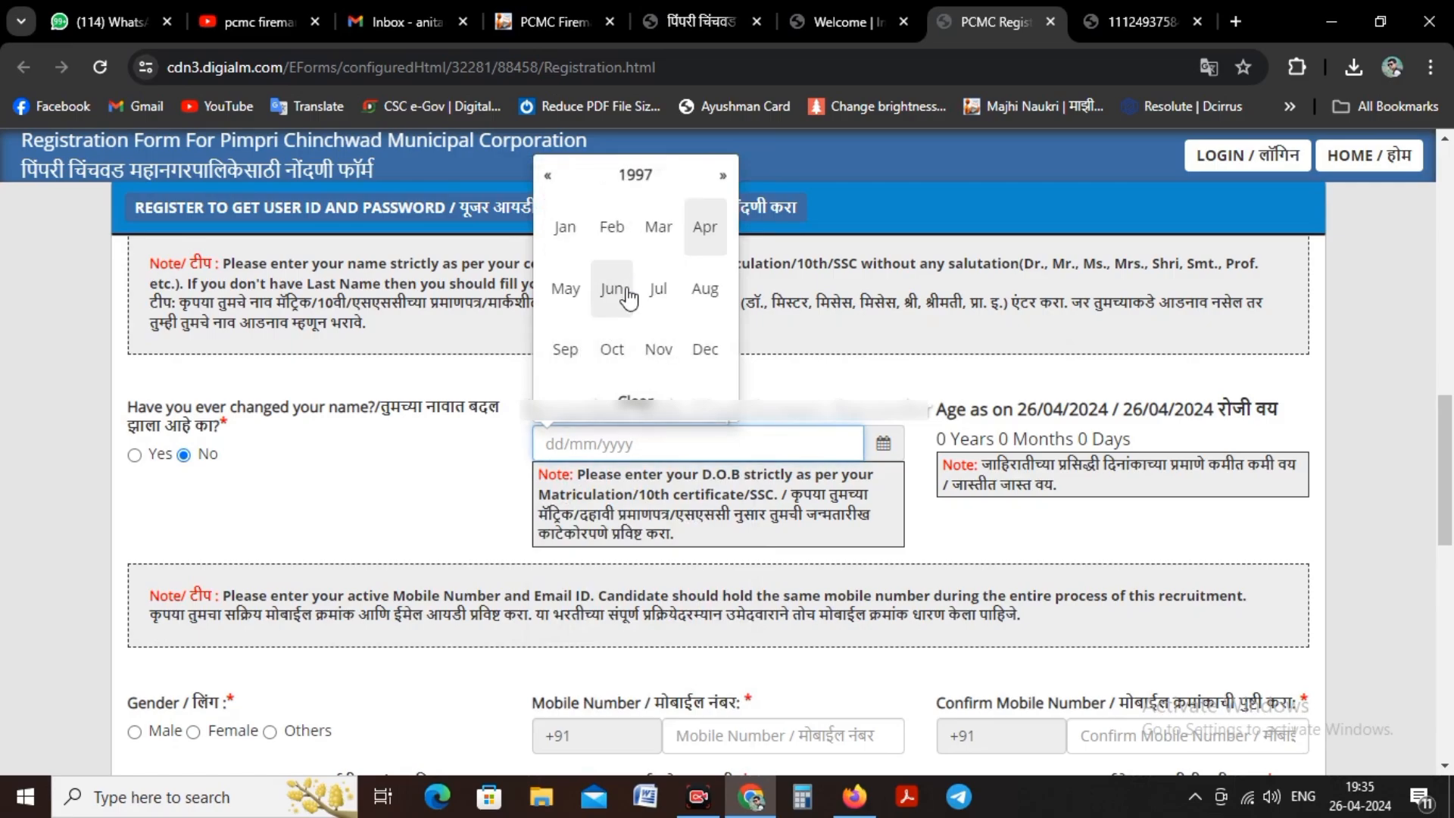
left_click(705, 349)
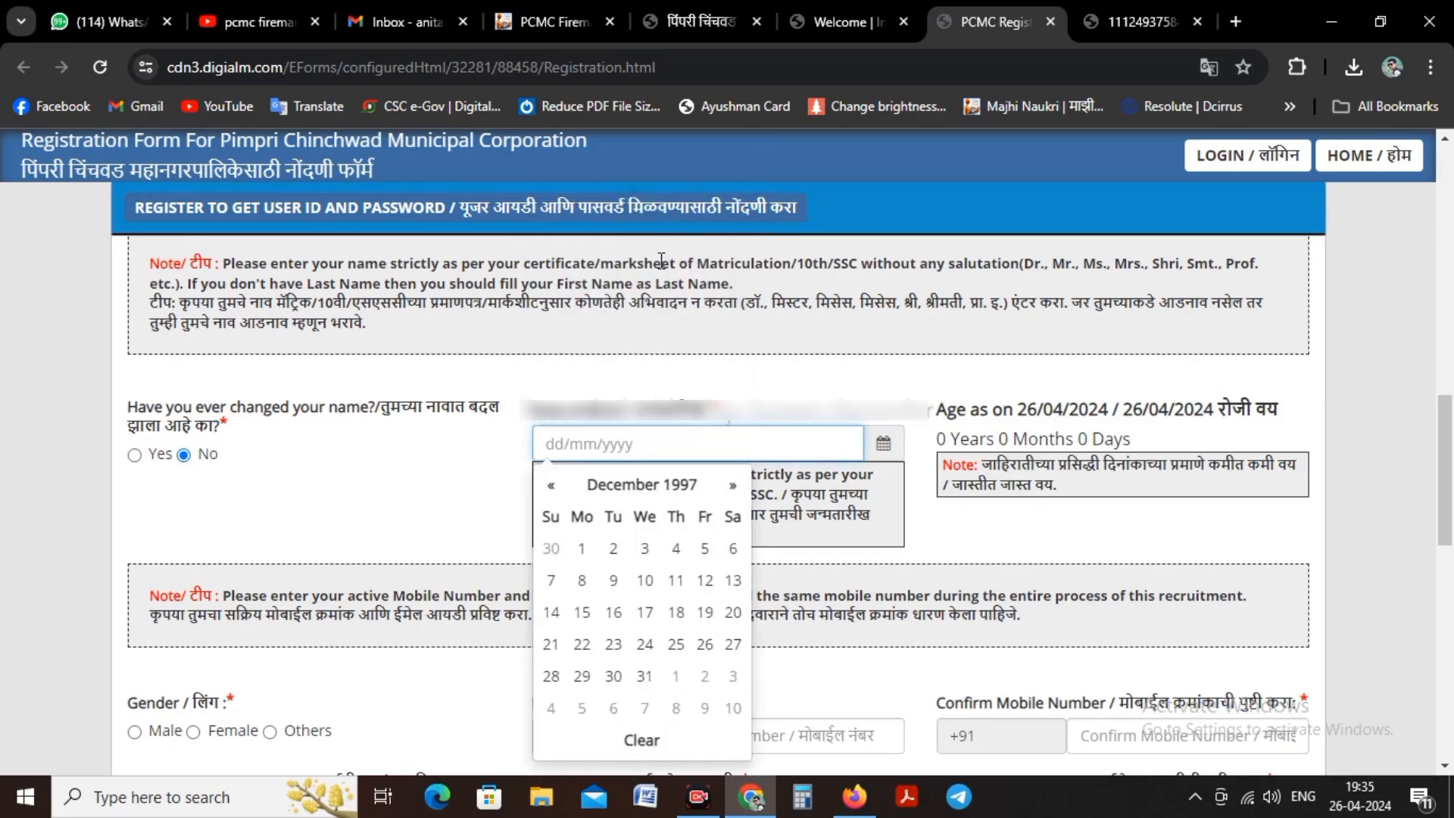
left_click(645, 549)
scroll(765, 348, "down", 3)
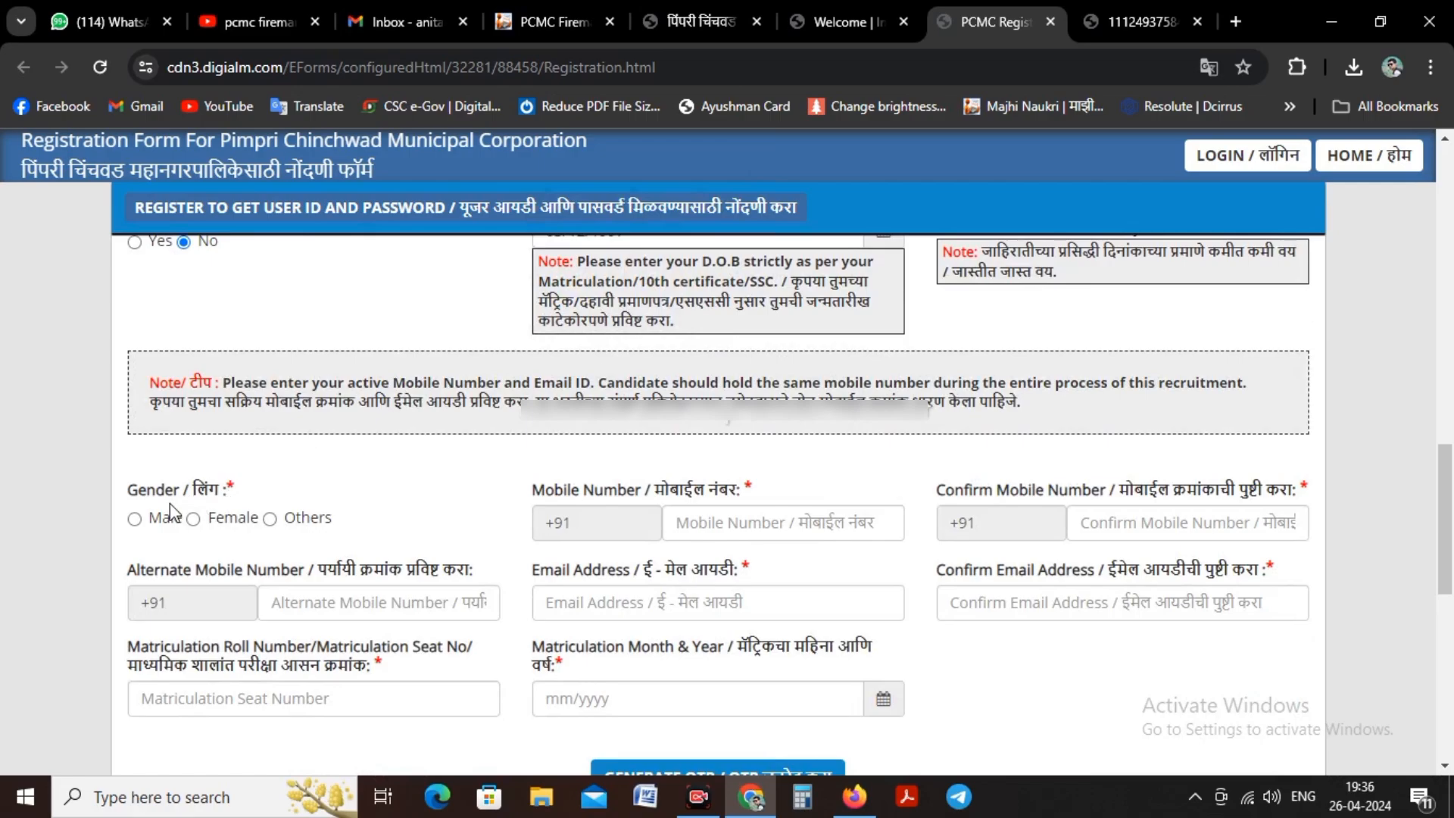
left_click(135, 519)
Step: Fill in the candidate's email address in the contact details
scroll(462, 424, "down", 3)
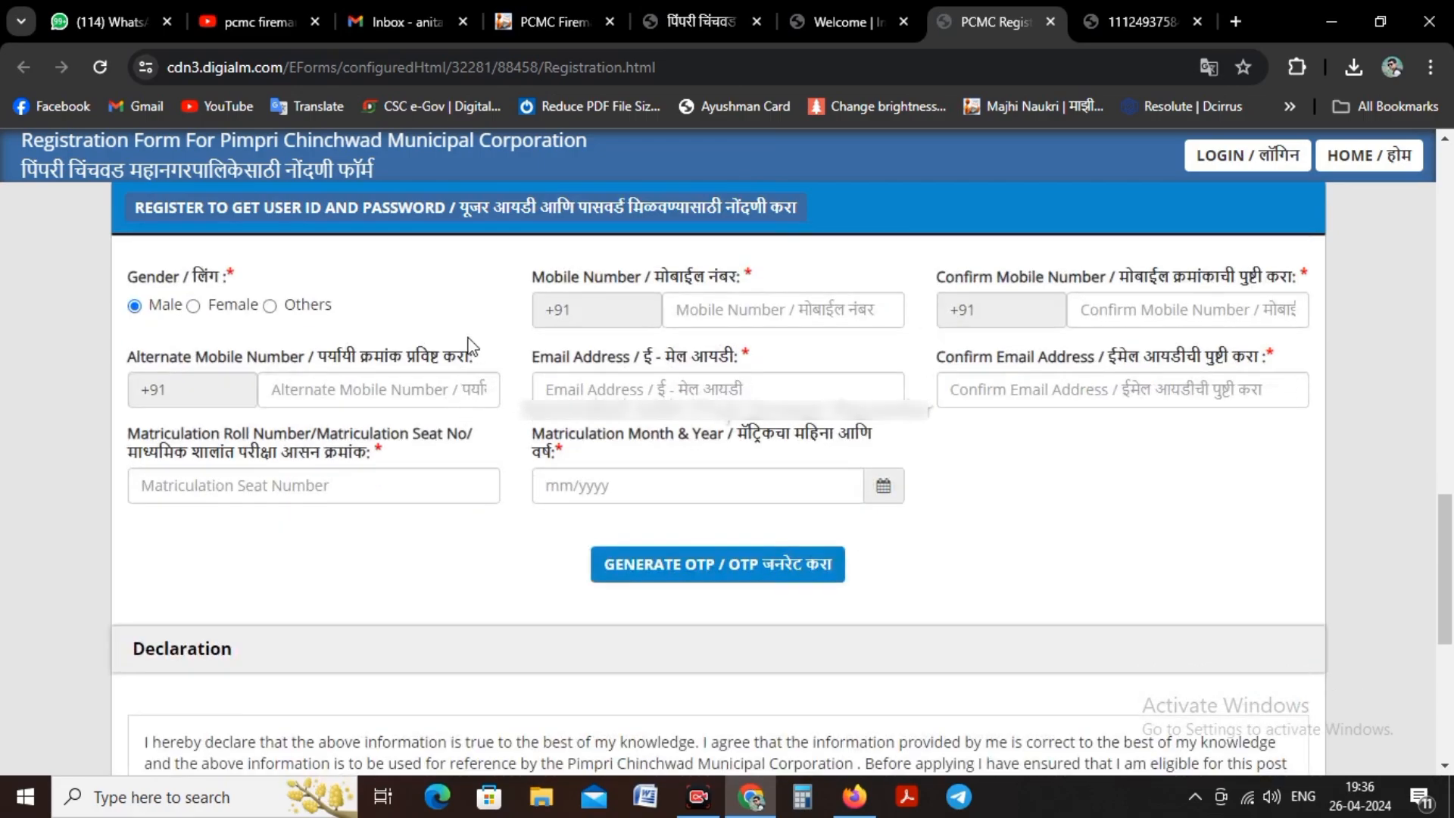
left_click(761, 311)
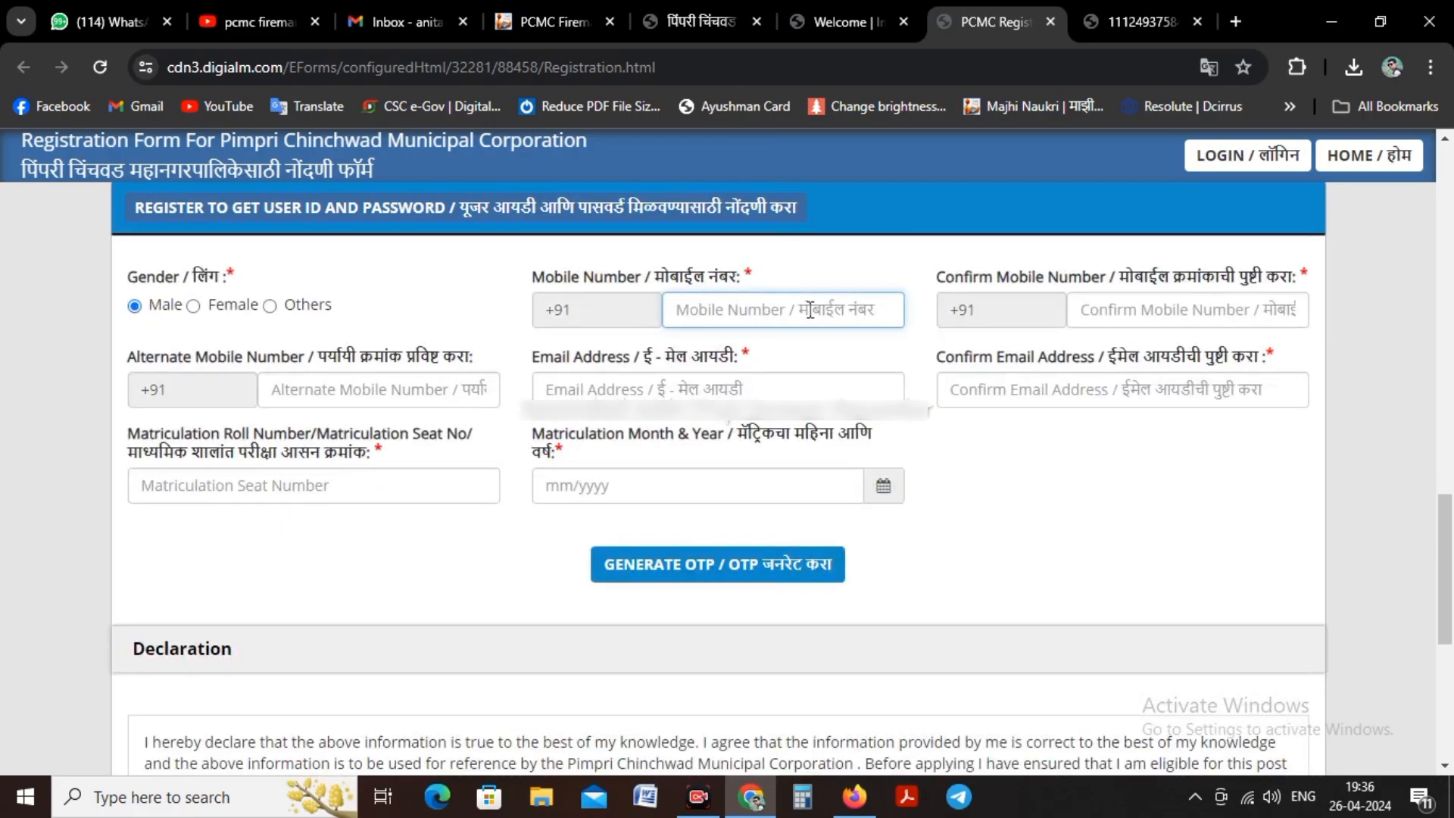
left_click(1159, 316)
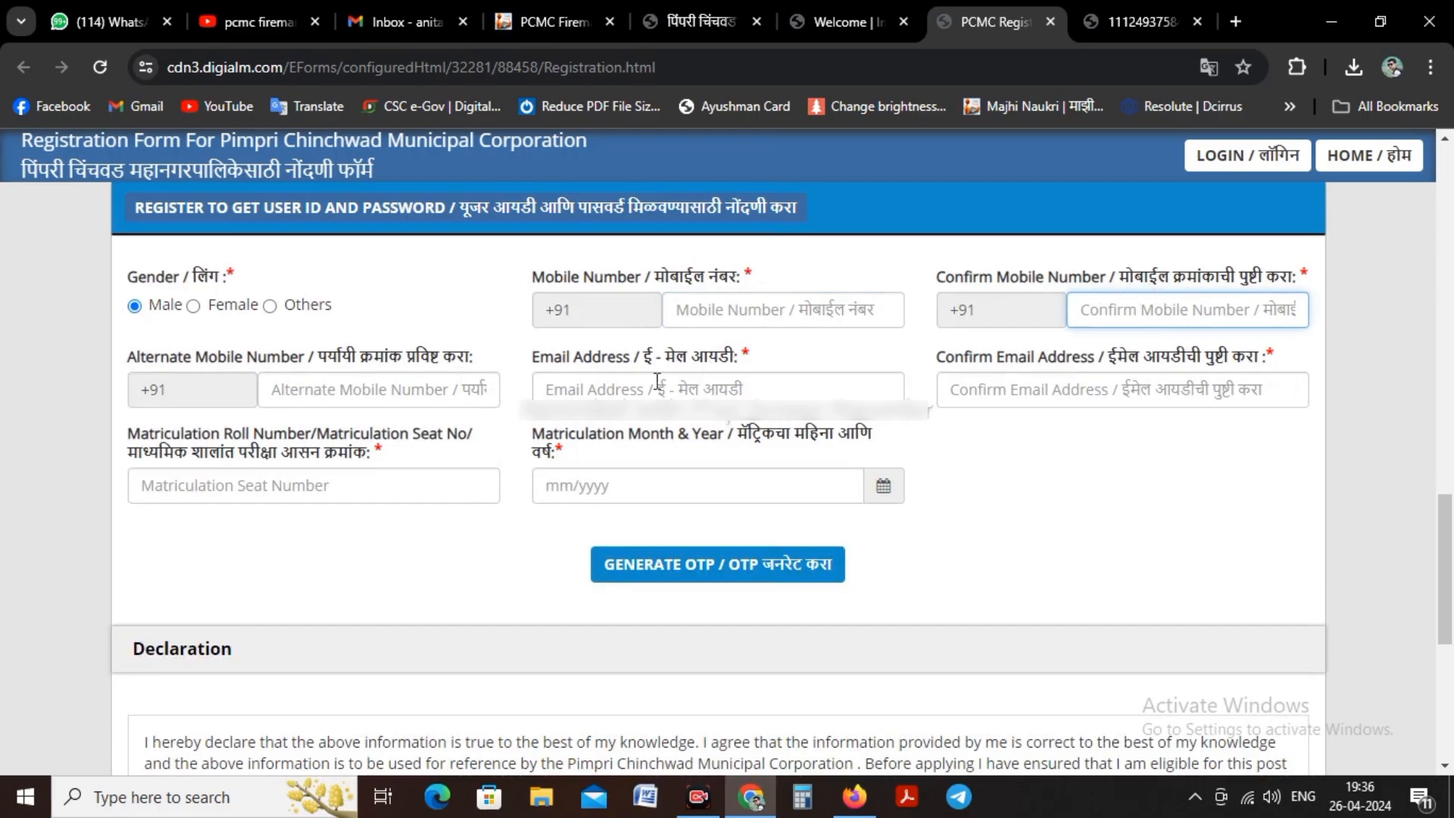
left_click(578, 392)
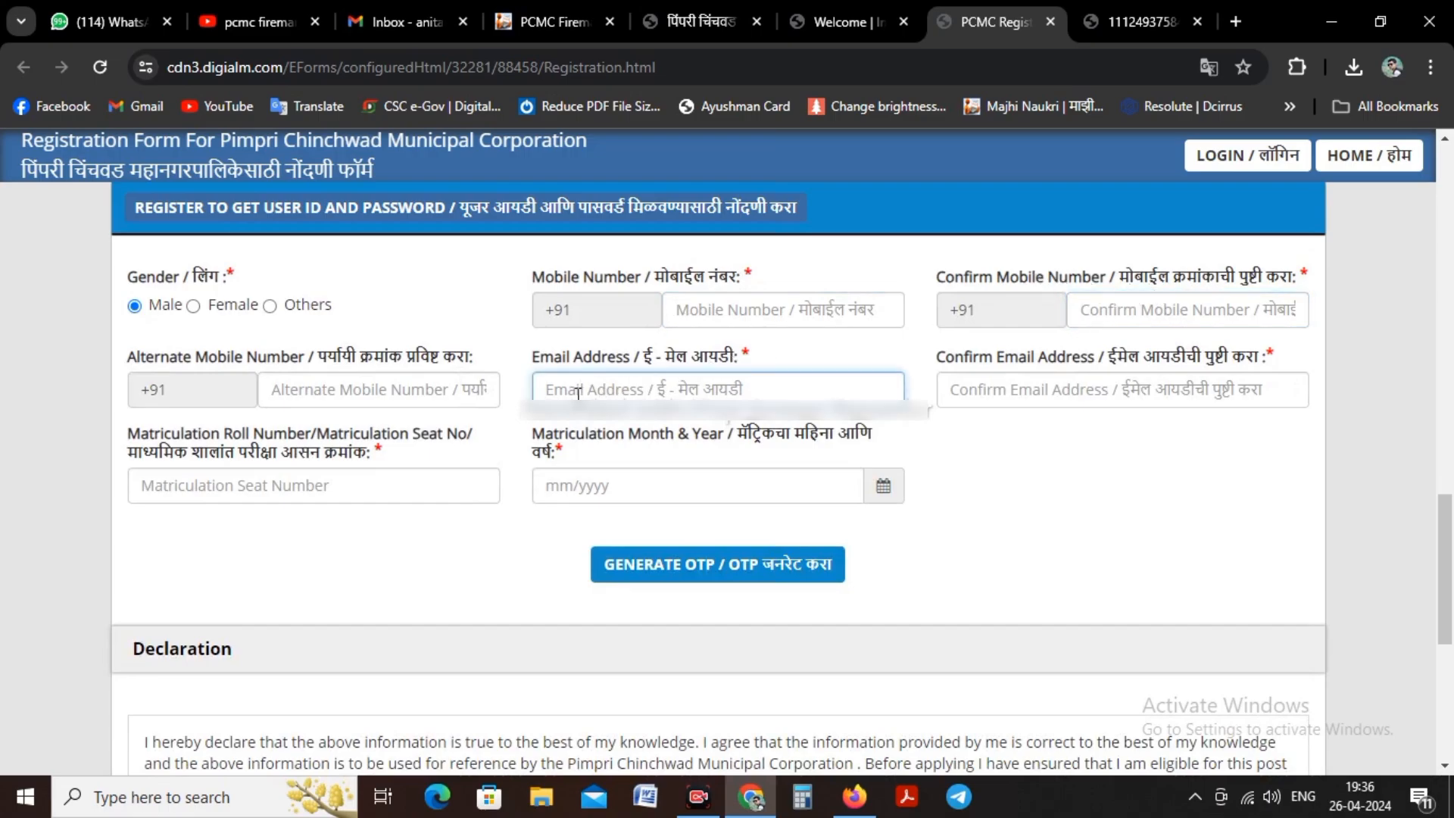
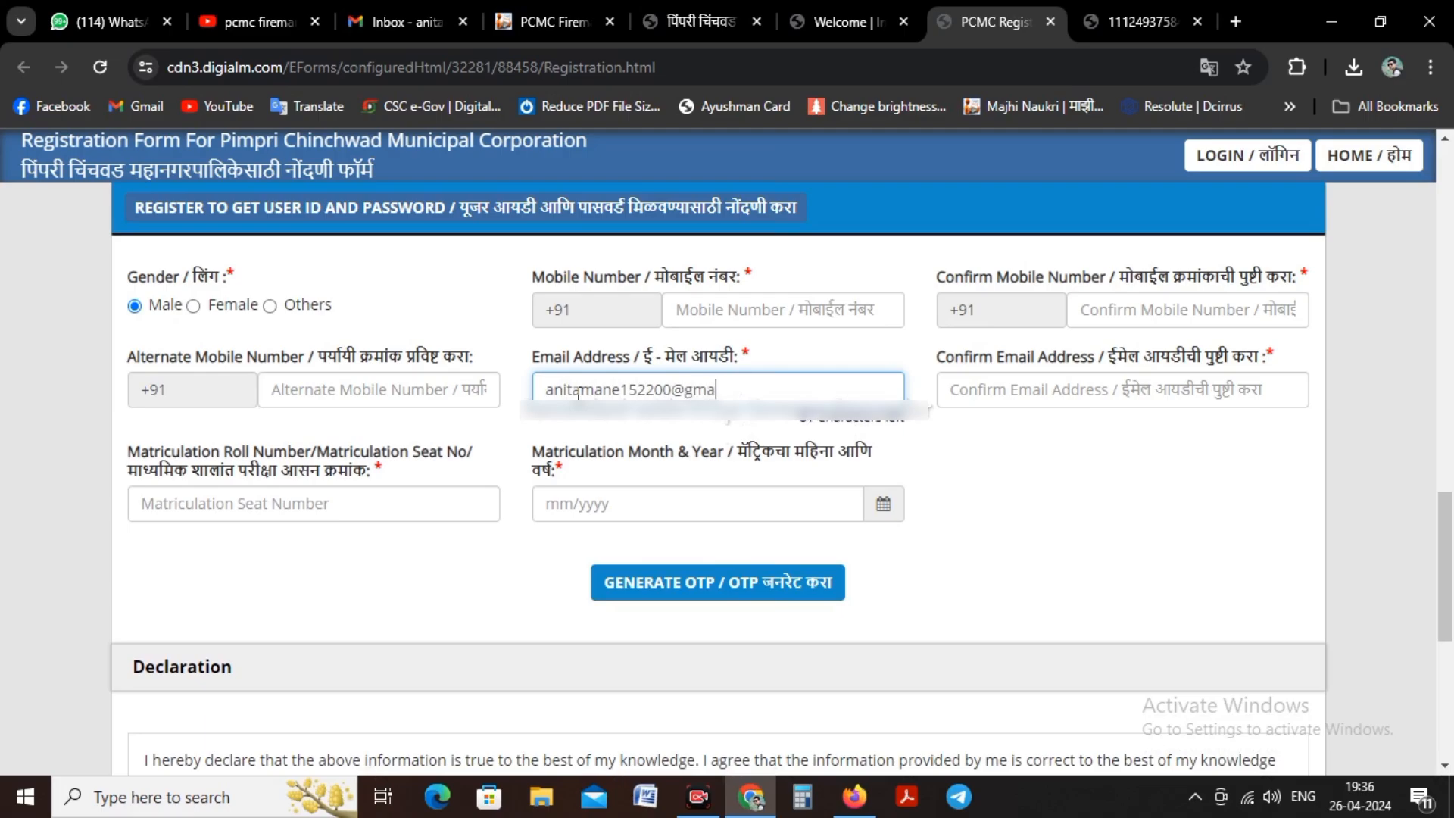
Step: Re-enter the candidate's email address in the confirmation field, correcting the mistyped beginning
left_click(1013, 391)
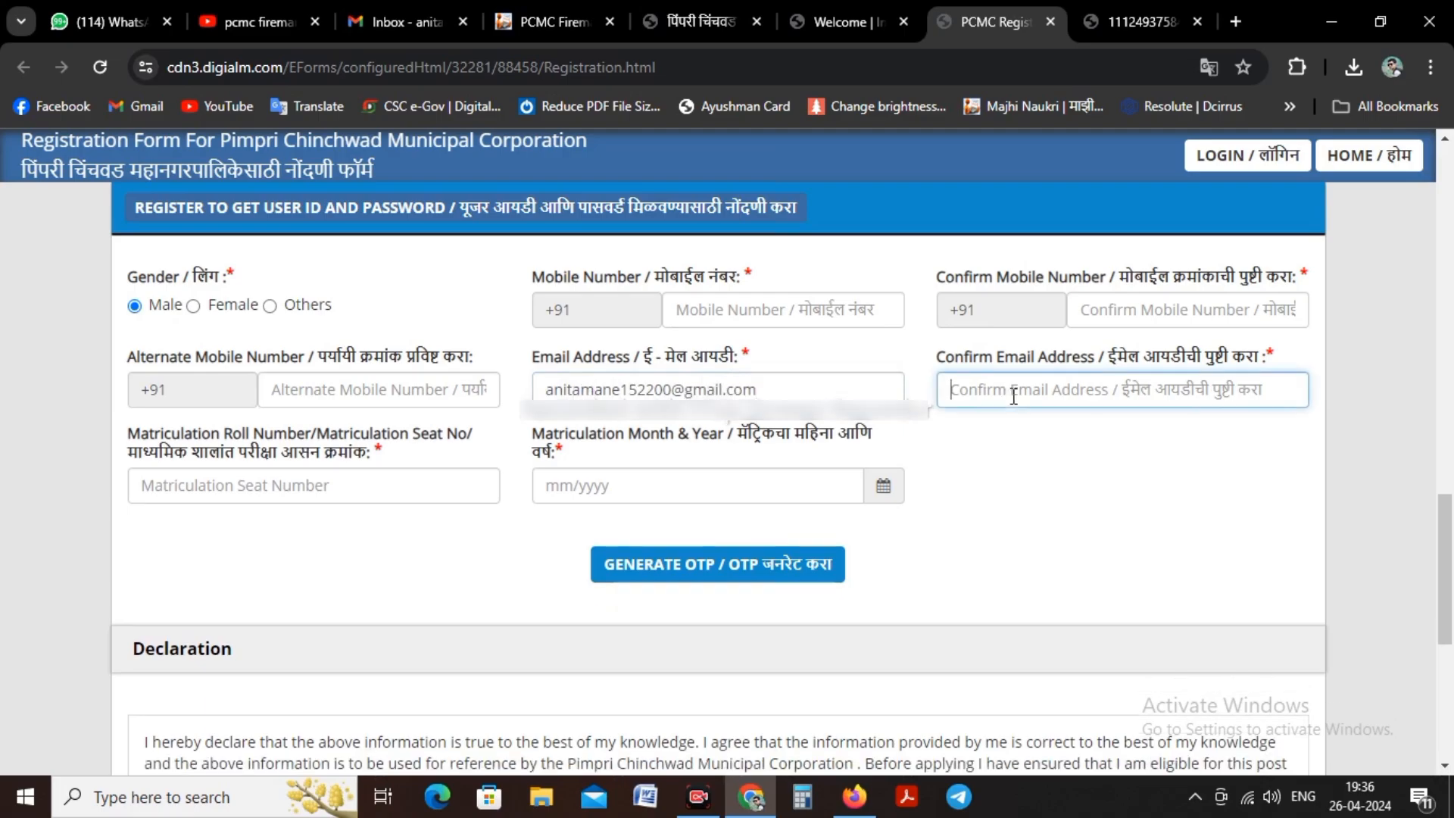
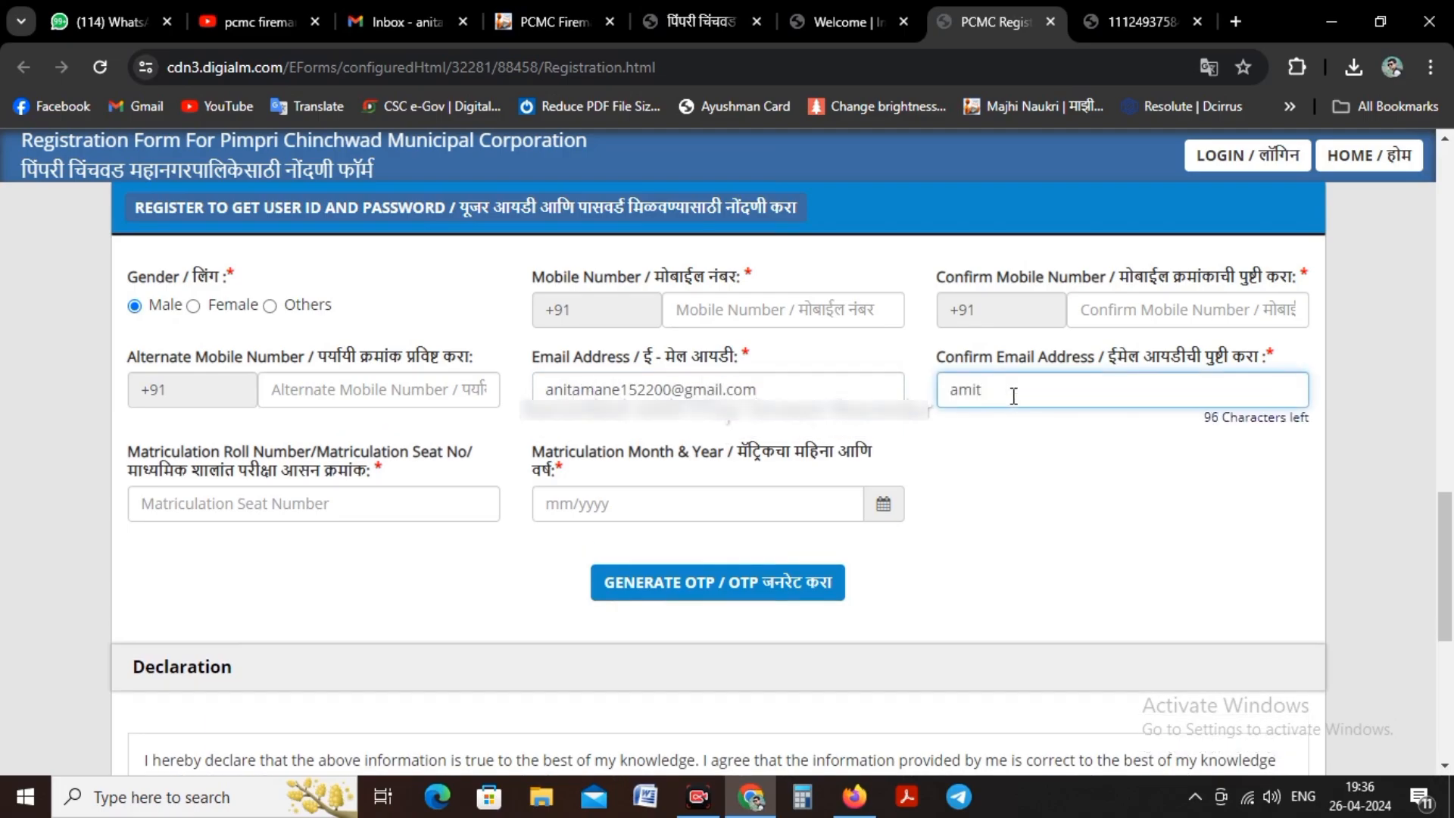
Step: Fill in the candidate's mobile number
left_click(723, 313)
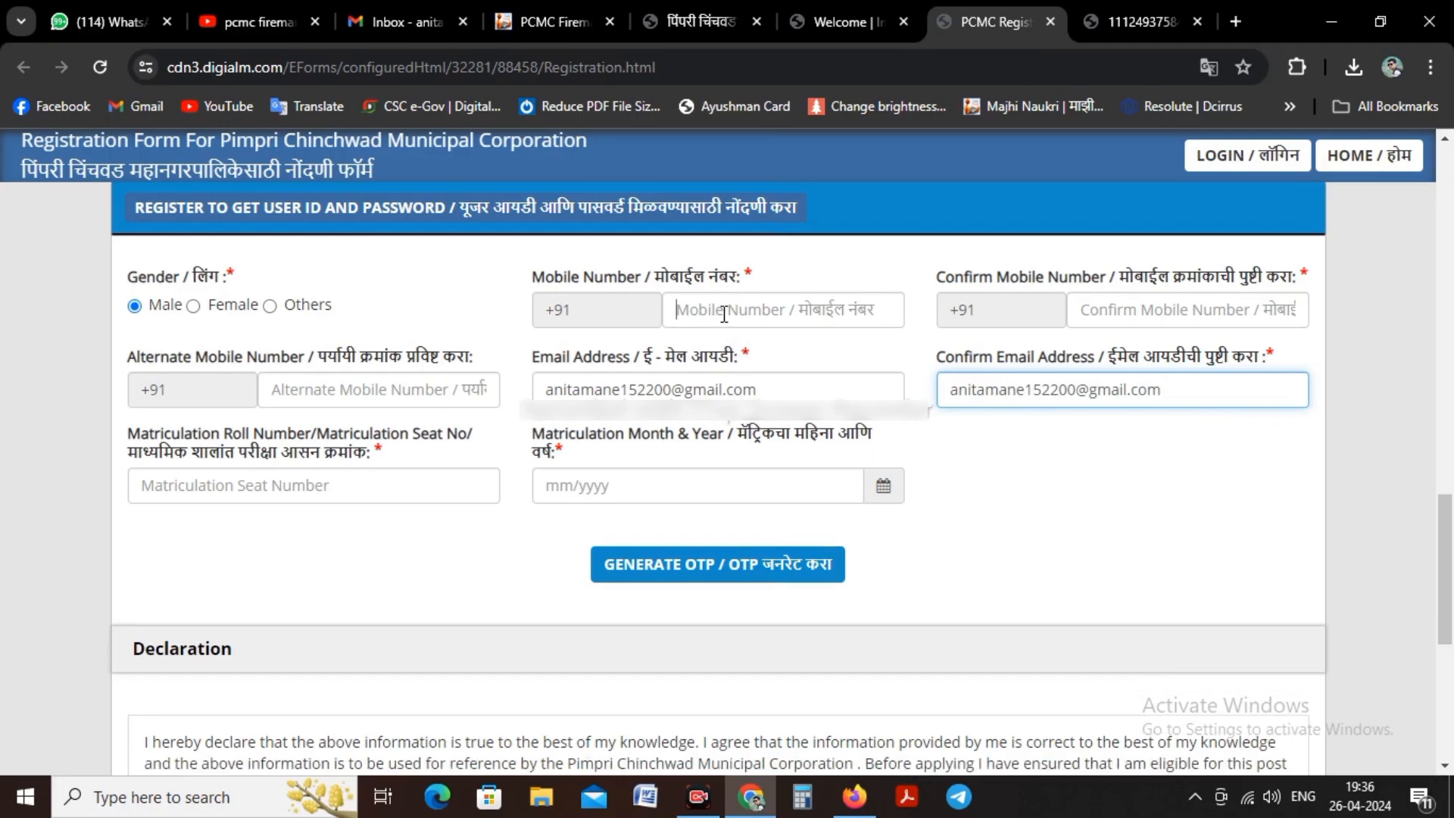
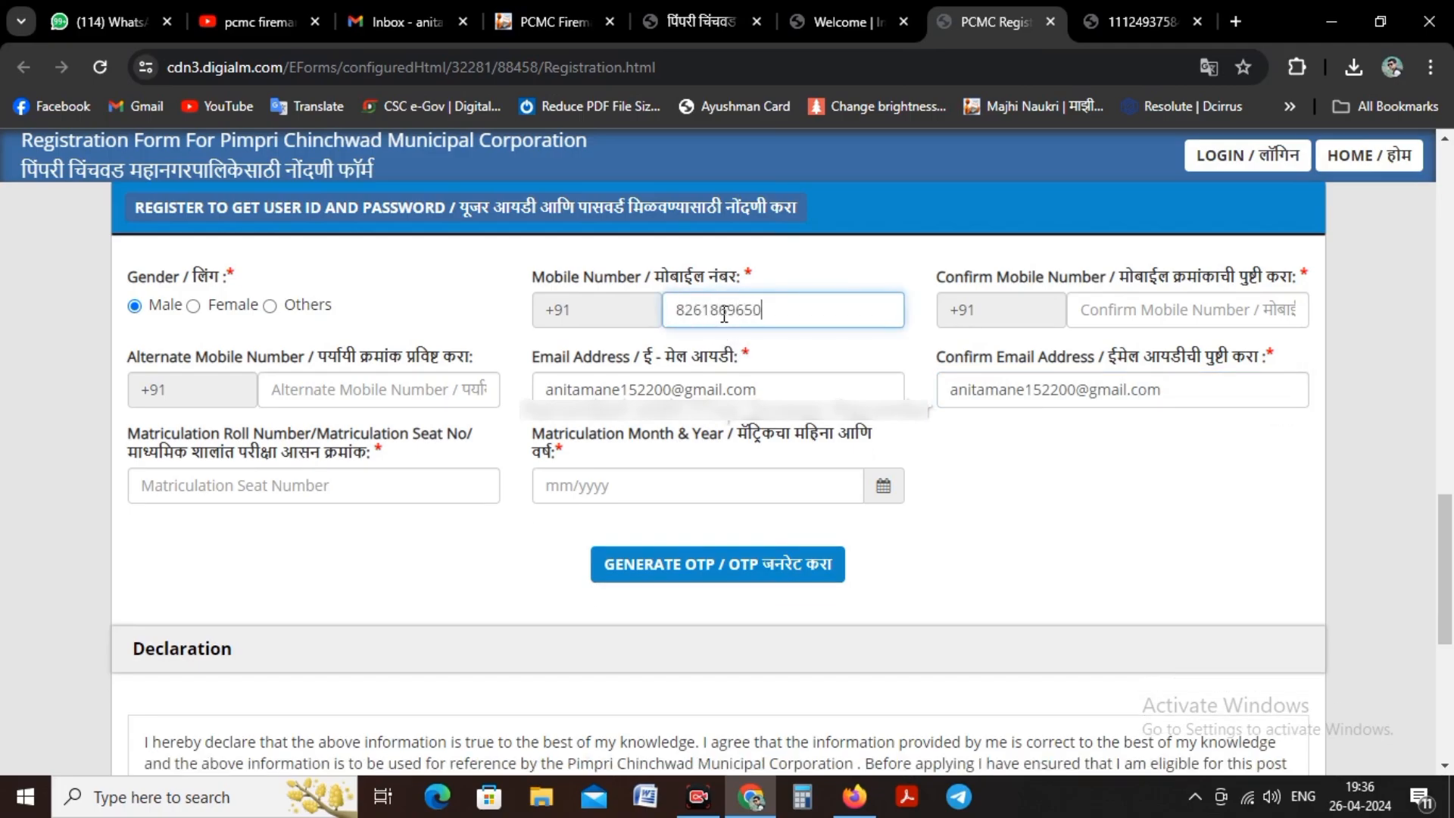
Step: Re-enter the candidate's mobile number in the confirmation field and fill in the matriculation seat number
left_click(1129, 316)
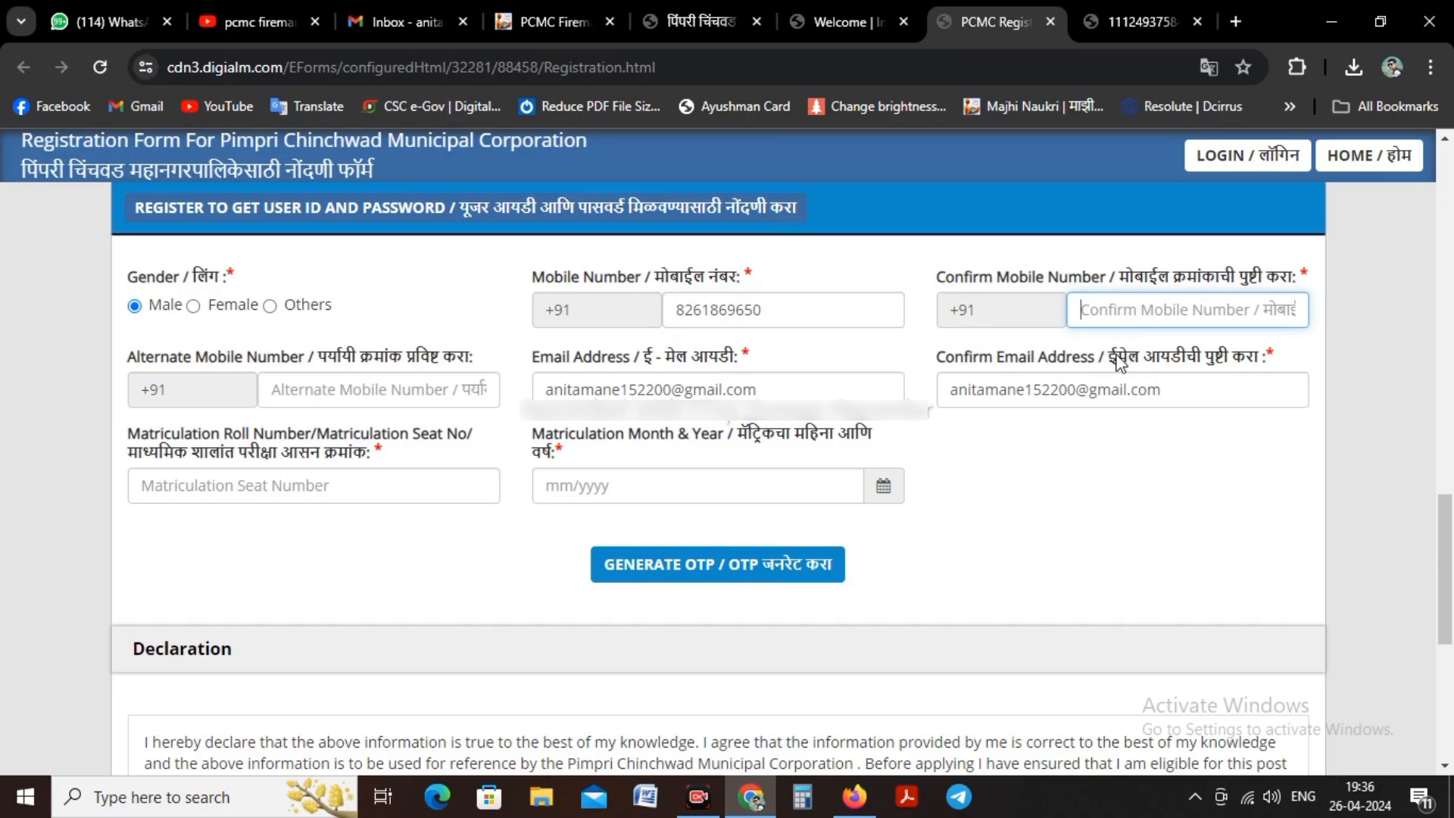
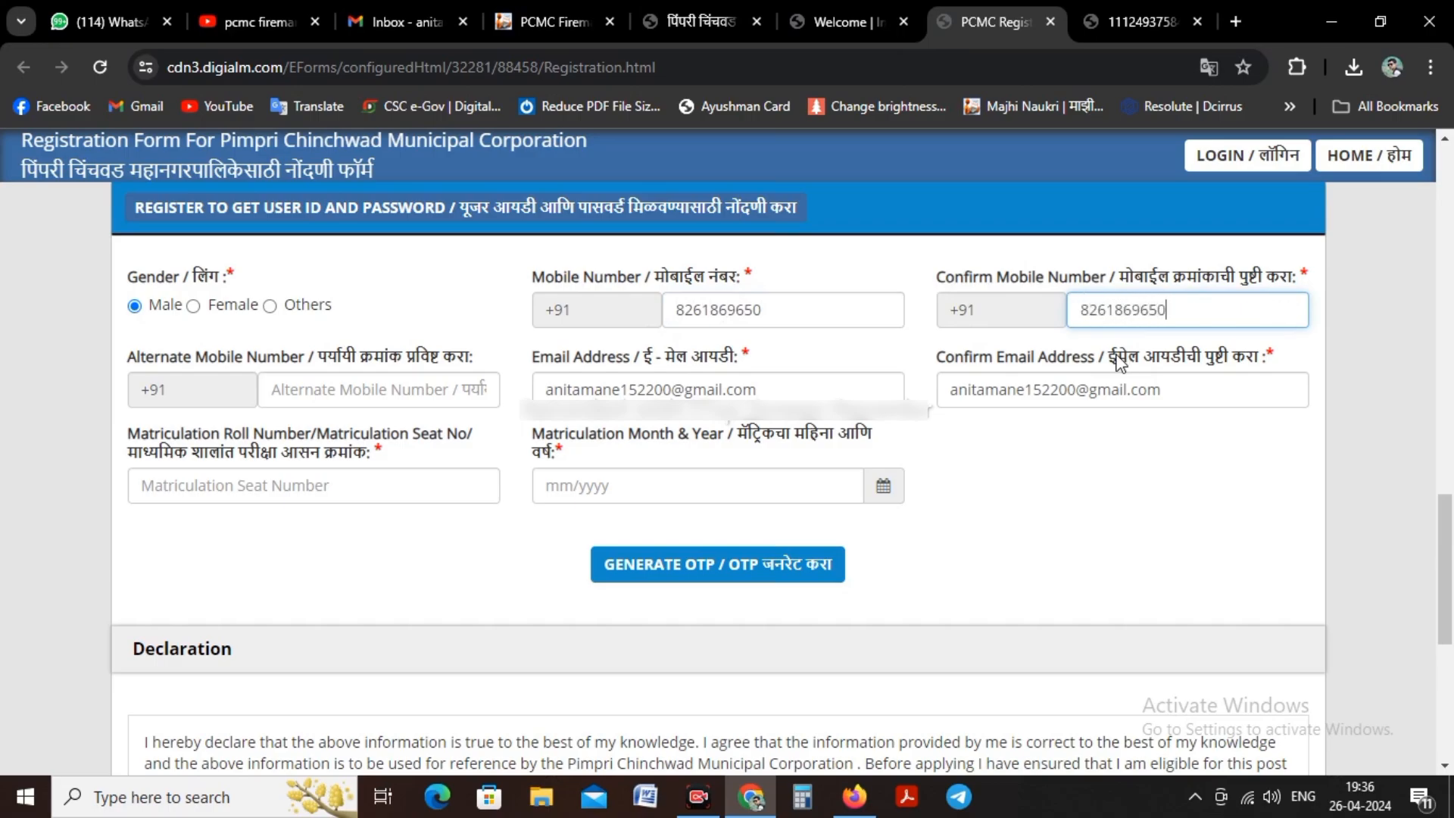
left_click(278, 477)
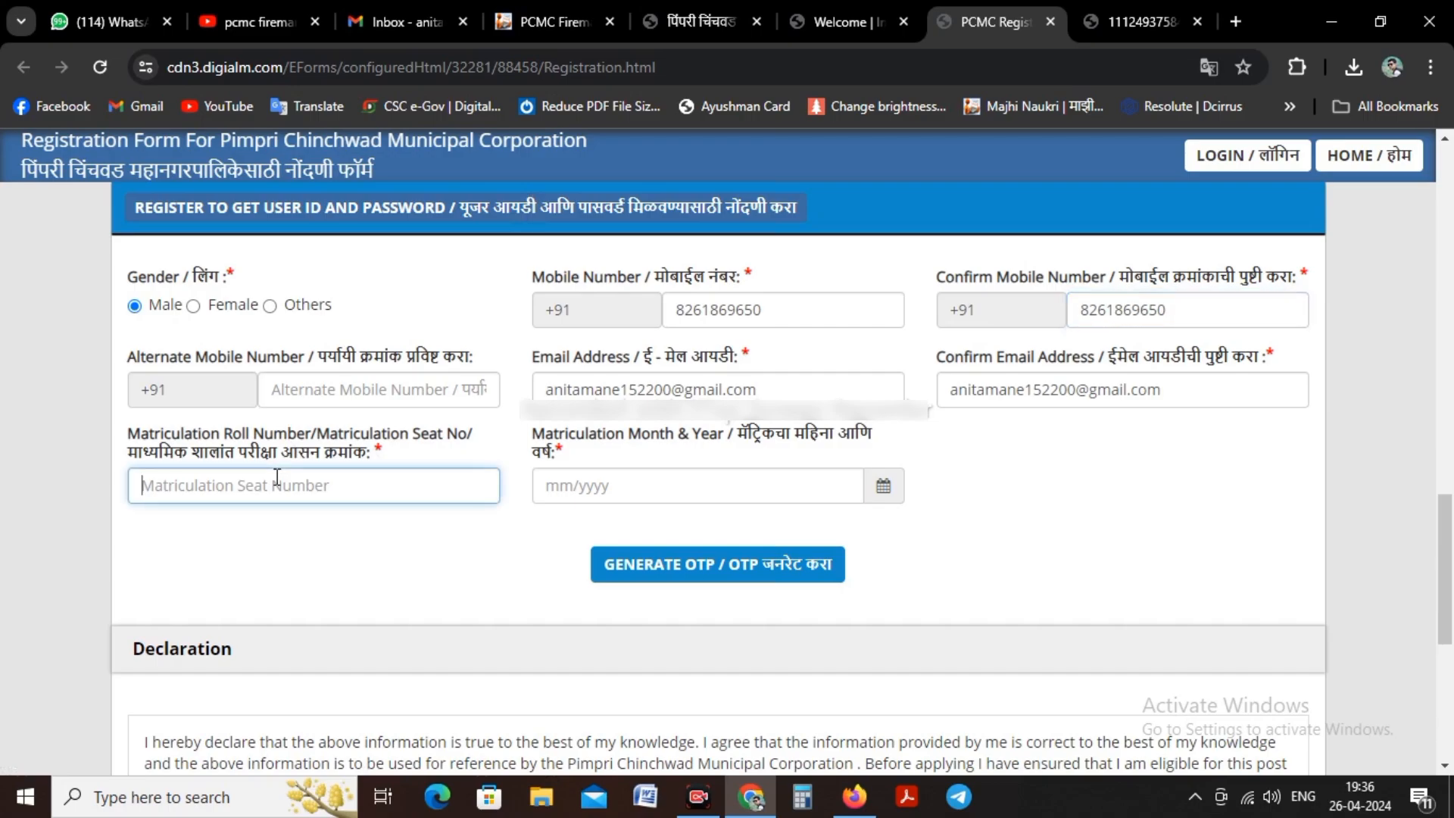
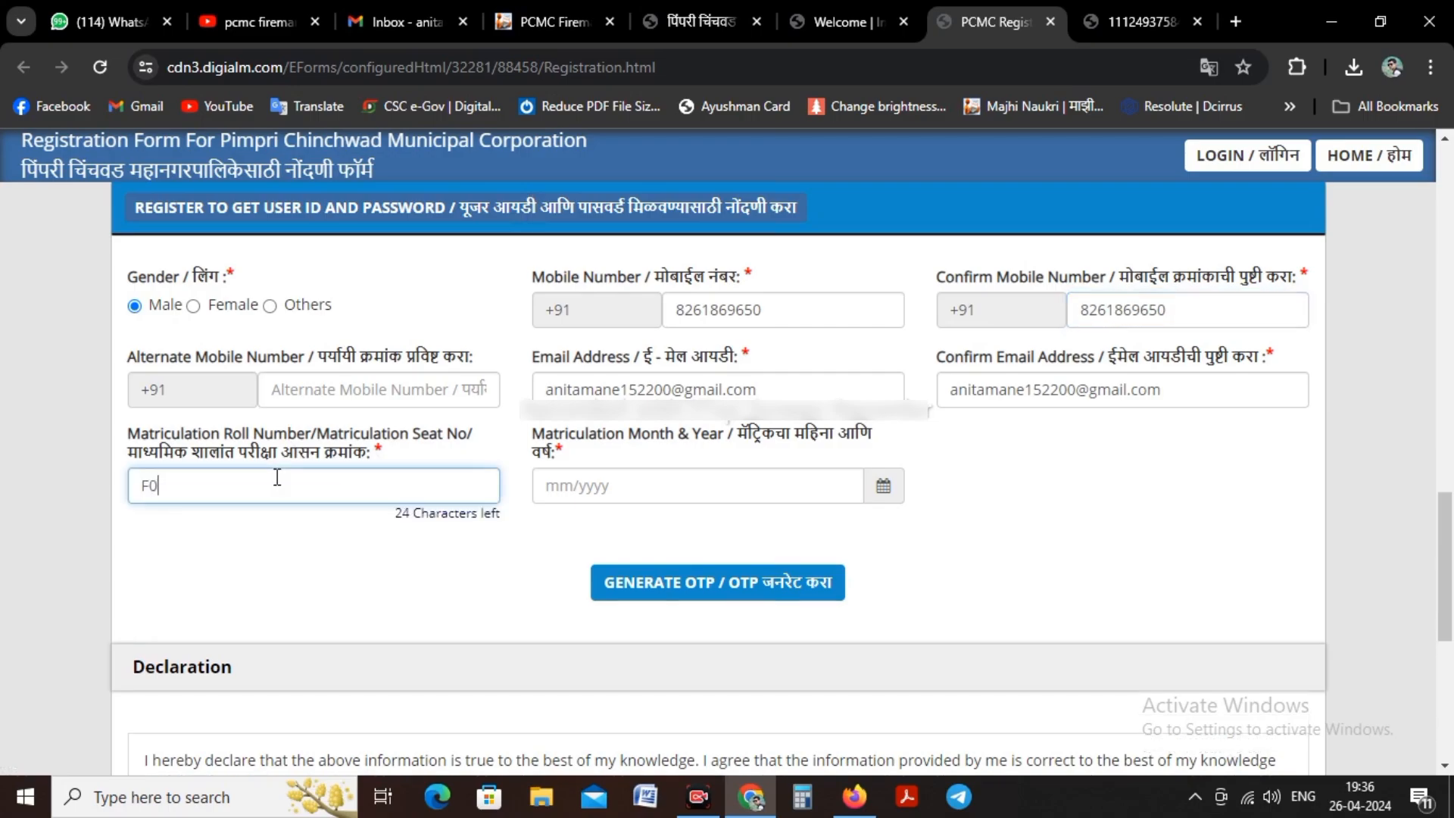
Step: Set the matriculation month and year to March 2013
left_click(882, 487)
left_click(640, 220)
left_click(548, 218)
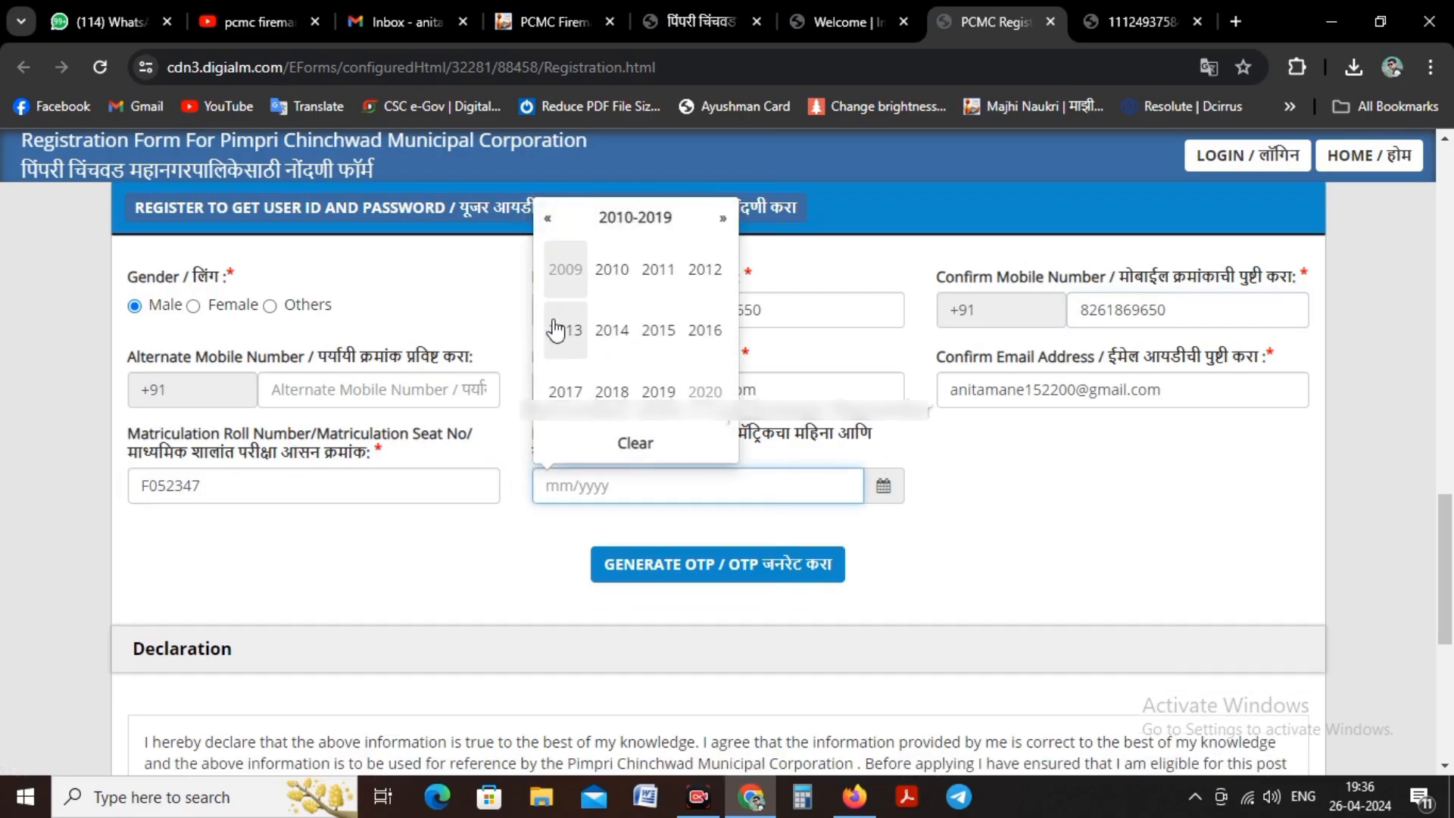
left_click(567, 337)
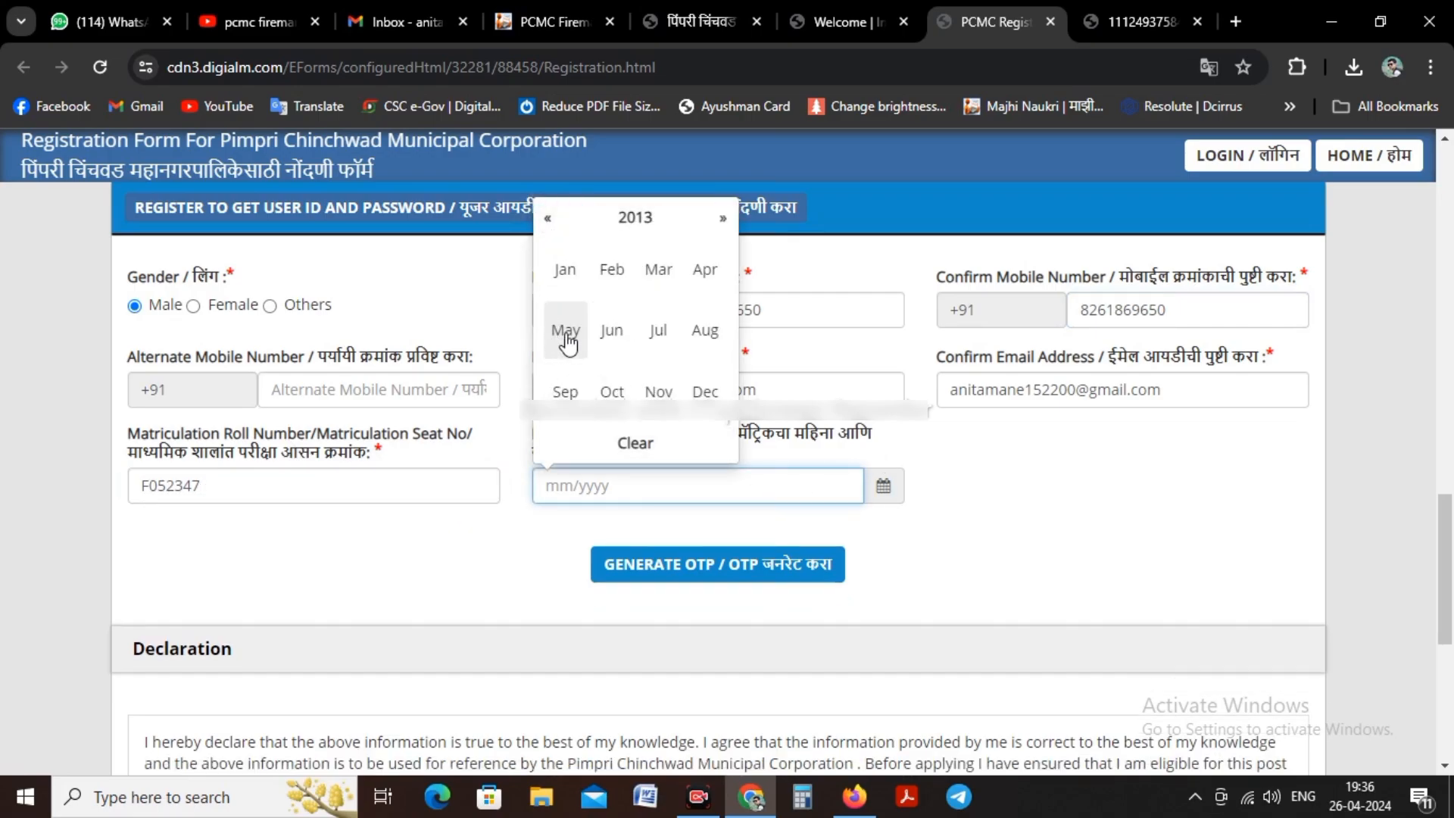
left_click(659, 270)
Step: Accept the declaration by ticking the I Agree checkbox, as required for generating the OTP
scroll(492, 383, "down", 6)
scroll(493, 383, "up", 1)
scroll(492, 382, "up", 4)
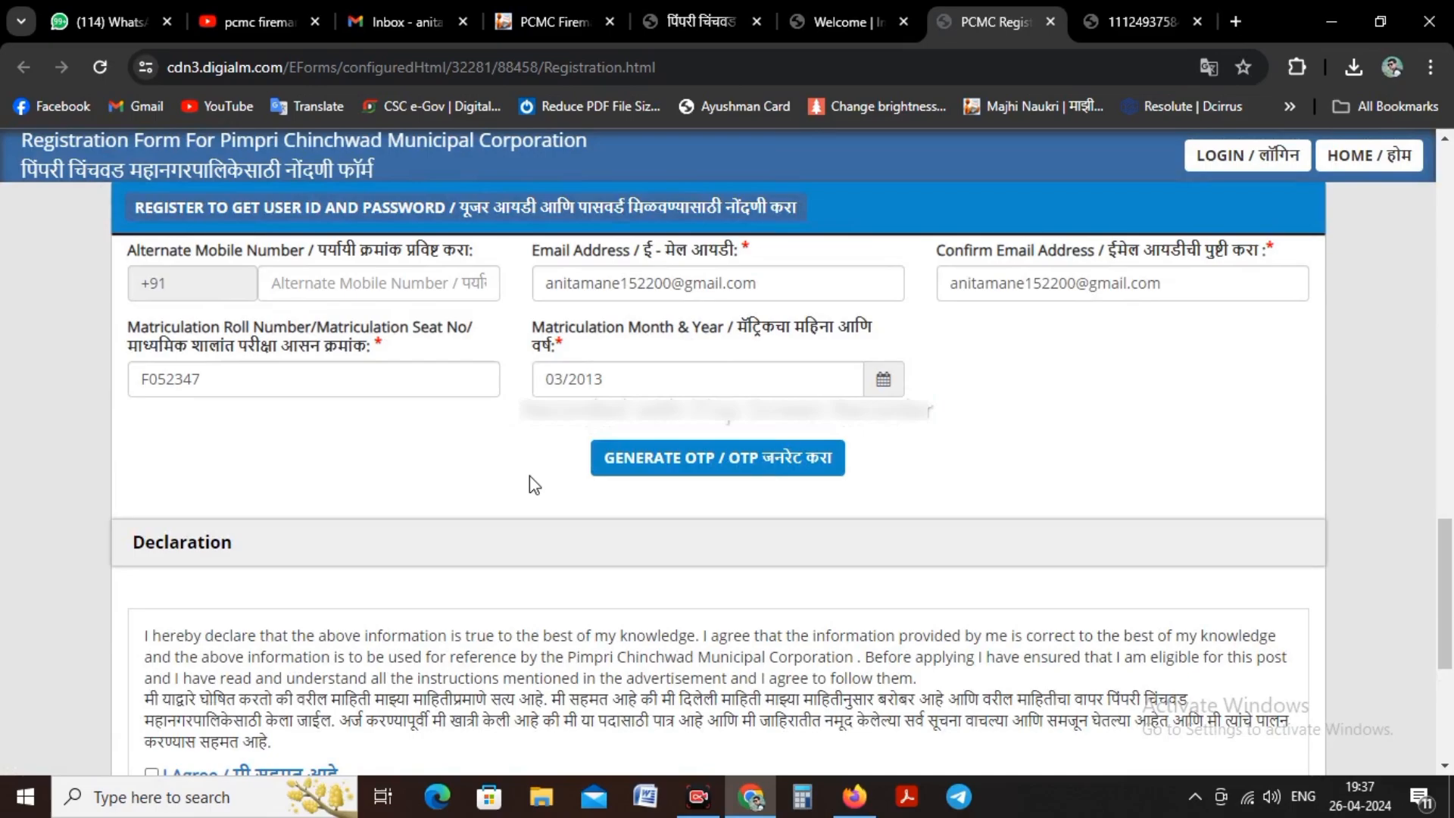
left_click(680, 465)
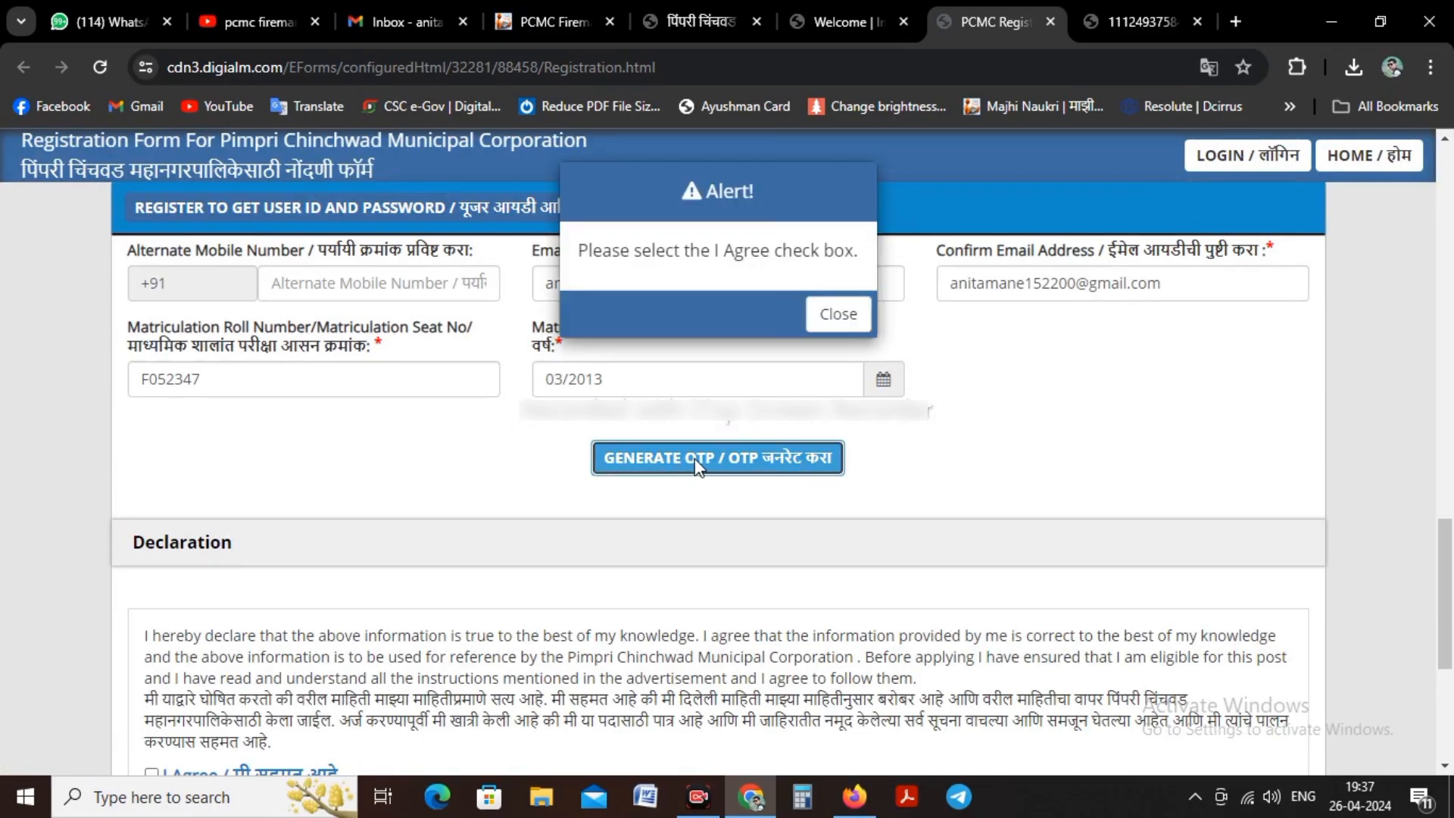
left_click(833, 317)
scroll(180, 443, "down", 4)
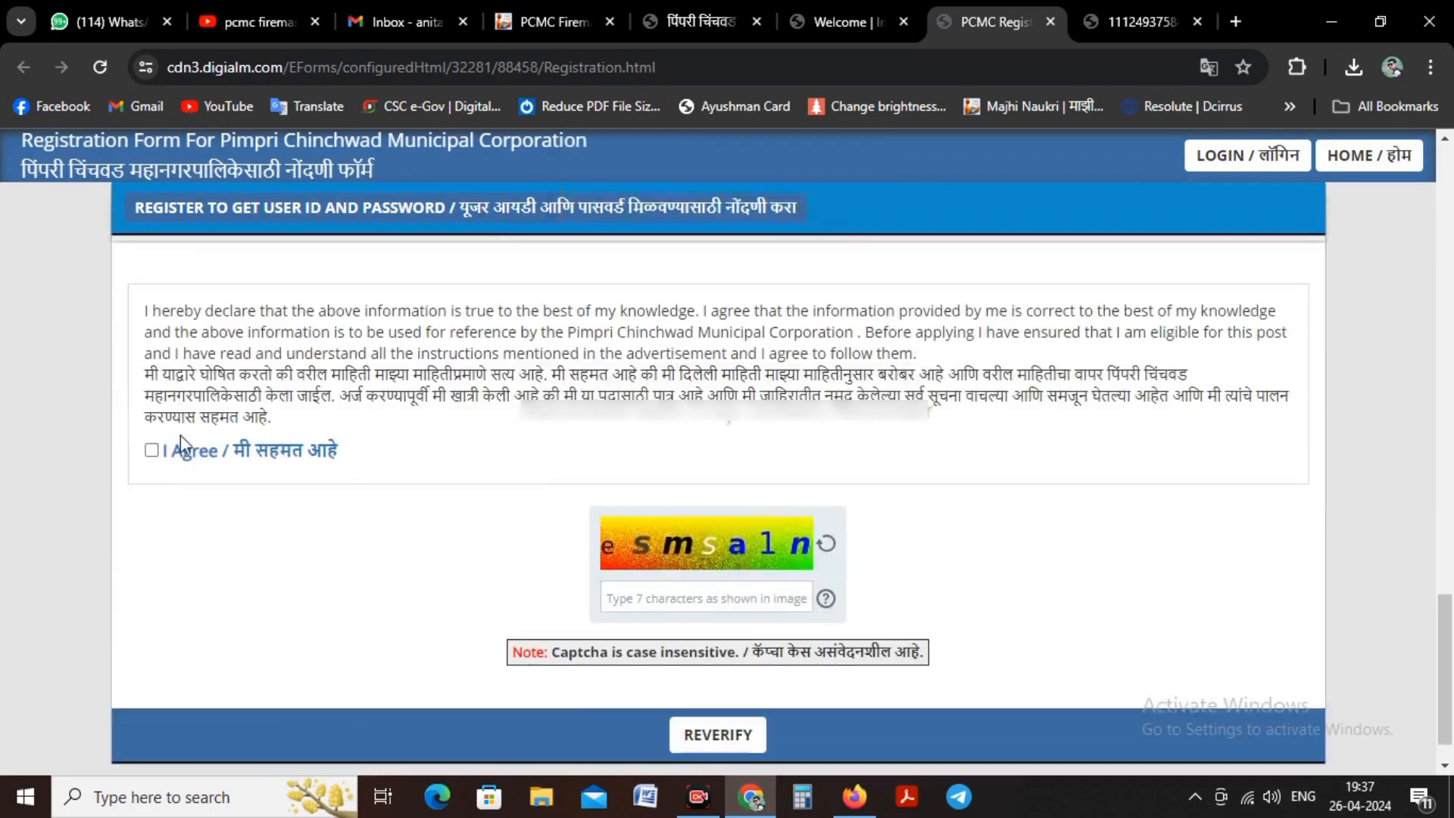
left_click(151, 450)
Step: Generate the OTP, entering and submitting the characters shown in the captcha authentication image
scroll(666, 470, "up", 4)
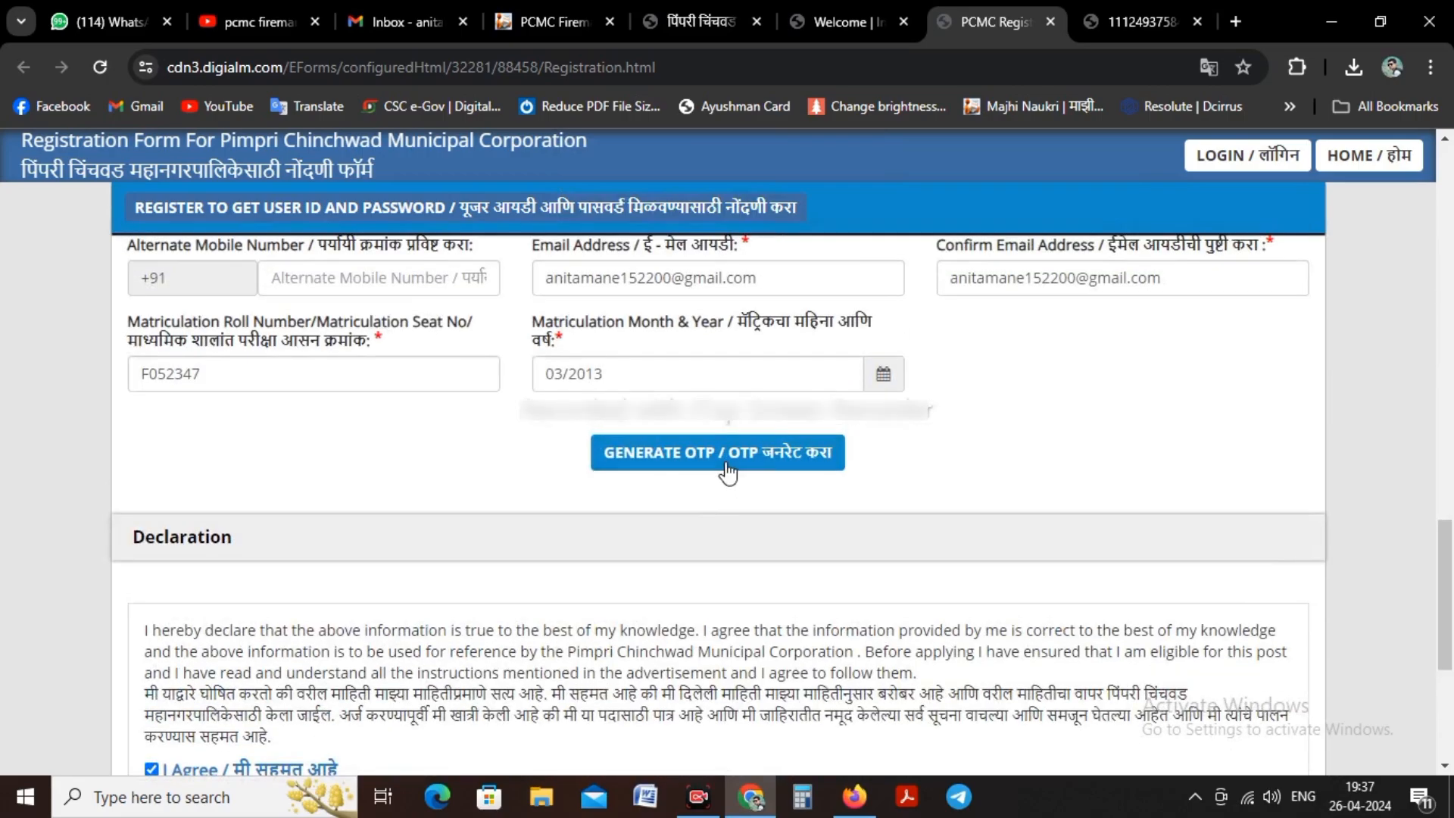
left_click(727, 470)
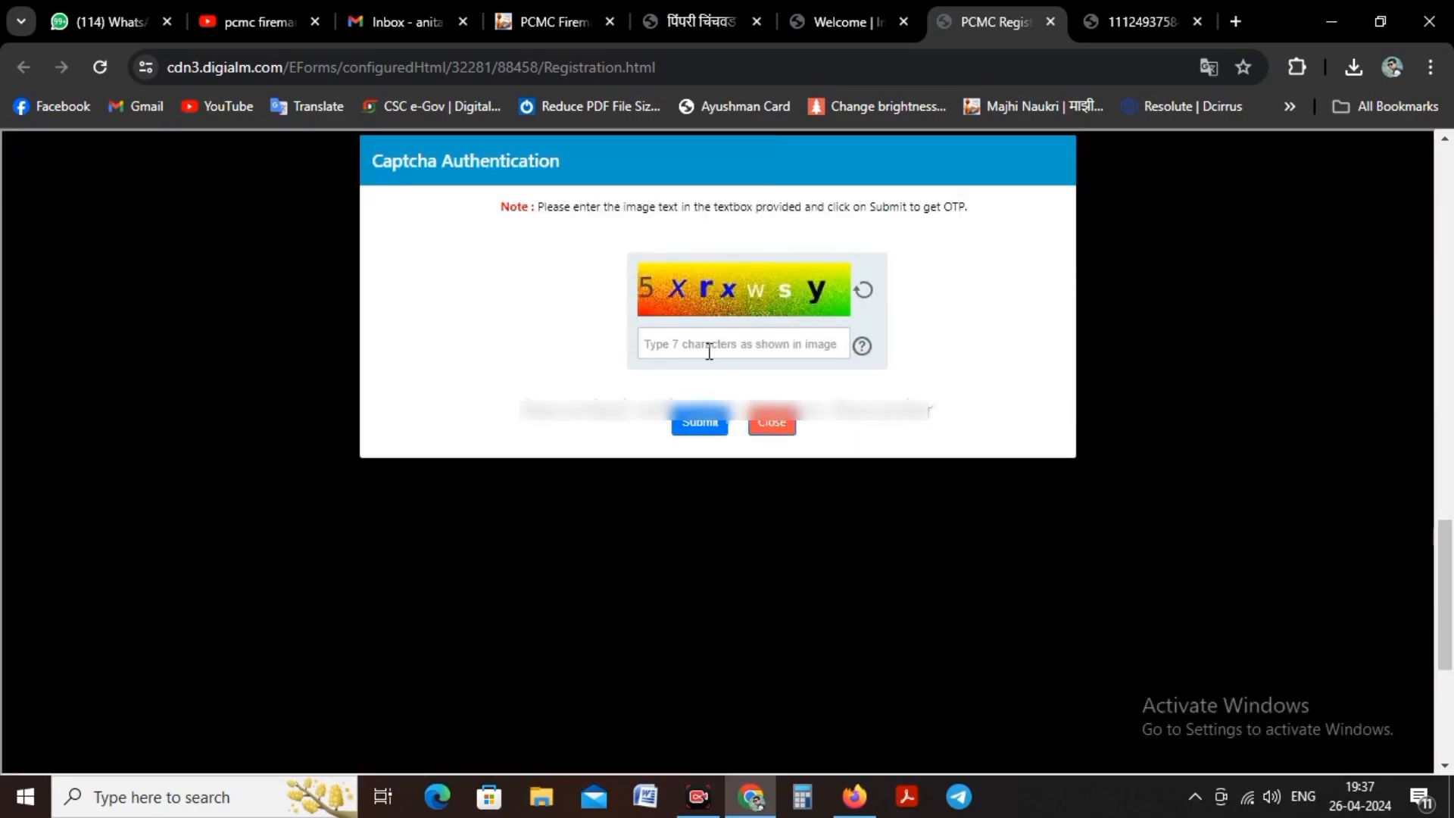
left_click(707, 347)
type("5xrxwsy")
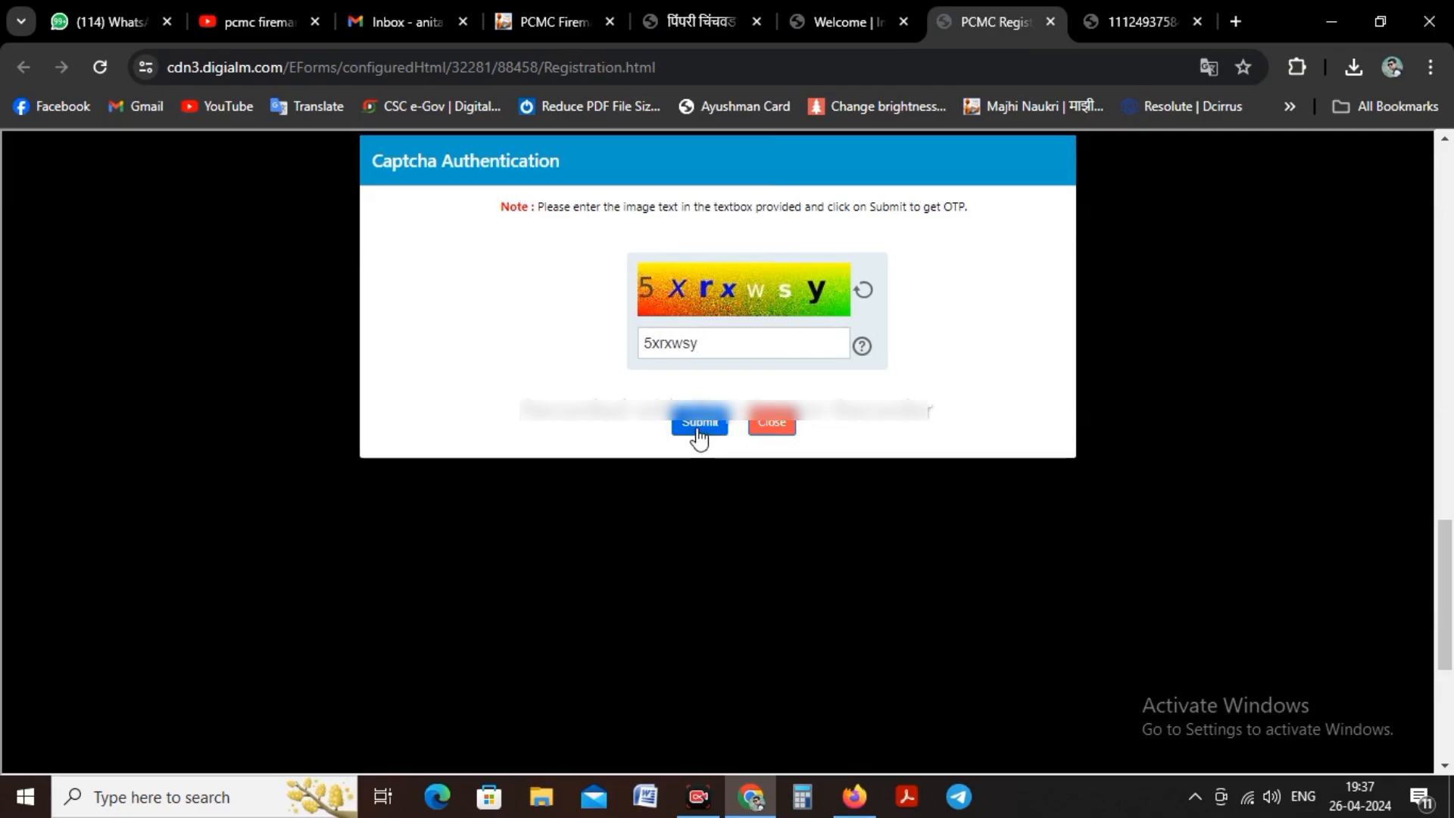
left_click(697, 429)
left_click(934, 222)
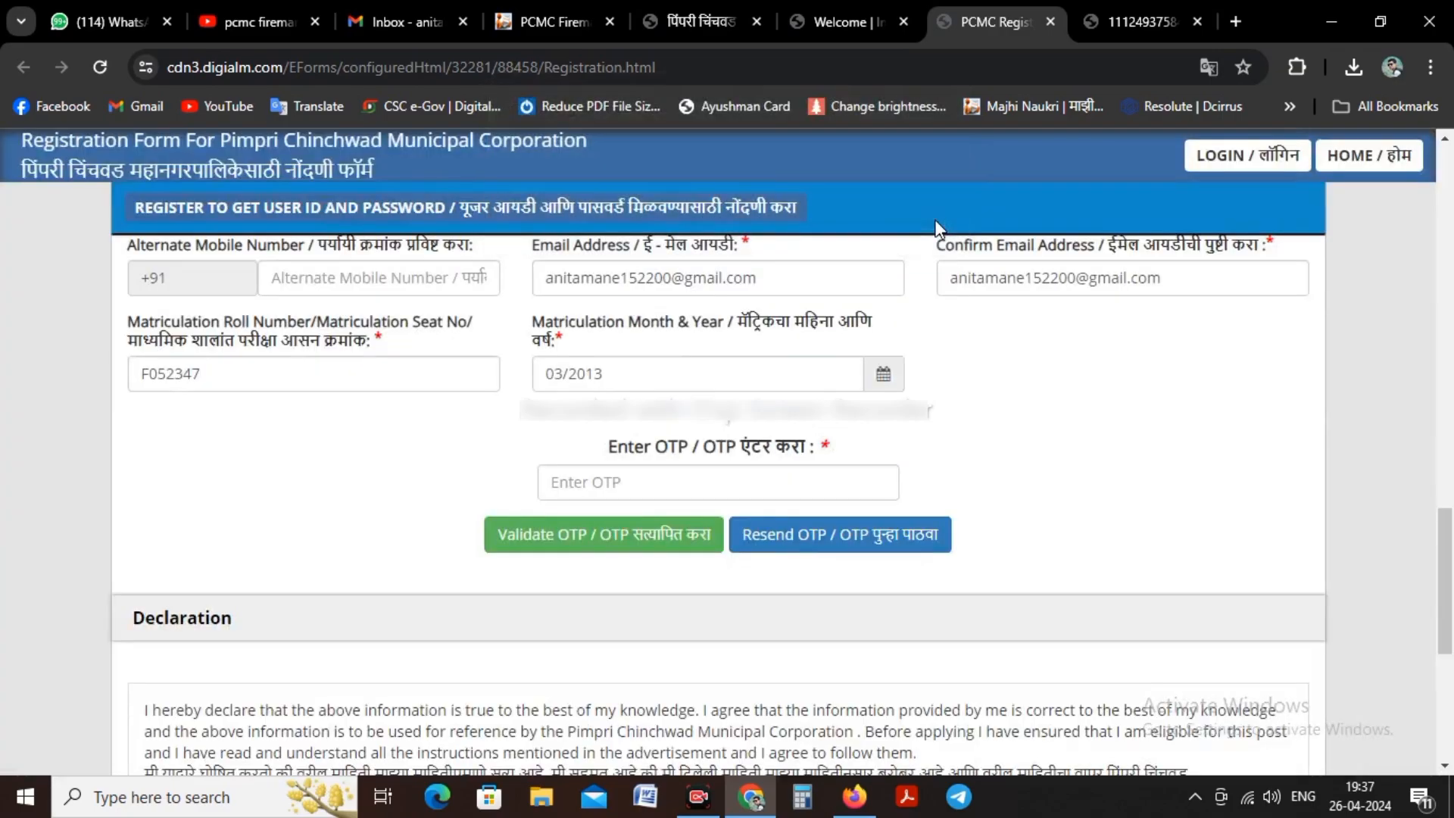
Step: Enter the received OTP, validate it, and acknowledge the validation message
left_click(688, 482)
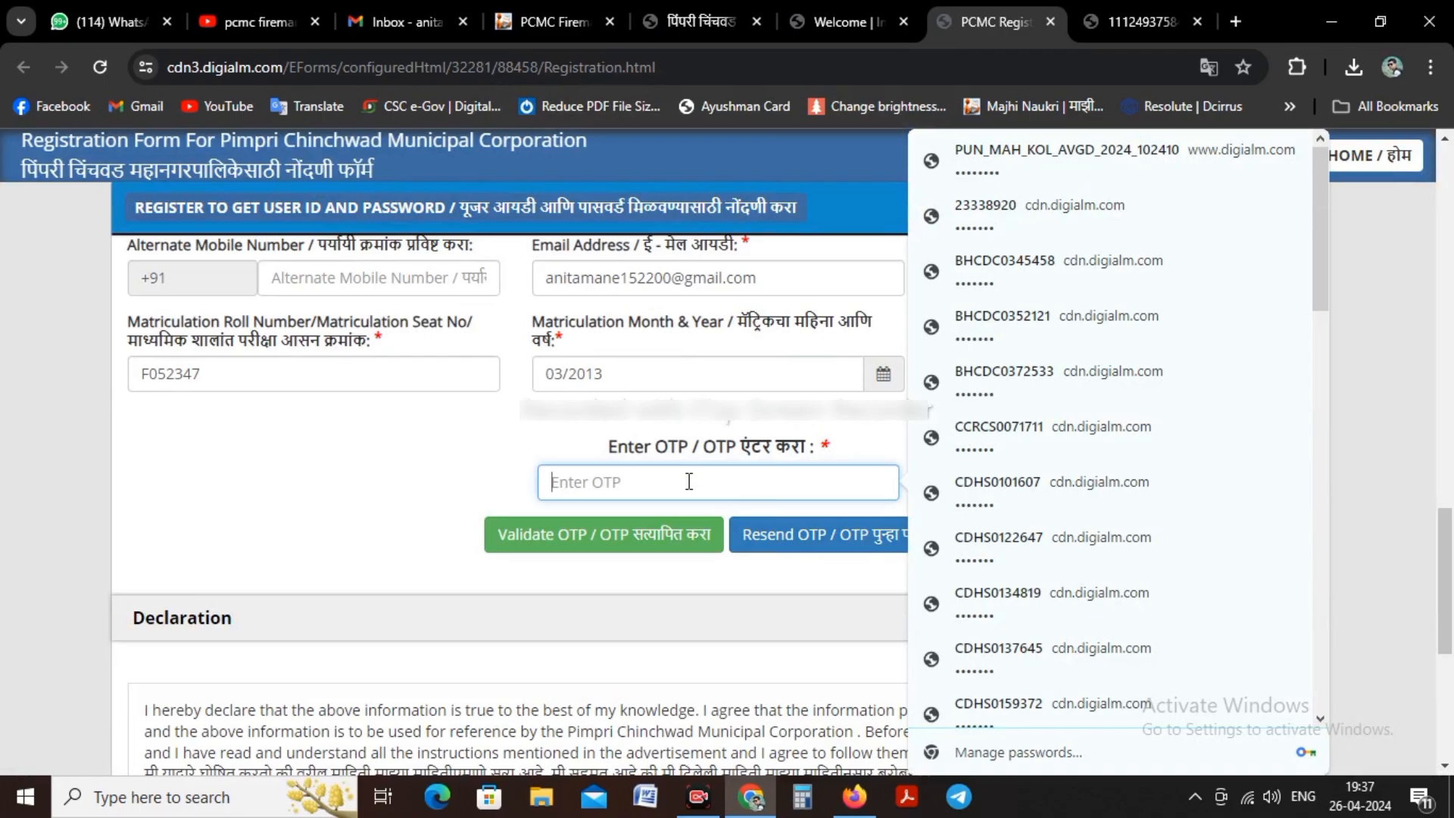
left_click(402, 447)
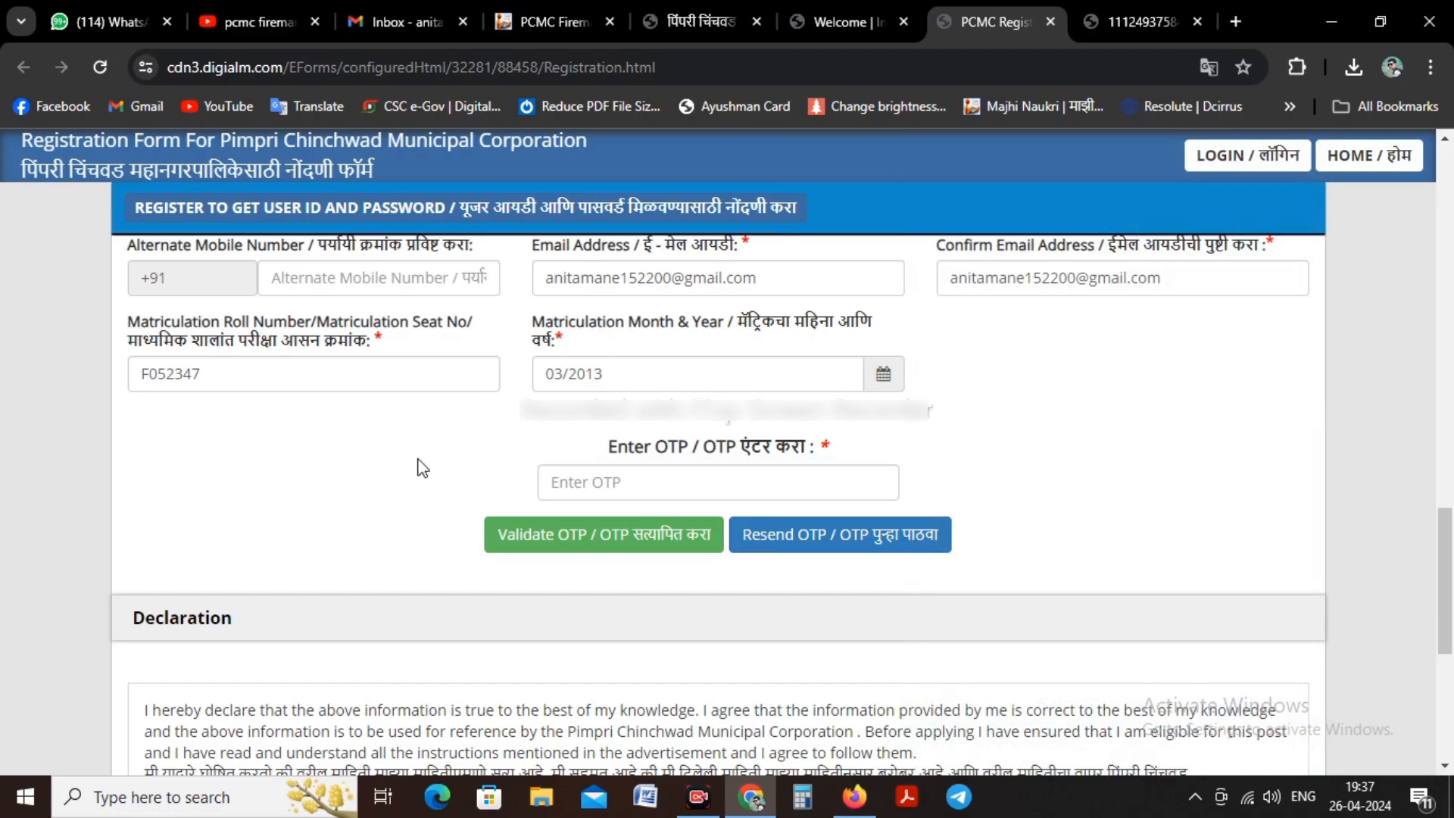
left_click(583, 485)
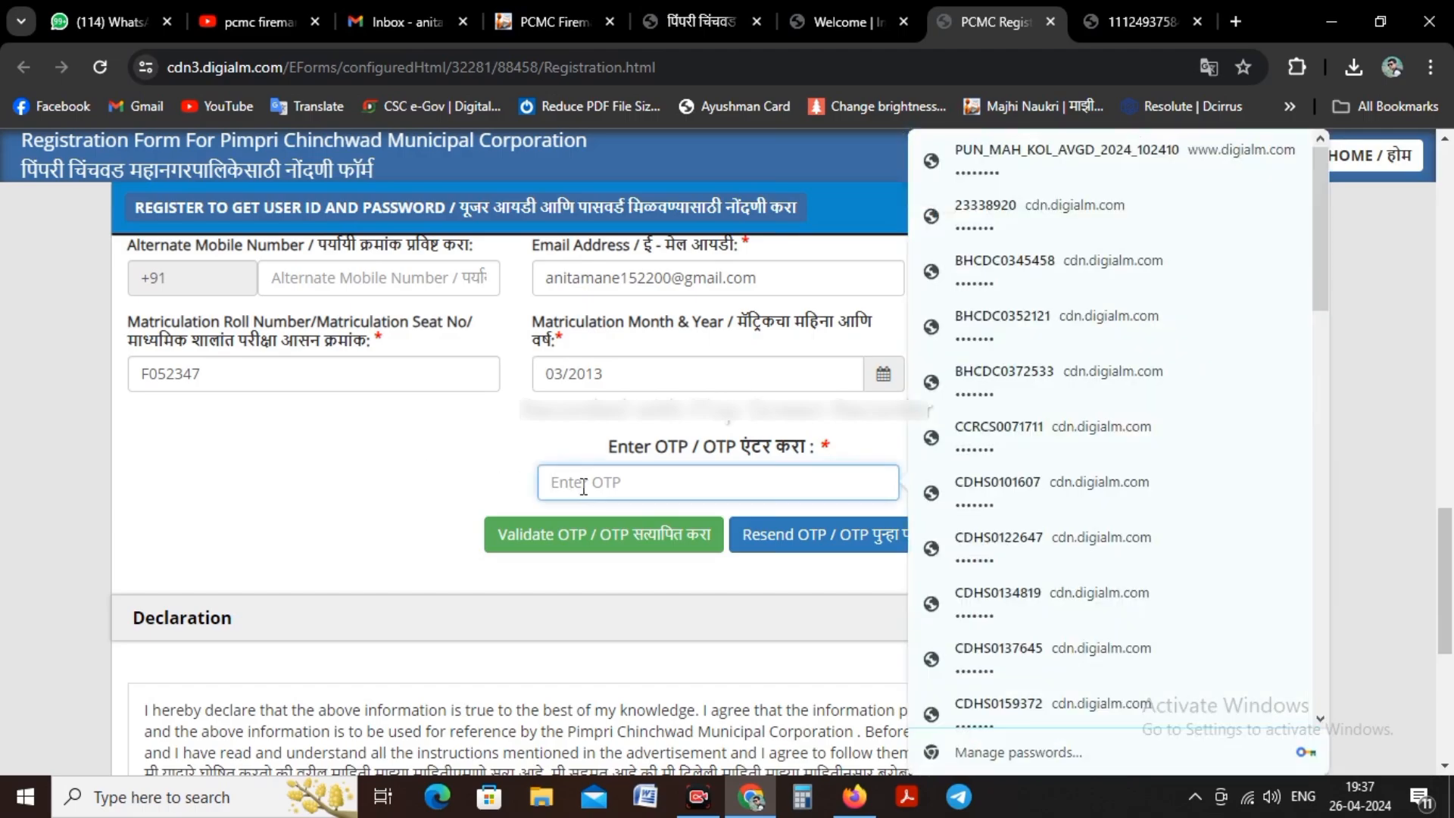
type("•••")
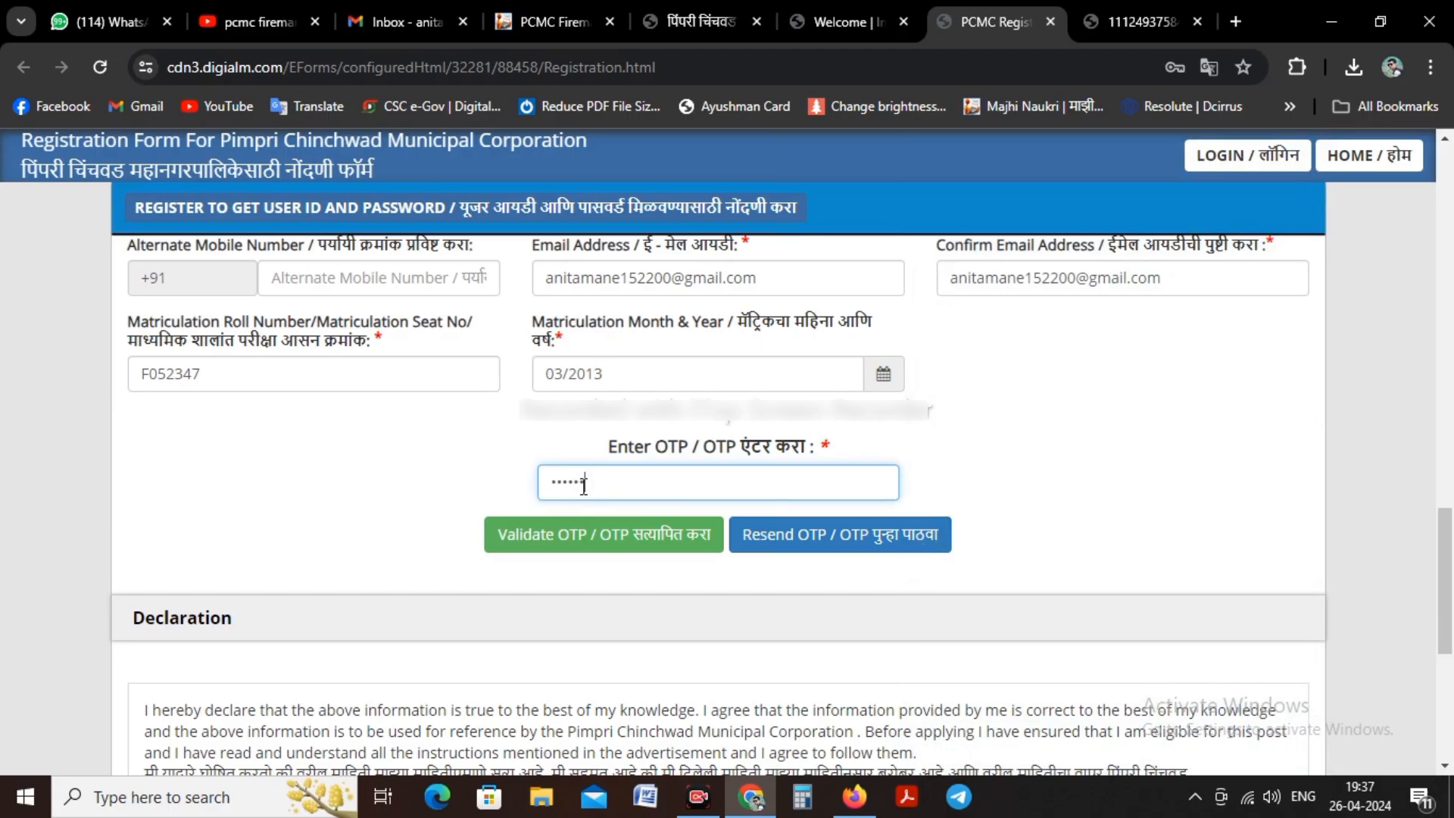
type("•••")
left_click(604, 533)
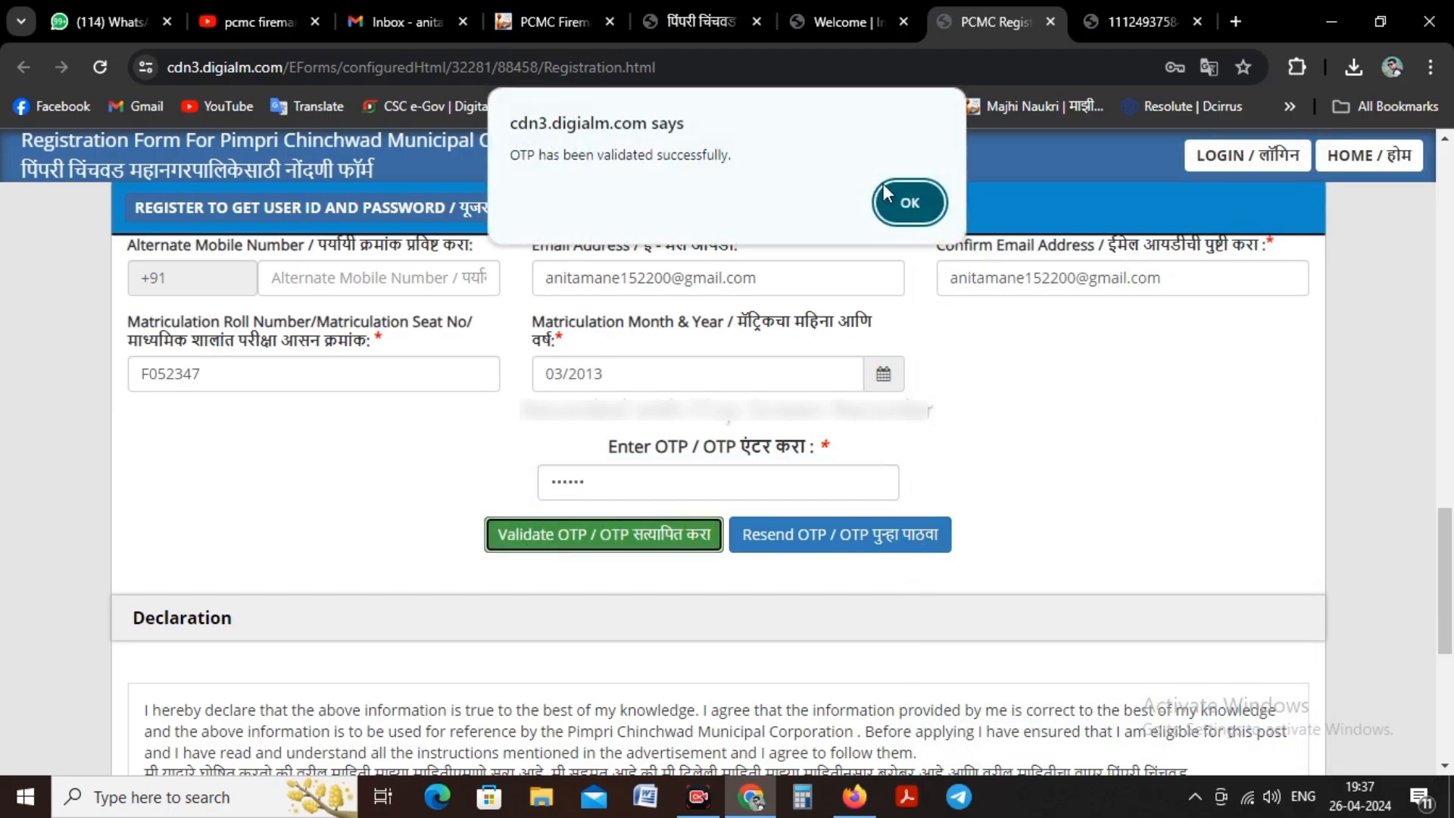
left_click(909, 201)
Step: Enter the captcha characters shown below the declaration and reverify the registration details
scroll(886, 383, "down", 6)
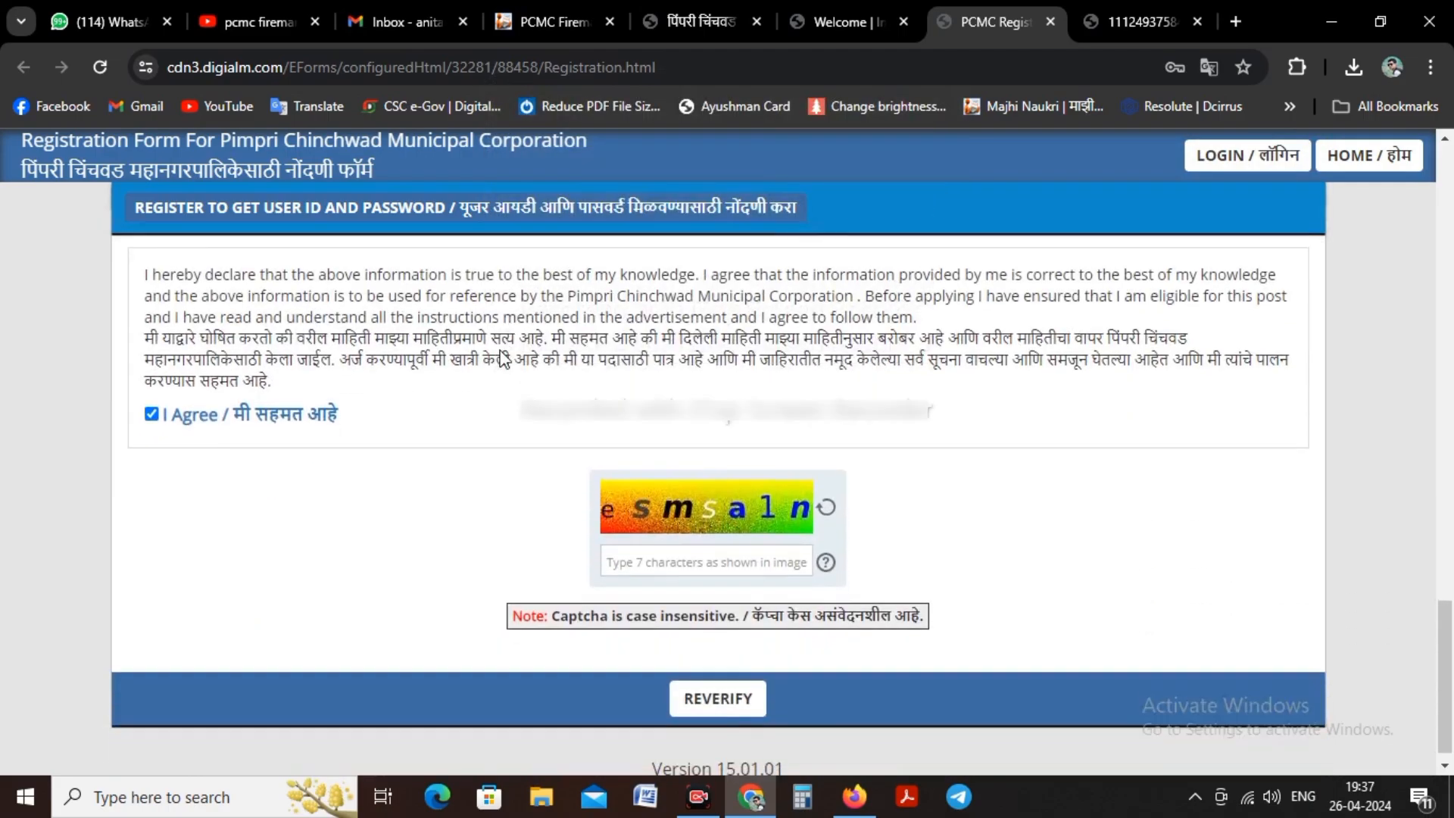
type("e")
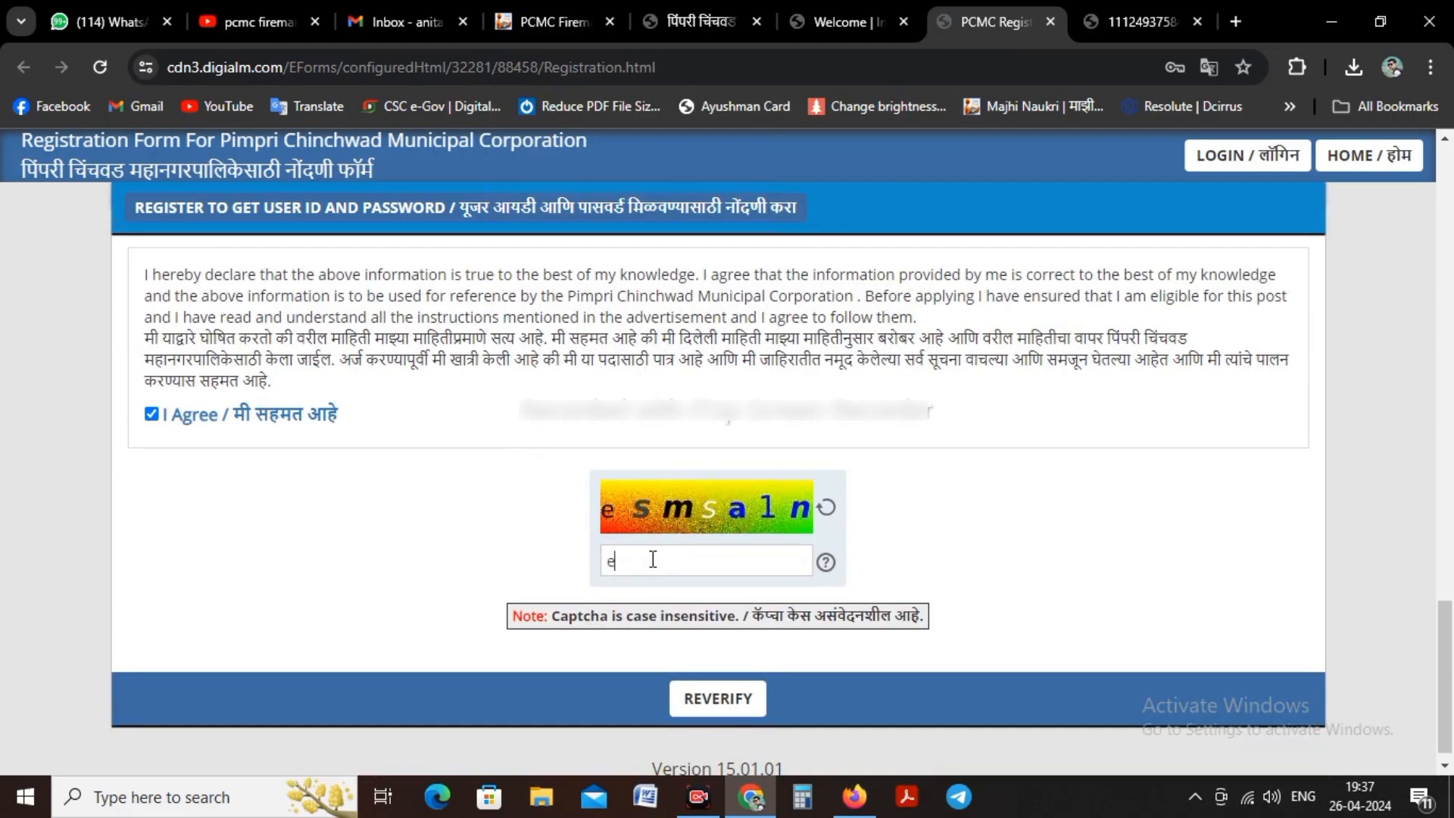
type("sms")
type("al")
left_click(724, 701)
Step: Tick the verification checkboxes for all entered values, from the candidate's first name to the last name
scroll(729, 660, "down", 4)
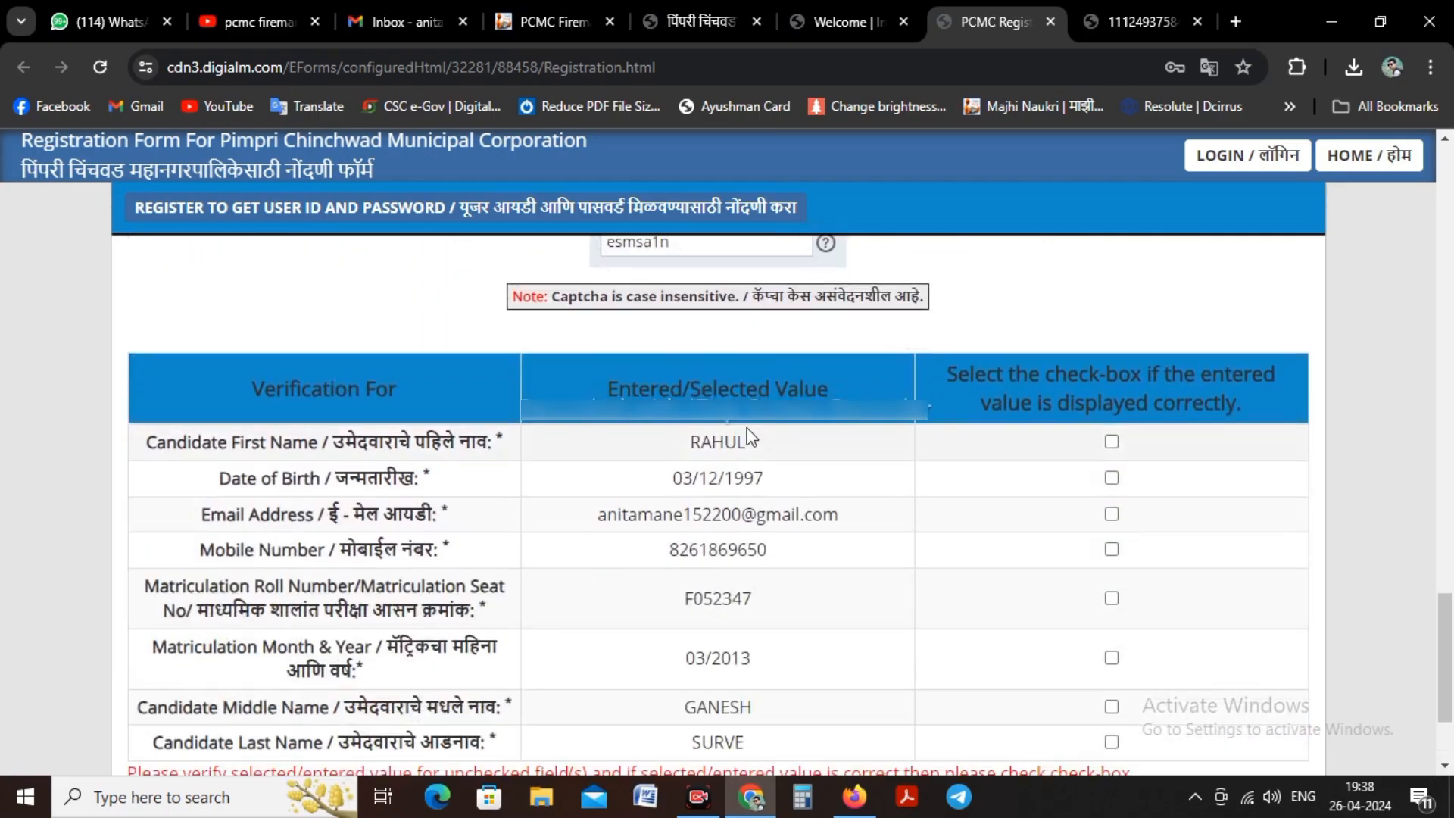
scroll(730, 361, "down", 1)
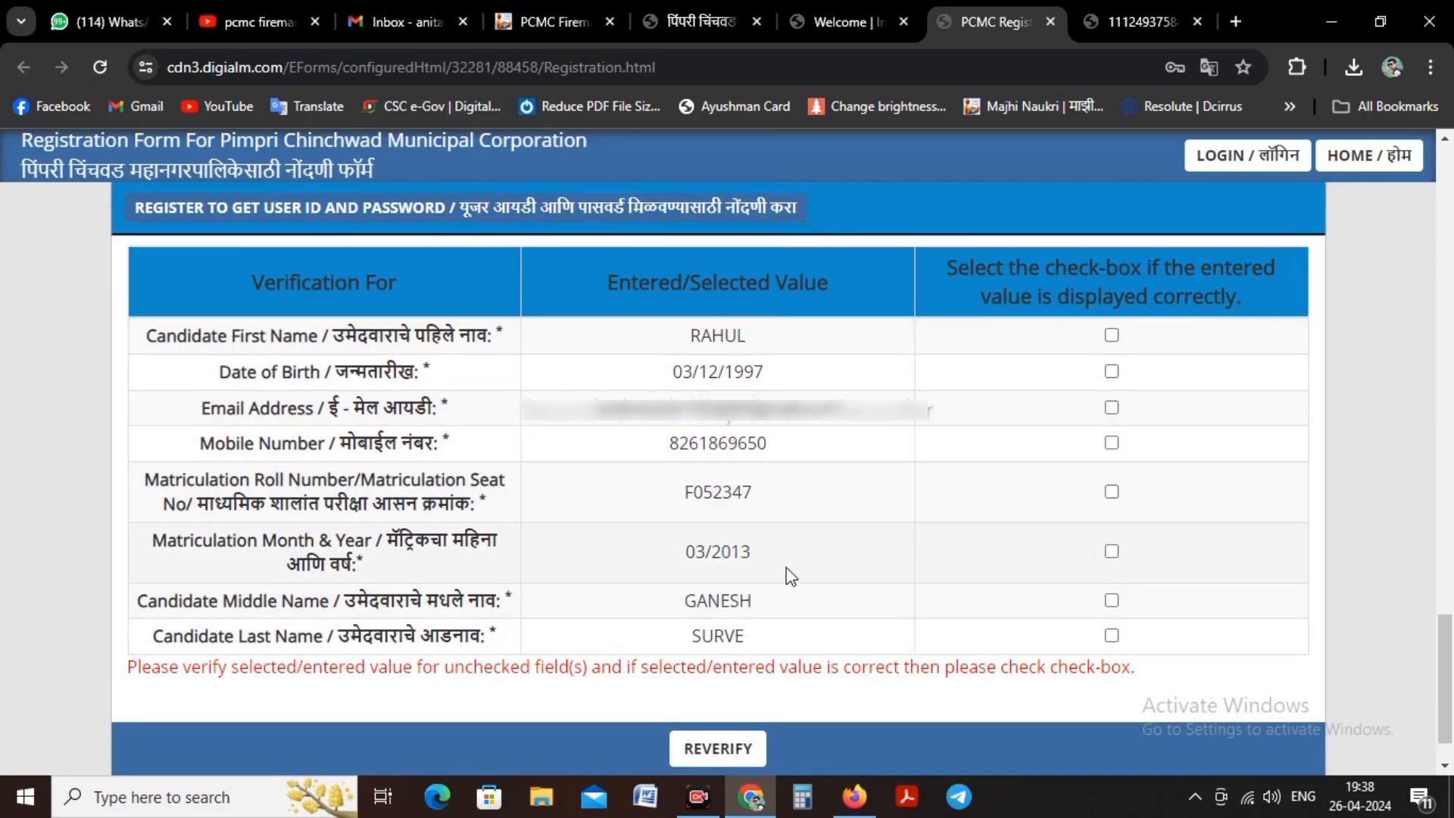
left_click(1112, 335)
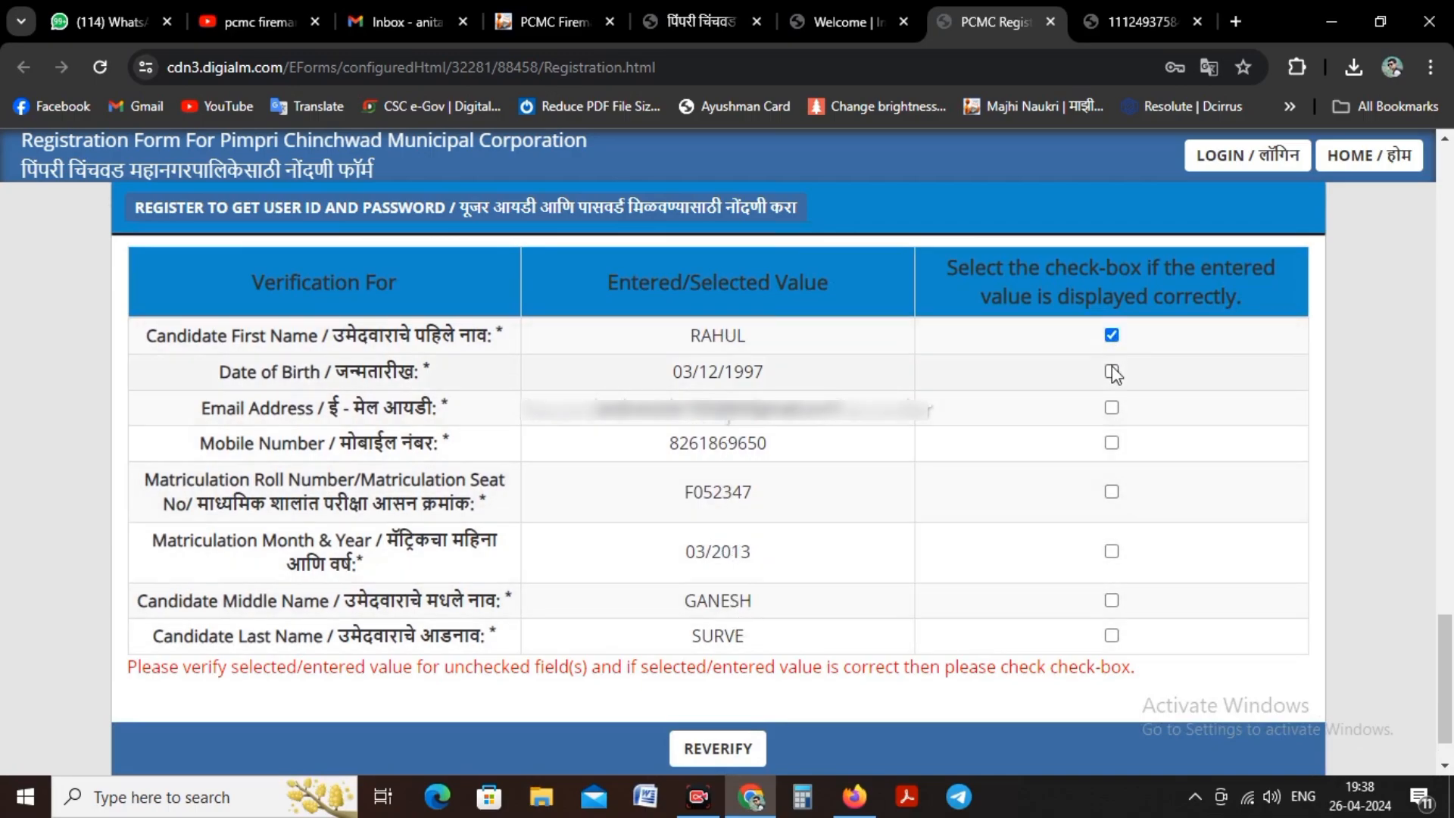
left_click(1112, 371)
left_click(1112, 408)
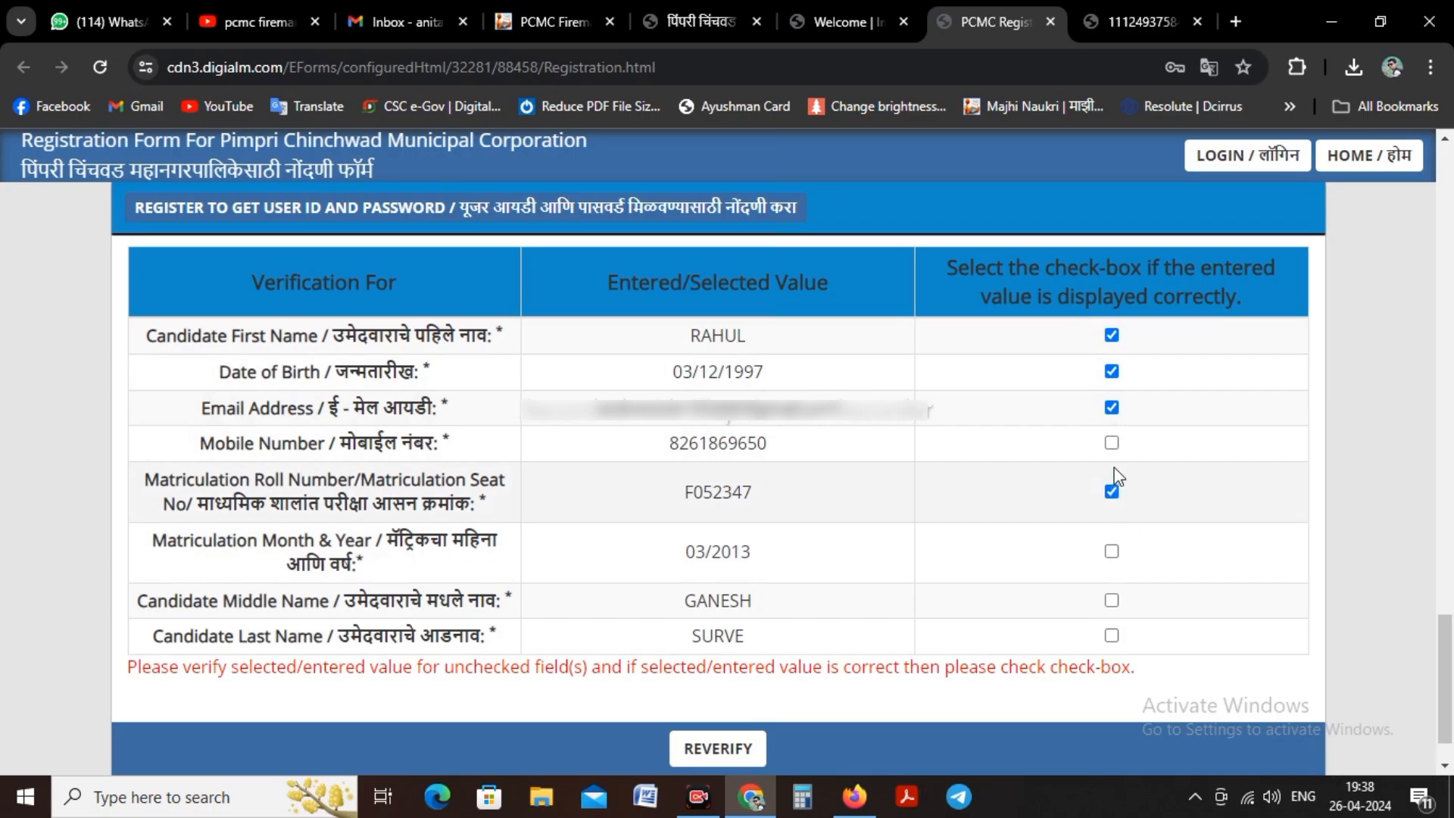
left_click(1112, 443)
left_click(1112, 551)
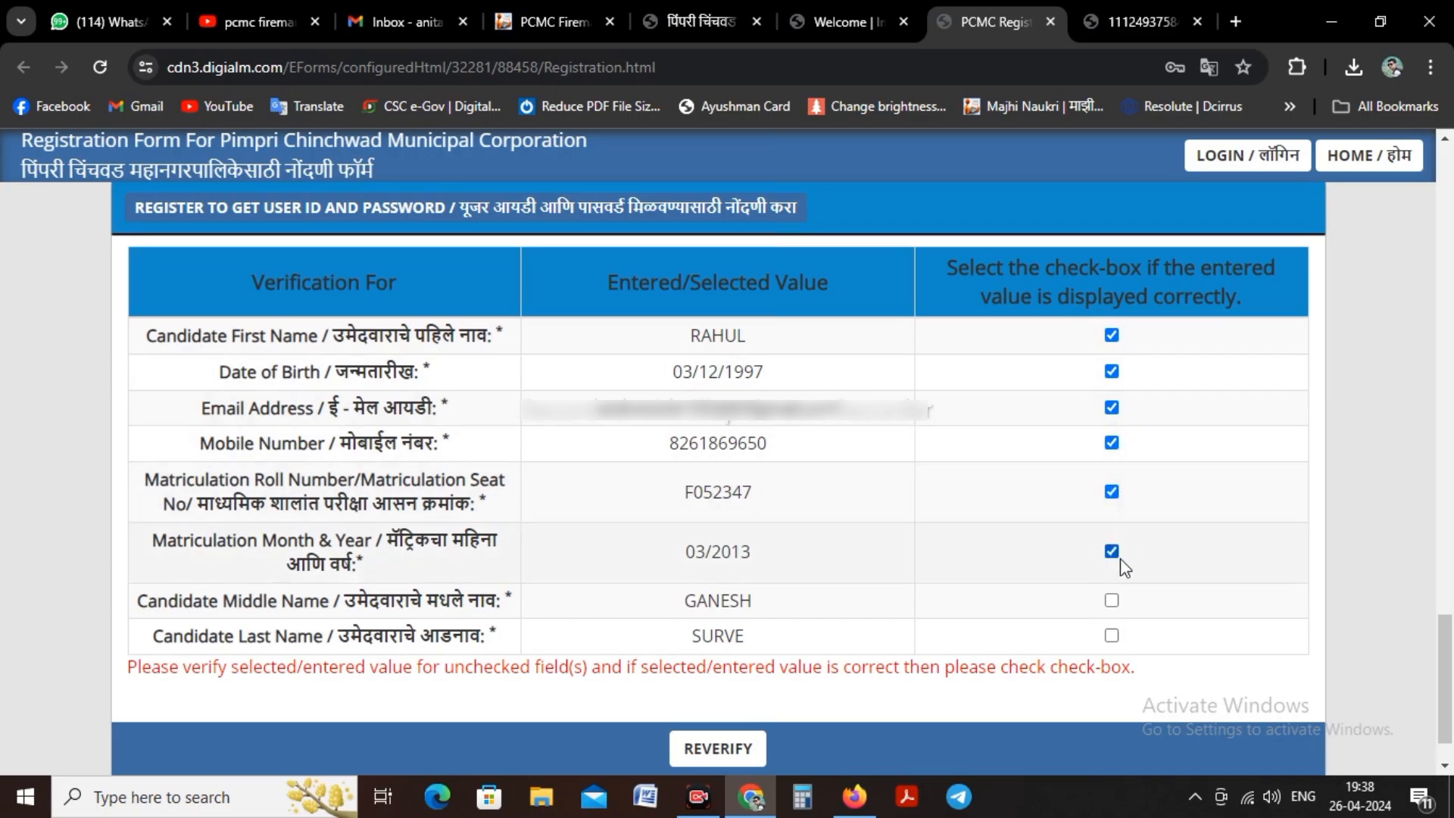
left_click(1112, 600)
left_click(1112, 635)
Step: Submit the registration, confirm that the information is correct, and close the note with the registration number
scroll(838, 492, "down", 1)
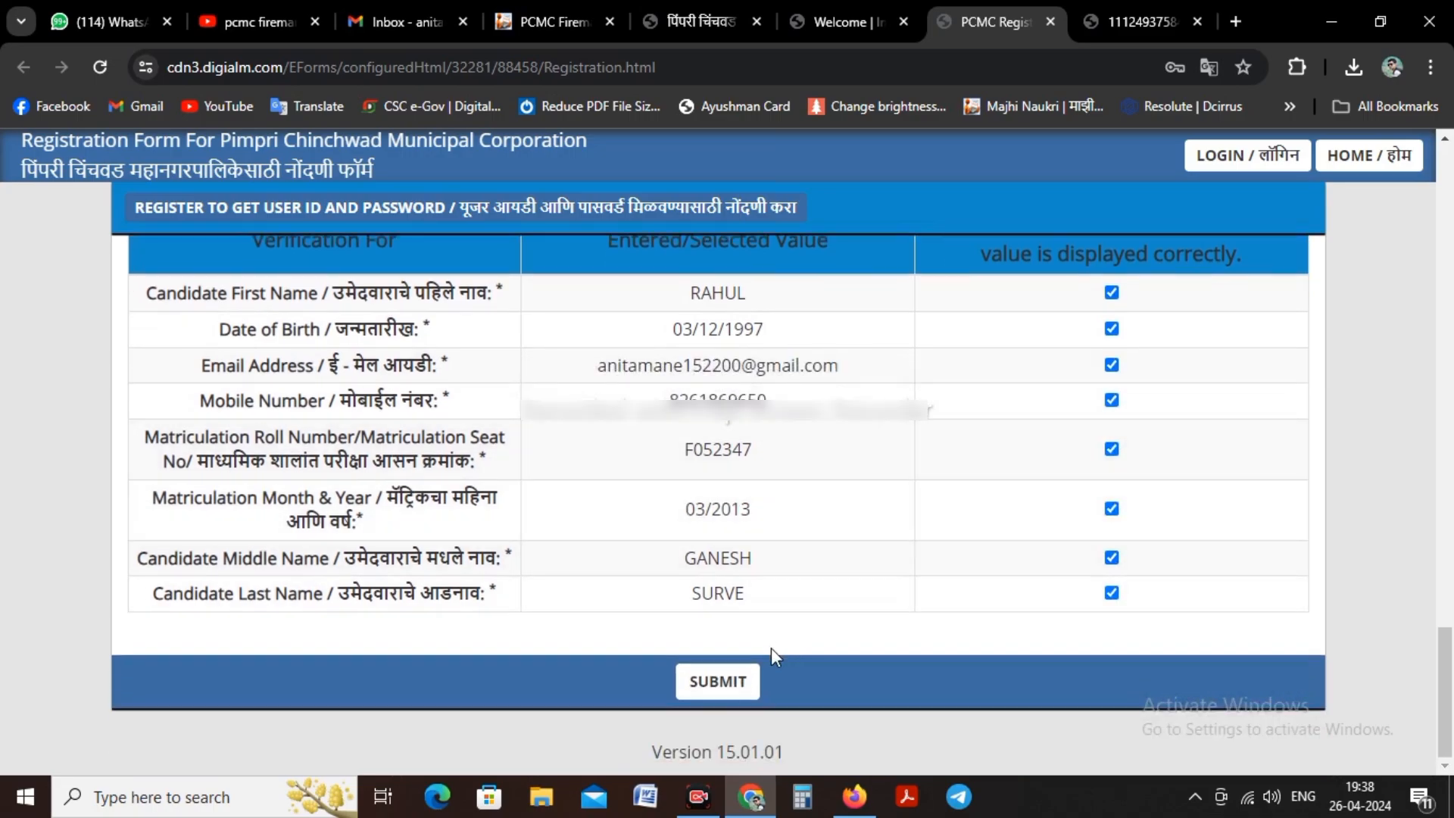
left_click(719, 682)
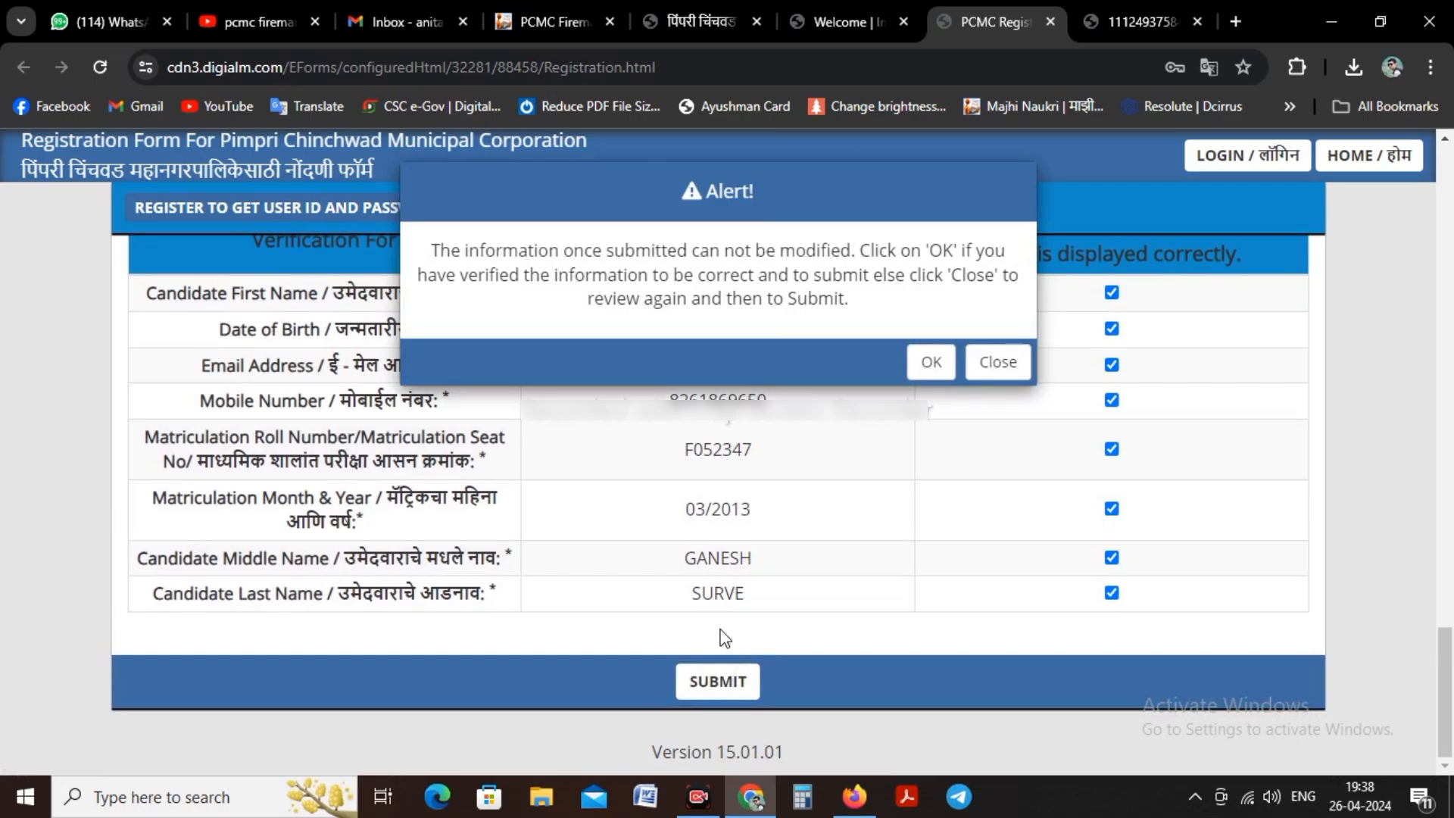
left_click(923, 366)
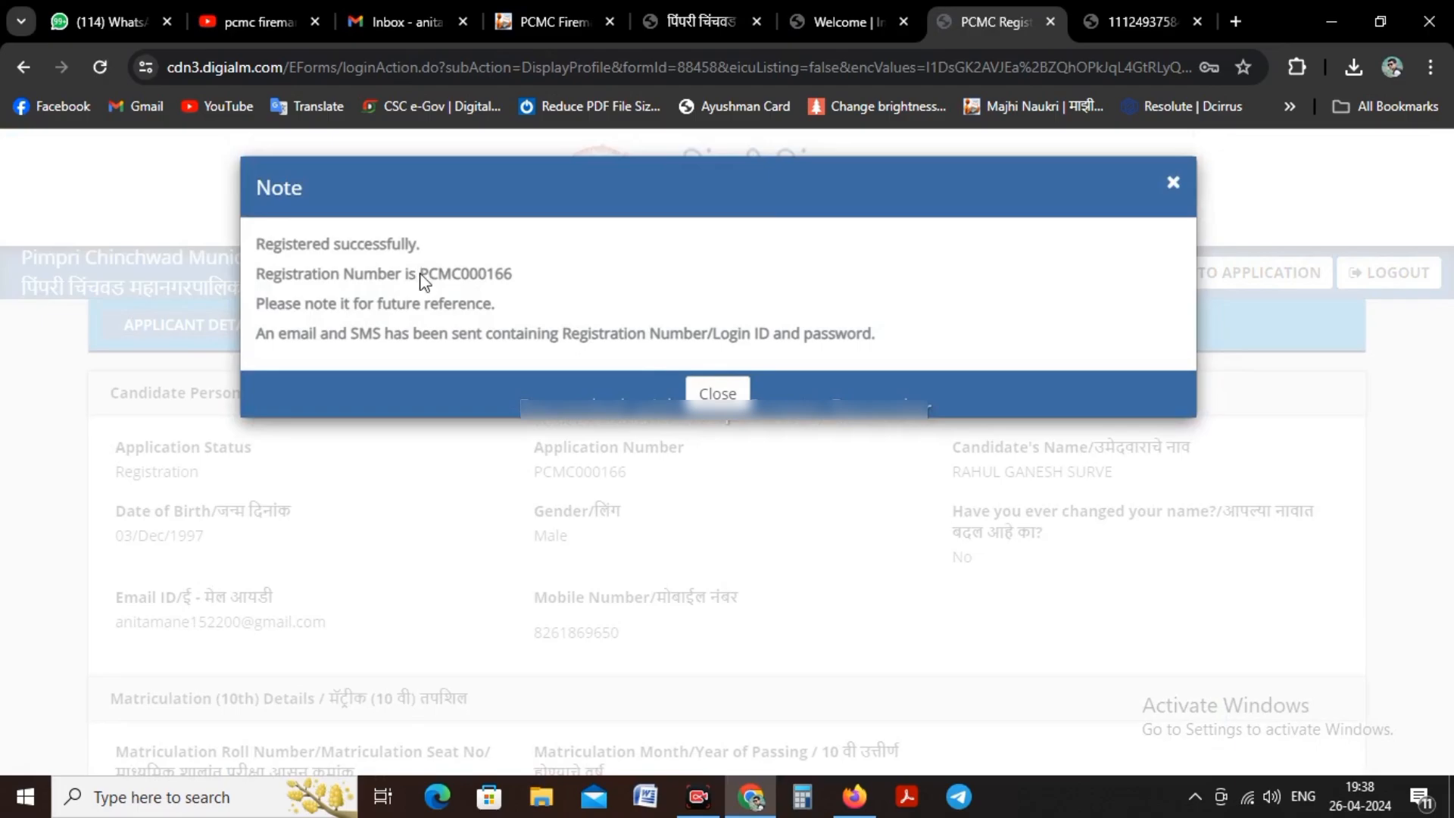
left_click_drag(420, 274, 543, 274)
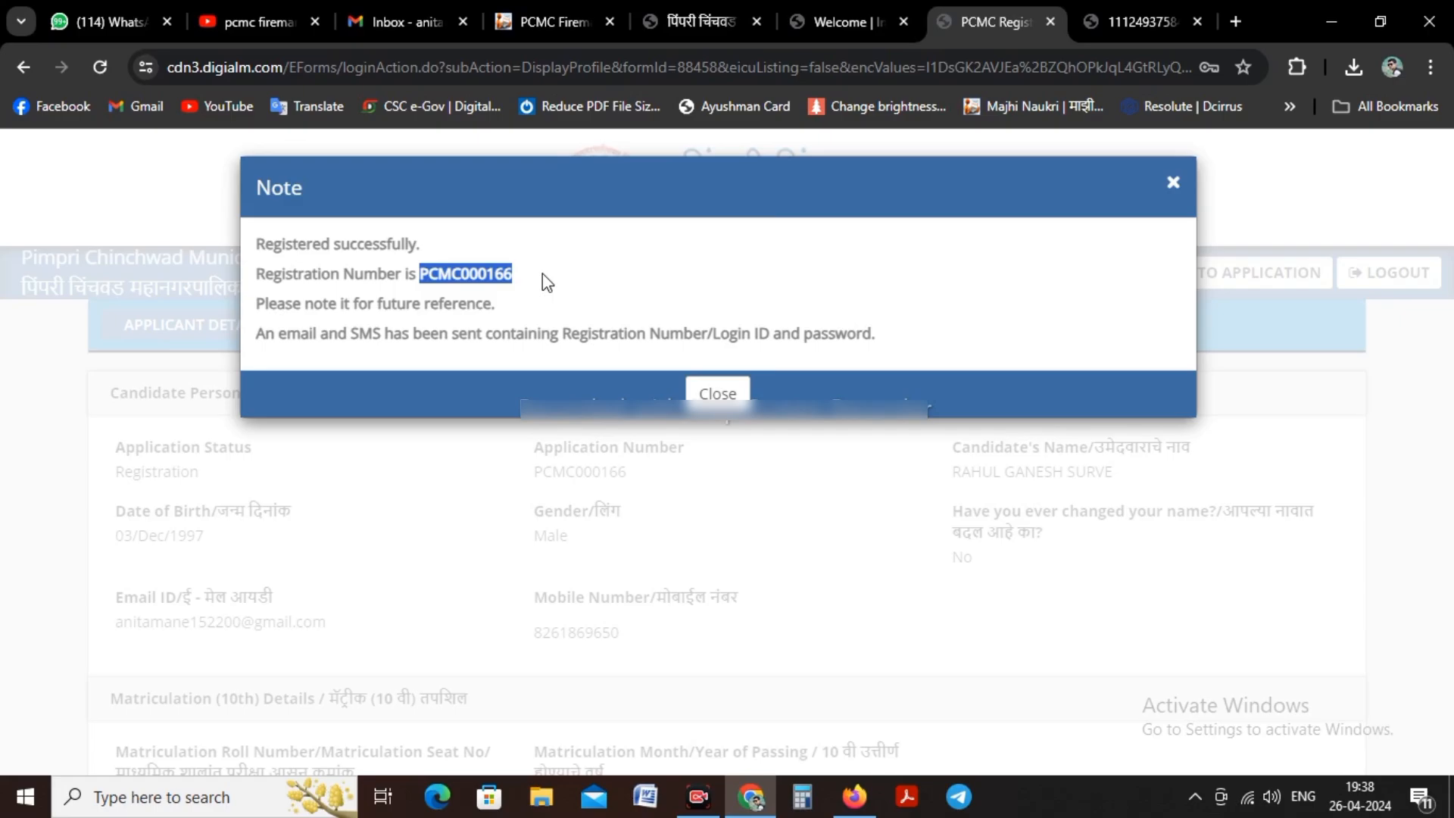
left_click(717, 393)
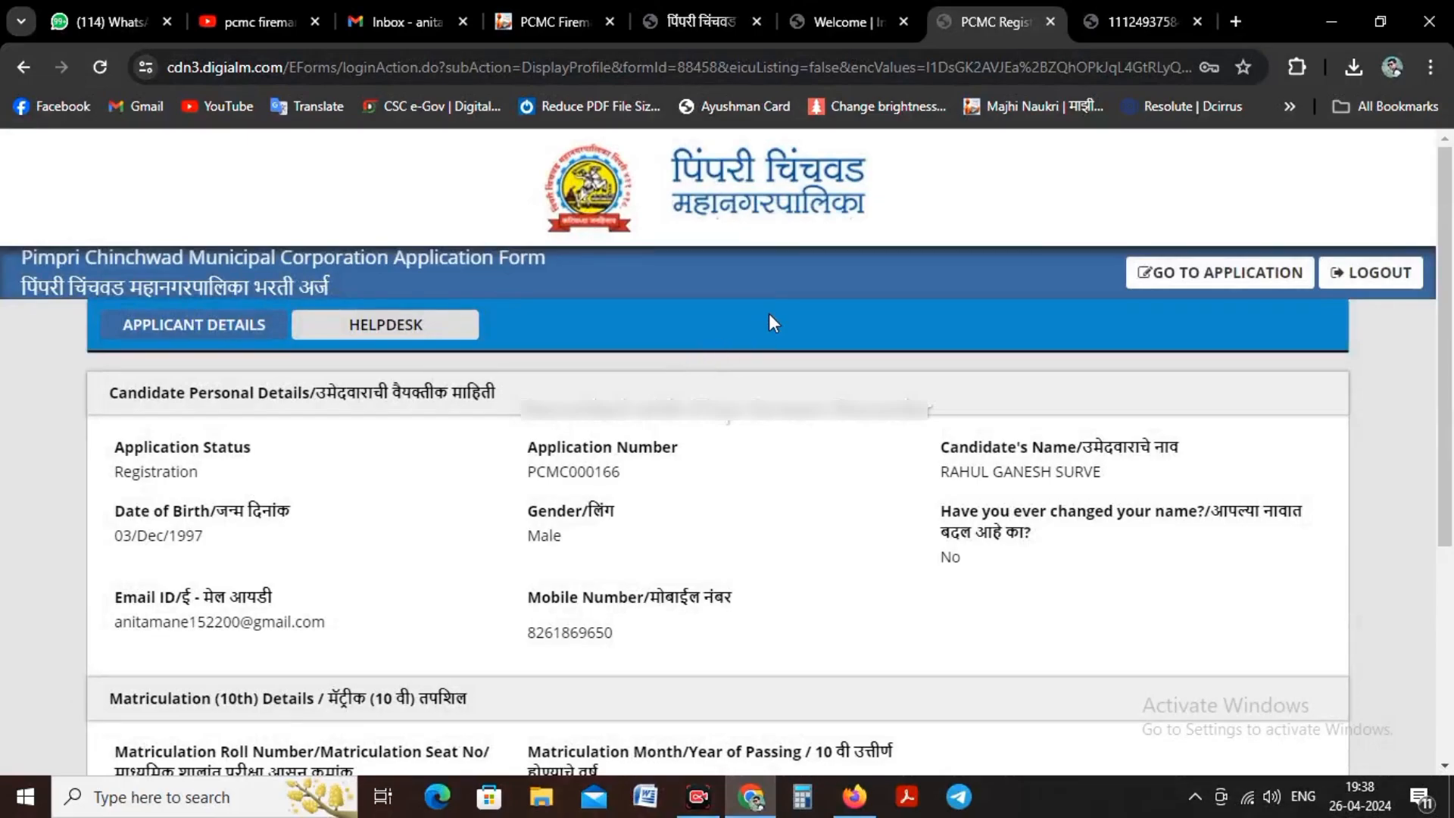
Step: Go to the application form from the applicant details page and close the instructions
scroll(719, 372, "down", 4)
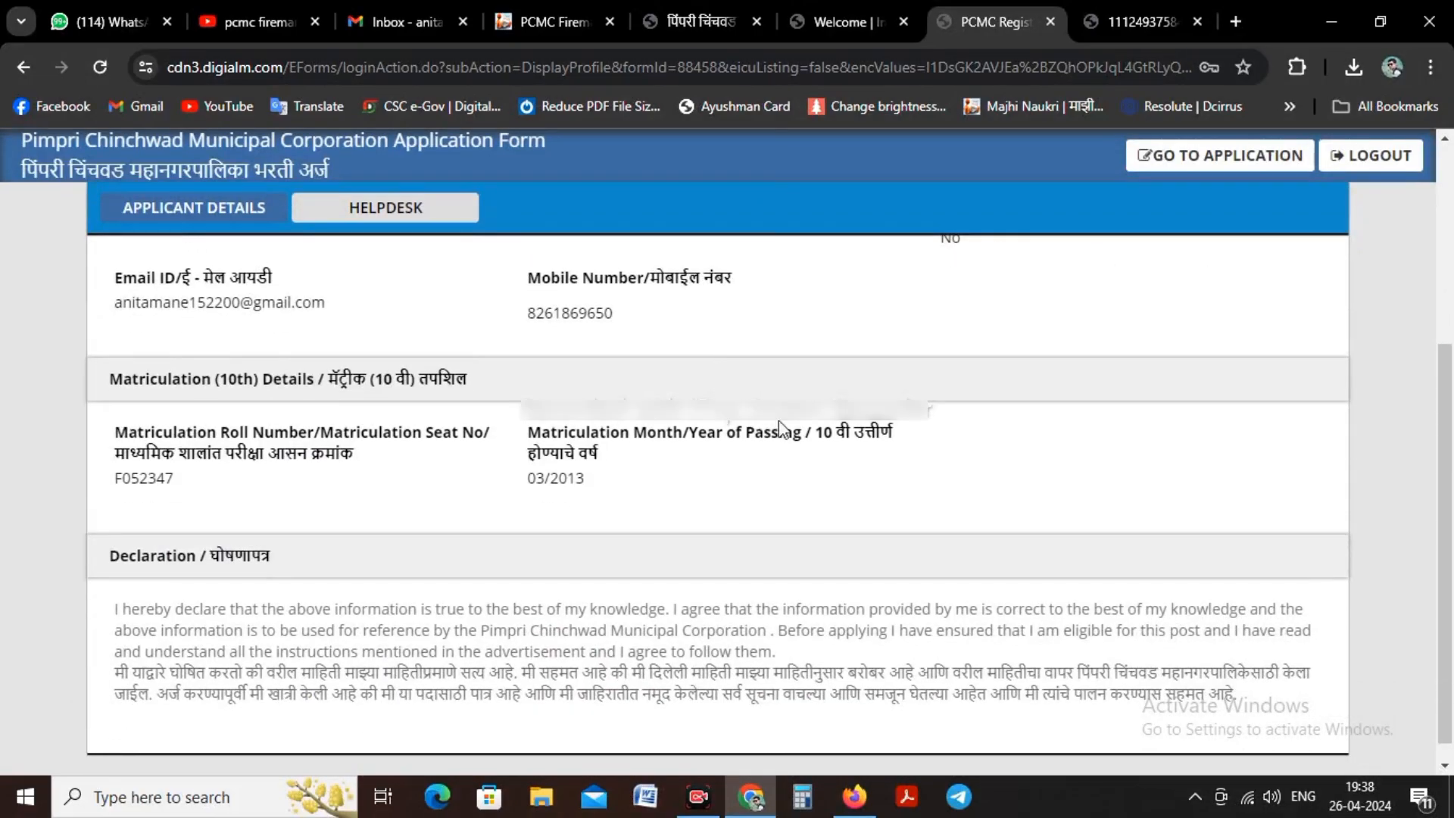
scroll(958, 333, "up", 4)
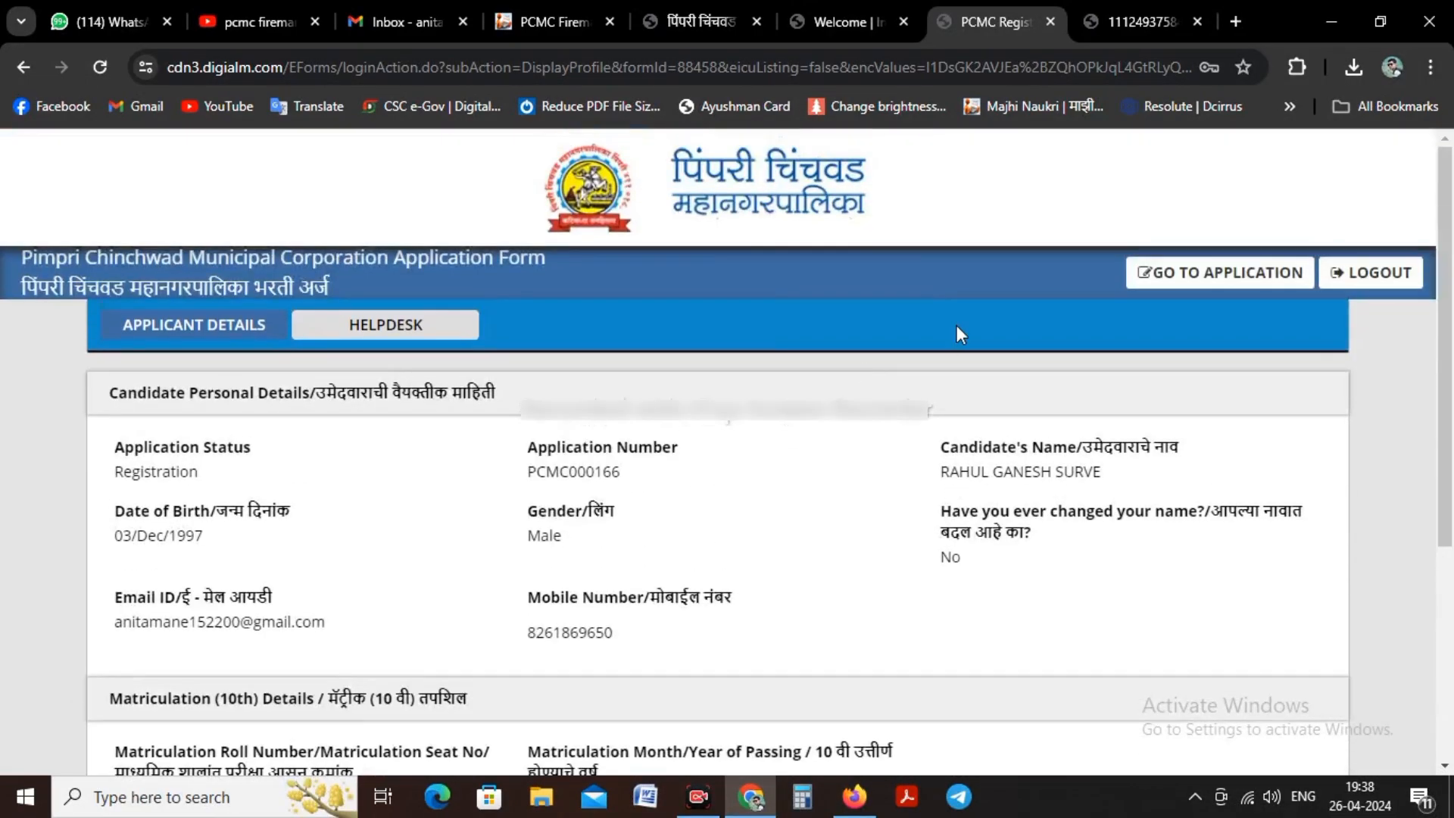
left_click(1186, 273)
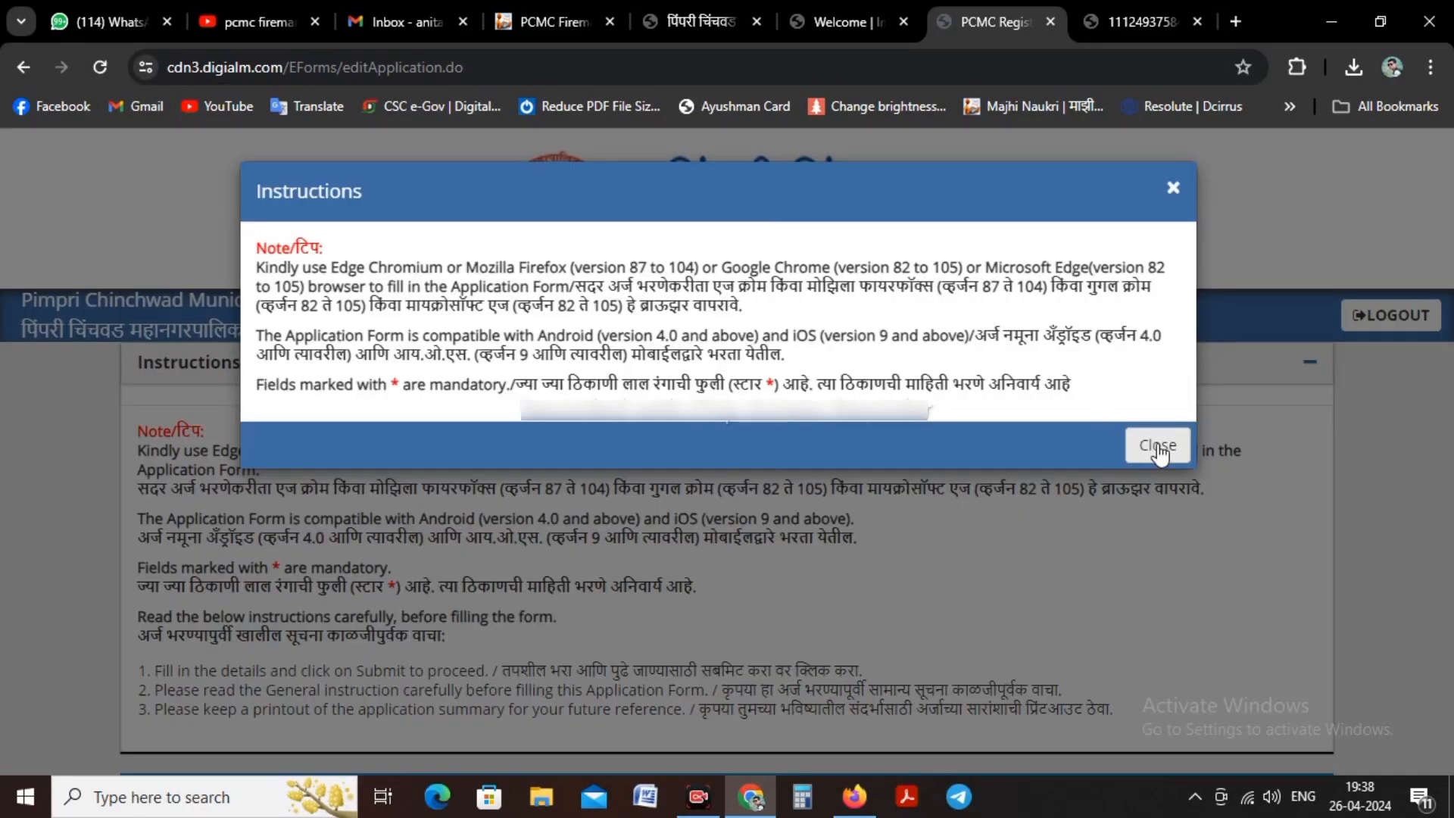
left_click(1162, 445)
Step: Select Fireman Rescuer as the post to apply for in the personal details
scroll(839, 371, "down", 6)
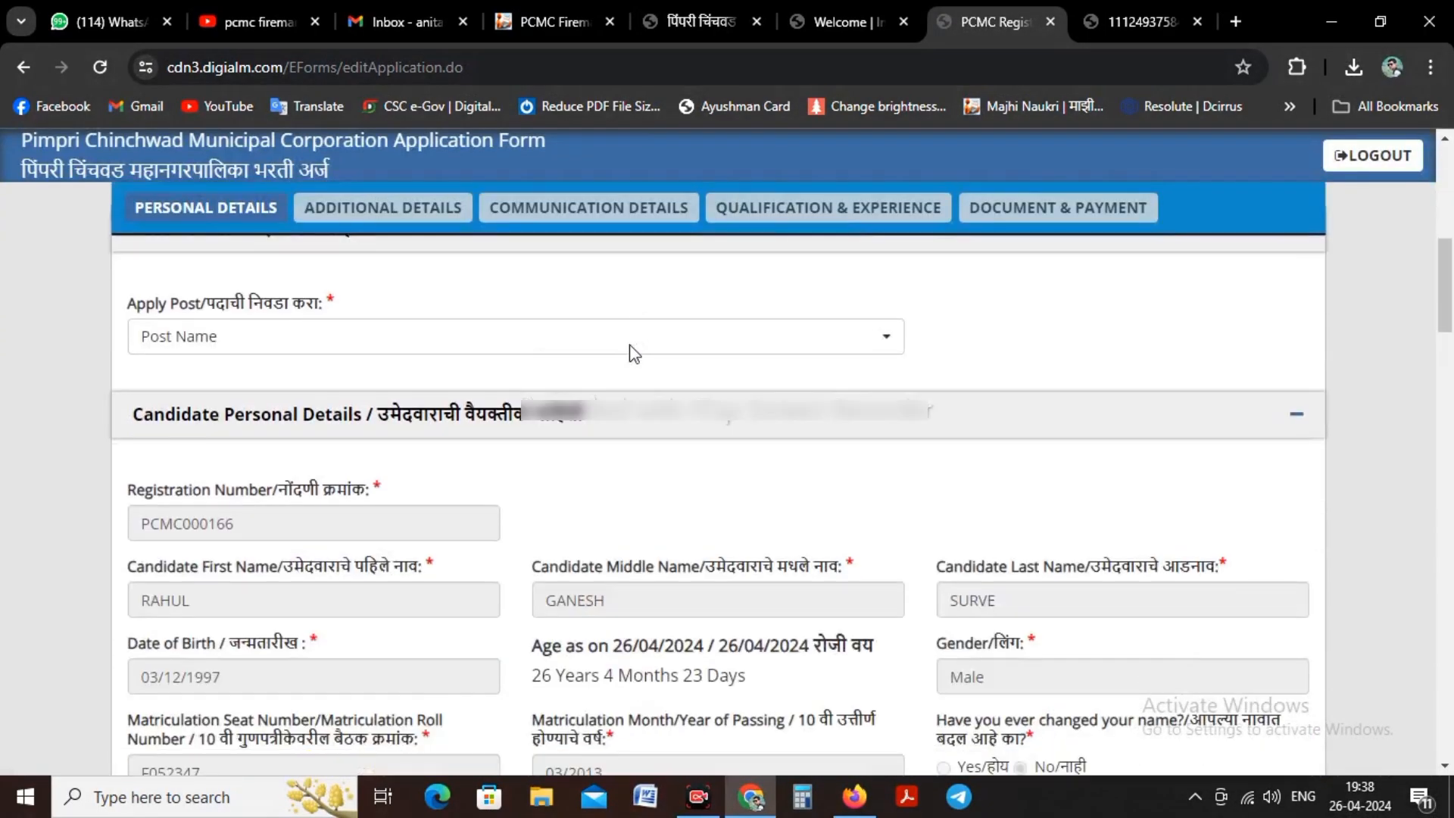
left_click(231, 339)
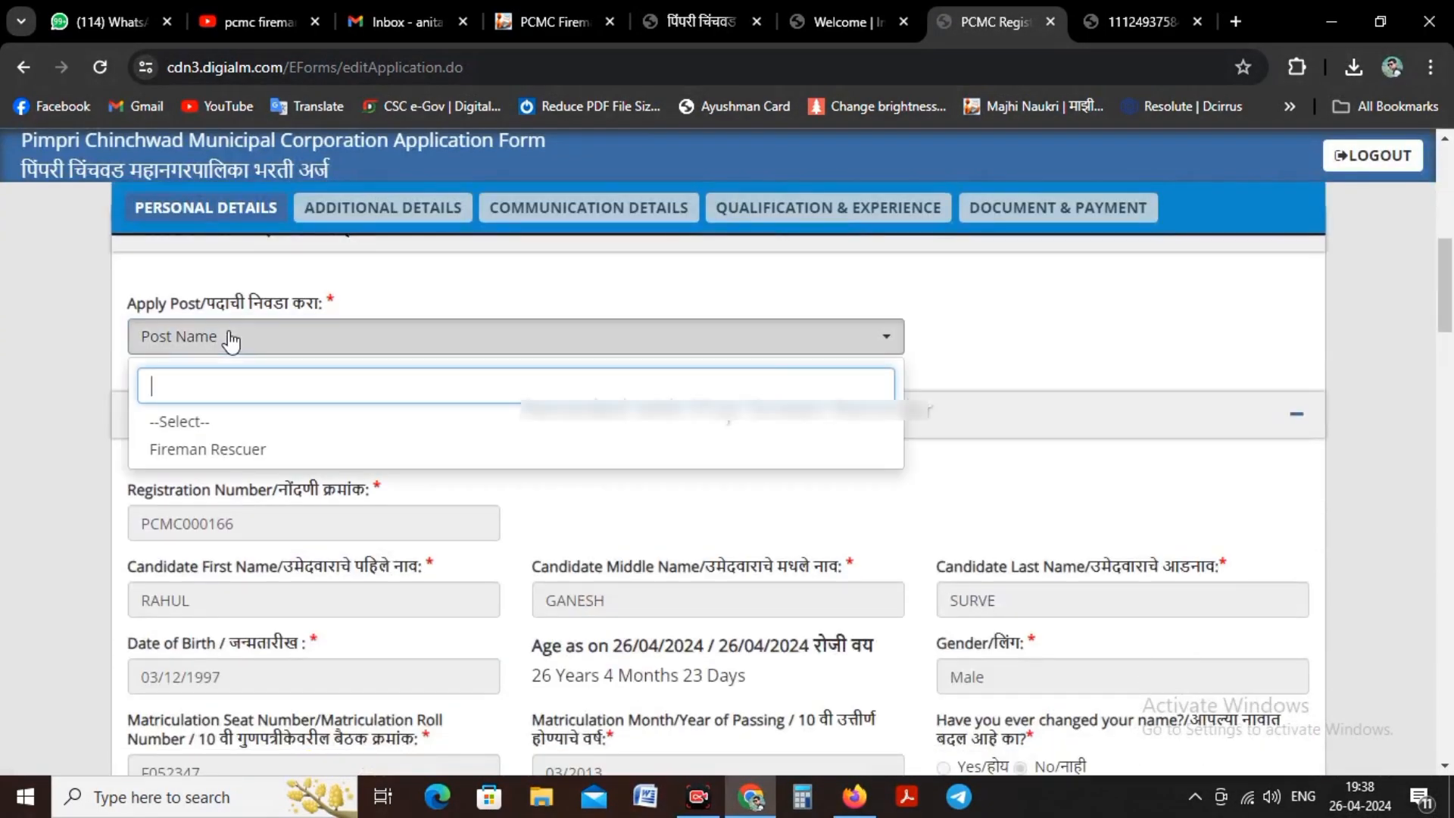
left_click(190, 450)
scroll(428, 363, "down", 3)
scroll(435, 349, "down", 3)
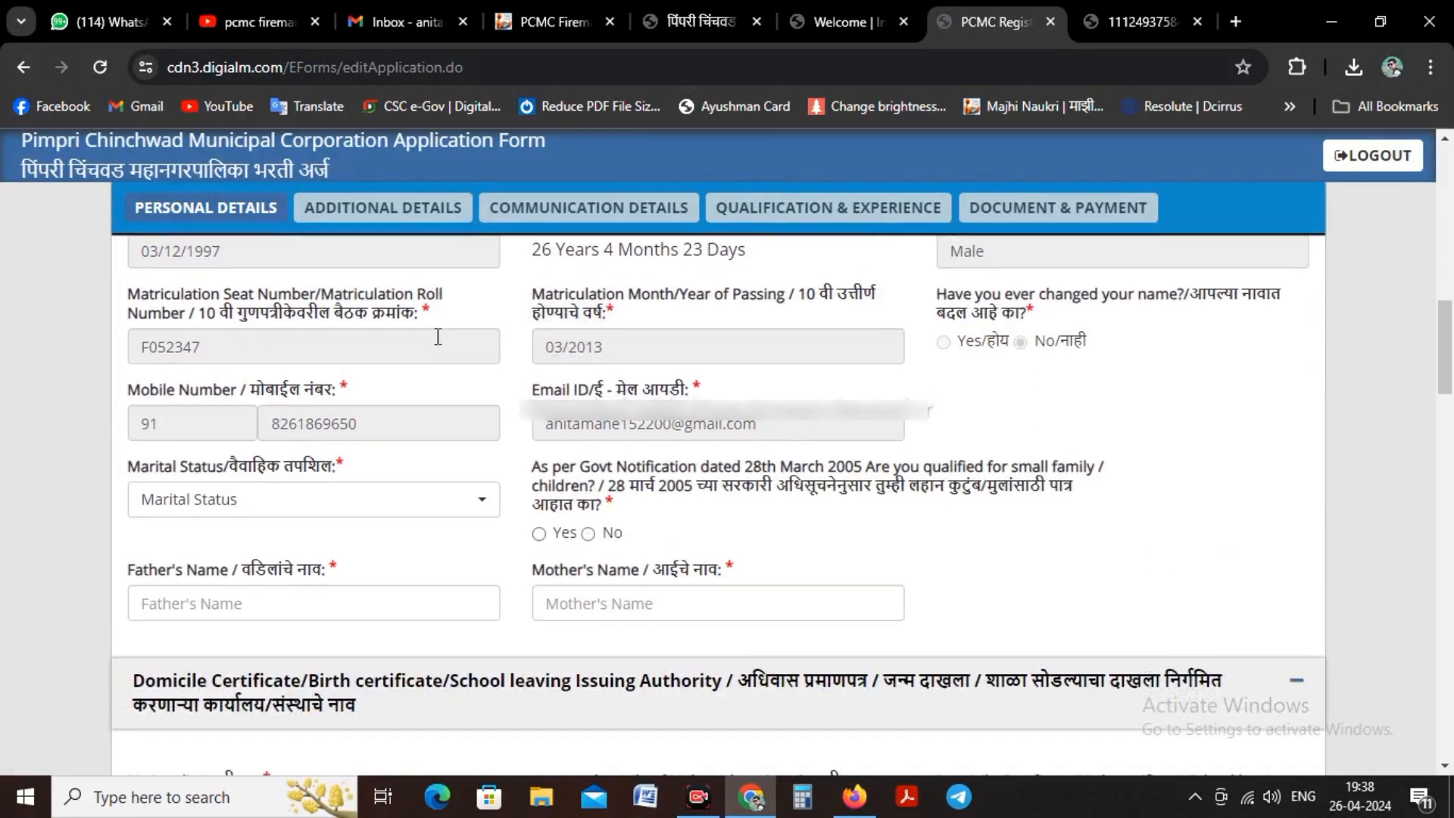
Step: Set the candidate's marital status to Unmarried in the personal details
left_click(219, 517)
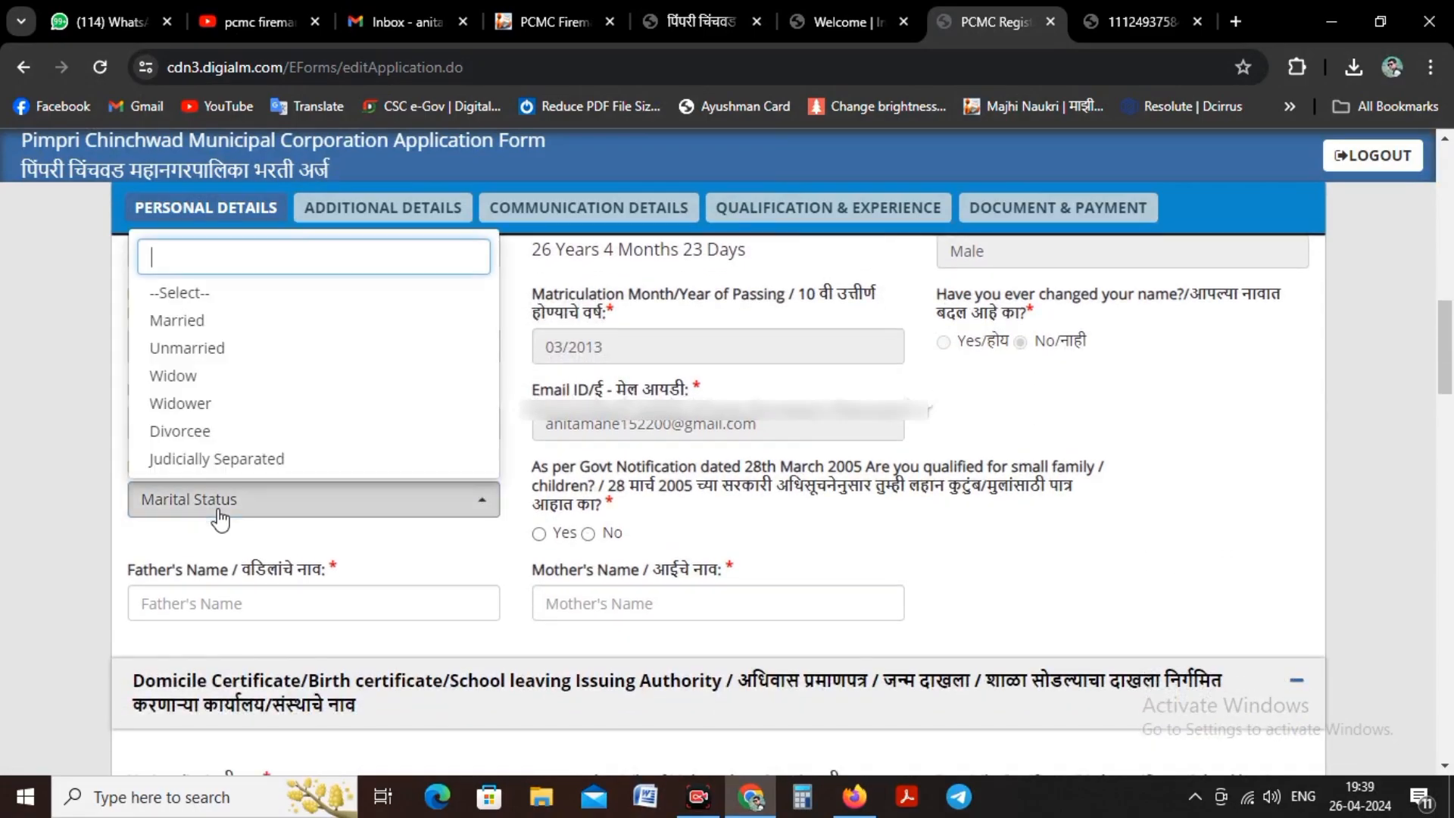
left_click(203, 321)
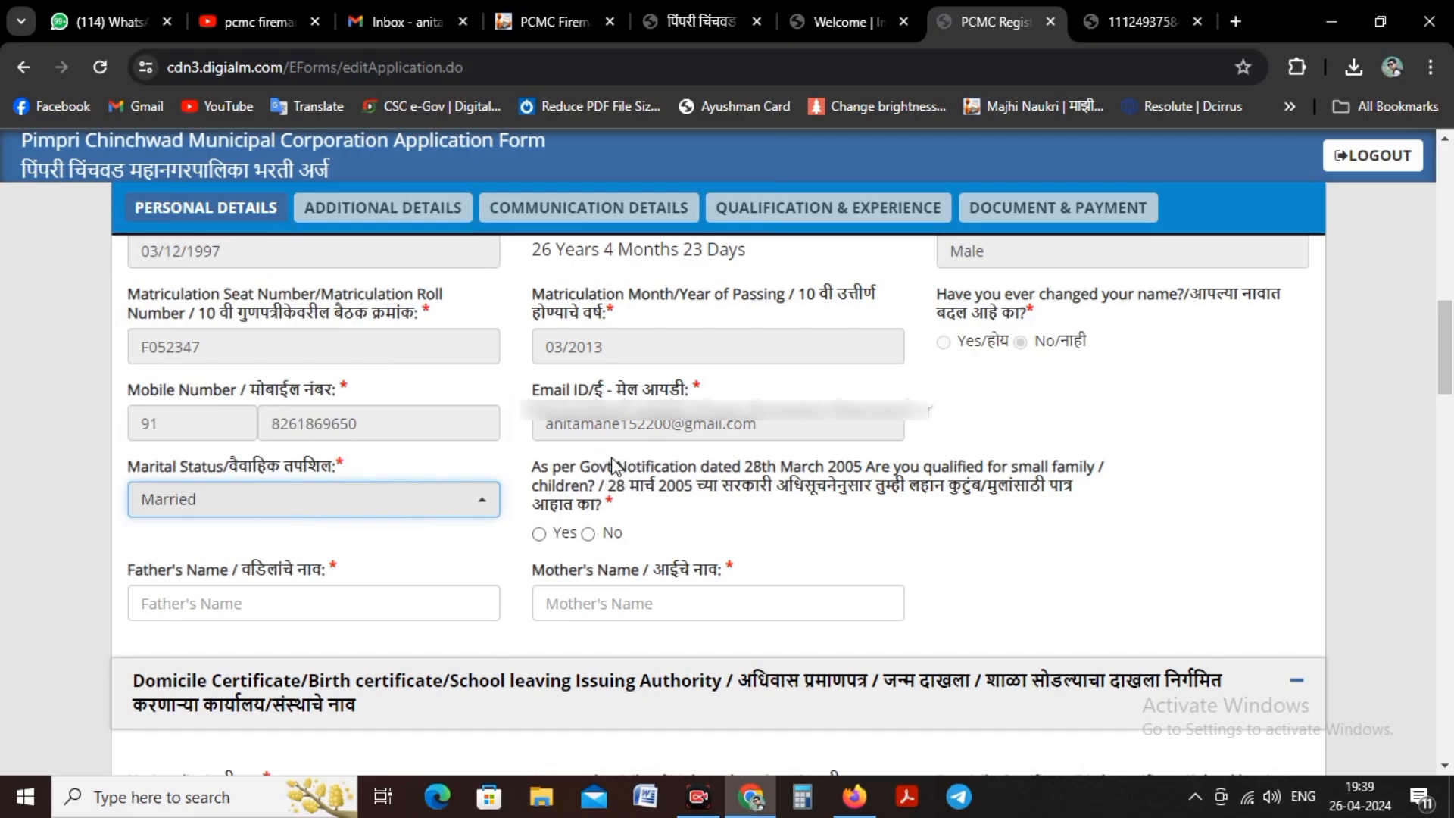
left_click(289, 506)
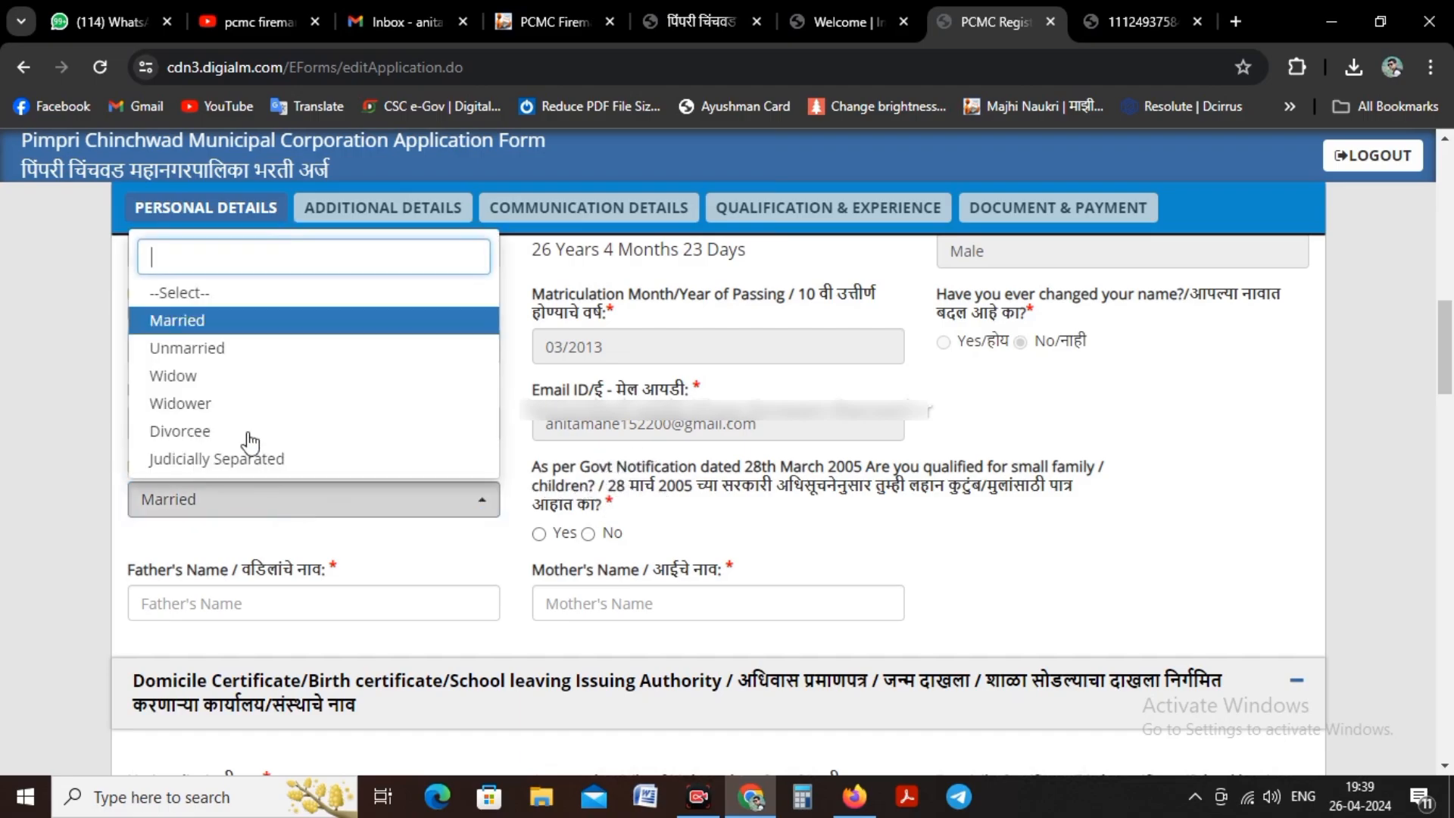
left_click(189, 348)
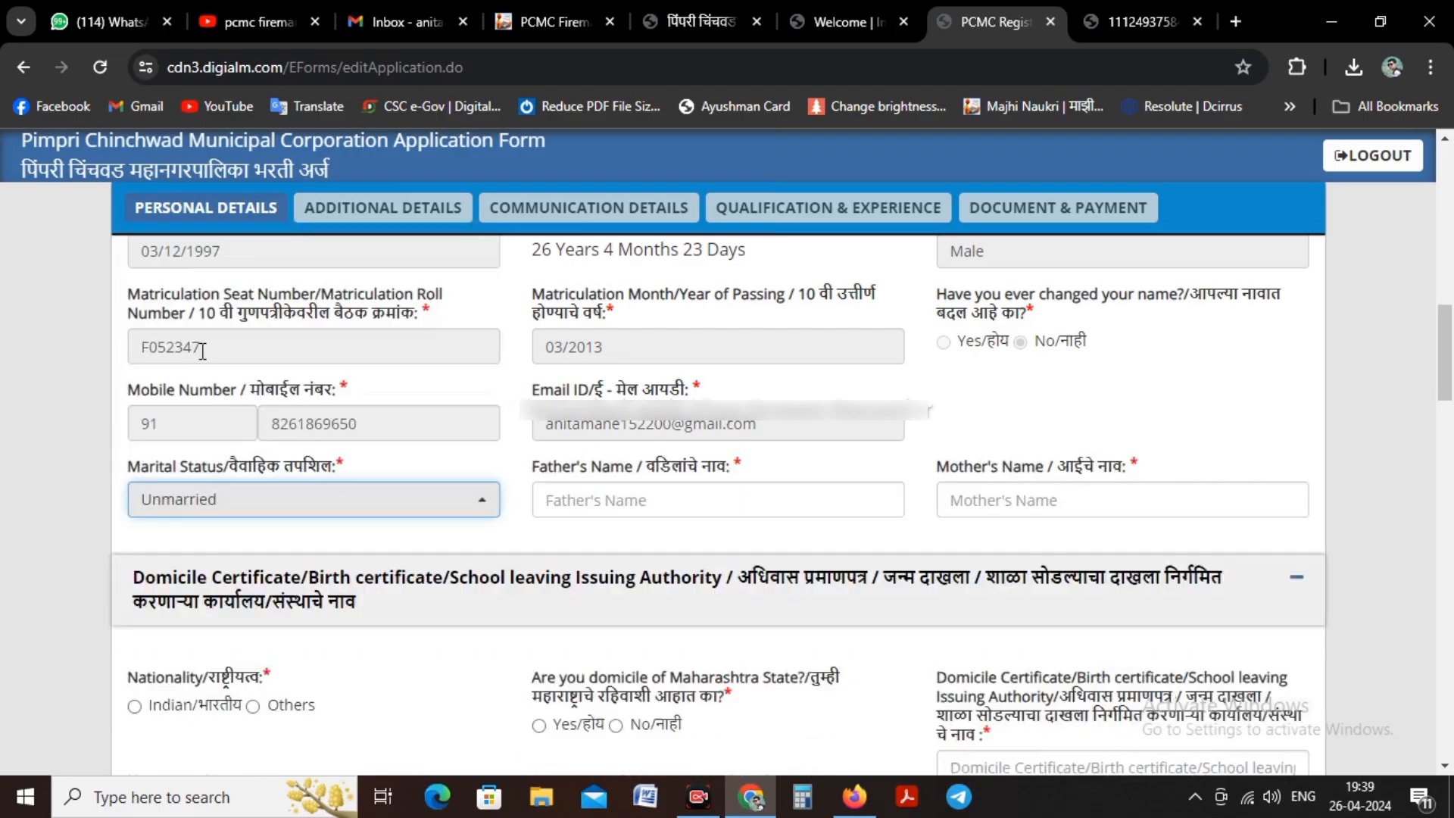
left_click(562, 493)
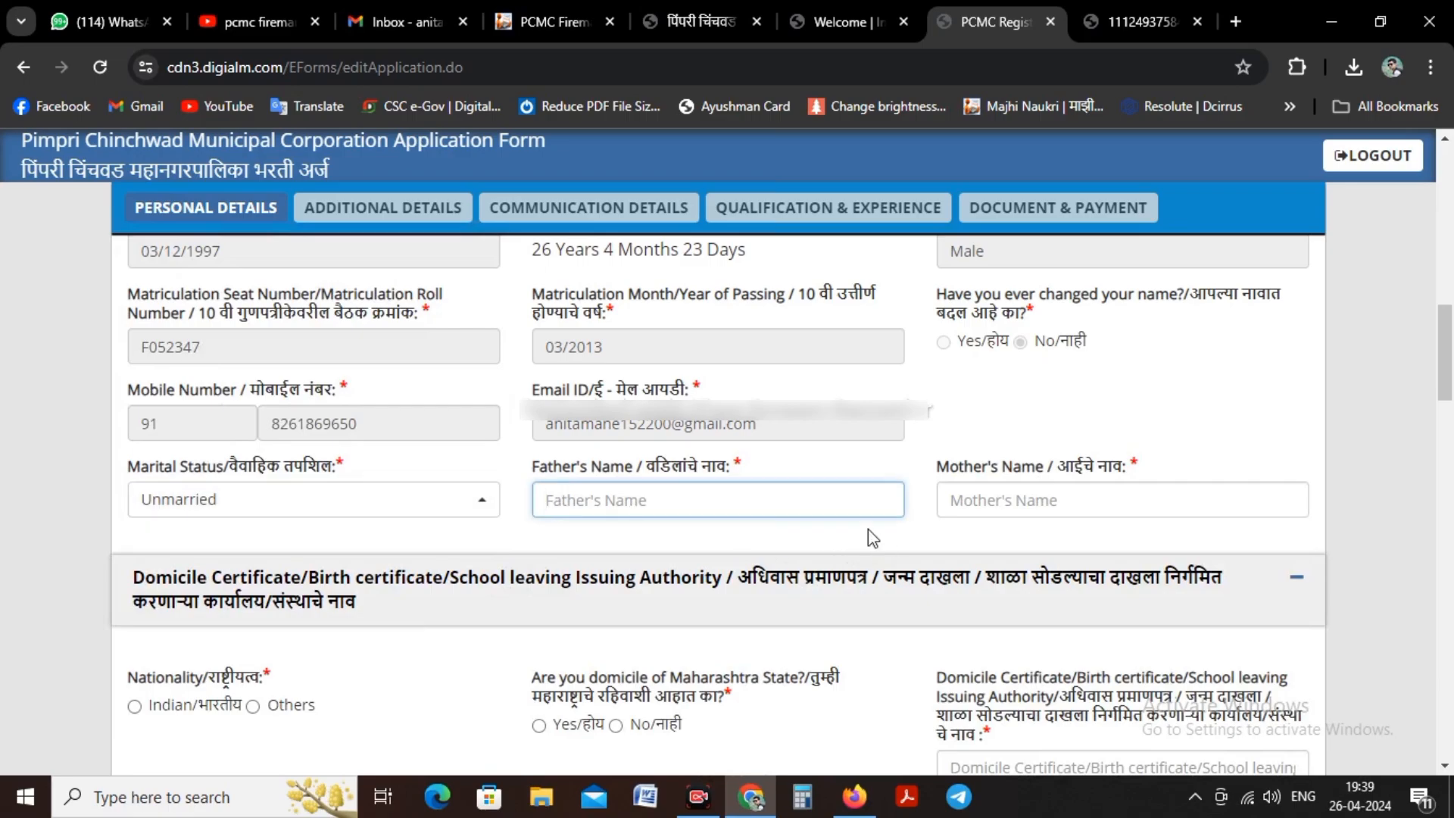
left_click(968, 509)
Step: Set the nationality to Indian and answer Yes to being domiciled in Maharashtra State
scroll(619, 388, "down", 3)
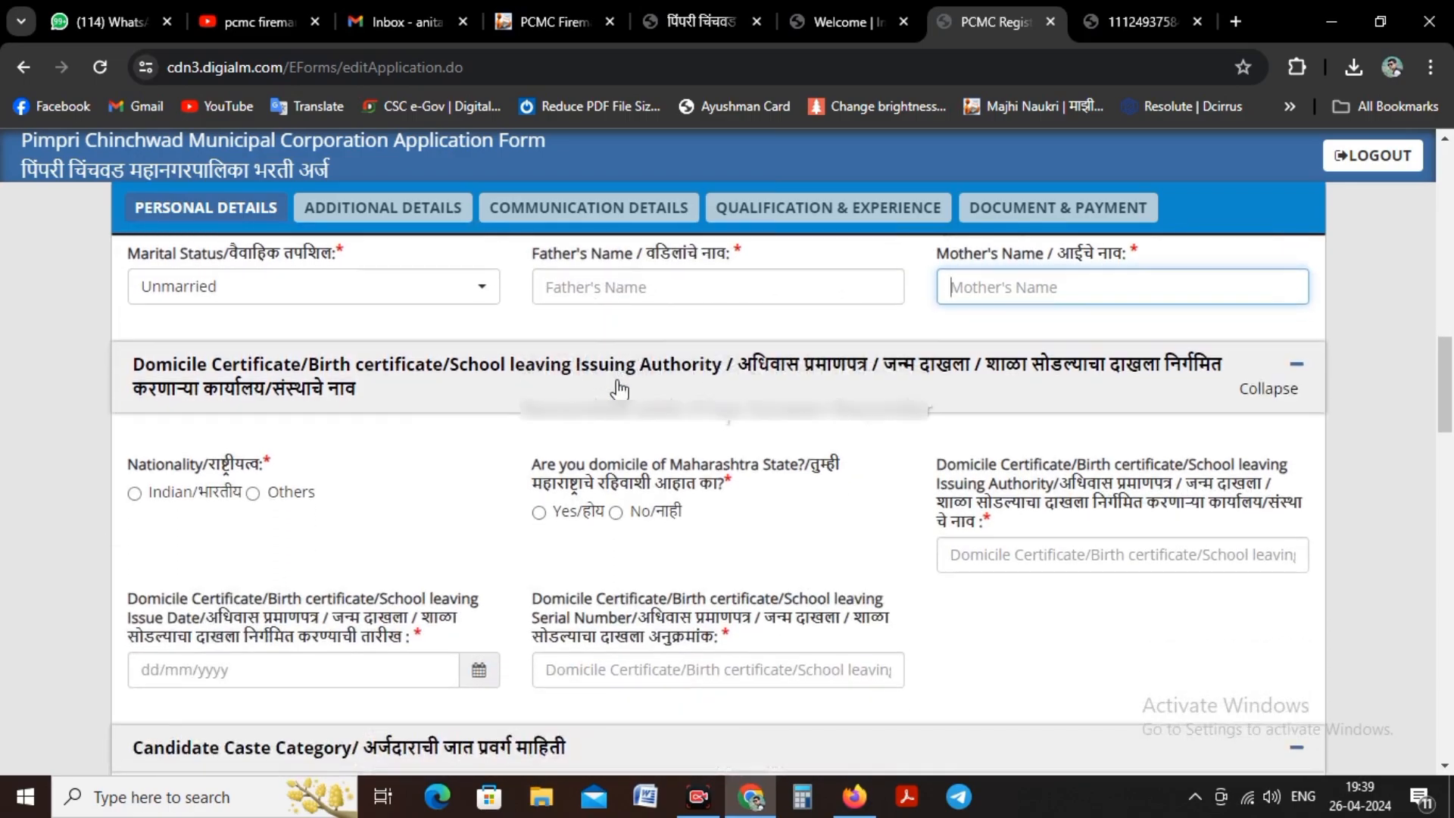
left_click(135, 494)
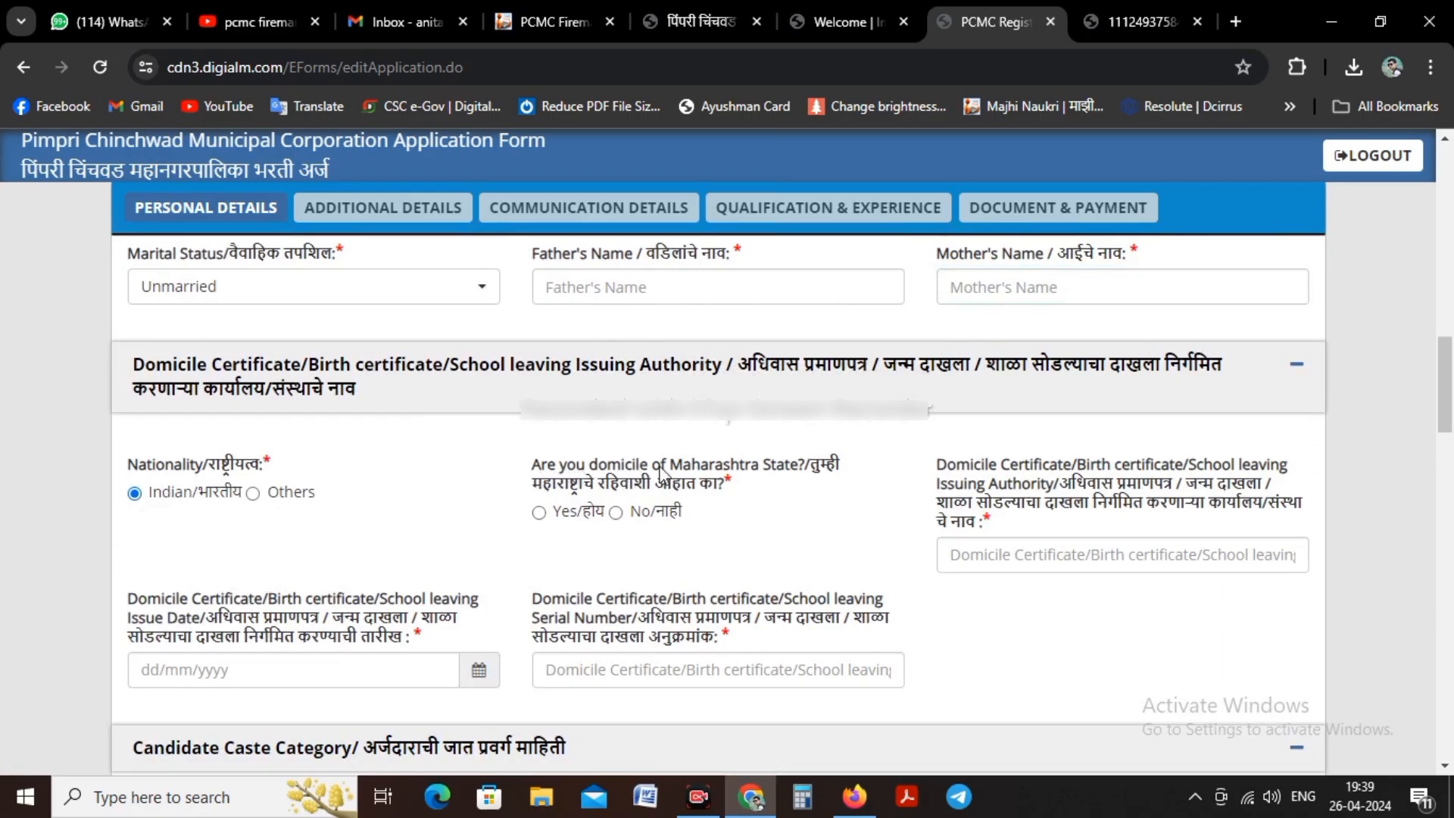
left_click(538, 512)
Step: Enter Tahsildar as the issuing authority of the domicile certificate
scroll(858, 453, "down", 1)
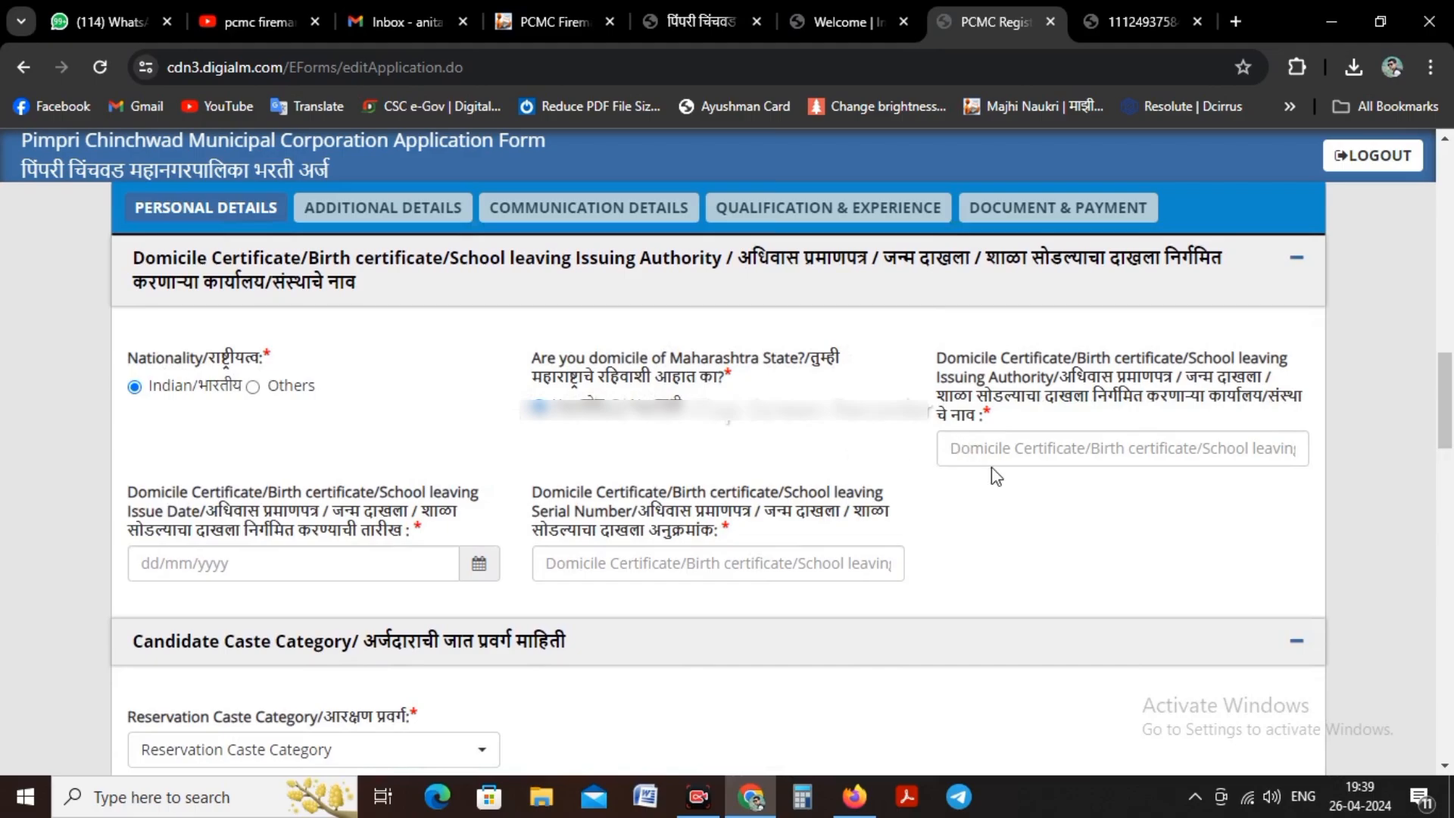
left_click(1050, 445)
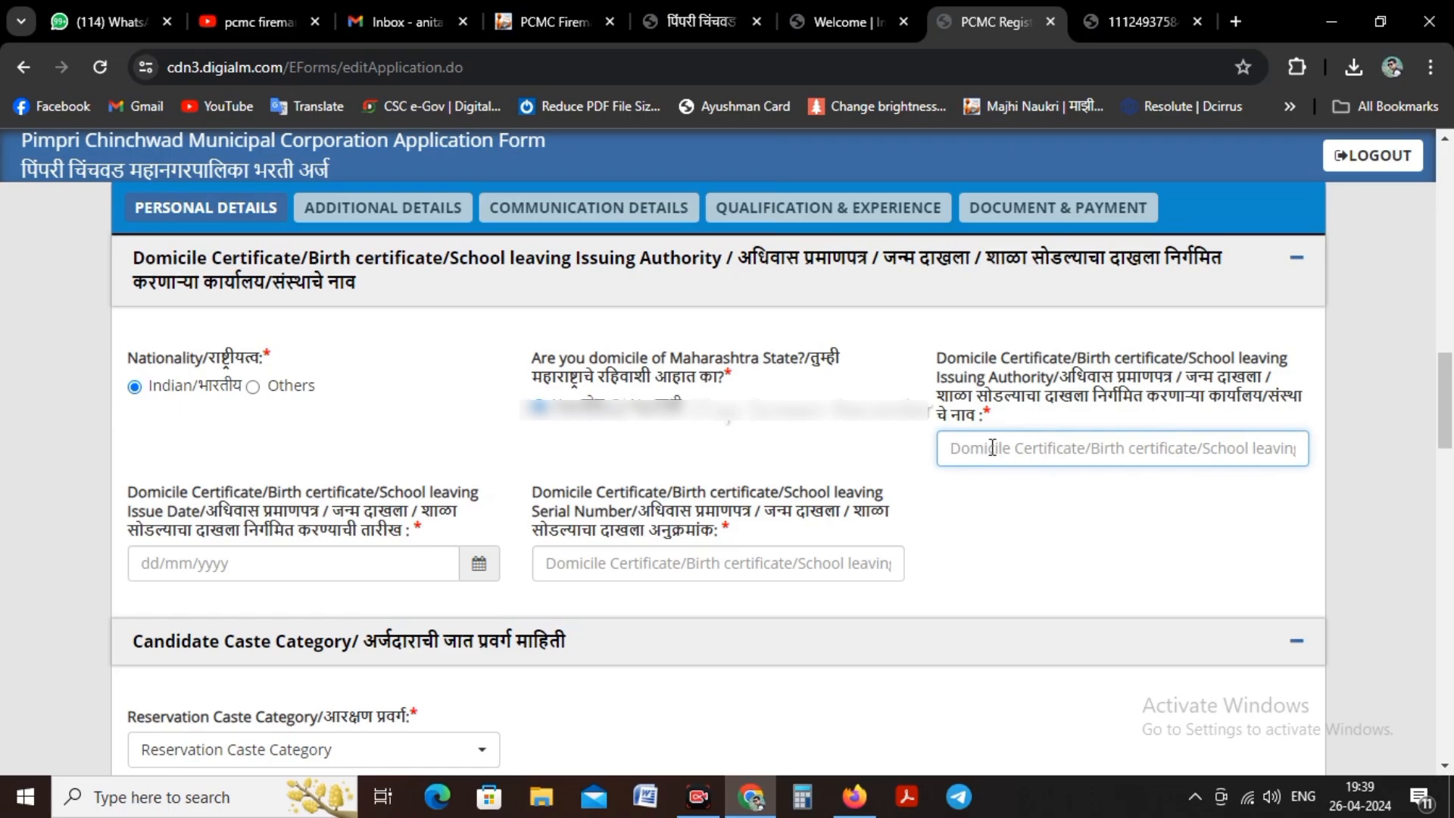
type("Ta")
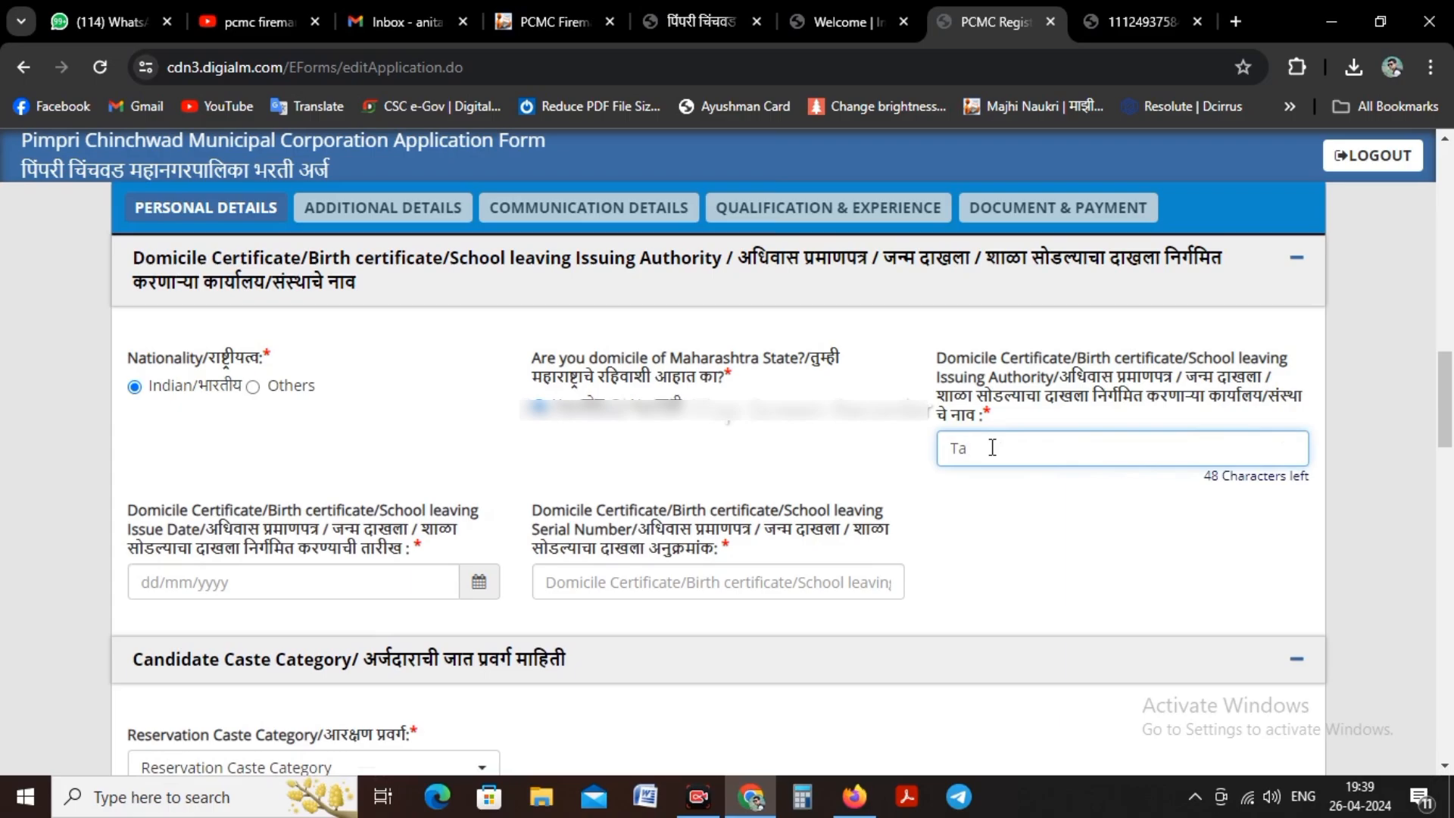
type("hsilad")
key("BackSpace")
key("BackSpace")
type("dar")
Step: Set the domicile certificate's issue date to 03/12/2020
left_click(474, 583)
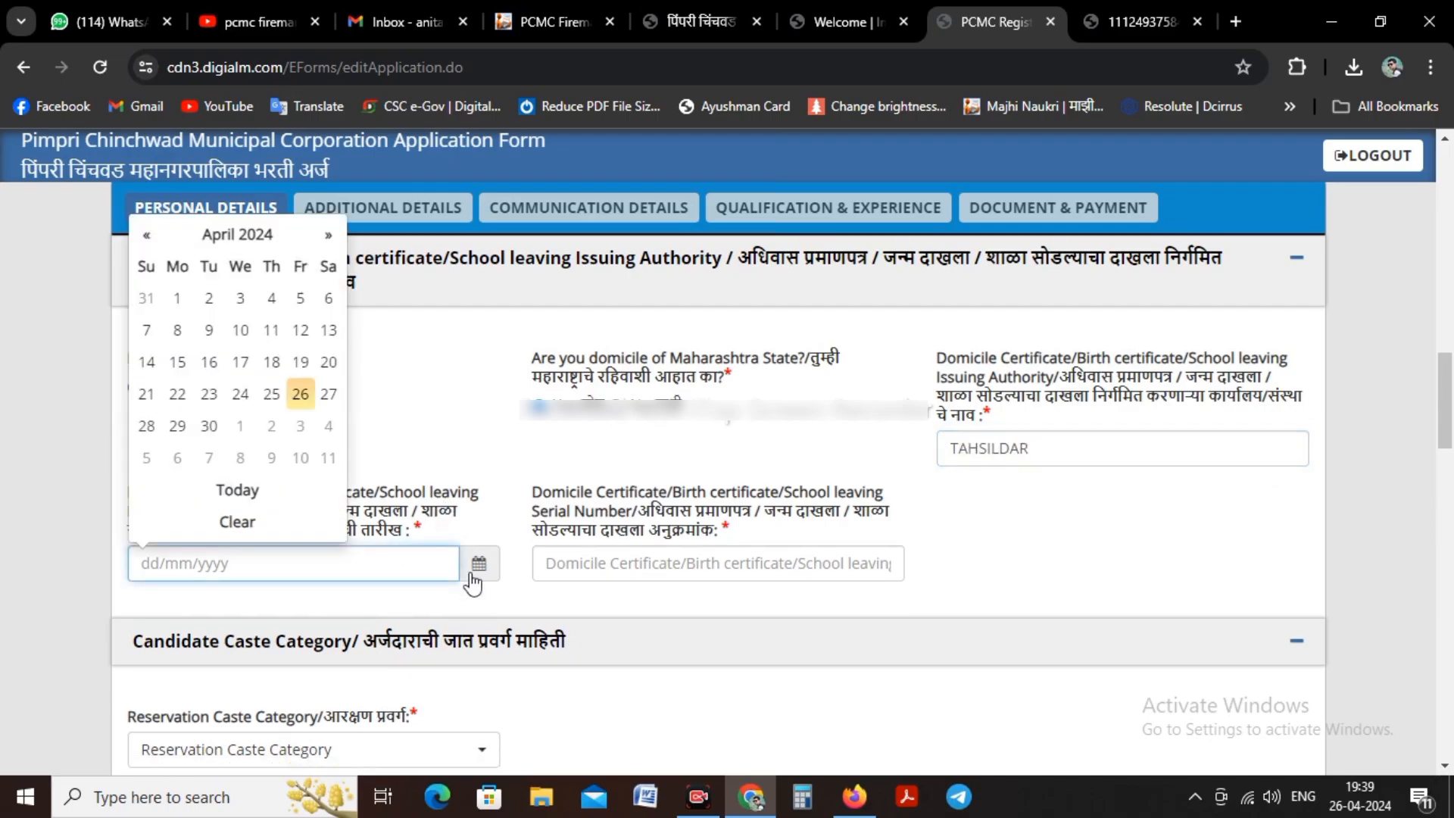
left_click(269, 260)
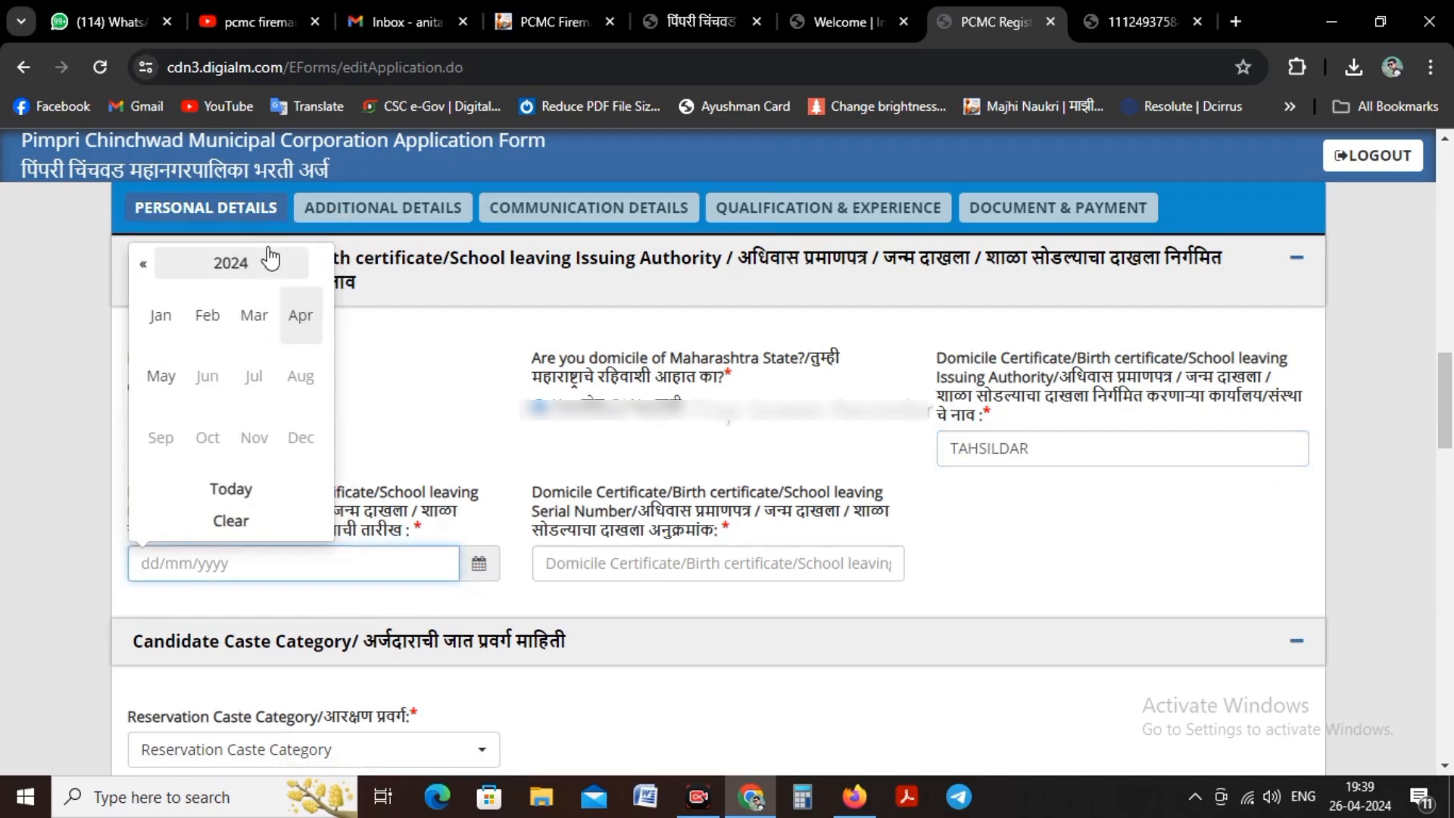
left_click(145, 265)
left_click(147, 267)
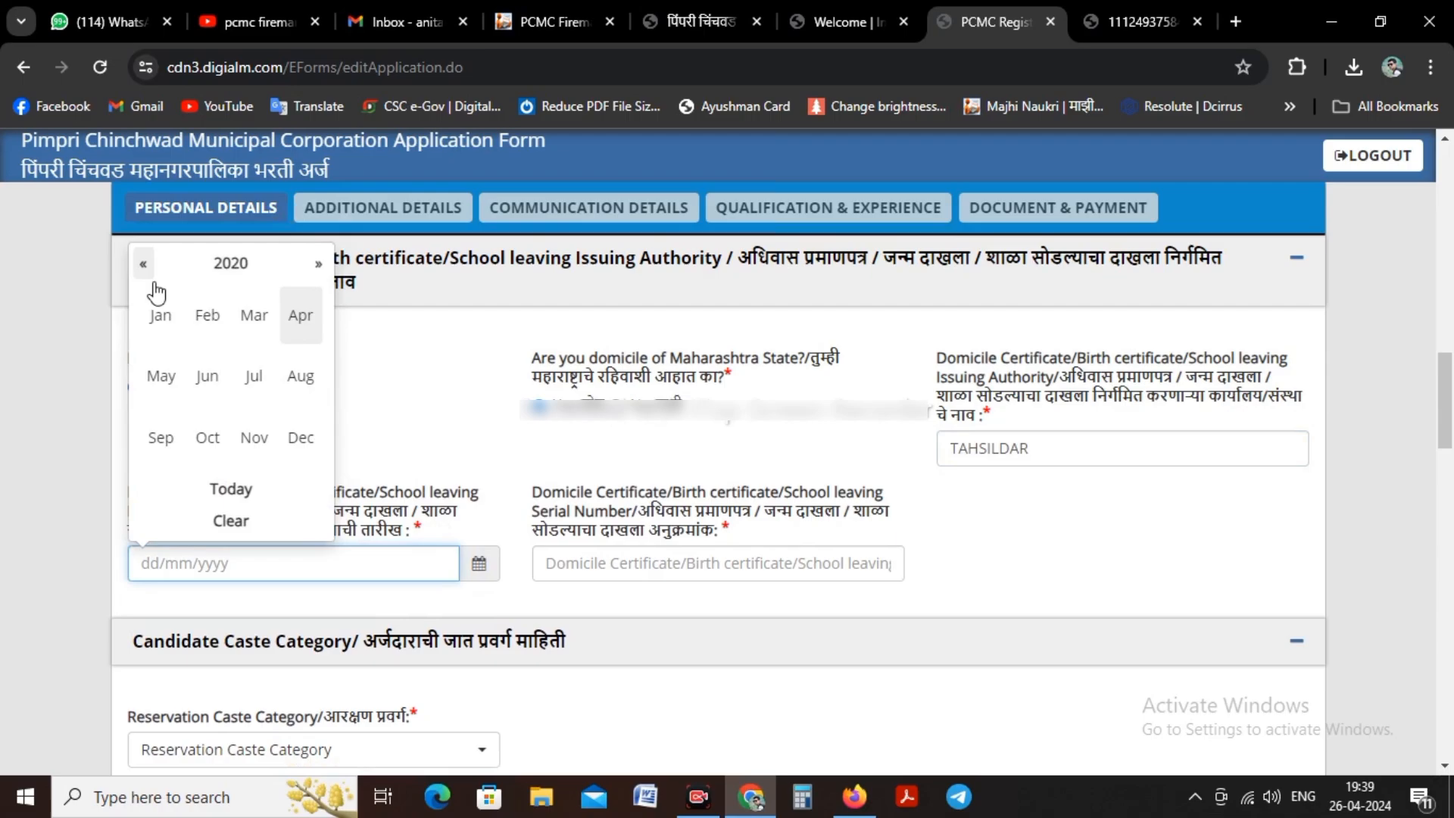
left_click(300, 438)
left_click(274, 298)
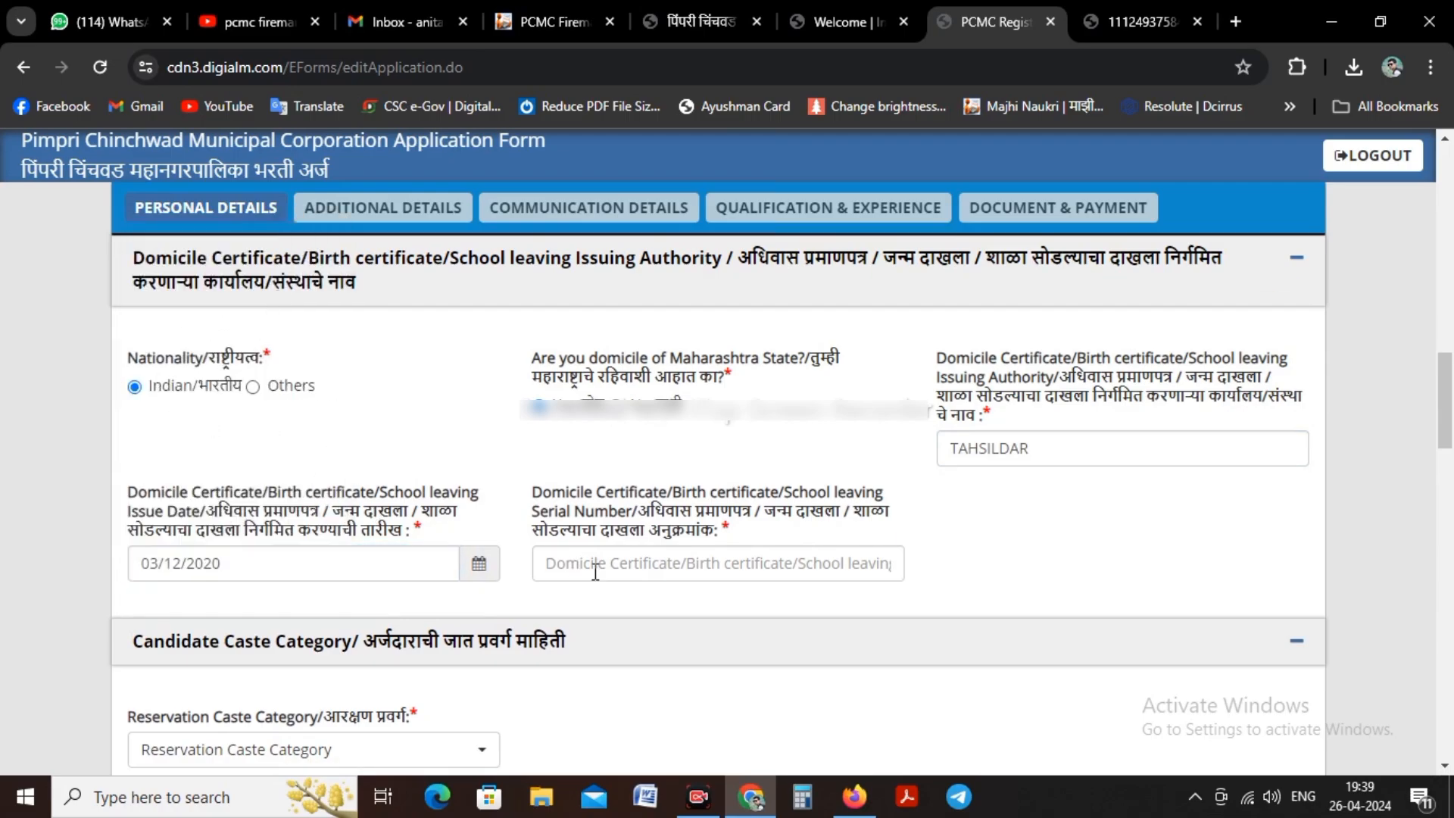
Step: Enter the serial number of the domicile certificate
left_click(665, 569)
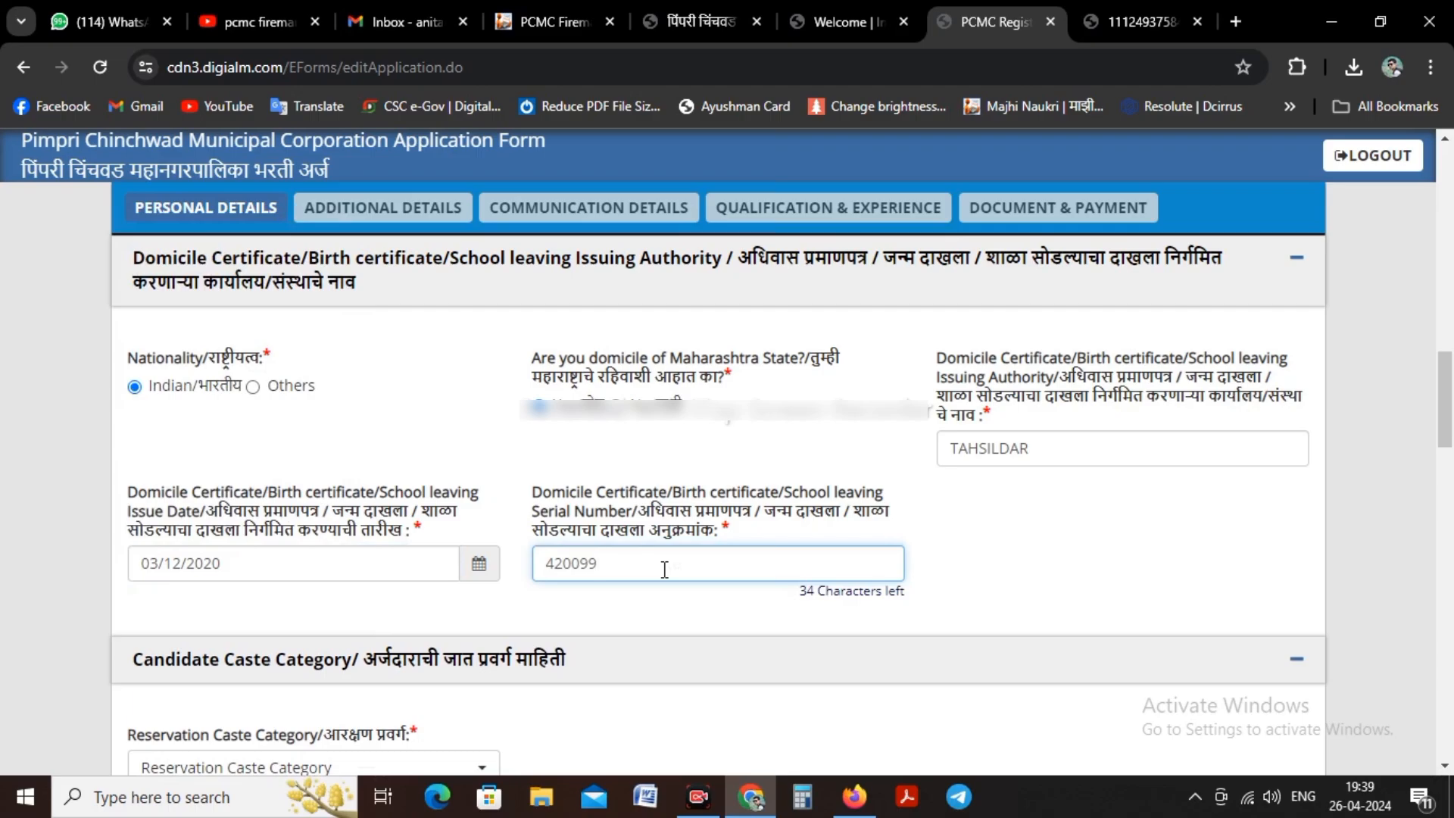
Step: Select Schedule Cast (SC) as the candidate's reservation caste category
scroll(427, 407, "down", 3)
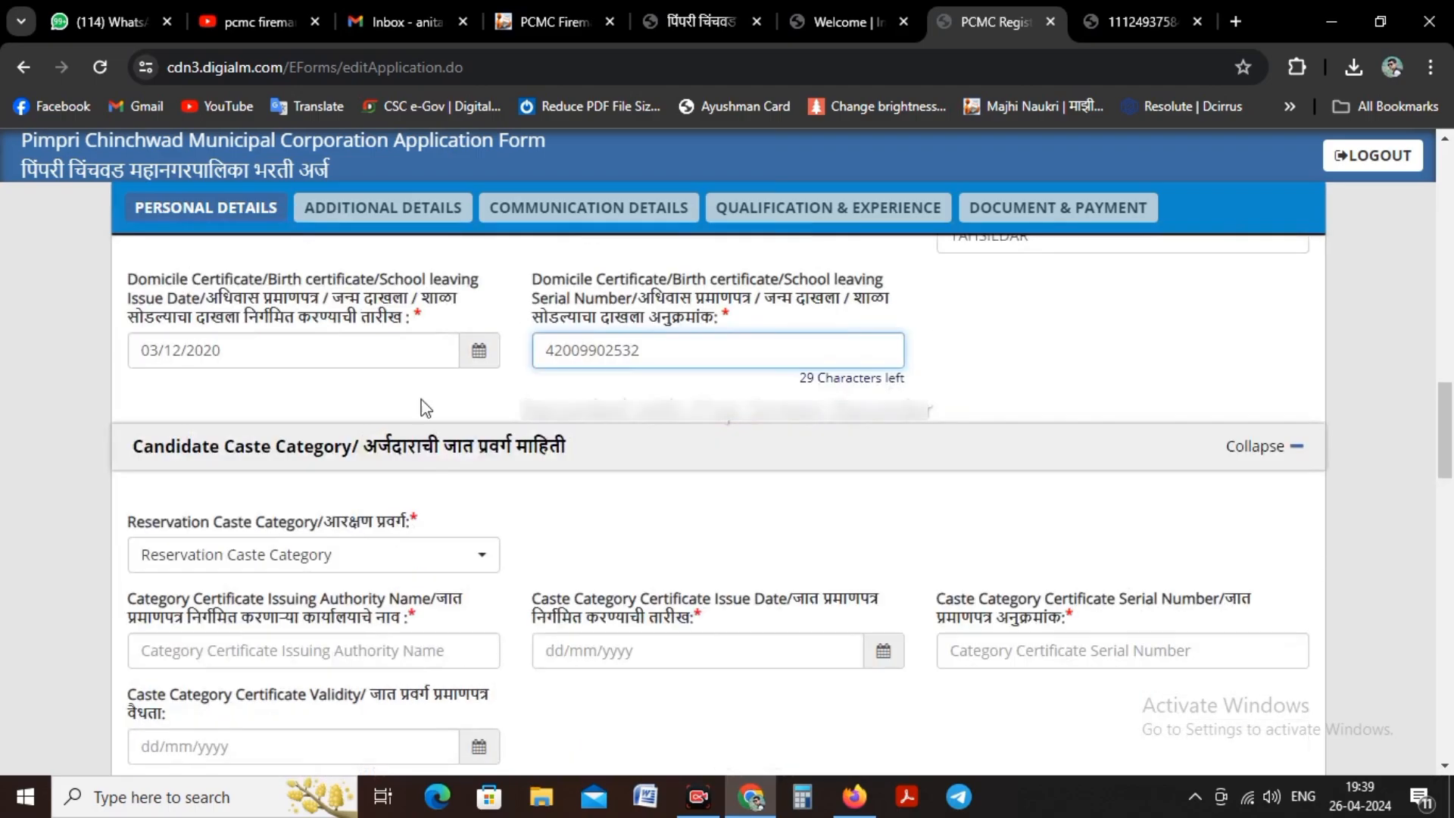
scroll(424, 410, "down", 5)
scroll(295, 295, "up", 2)
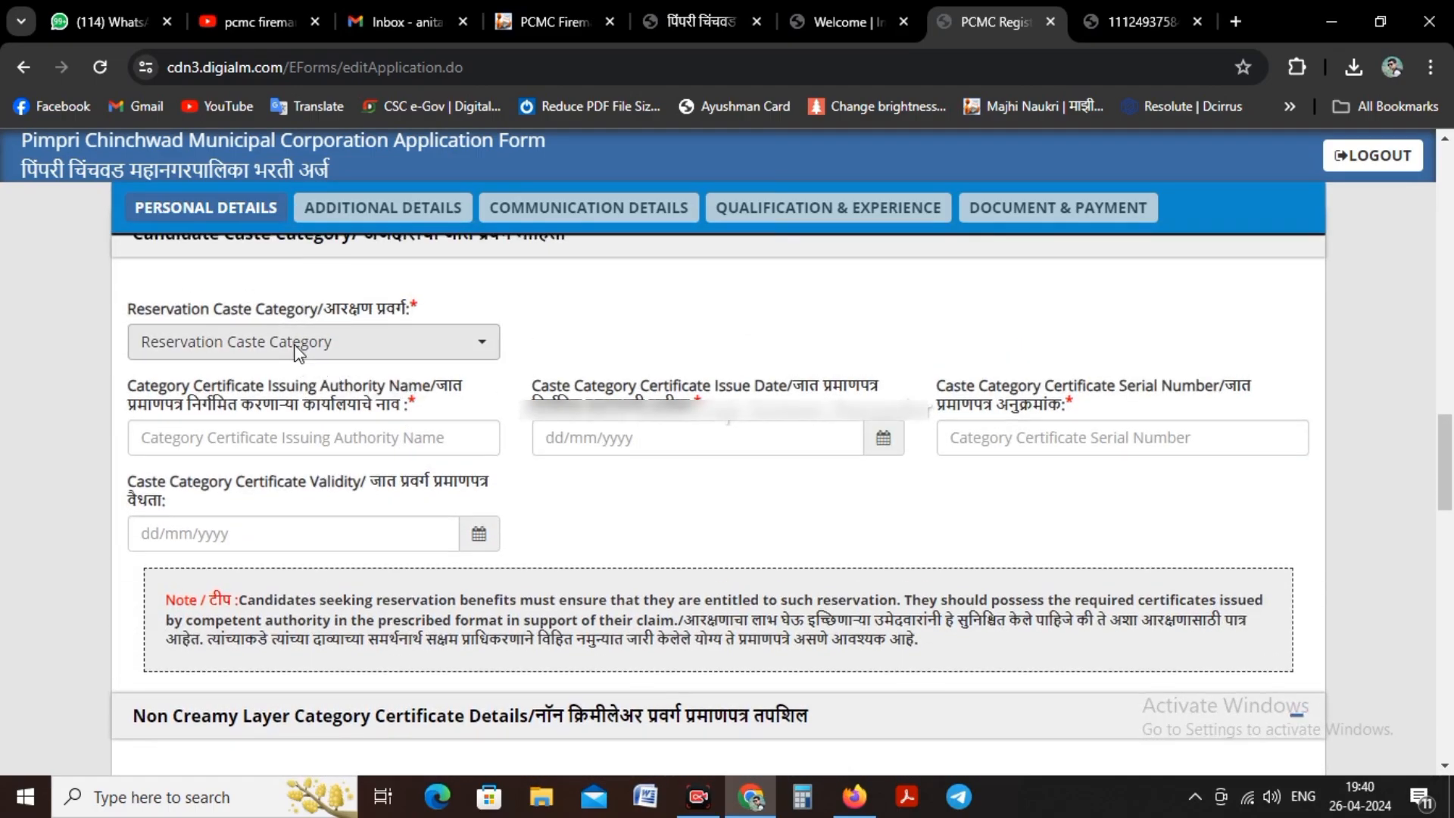
left_click(294, 324)
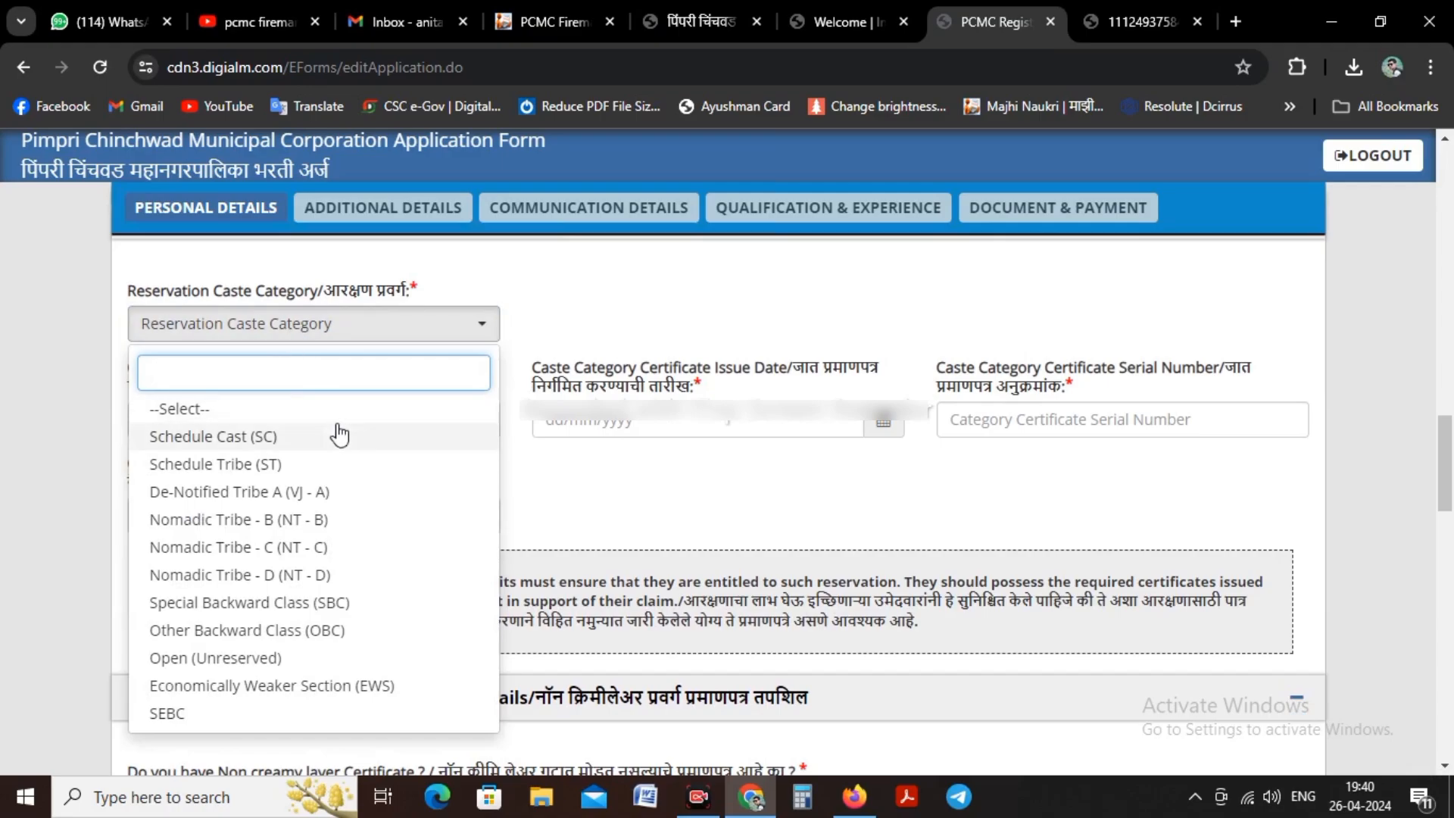
left_click(281, 436)
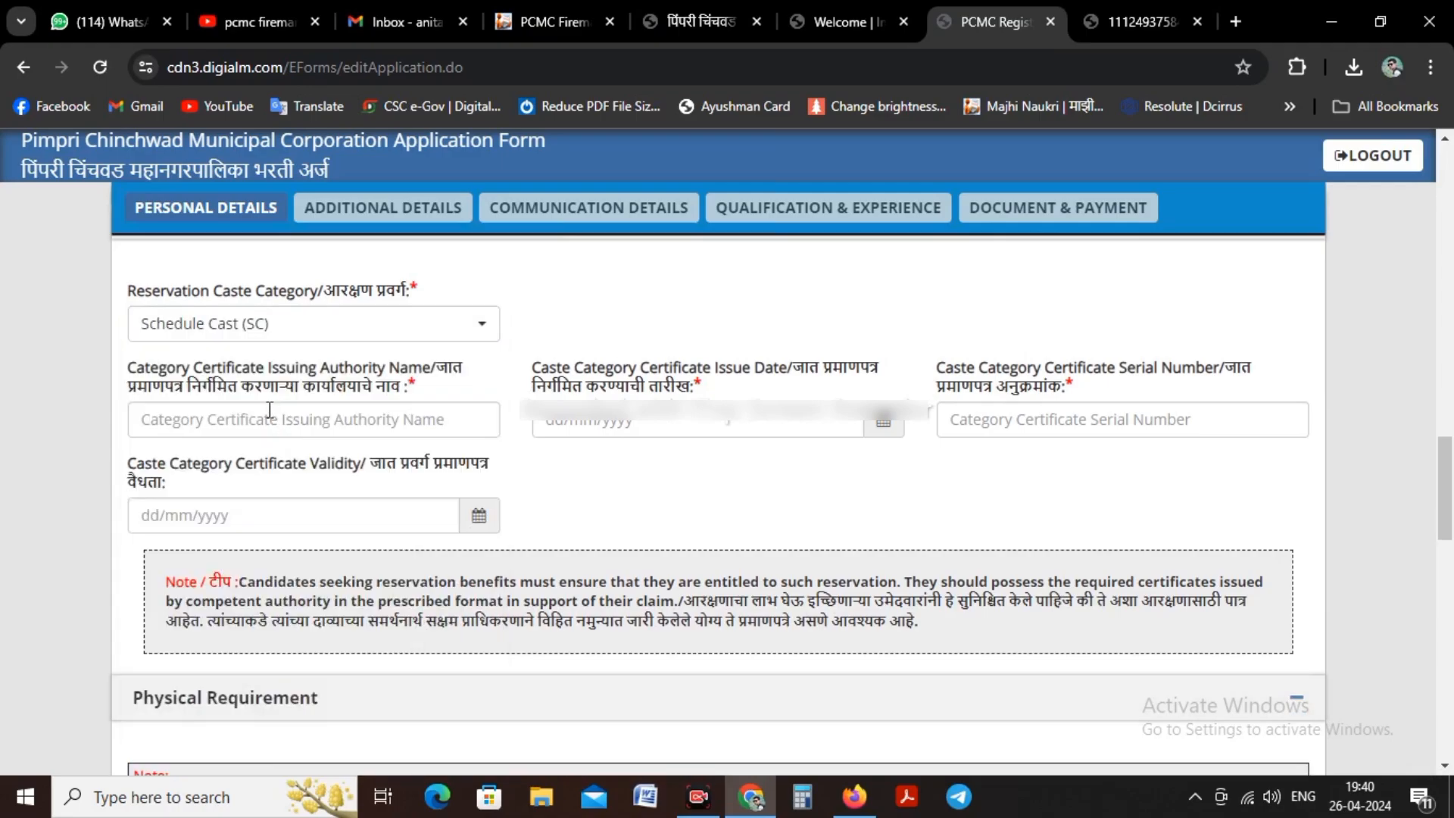
Step: Enter Sub Divisional Officer as the issuing authority of the caste category certificate
left_click(270, 410)
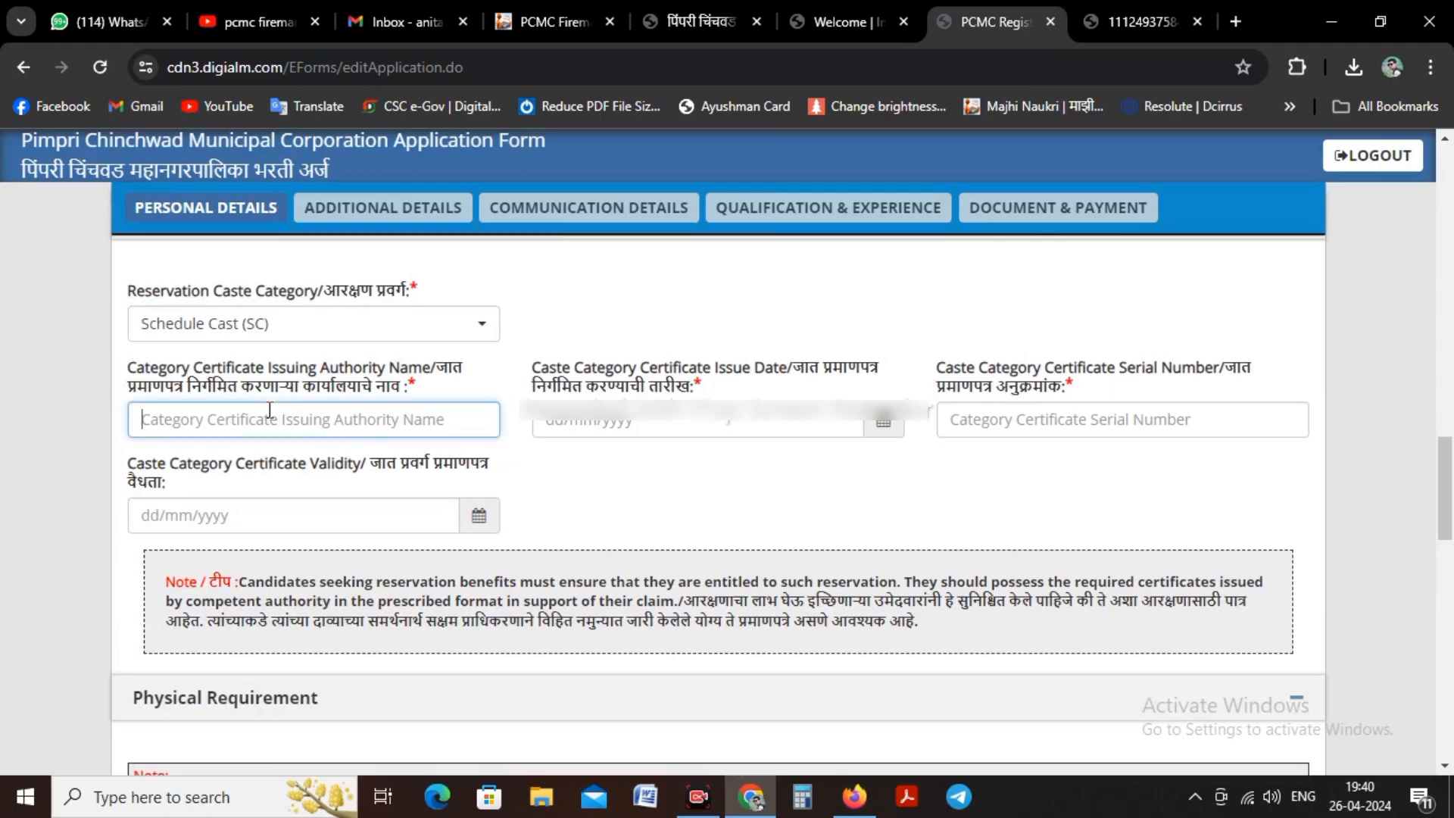
type("Z")
key("BackSpace")
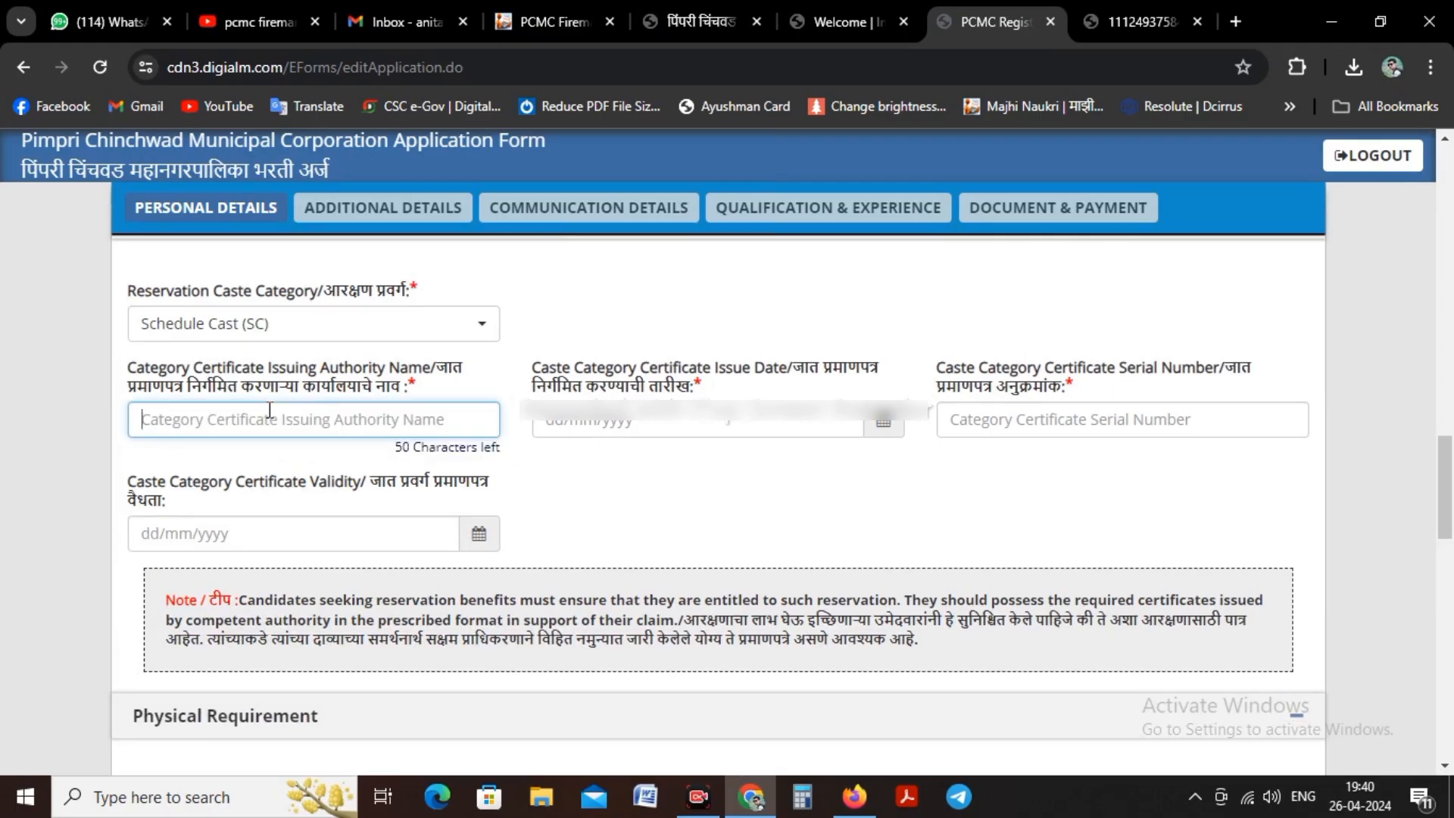
type("Sub di")
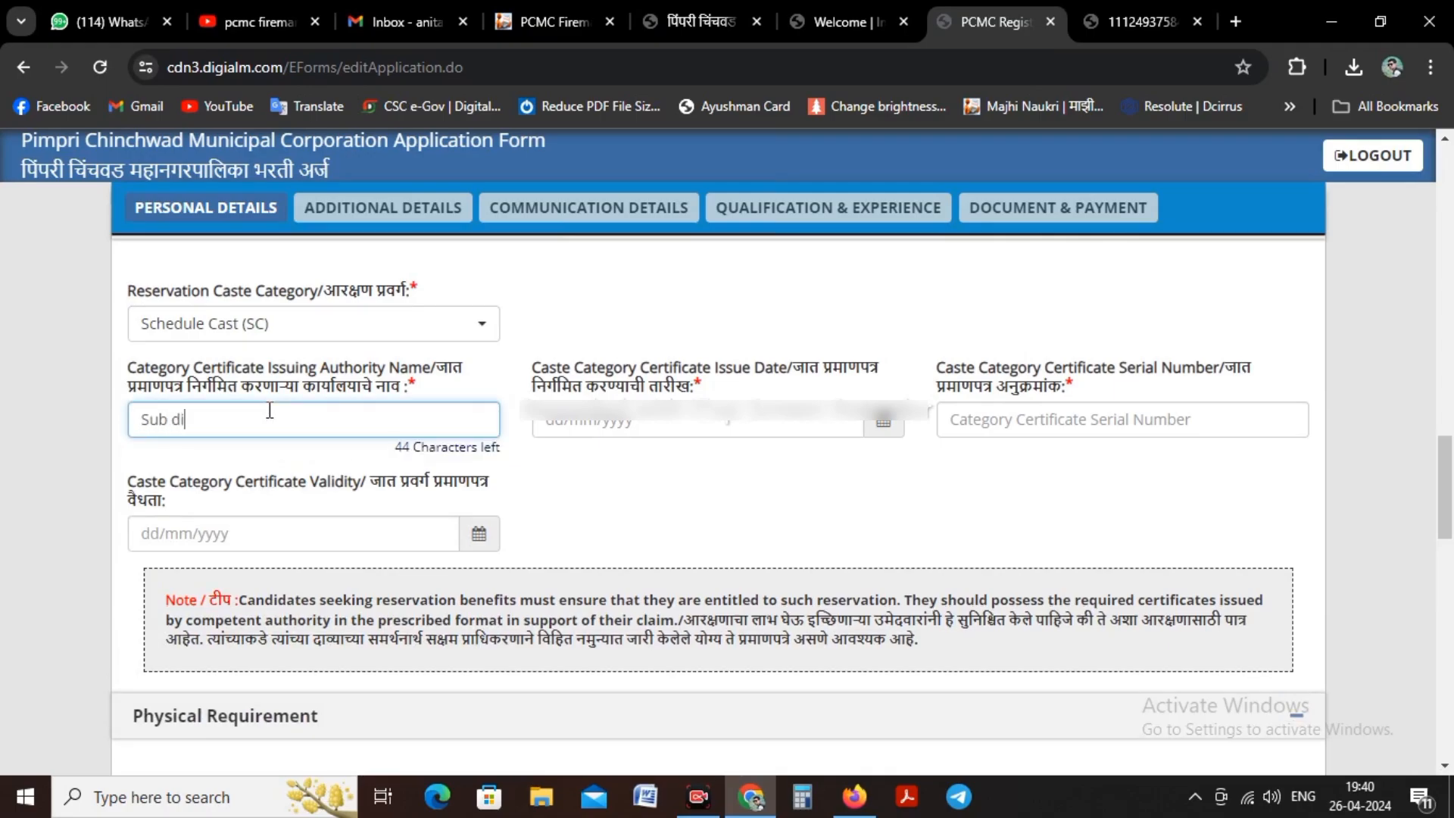
type("visional Officer")
Step: Set the caste category certificate's issue date to 03/12/2020
left_click(881, 427)
left_click(640, 462)
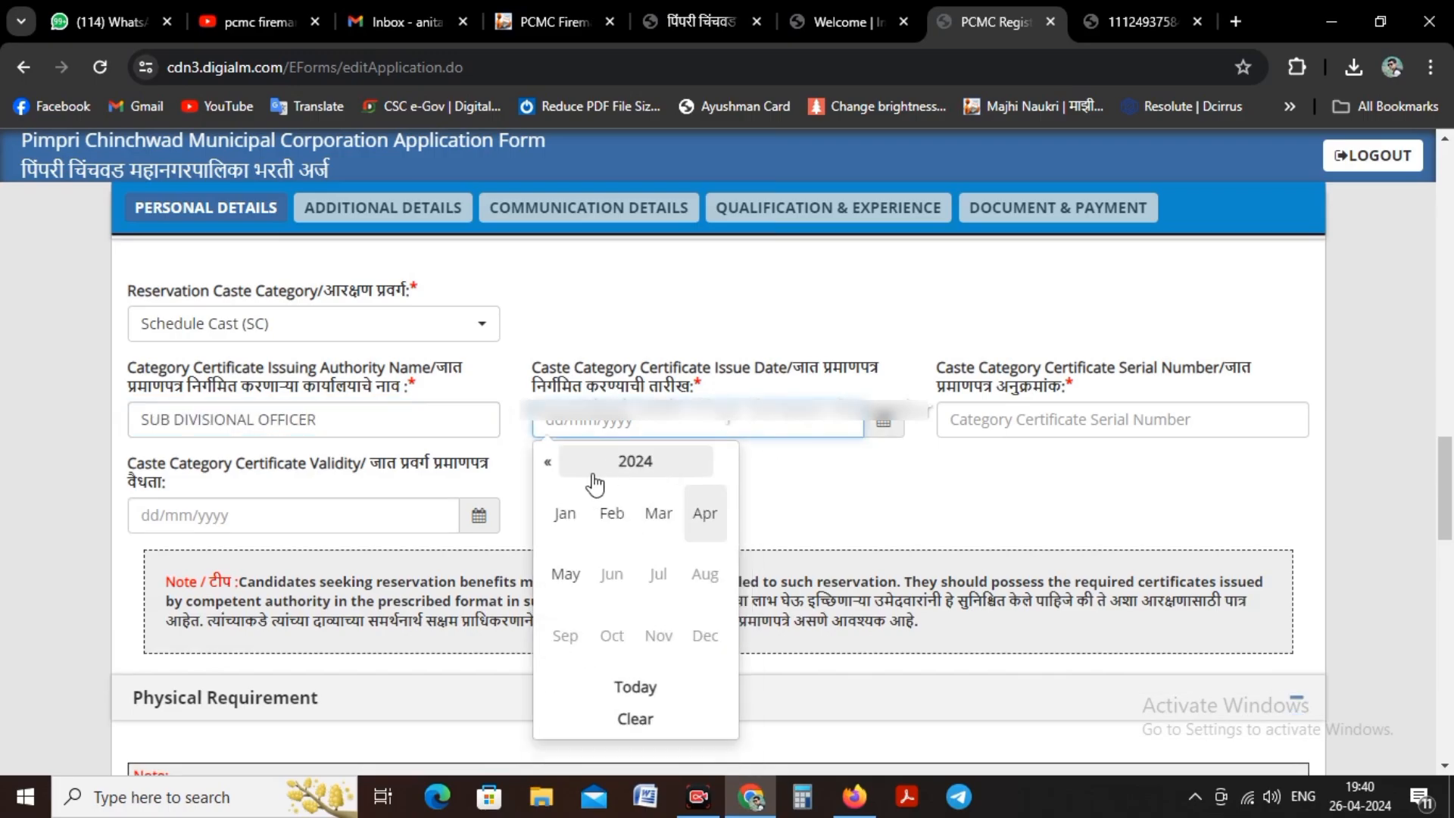
left_click(548, 462)
left_click(548, 462)
left_click(547, 462)
left_click(548, 462)
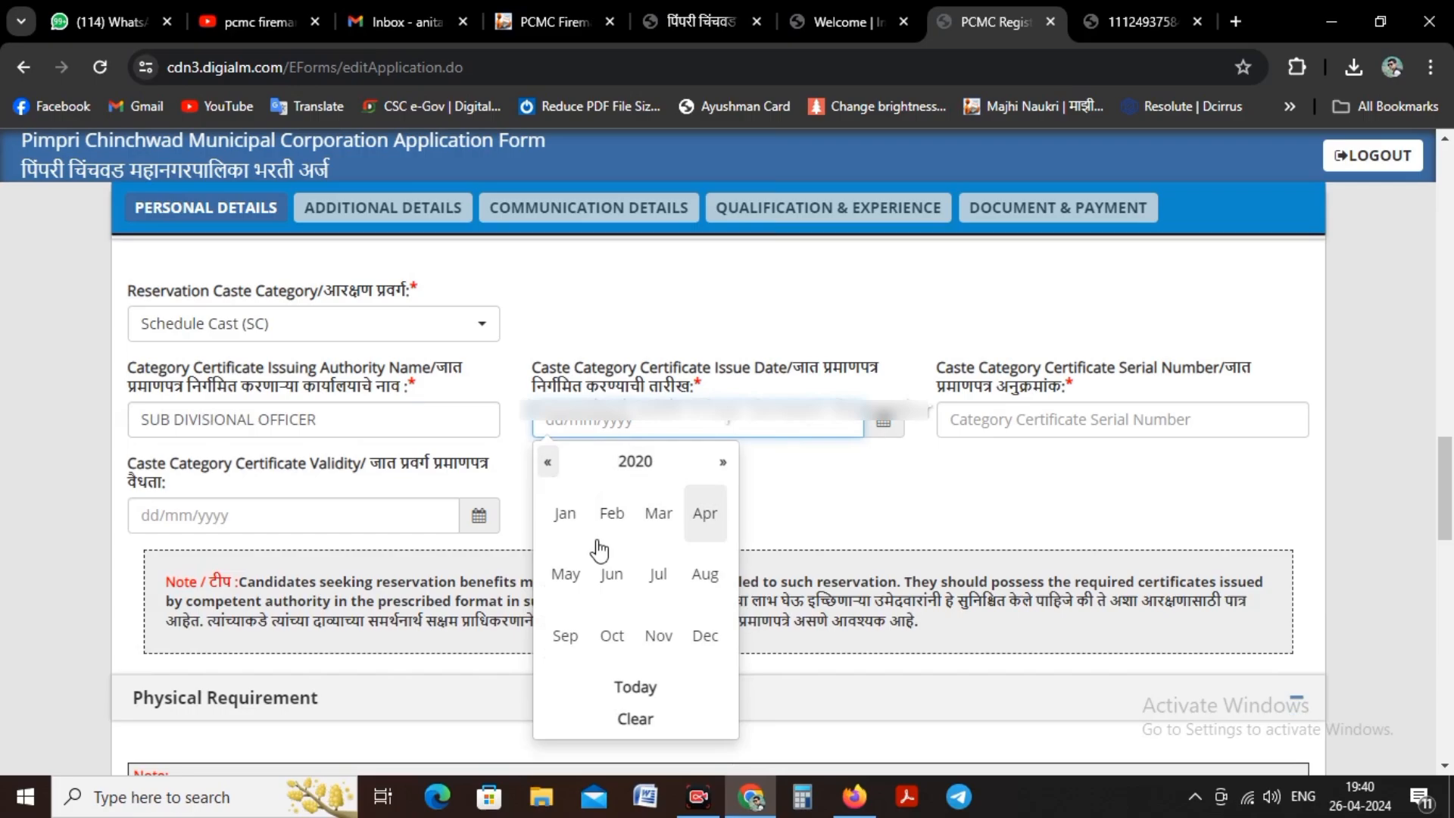
left_click(705, 636)
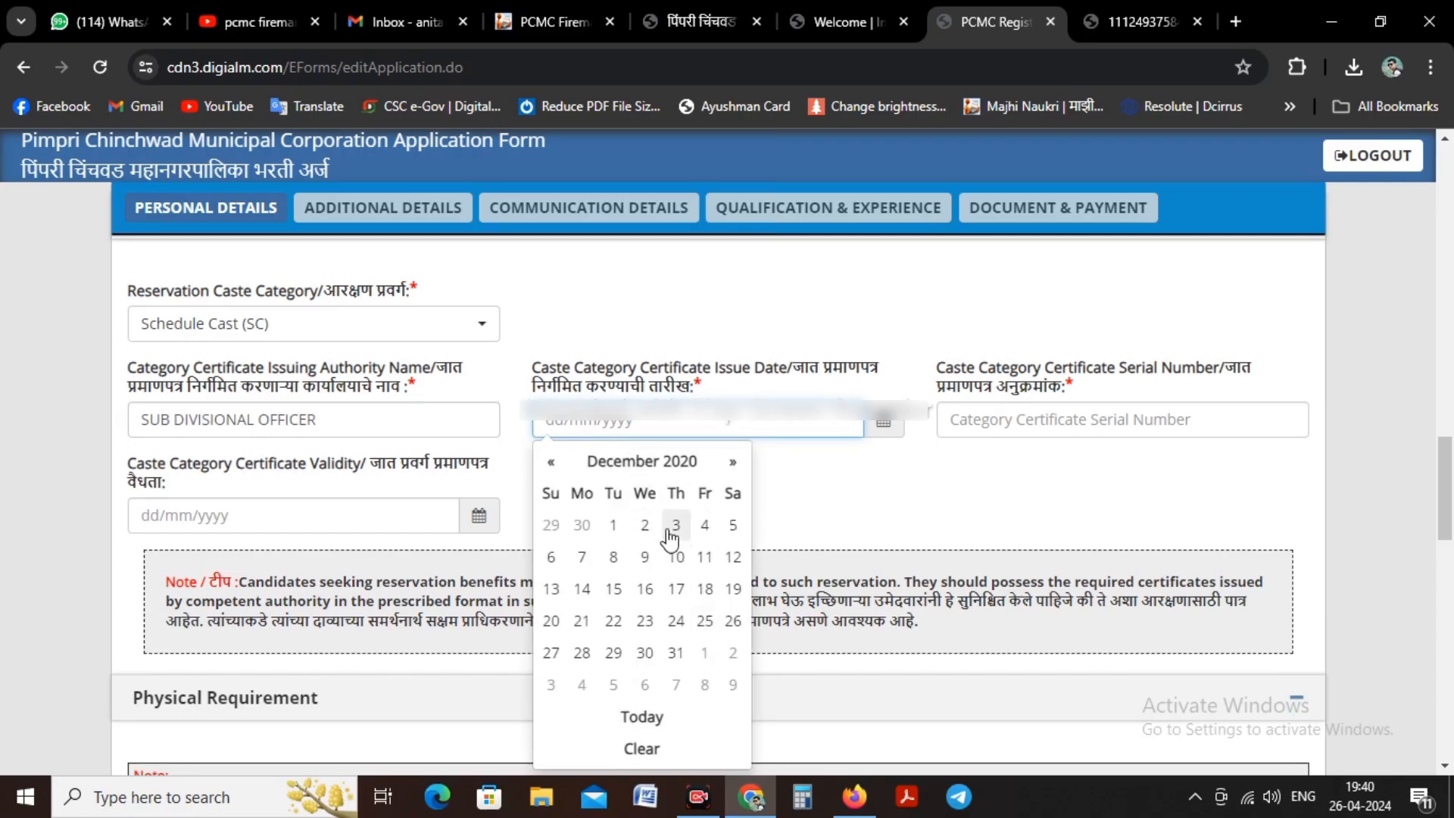
left_click(676, 526)
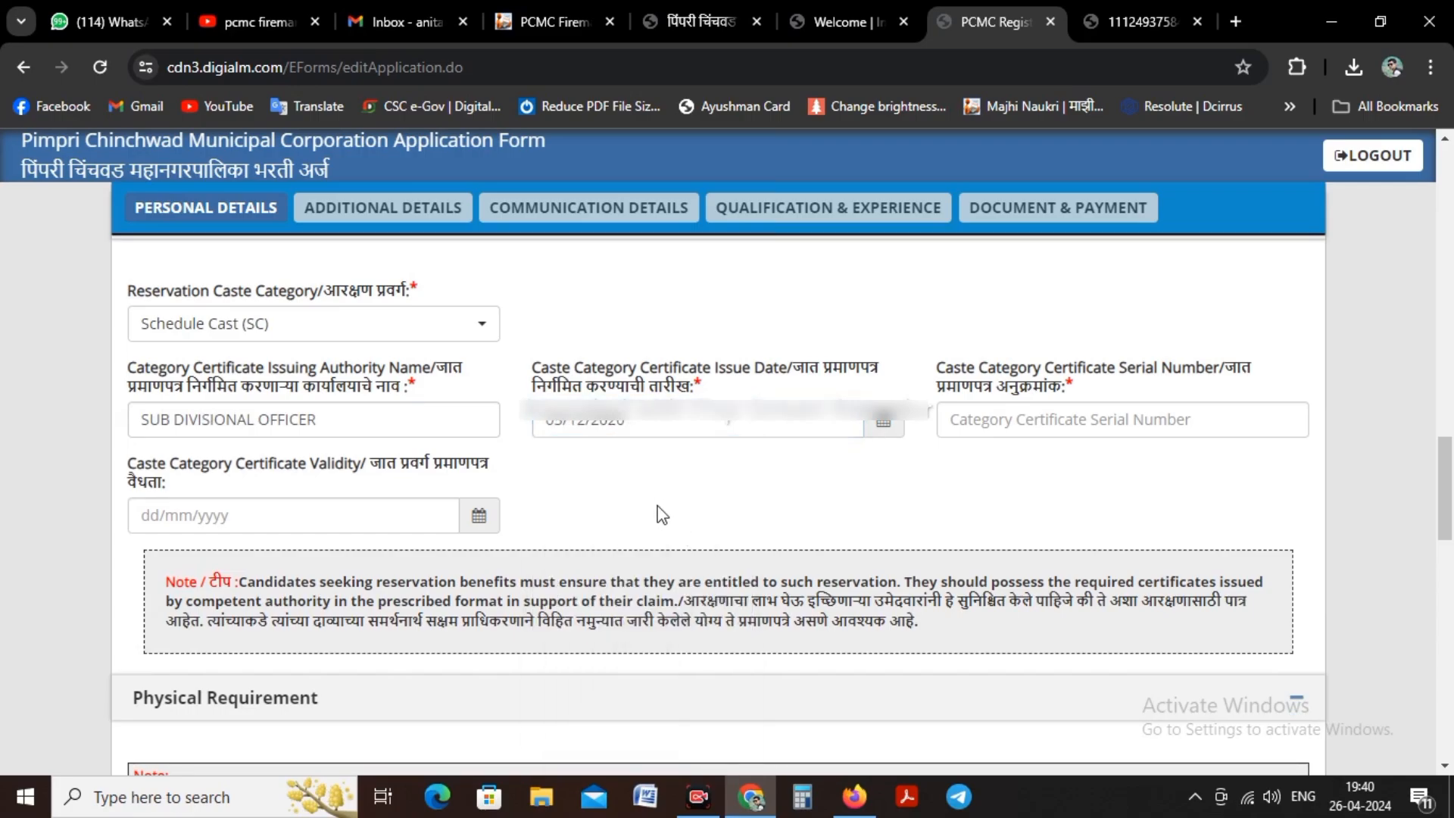
Step: Enter the serial number of the caste category certificate
left_click(1060, 421)
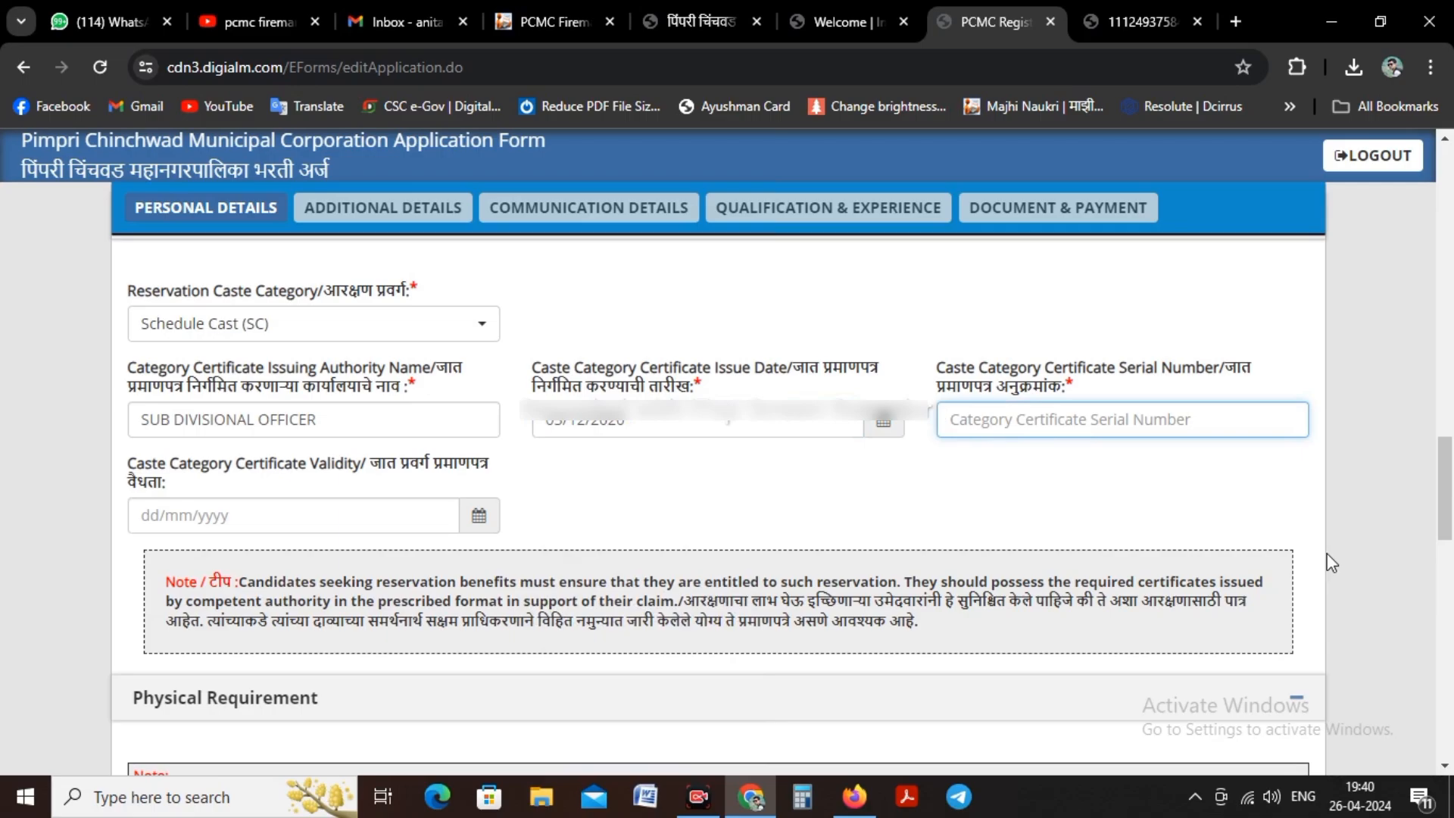
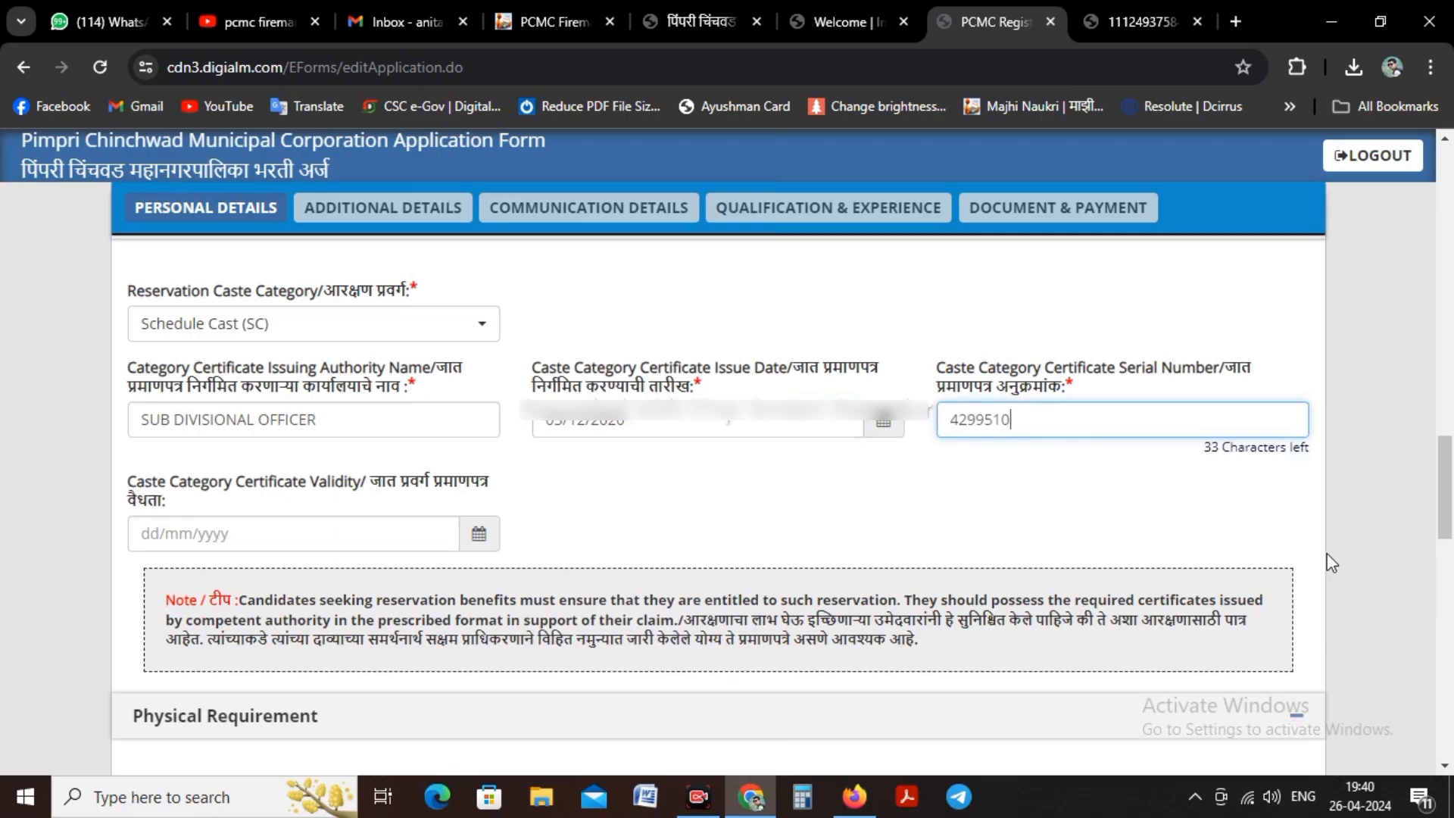
Step: Enter the candidate's physical measurements: height 170 cm, chest 86 cm and weight 76 kg
scroll(403, 501, "down", 3)
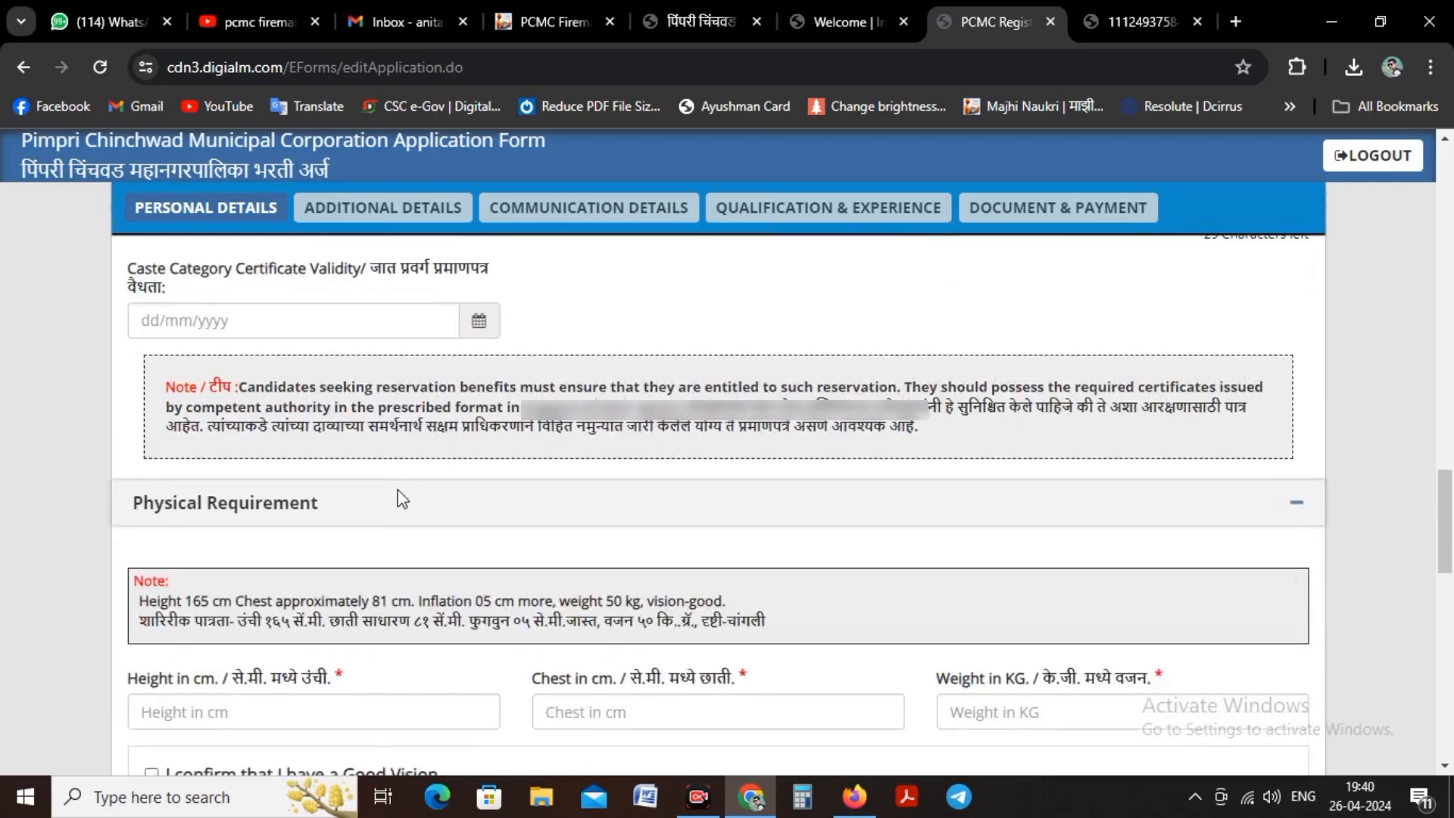
scroll(402, 499, "down", 3)
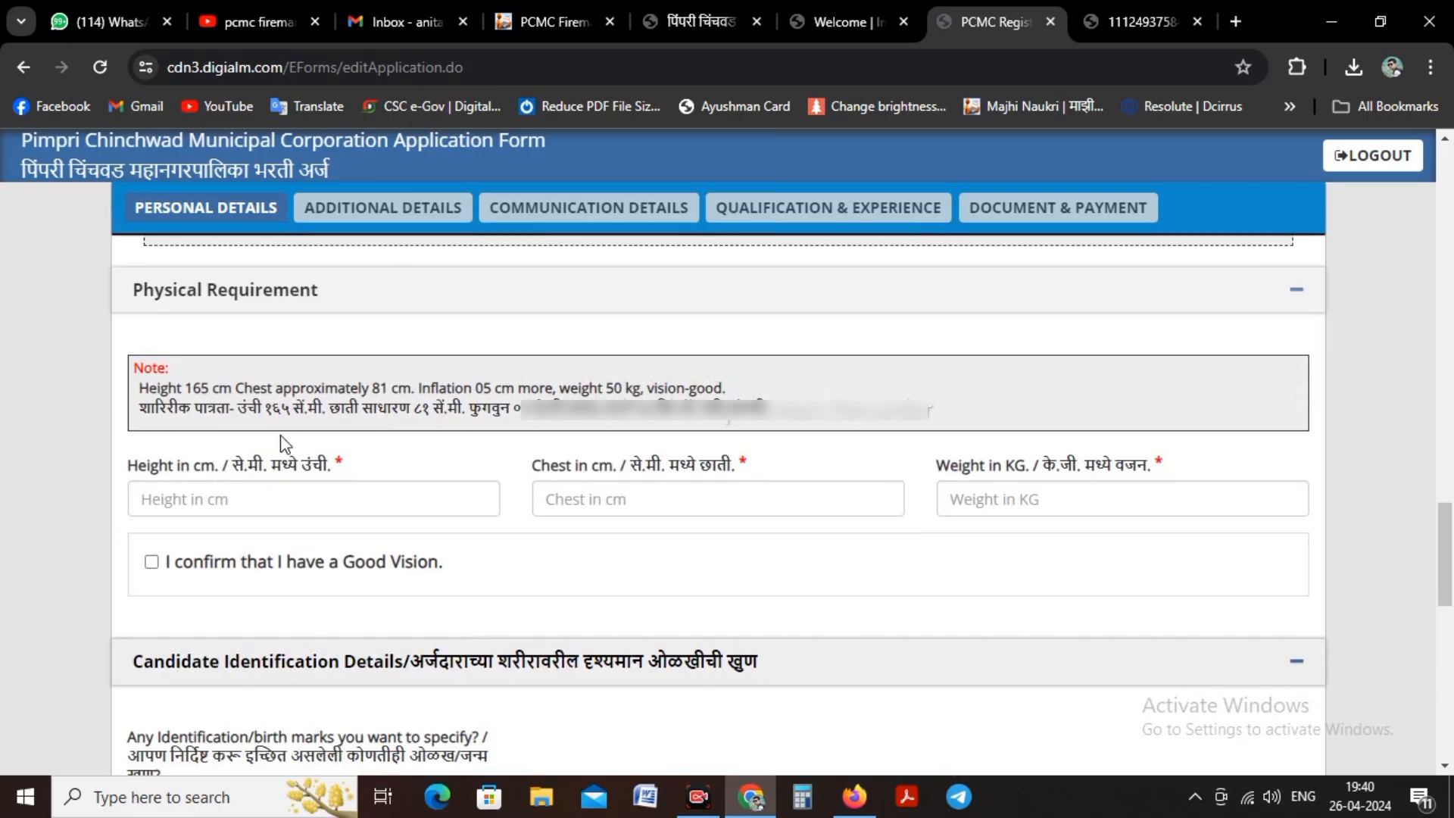
scroll(347, 490, "down", 1)
left_click(347, 490)
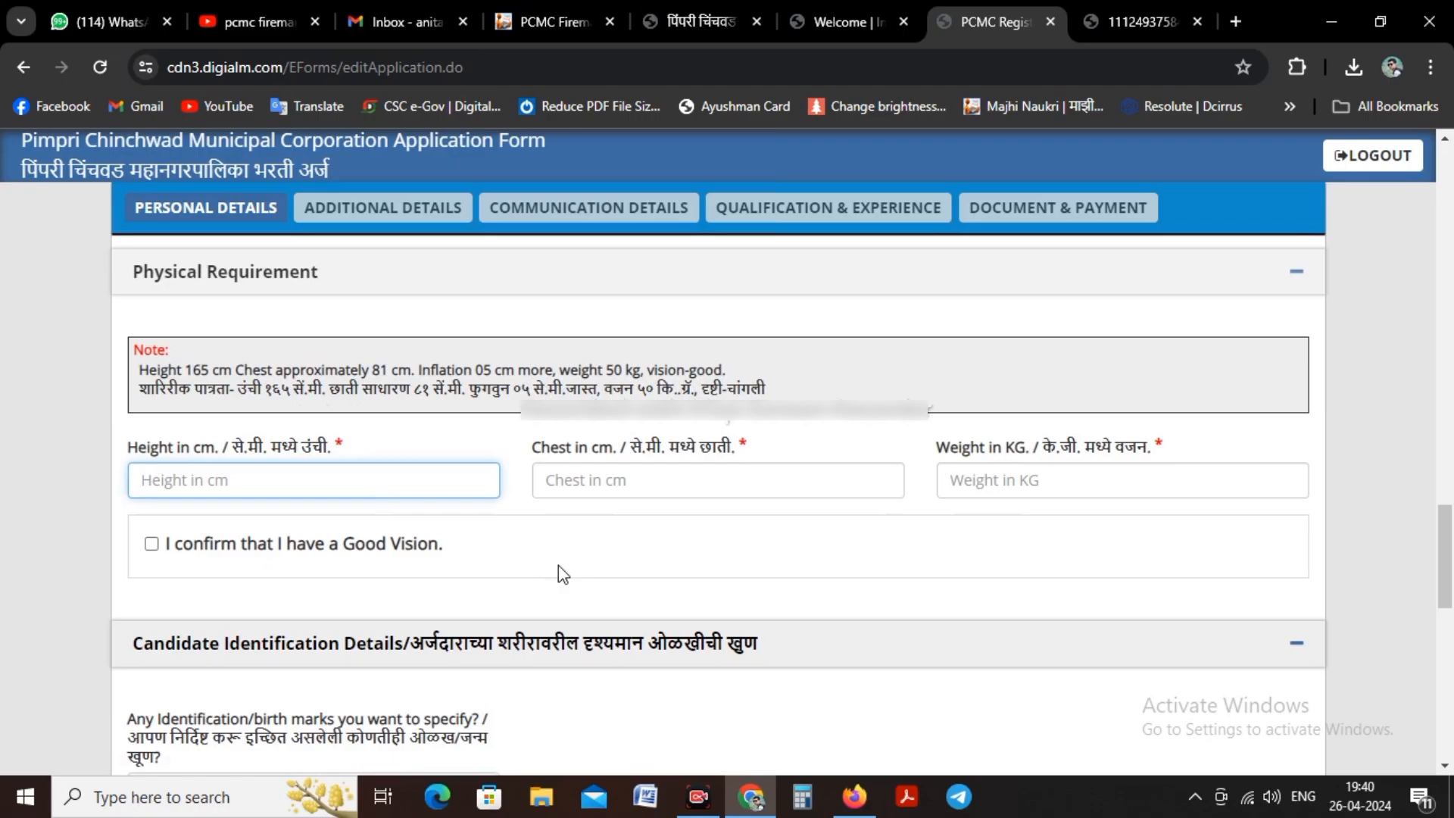
type("170")
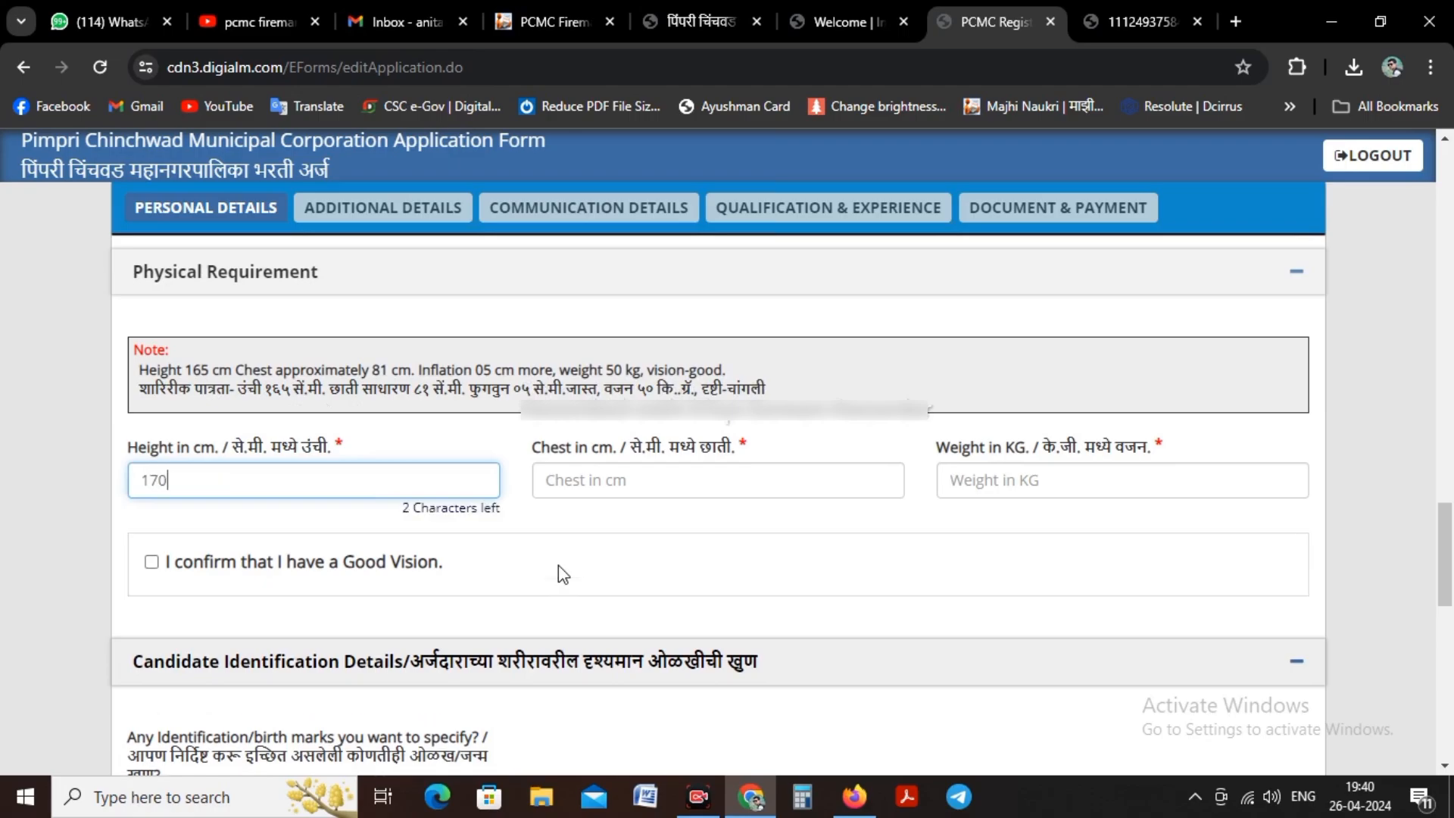
left_click(653, 490)
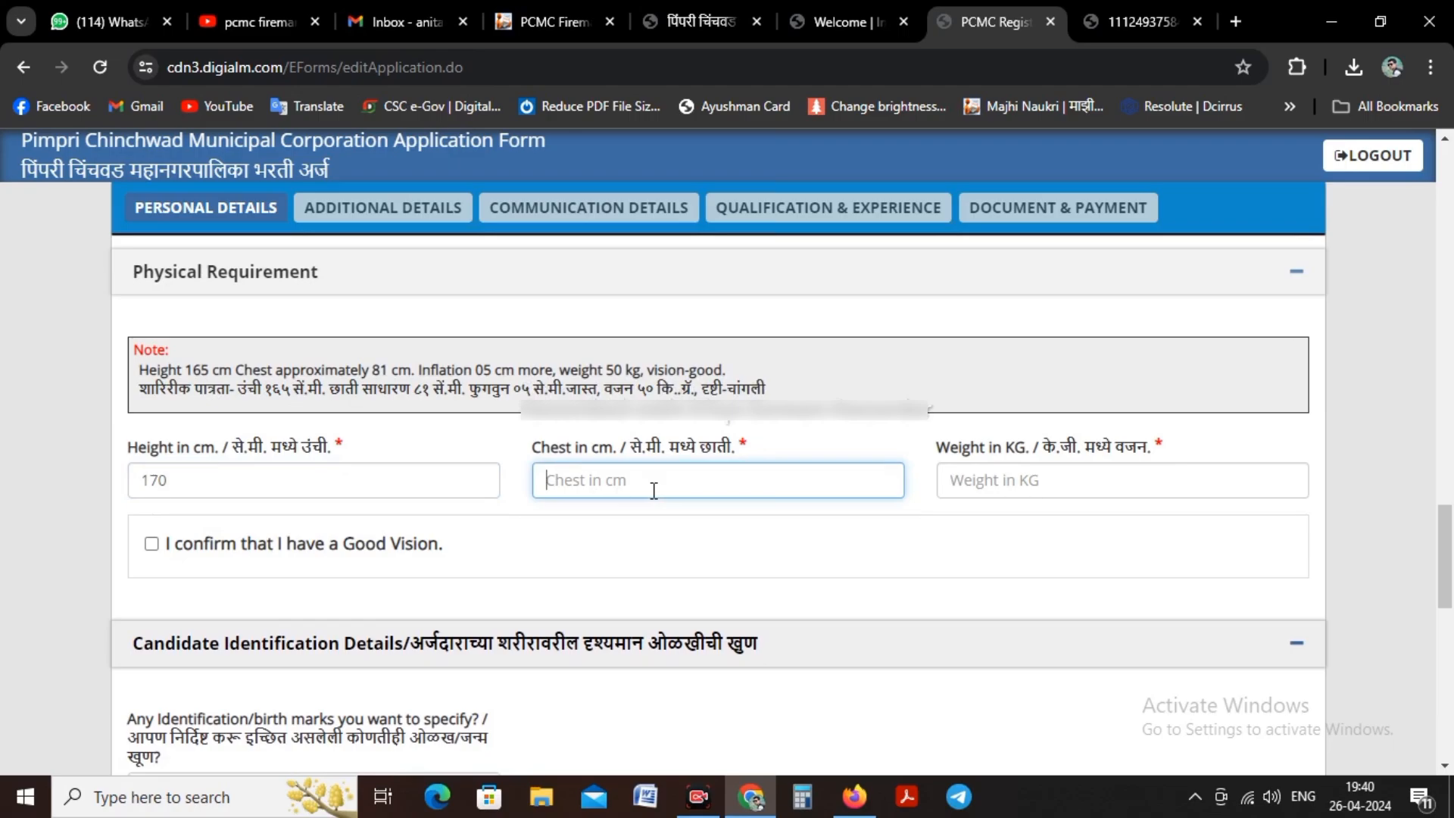
type("86")
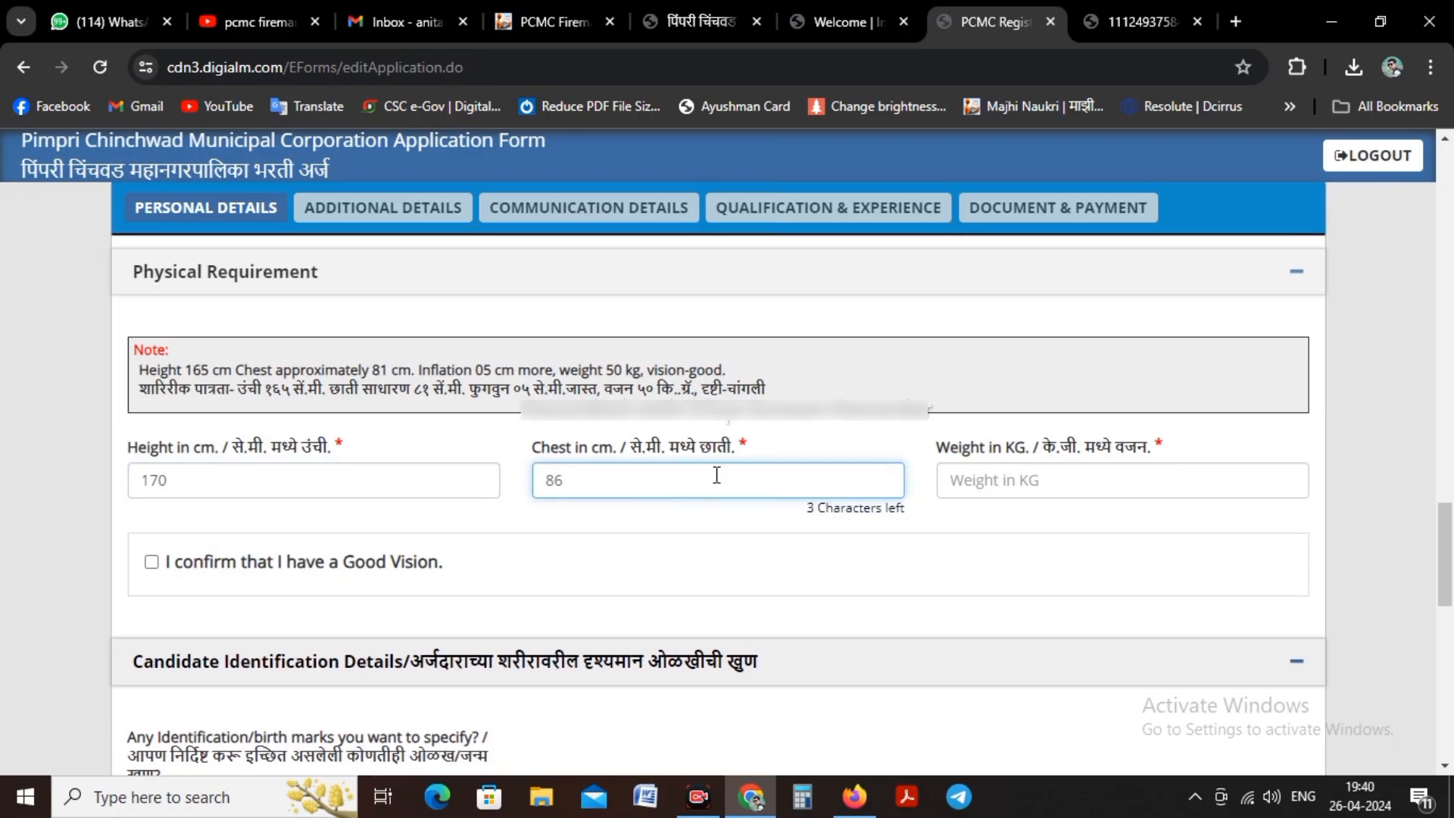
left_click(1003, 480)
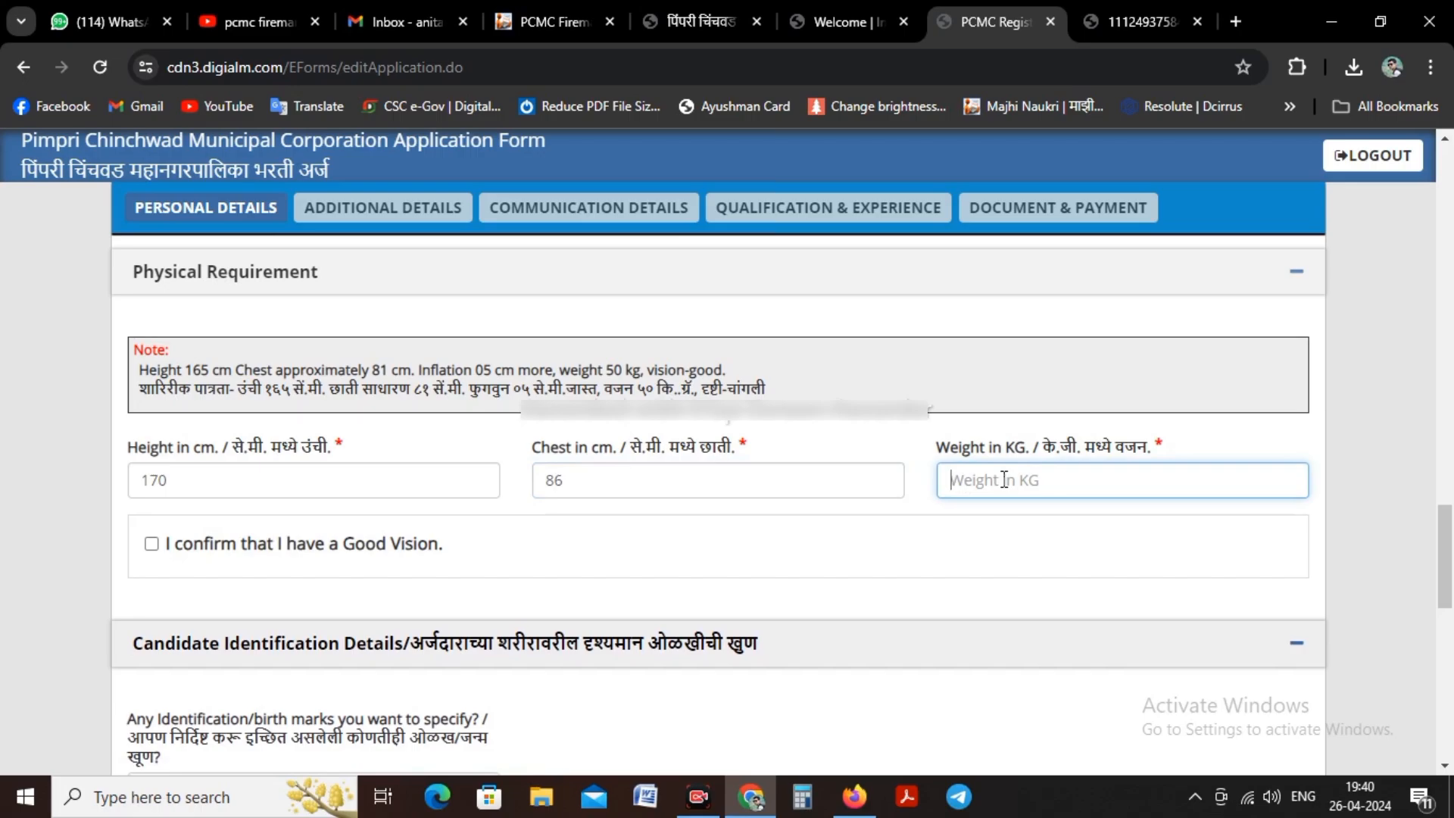
type("76")
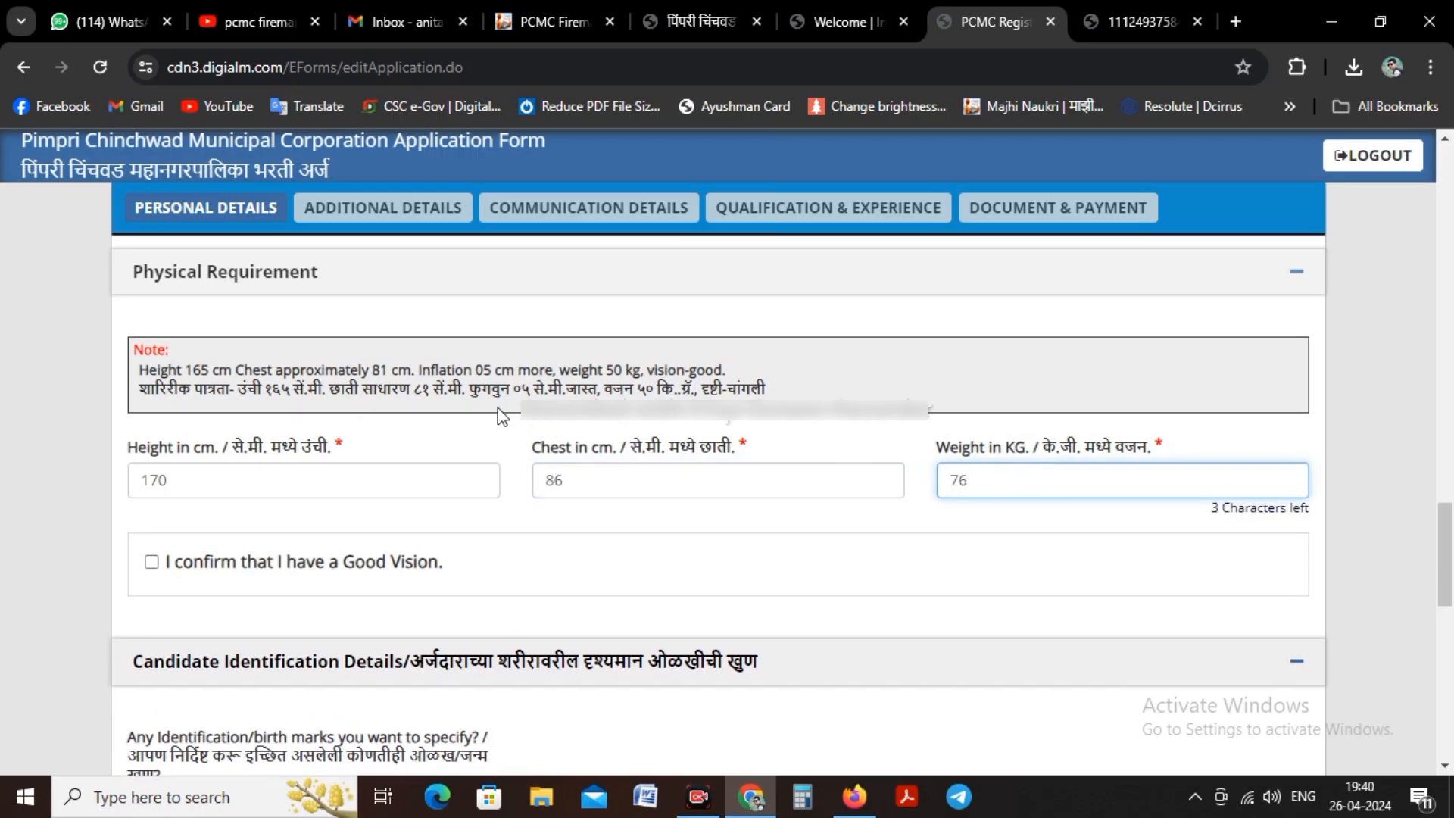
Step: Tick the declaration confirming that the candidate has good vision
scroll(498, 411, "down", 1)
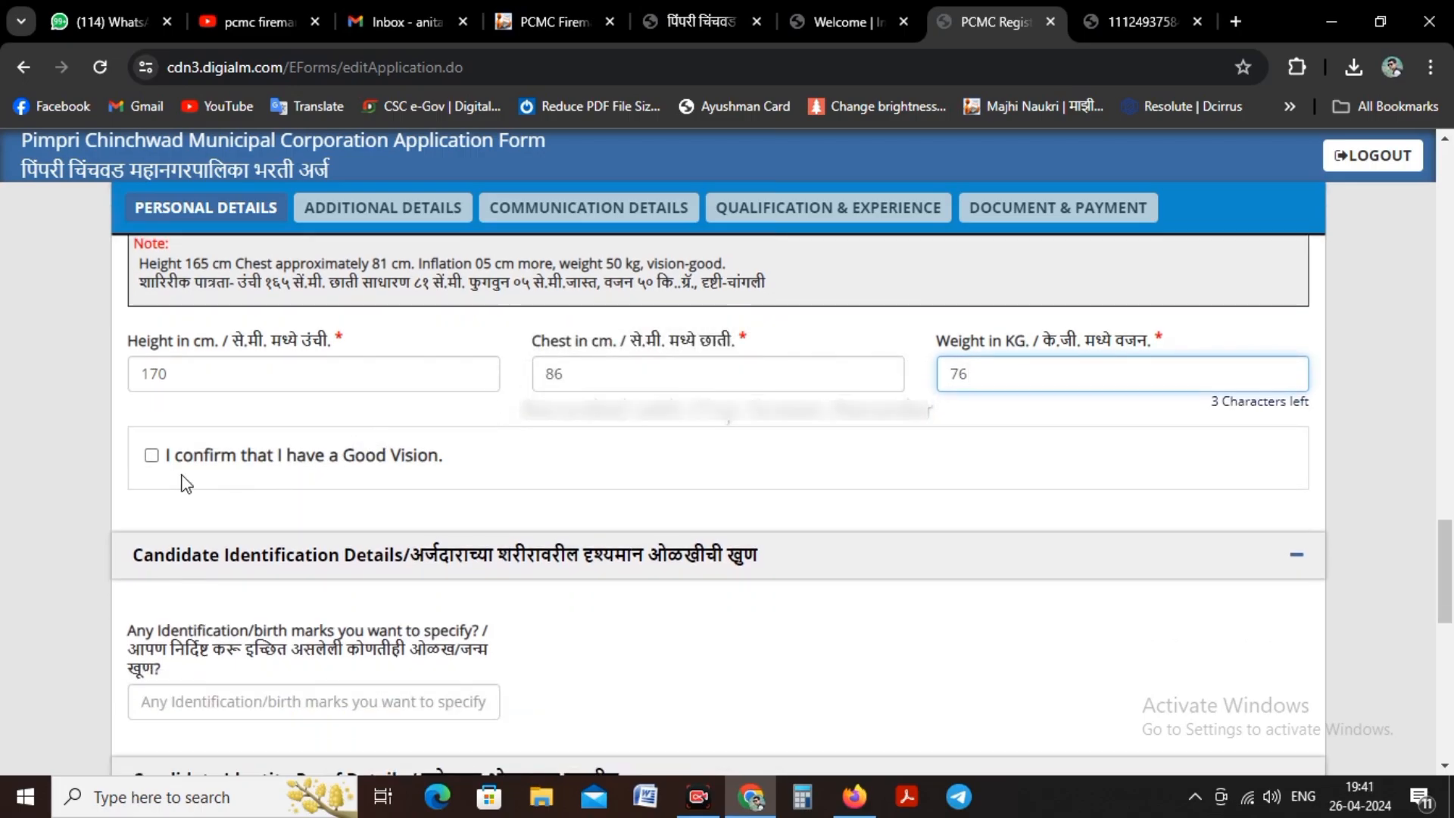
left_click(155, 457)
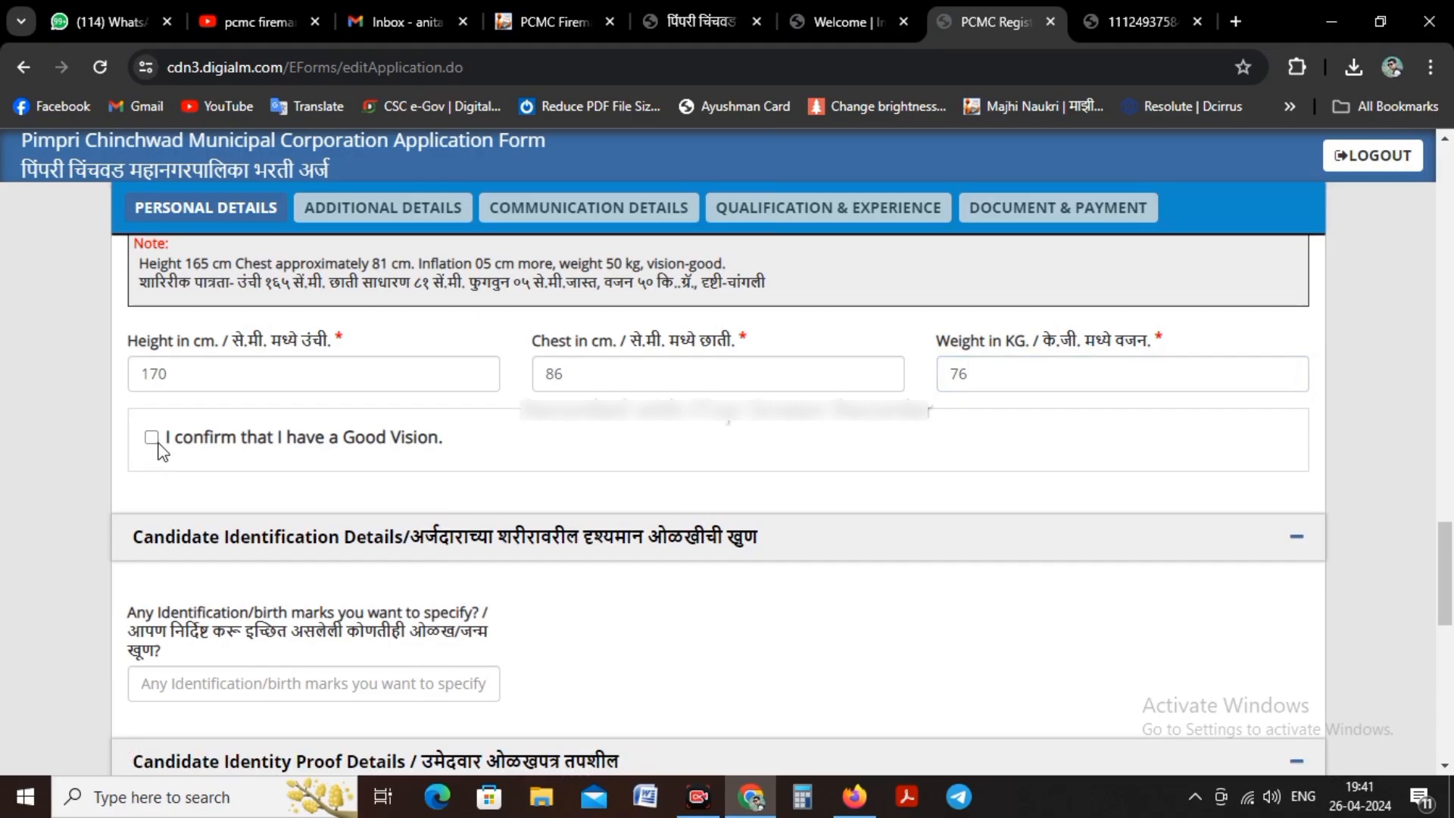
left_click(153, 439)
Step: Leave the identification marks blank, answer Yes to having a Pan Card, and enter the Pan Card number
scroll(310, 470, "down", 3)
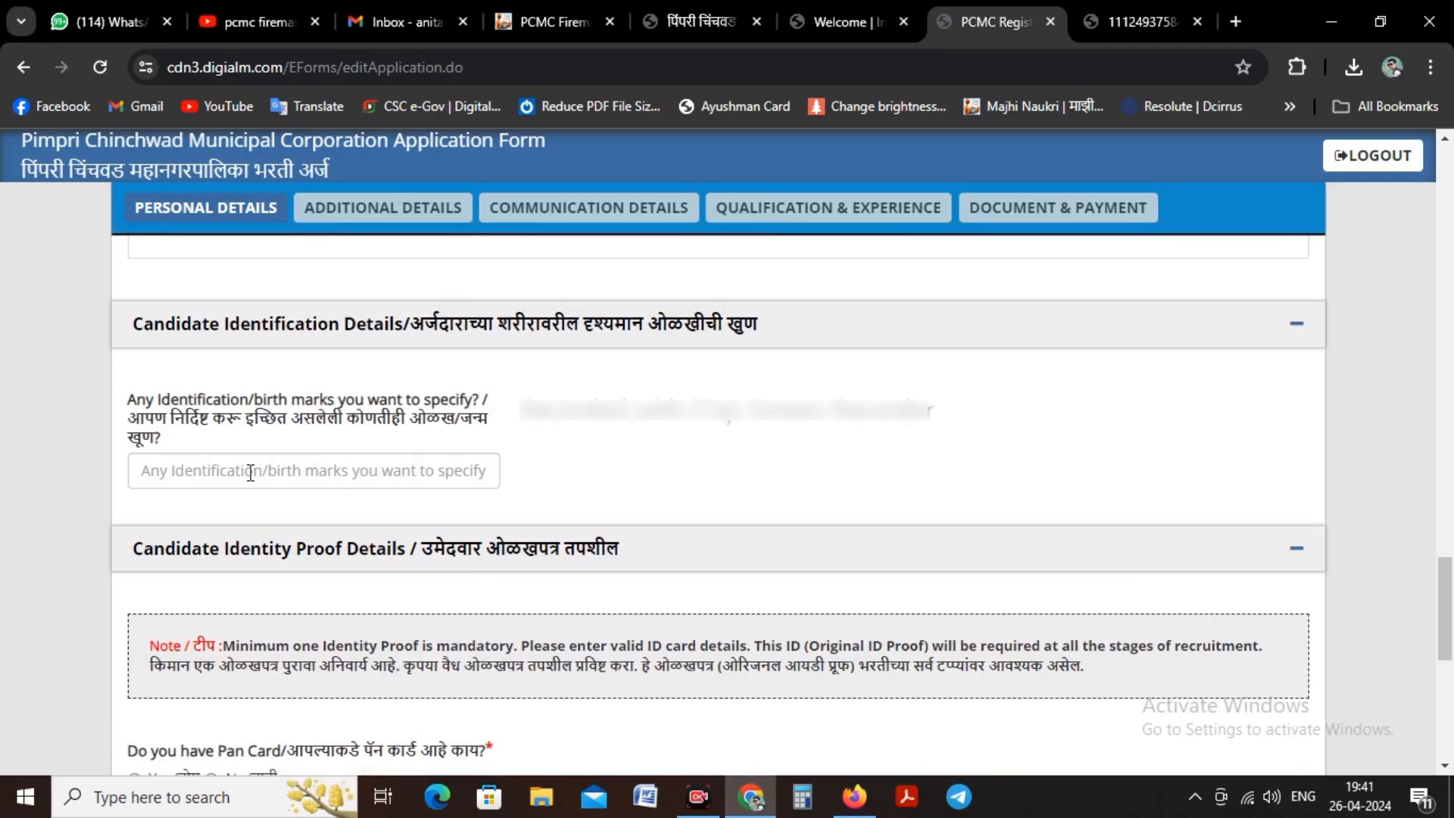
left_click(250, 472)
scroll(250, 471, "down", 3)
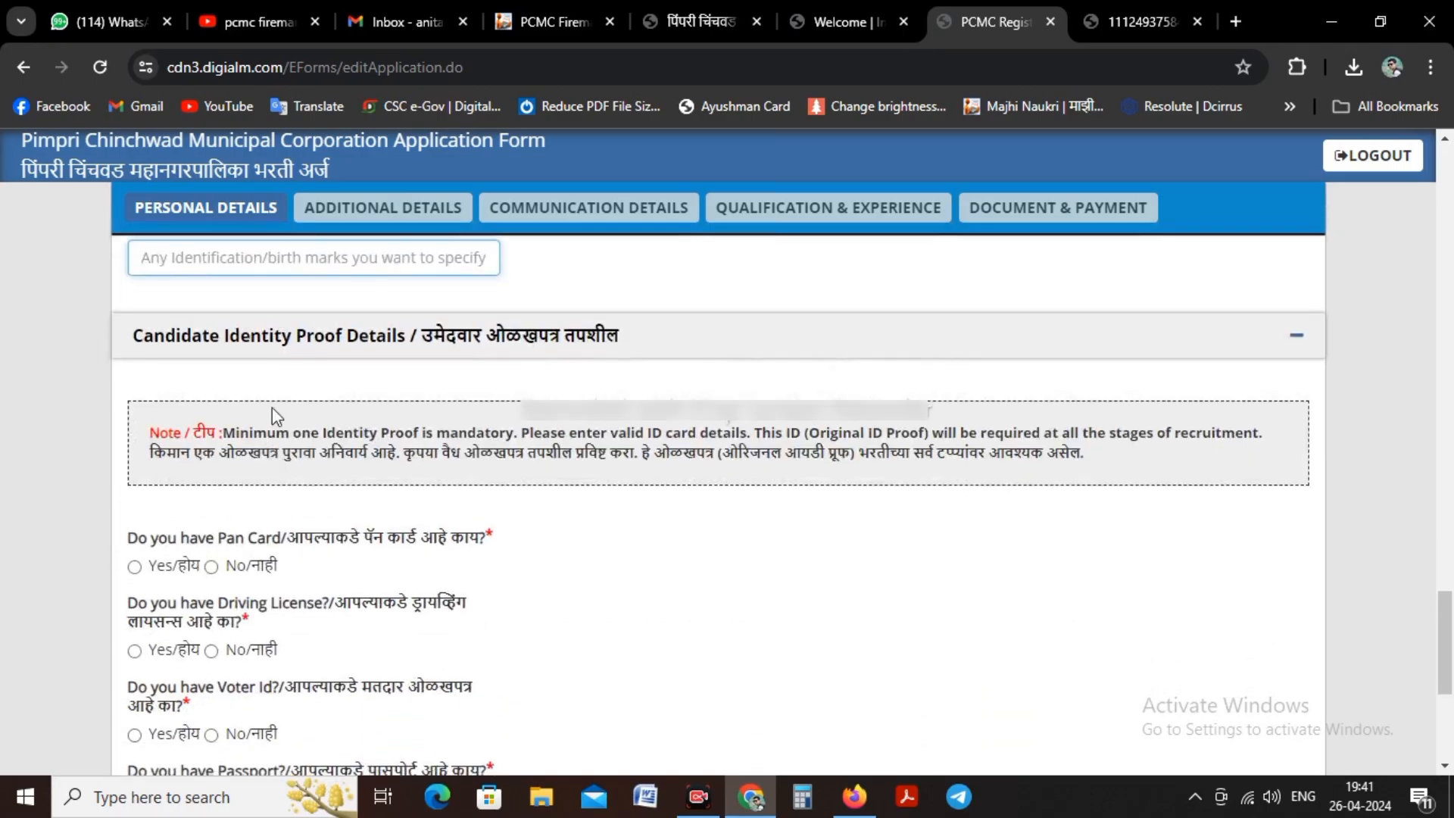
scroll(270, 341, "down", 2)
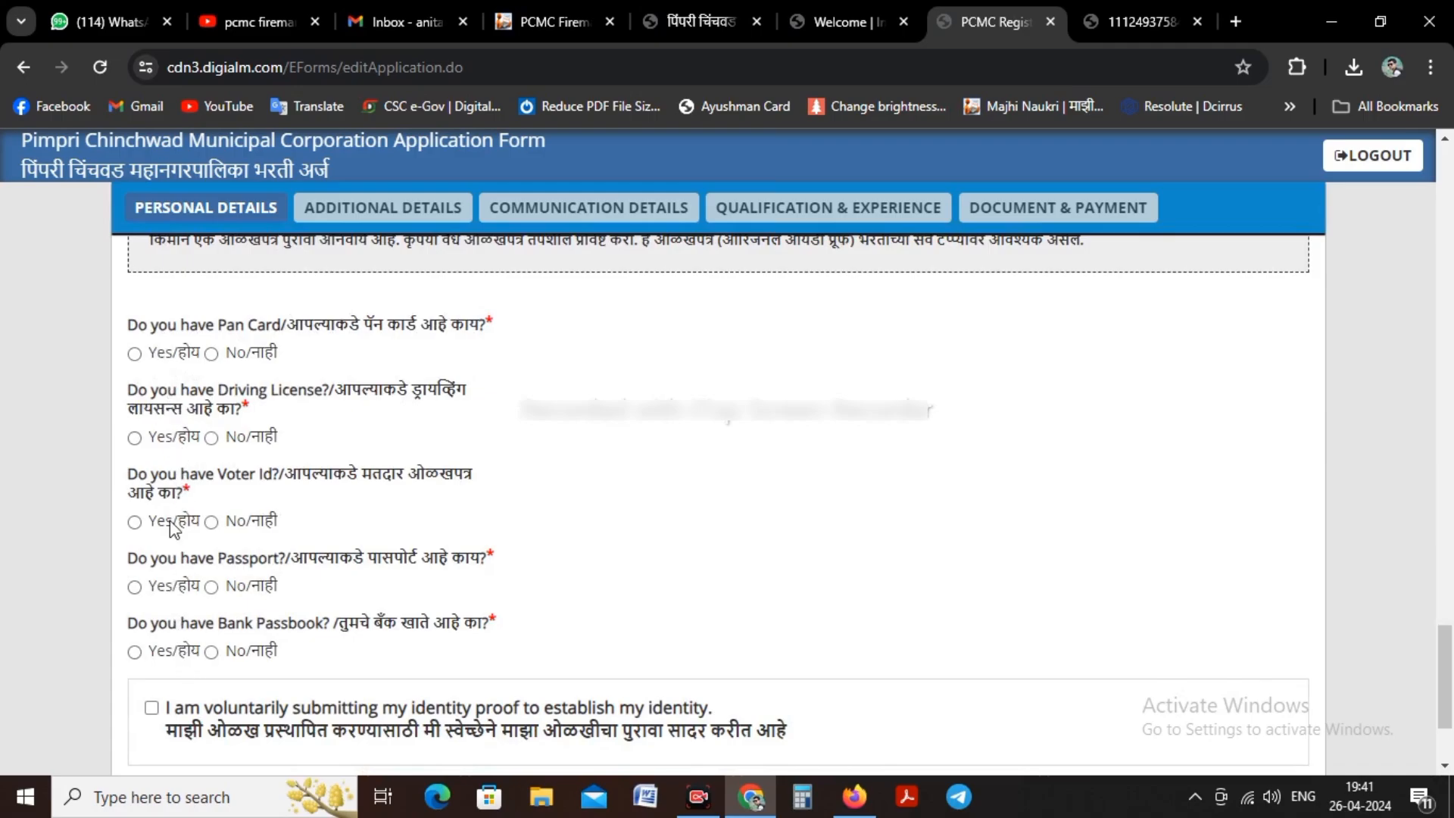
left_click(135, 353)
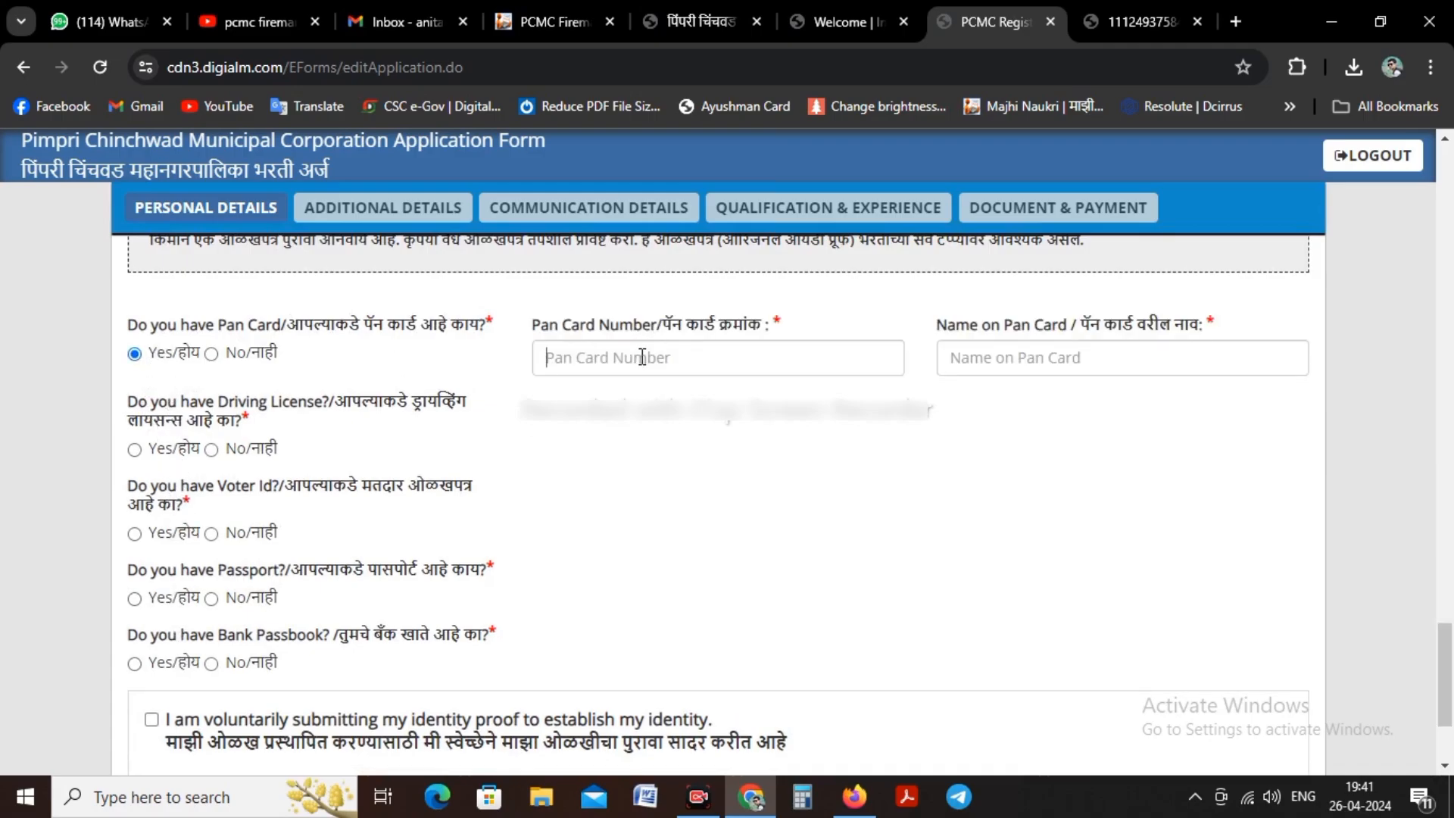
left_click(642, 357)
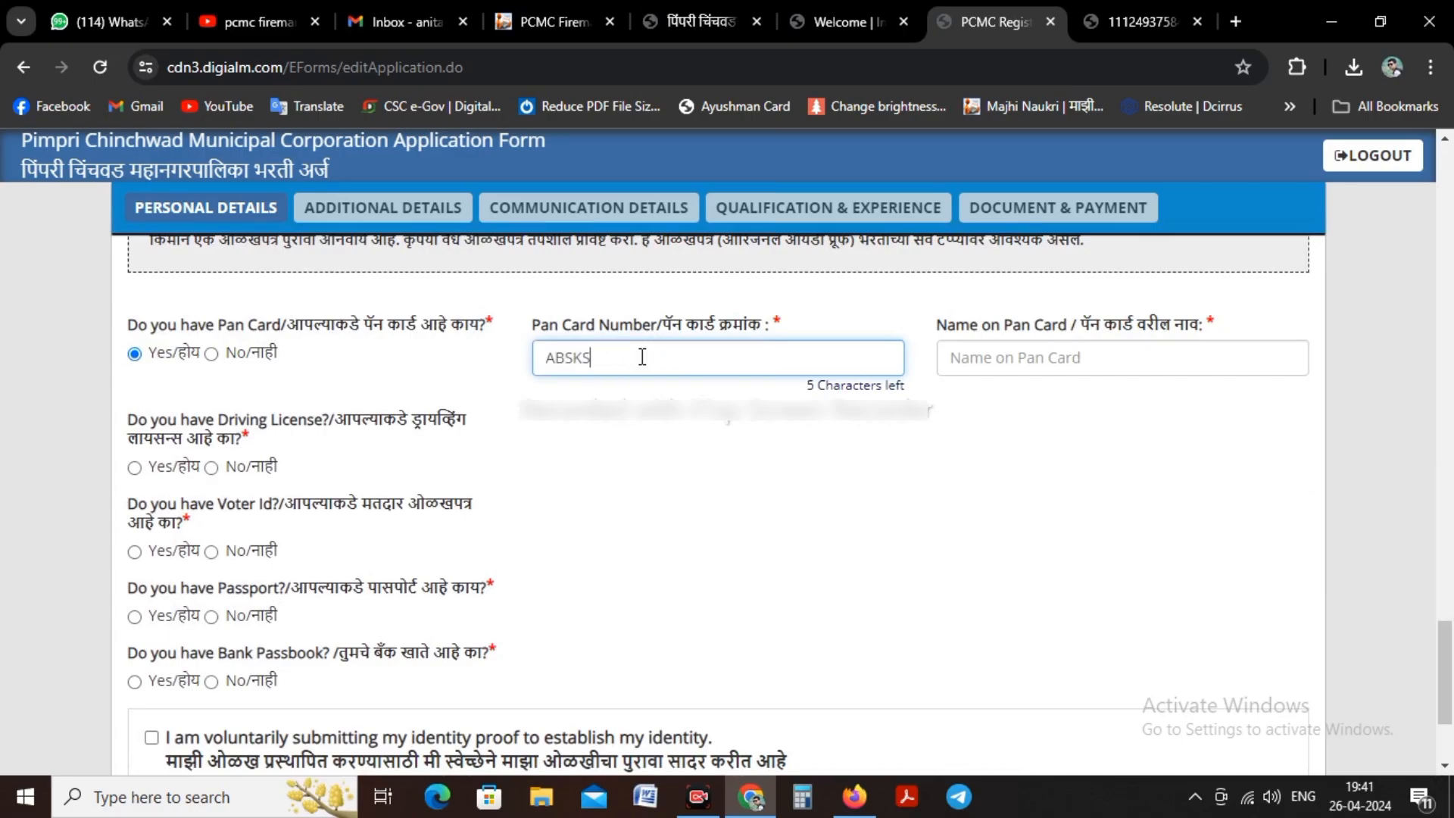
Step: Enter the candidate's full name as the name on the Pan Card
left_click(963, 360)
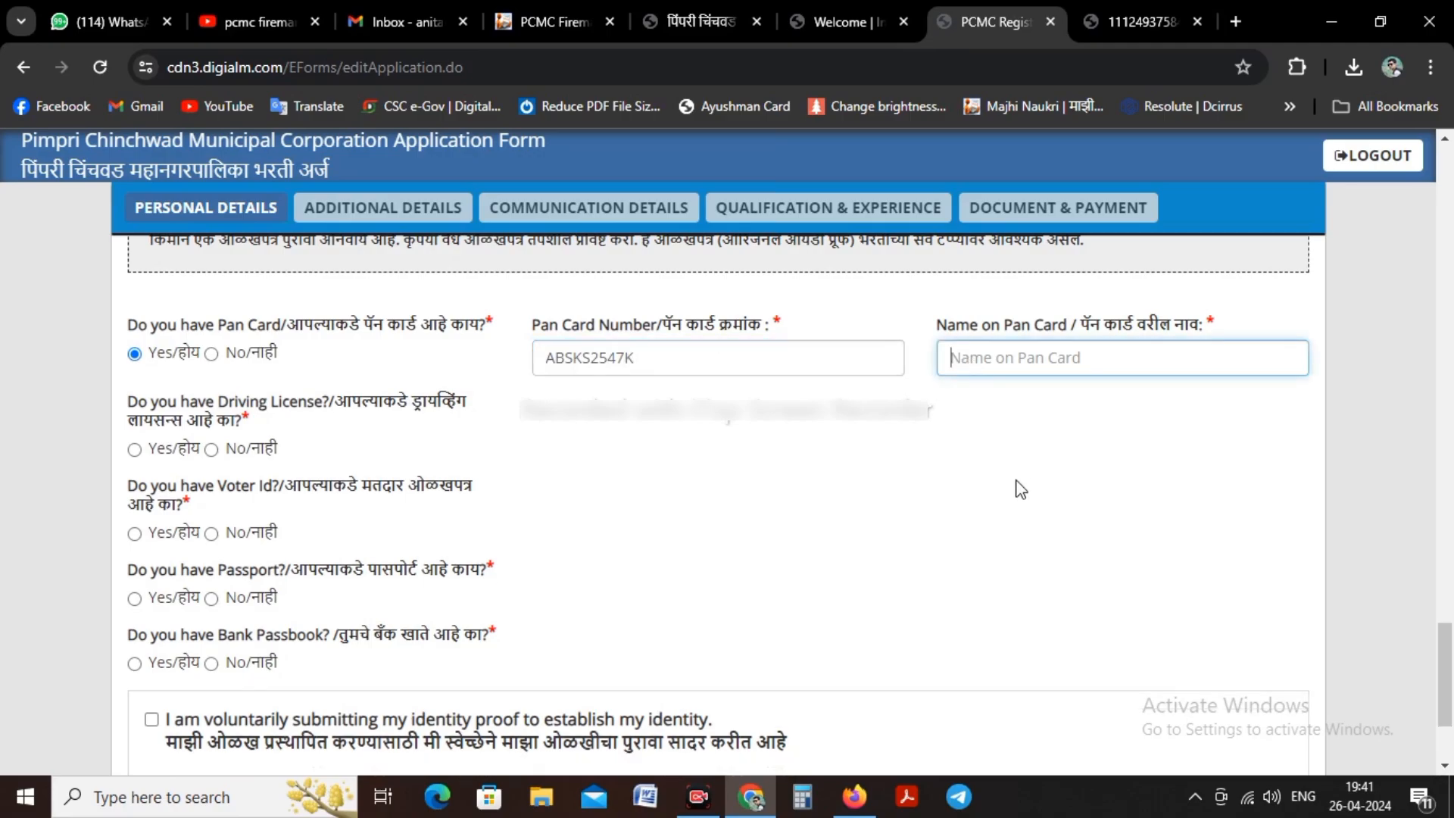
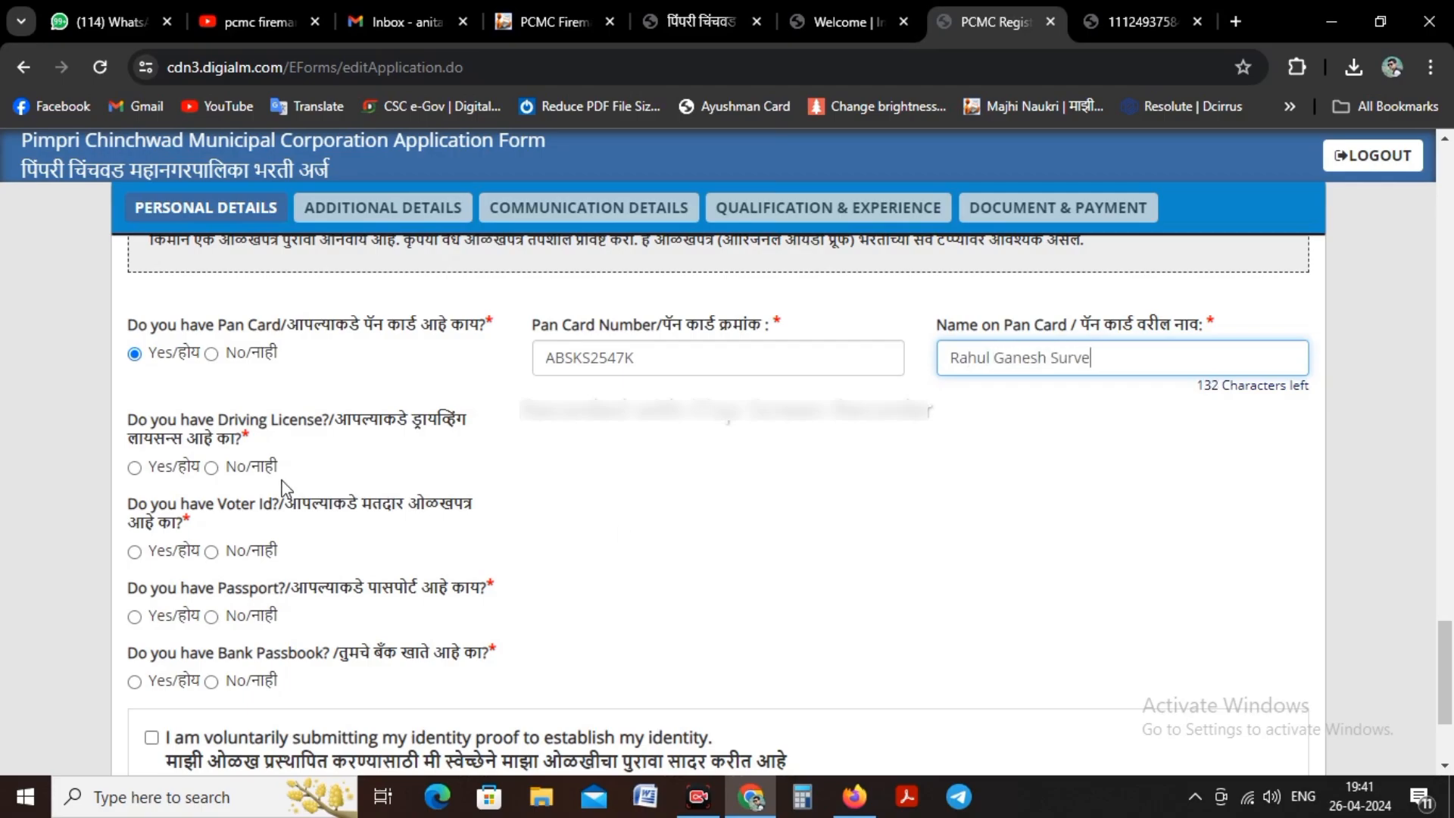
Step: Answer No for driving license, voter ID, passport and bank passbook, and tick the voluntary identity proof declaration
scroll(277, 477, "down", 1)
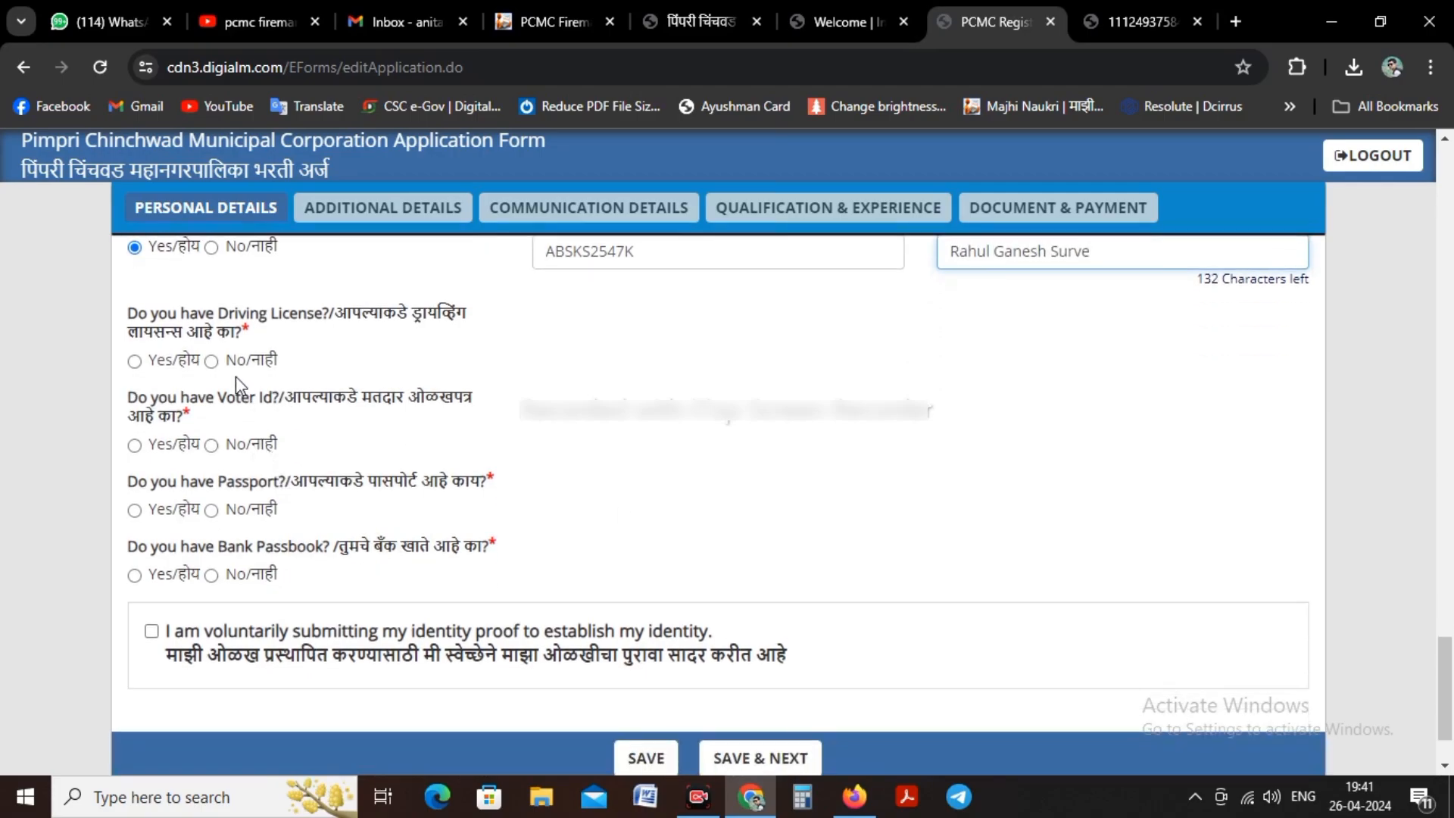
left_click(215, 378)
left_click(212, 343)
left_click(211, 426)
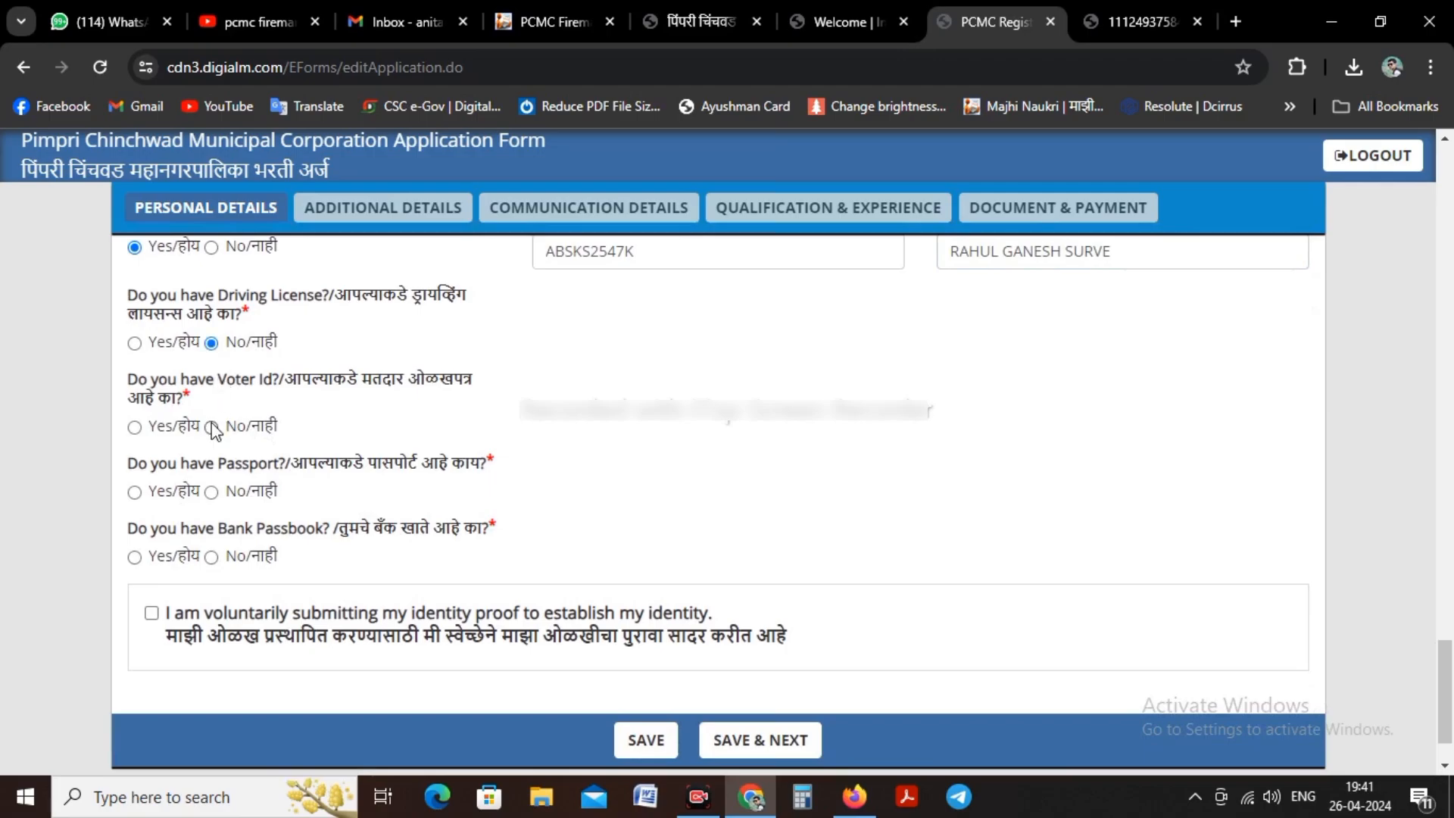
left_click(212, 492)
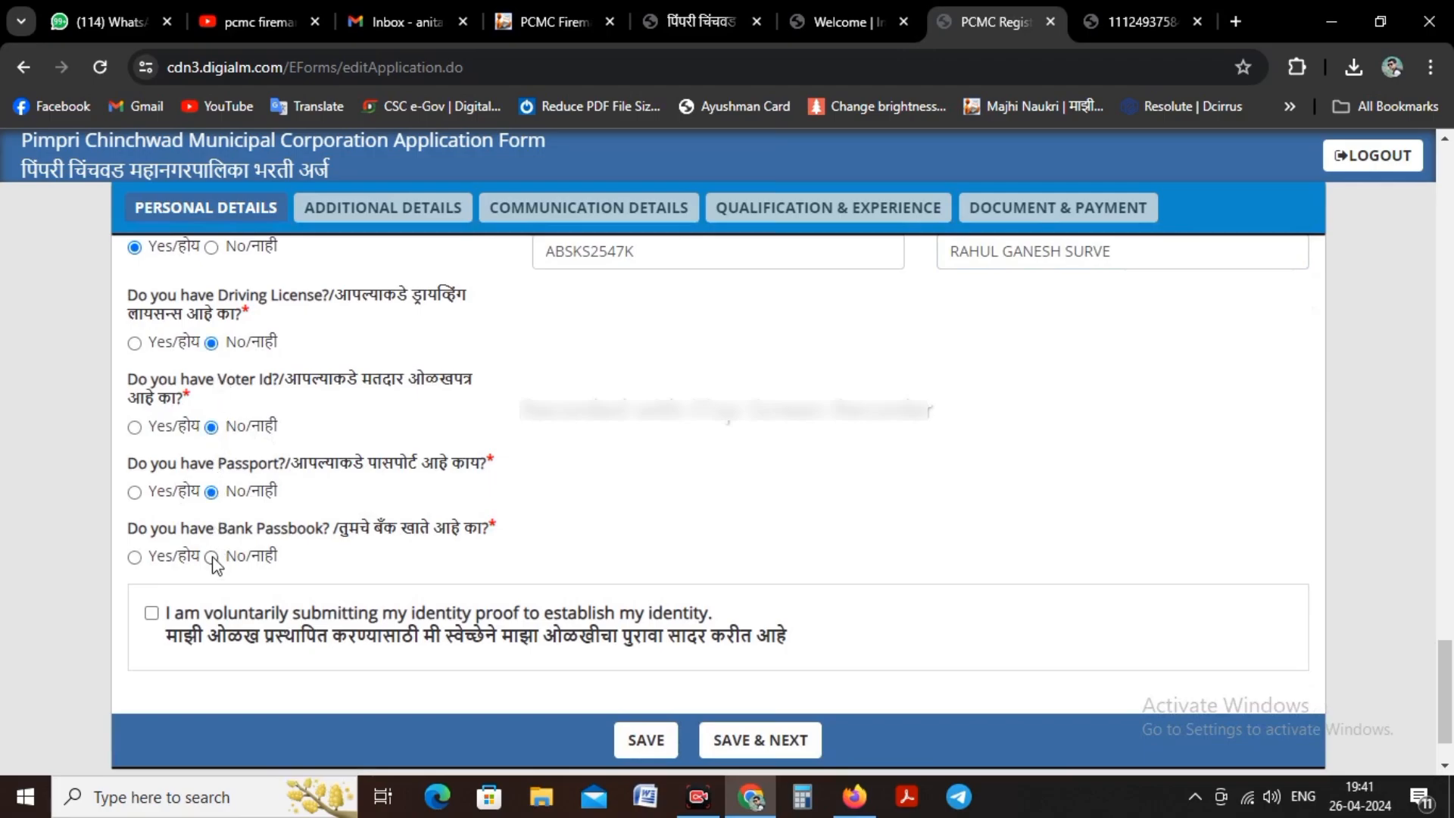
left_click(151, 615)
Step: Save the Personal Details section and proceed to Additional Details
scroll(769, 679, "down", 1)
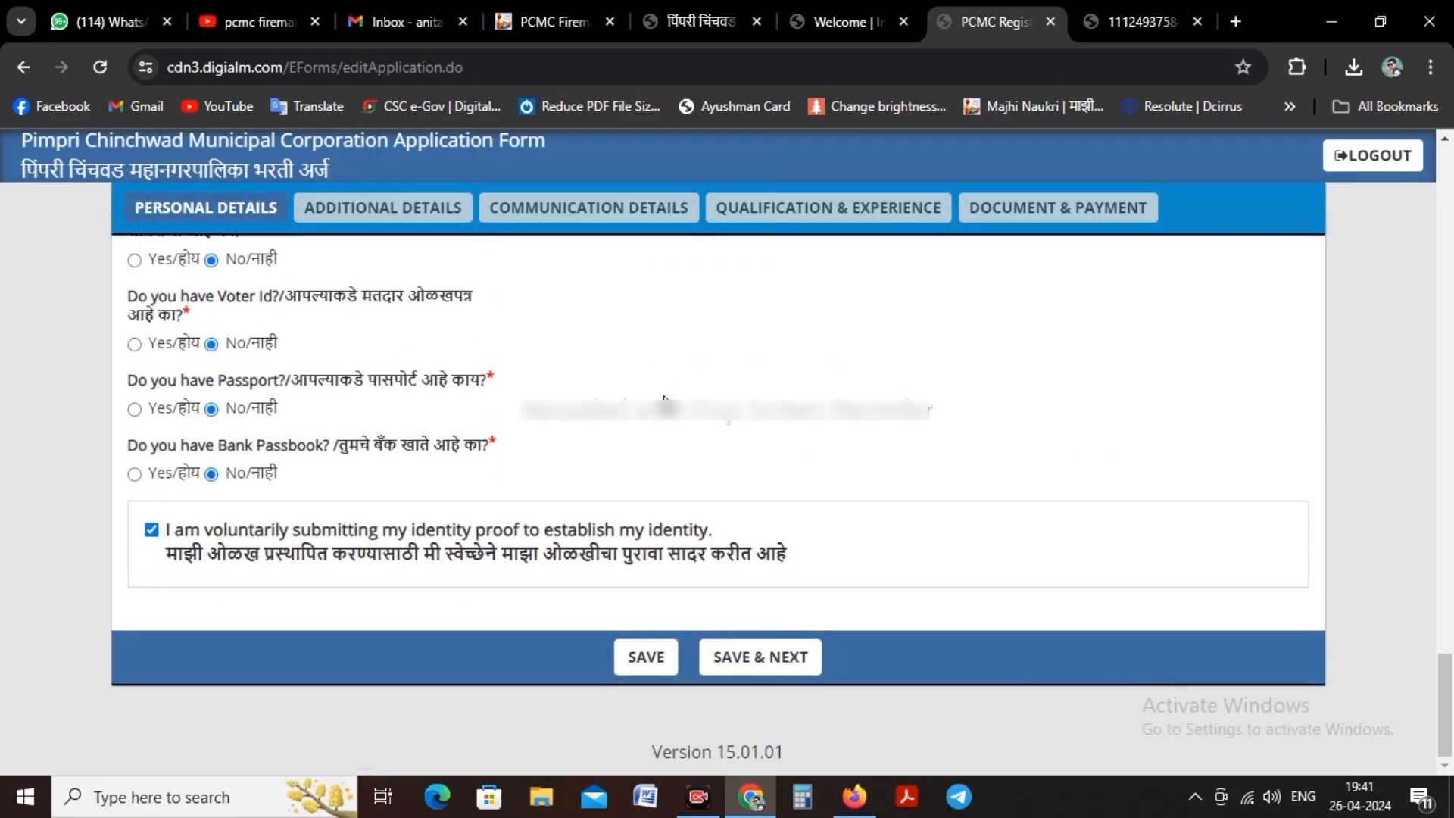
left_click(768, 680)
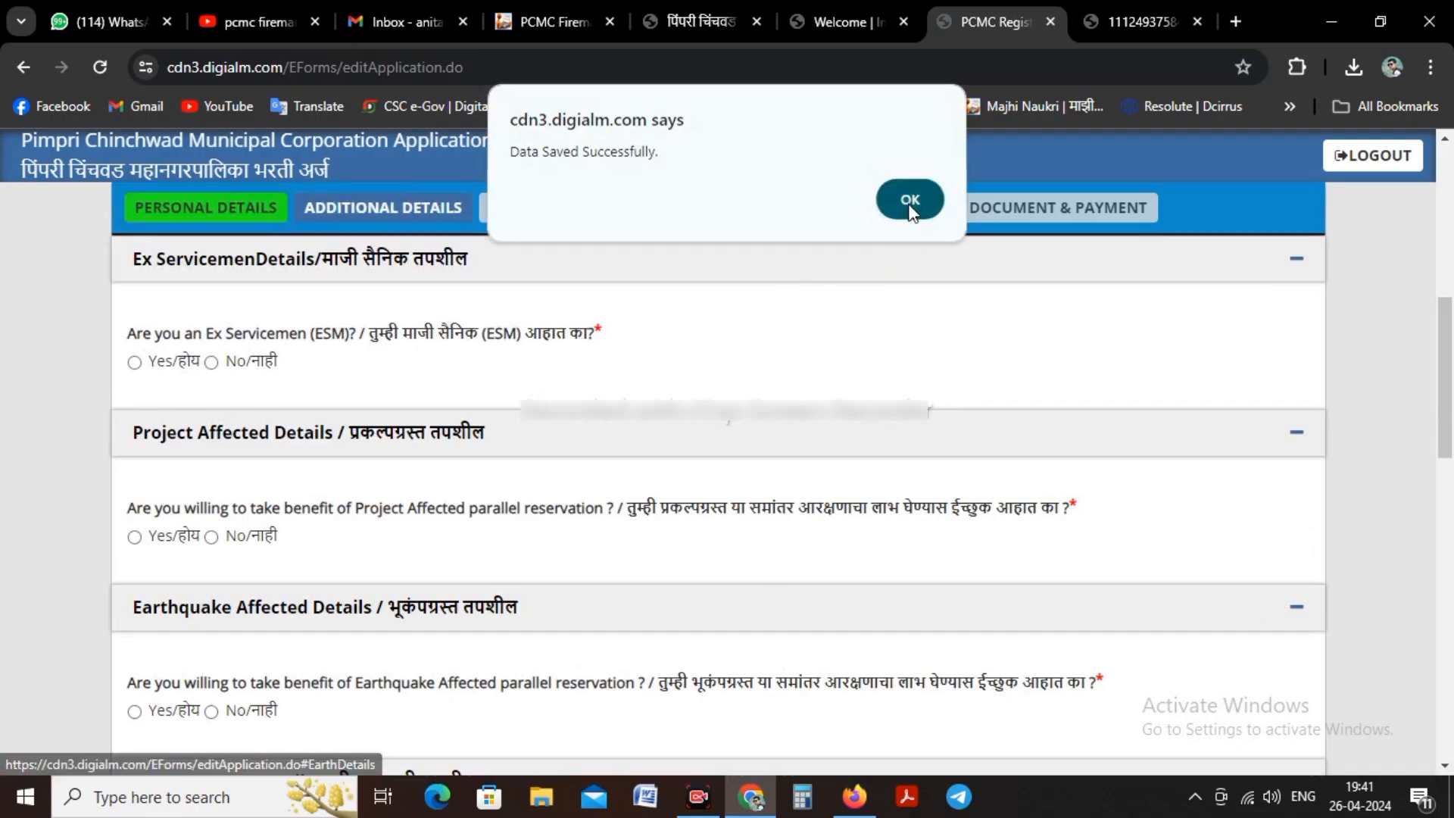
left_click(912, 201)
Step: Answer No to the ex-servicemen, project affected, earthquake affected, sports person and orphan reservation questions
left_click(211, 362)
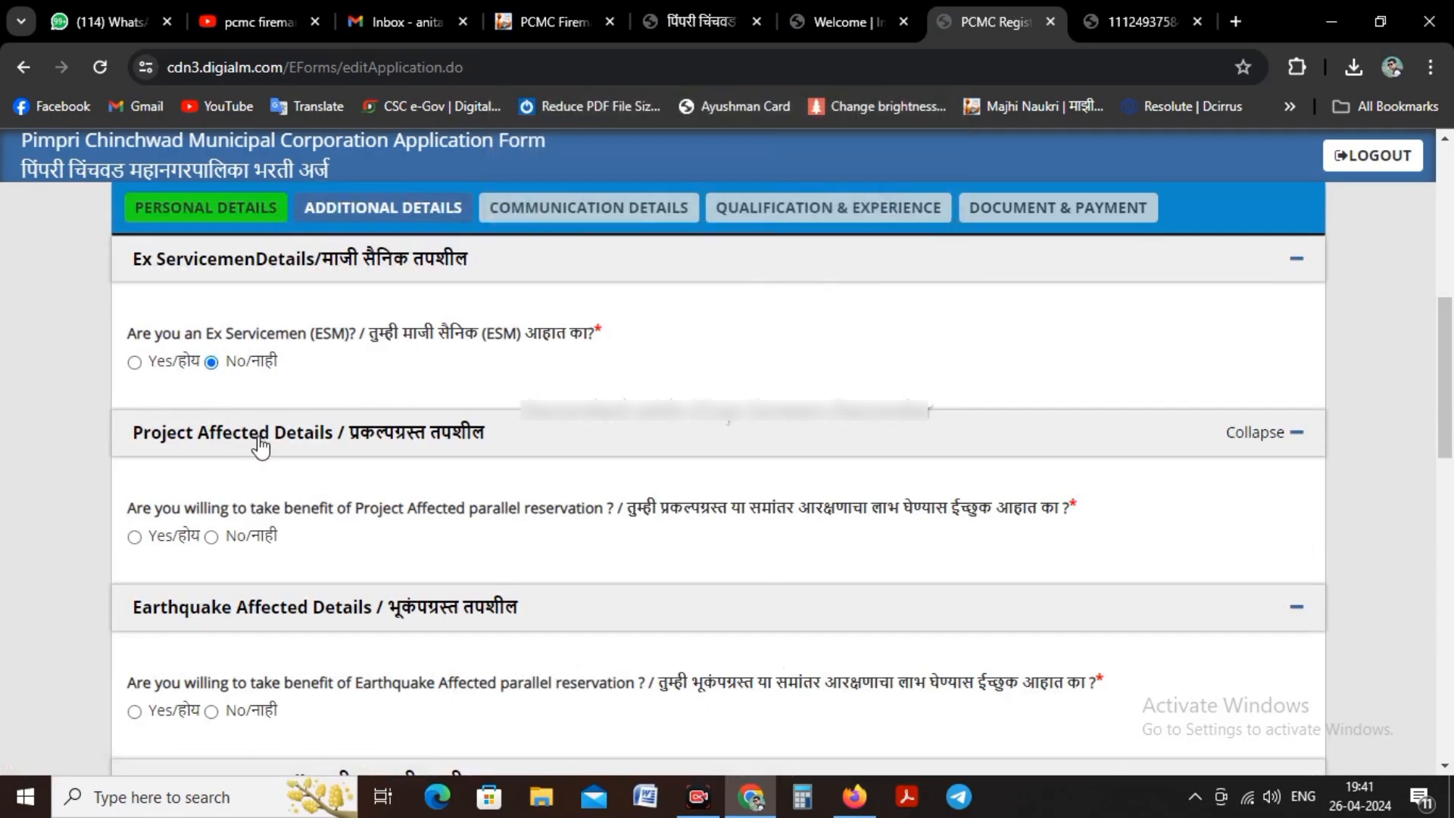
scroll(264, 454, "down", 1)
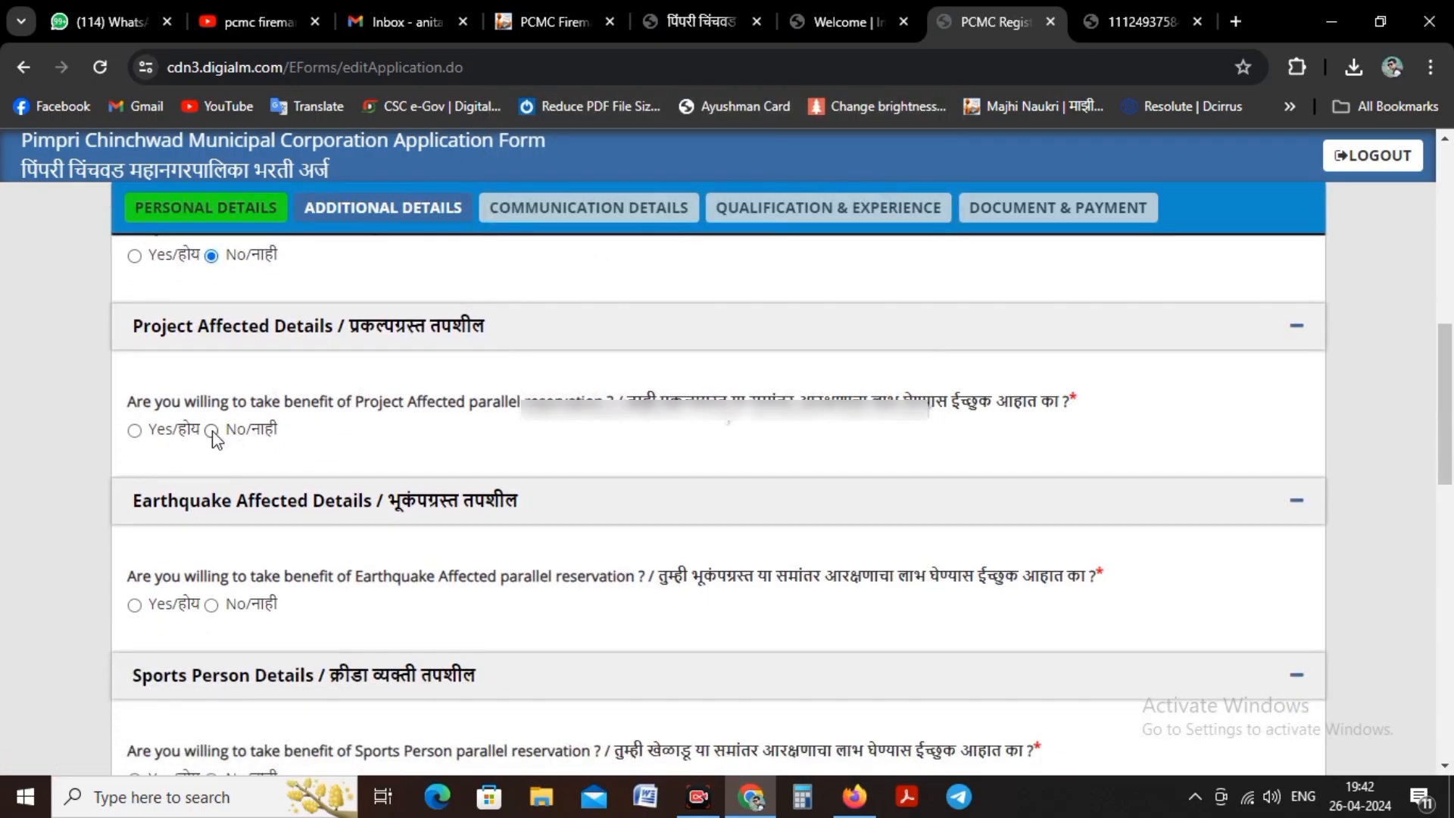
left_click(212, 604)
scroll(256, 533, "down", 3)
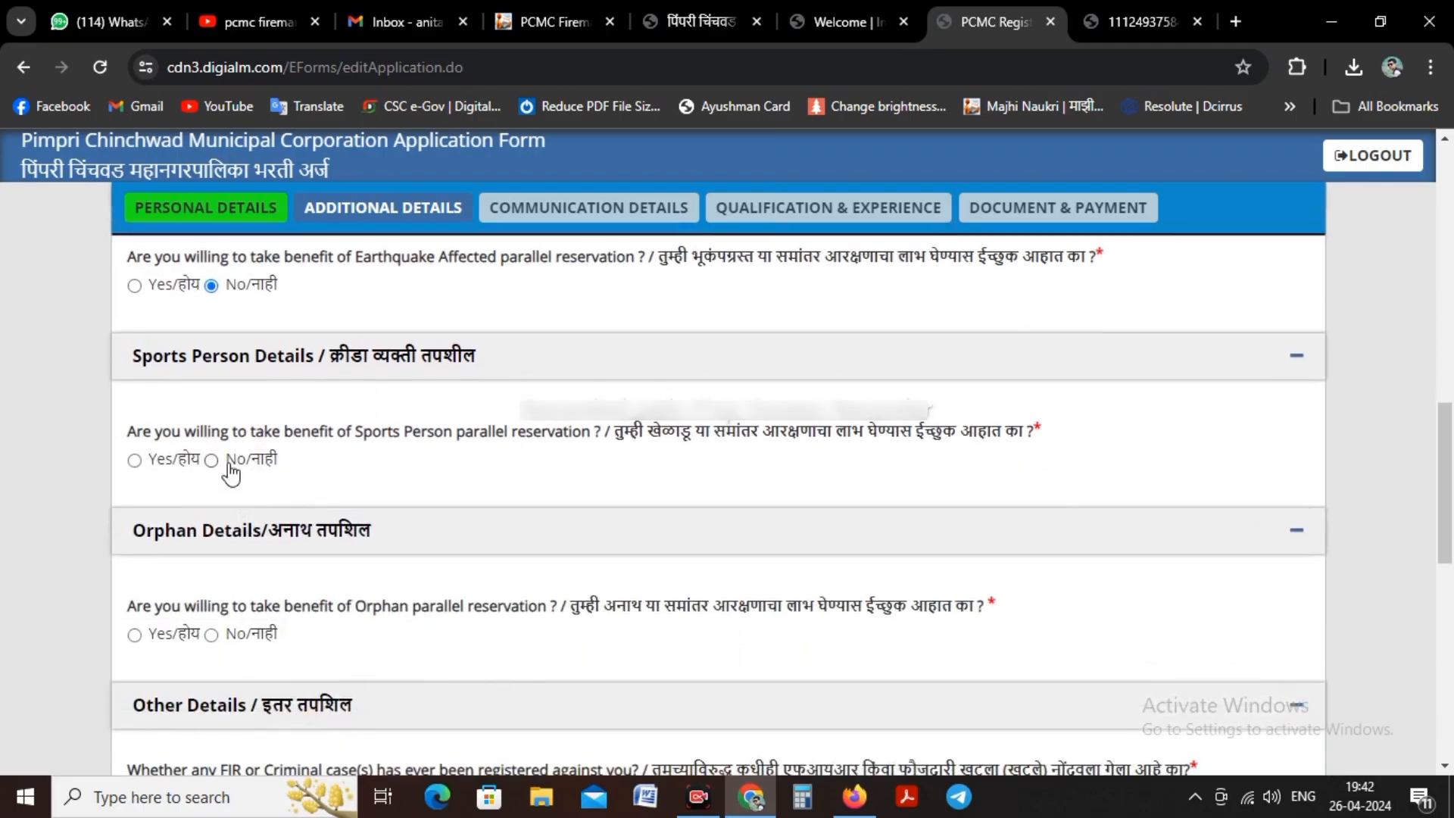
left_click(211, 460)
left_click(211, 635)
Step: Answer No to every legal and disciplinary question under Other Details, and save the section to proceed to Communication Details
scroll(211, 637, "down", 4)
left_click(211, 479)
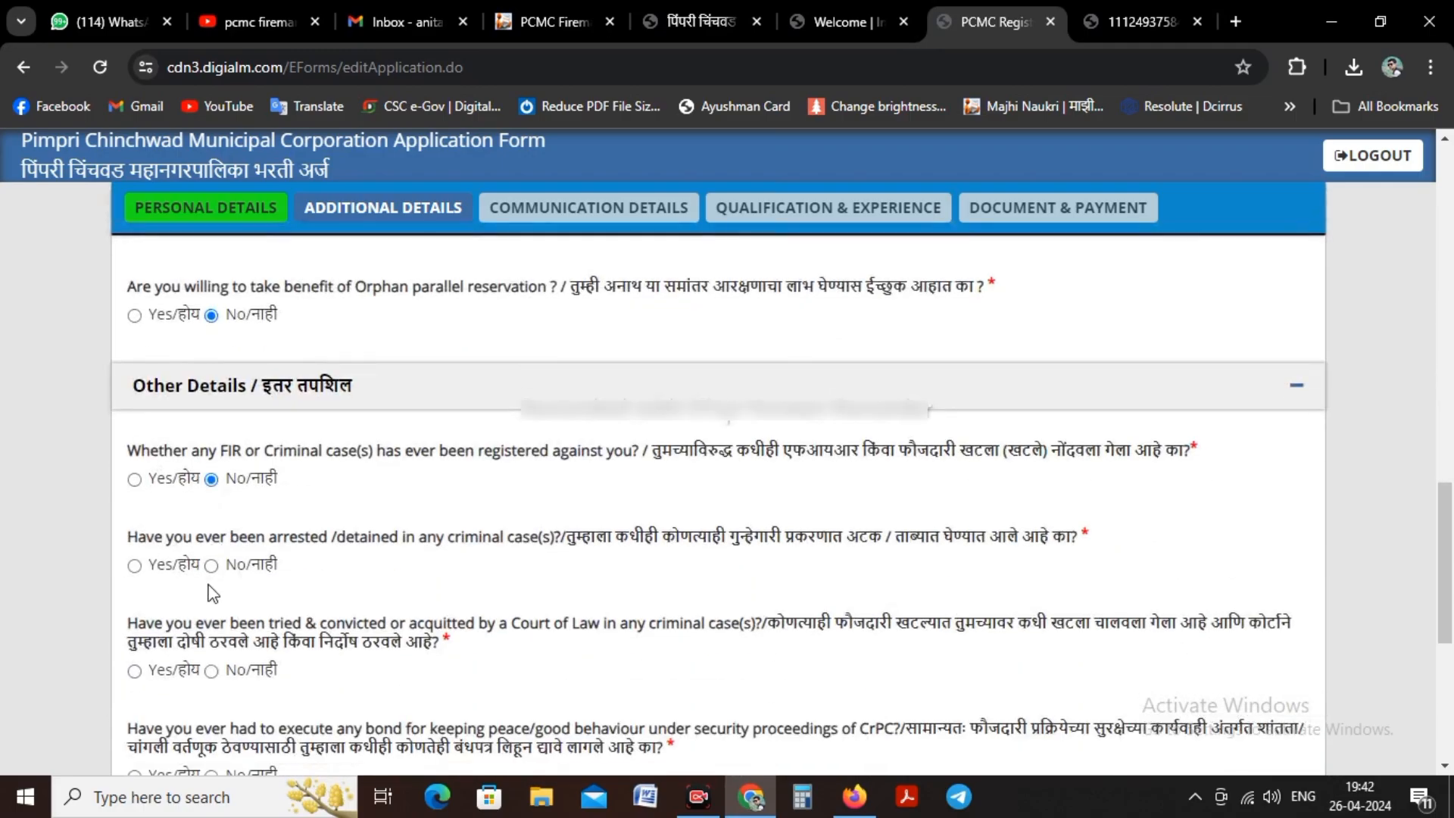
left_click(211, 565)
scroll(212, 573, "down", 3)
left_click(211, 480)
left_click(212, 564)
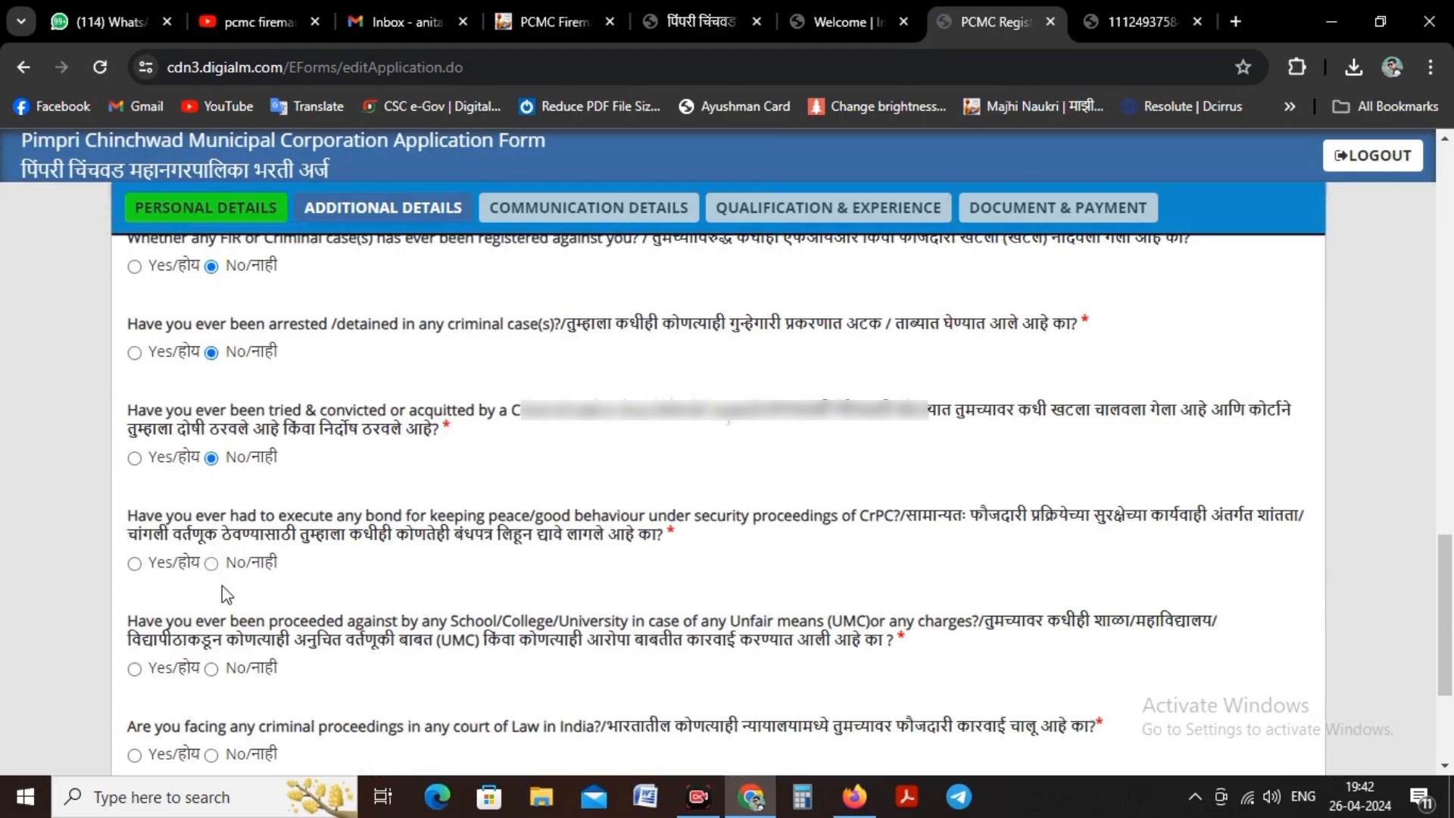
scroll(216, 575, "down", 3)
left_click(211, 422)
left_click(211, 508)
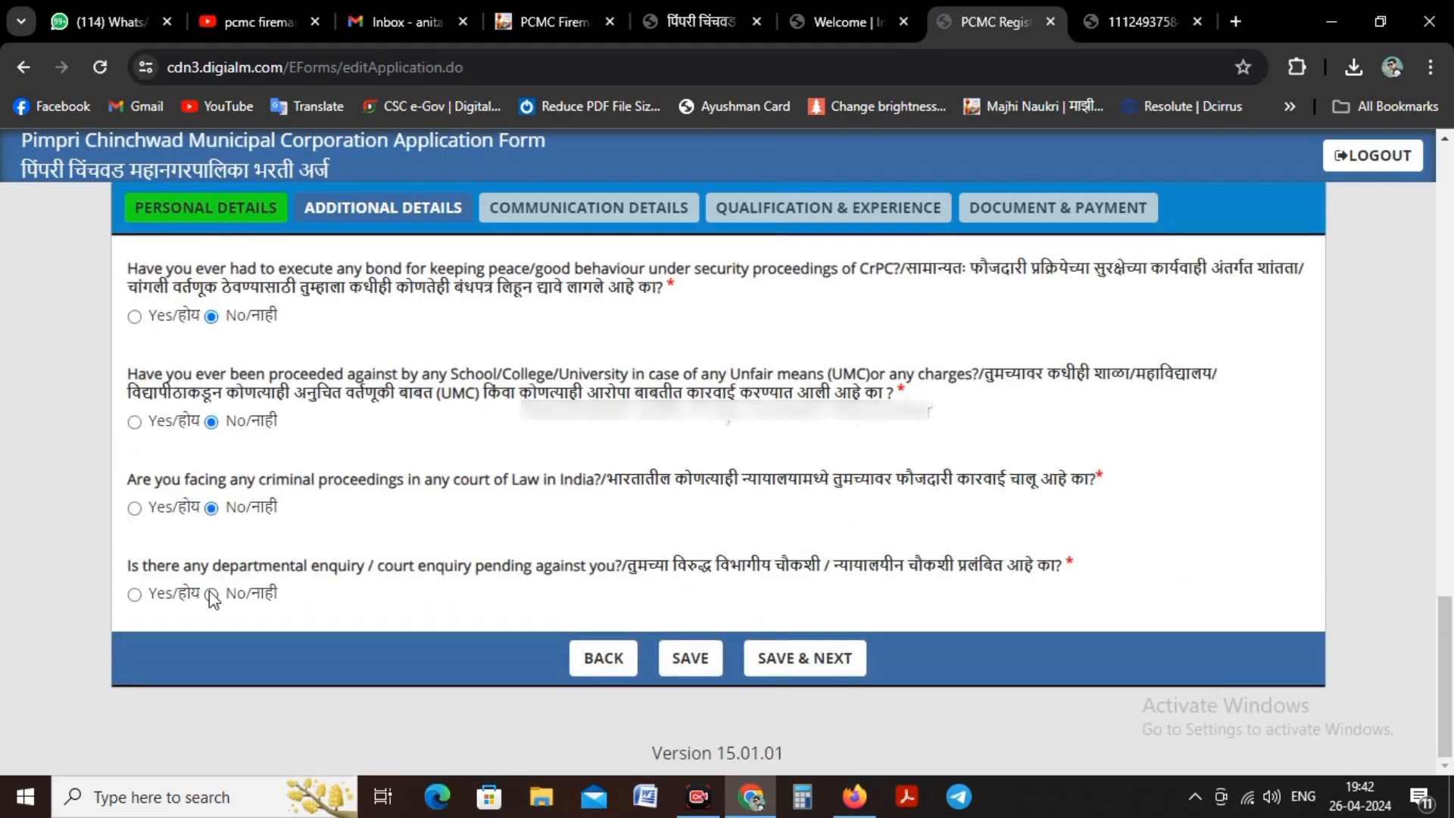
left_click(780, 658)
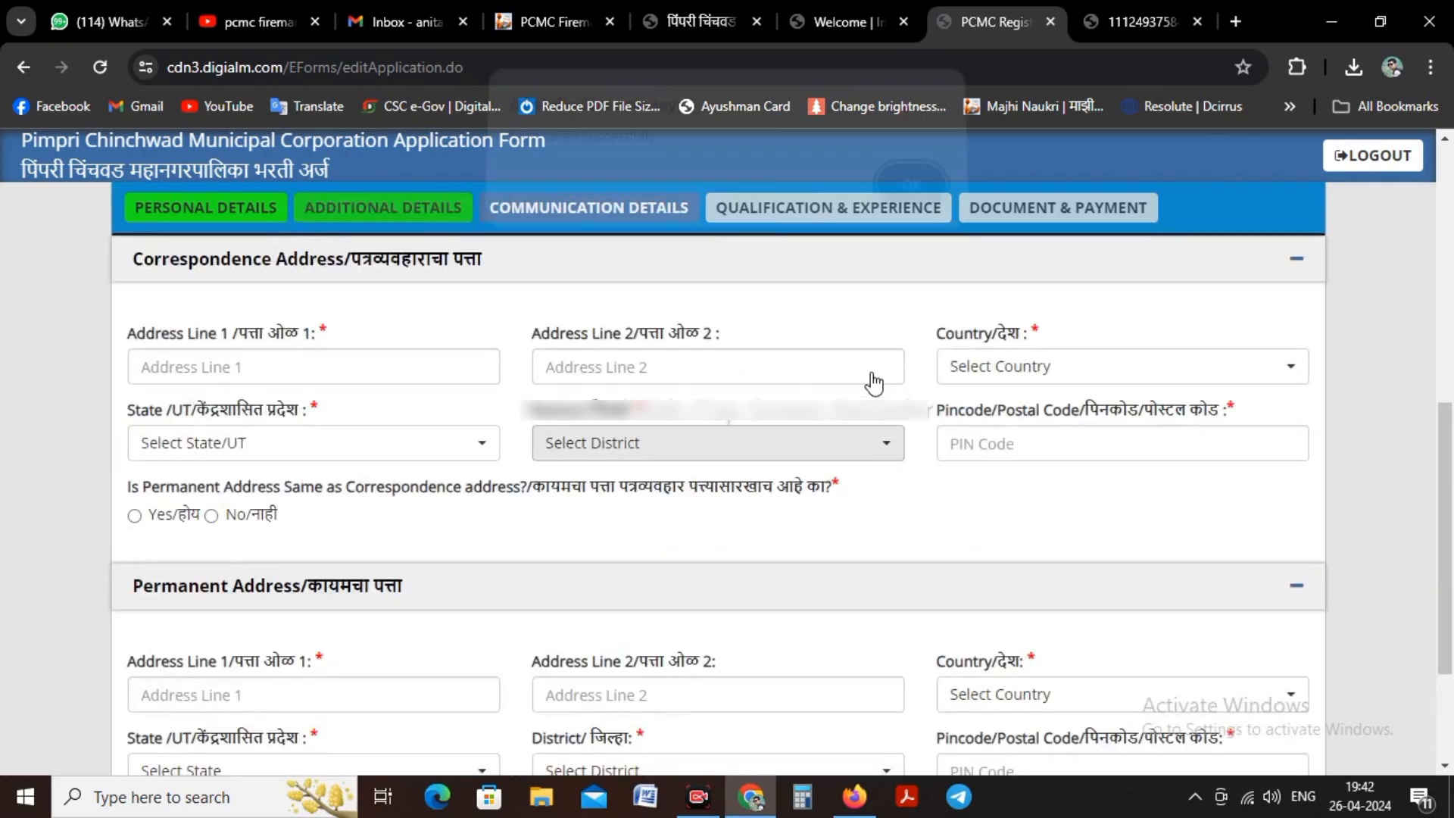
left_click(911, 204)
Step: Enter both lines of the candidate's correspondence address and select India as its country
left_click(285, 377)
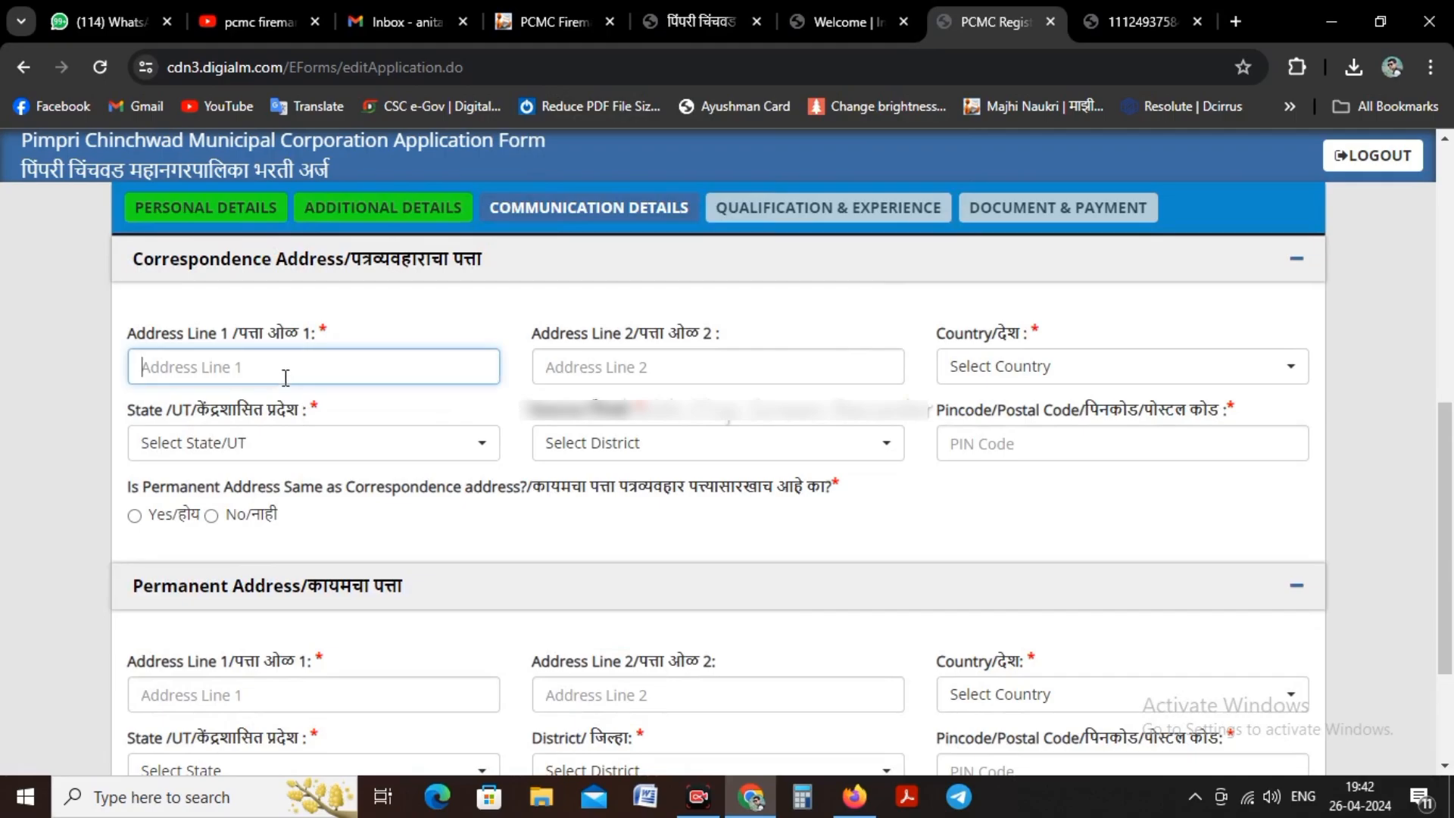
type("AT Post Vita")
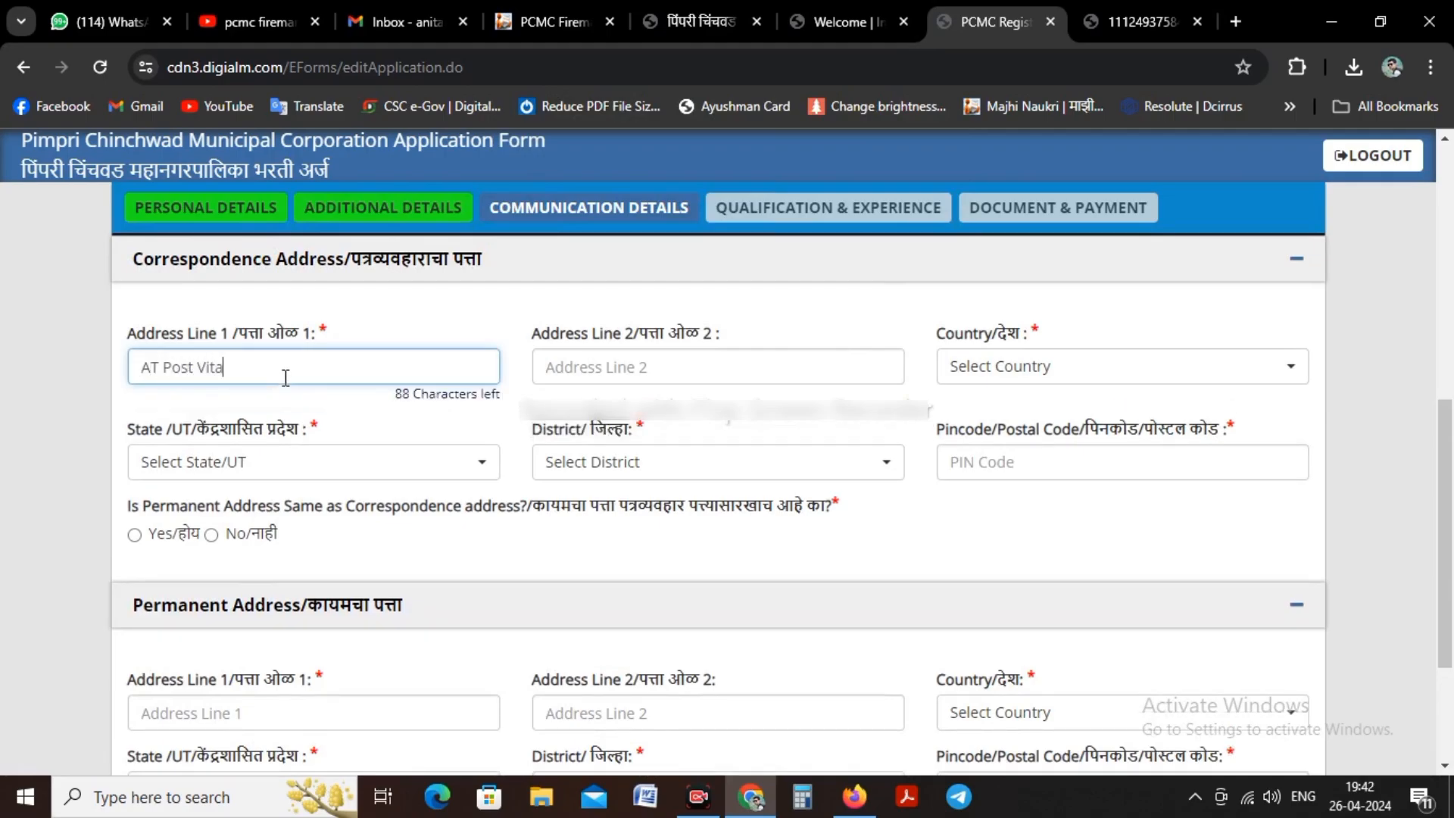
key("Tab")
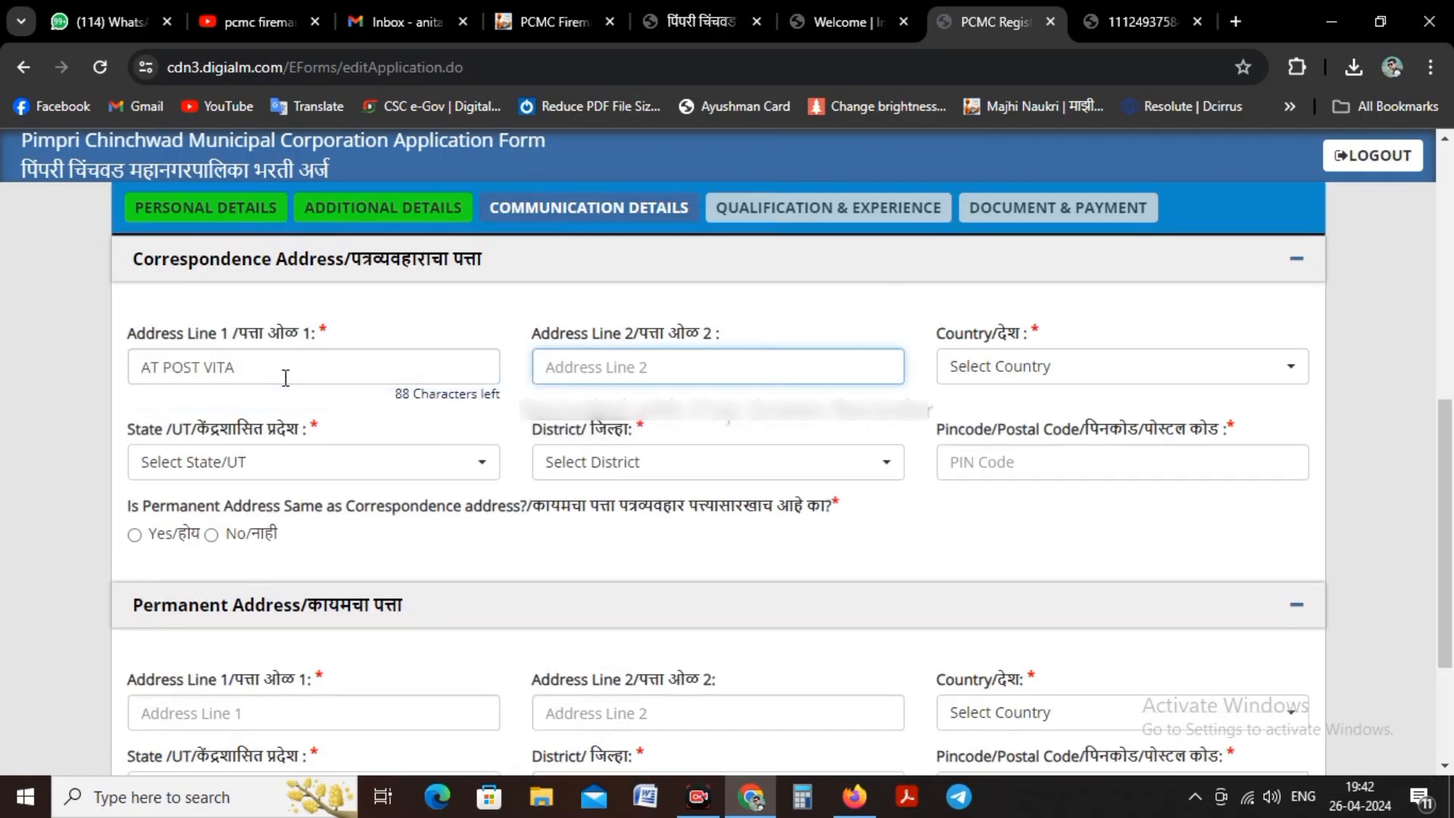
type("Tal Khanapur")
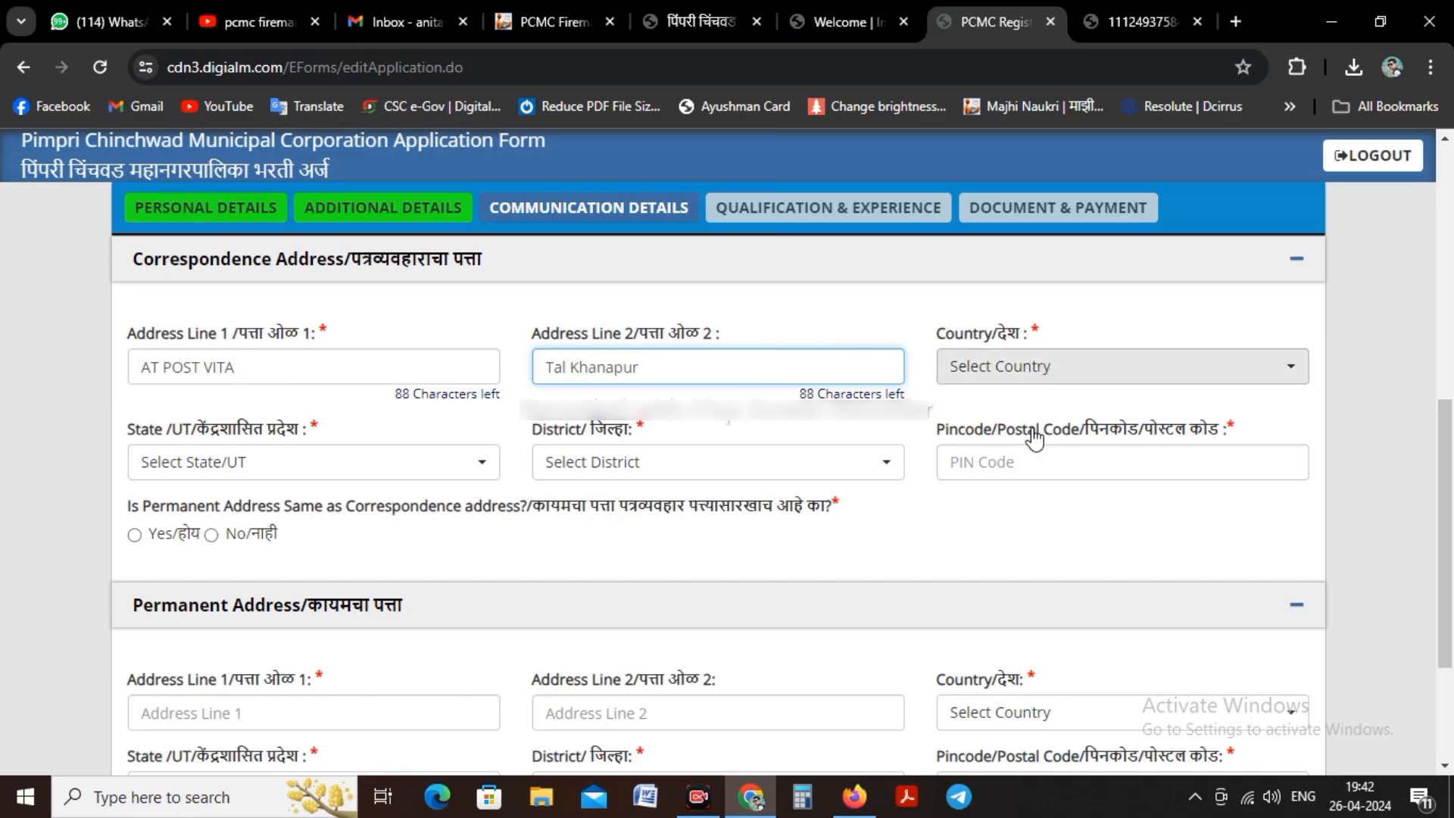
left_click(1045, 367)
left_click(992, 481)
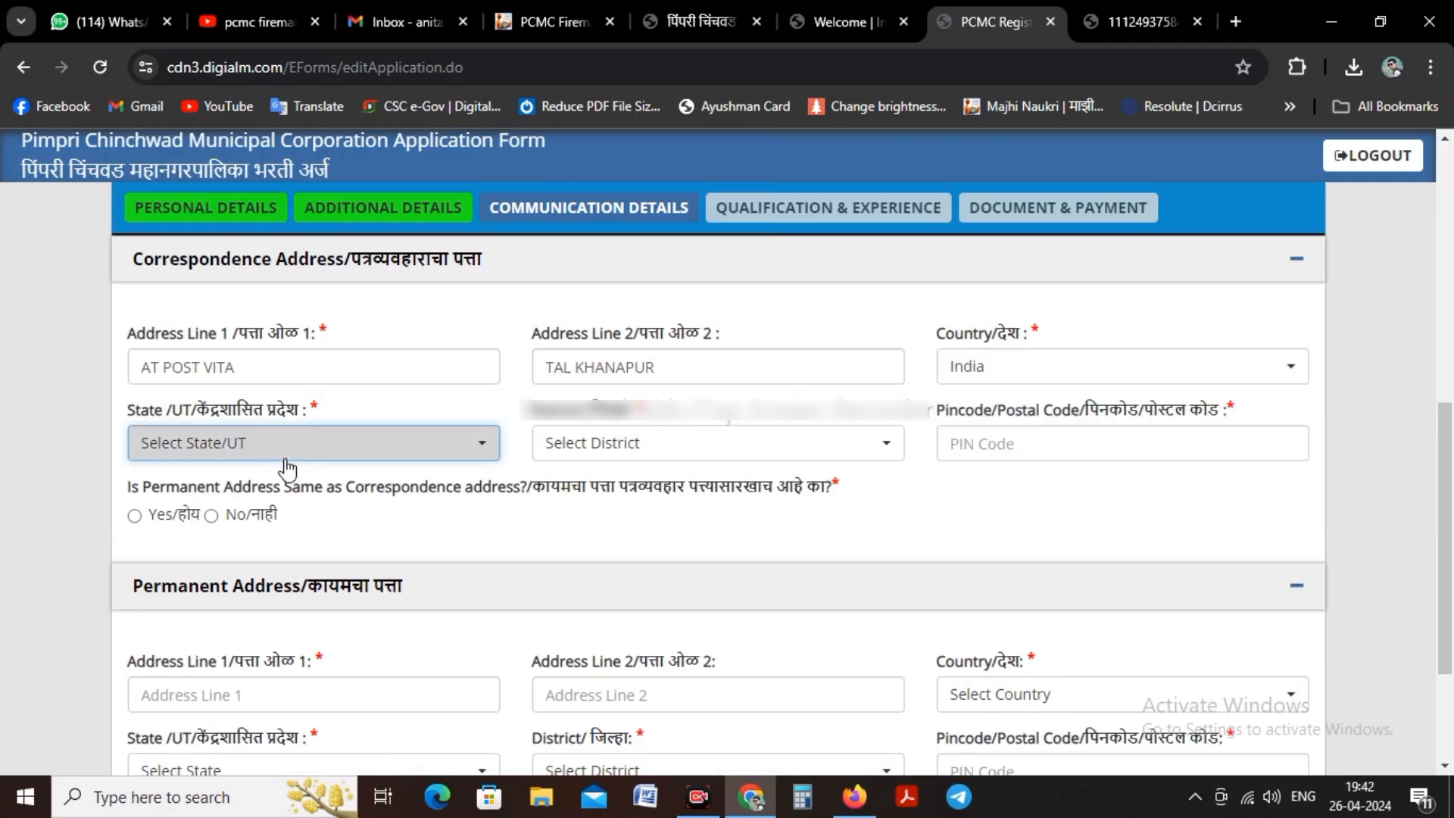
Step: Select Maharashtra as the state and Sangli as the district of the correspondence address
left_click(288, 446)
scroll(276, 579, "down", 4)
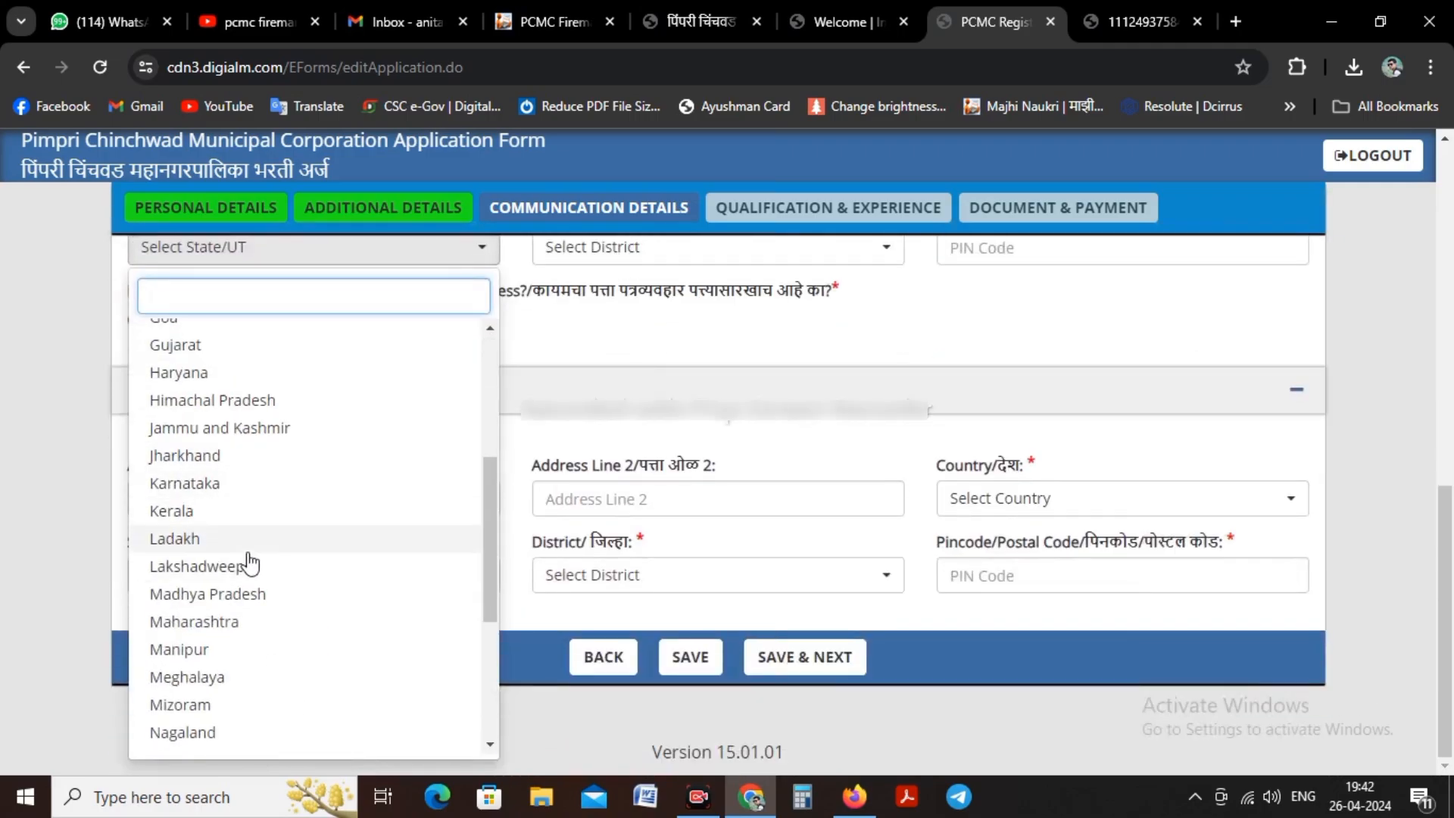
key("Return")
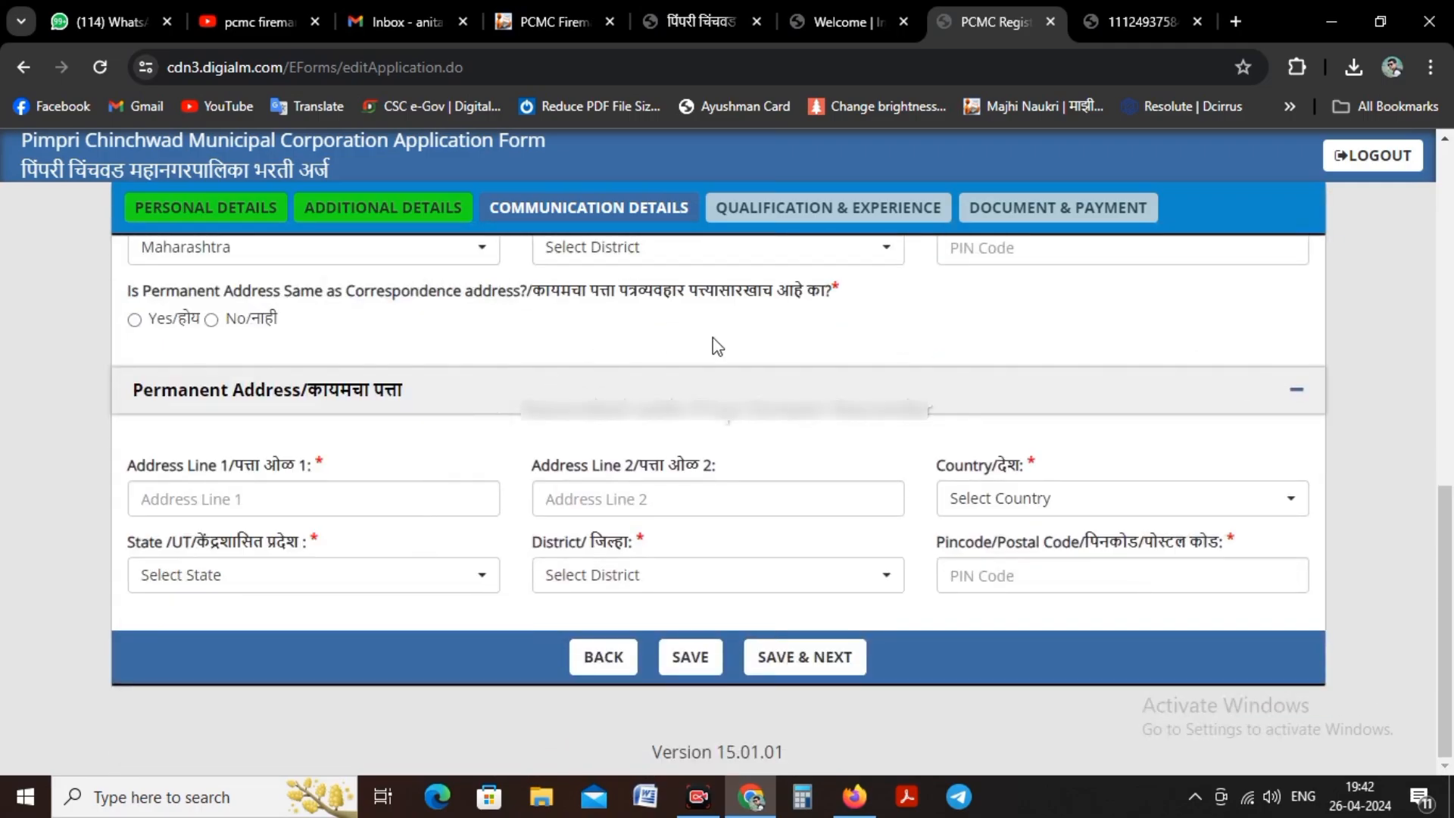
scroll(712, 341, "up", 3)
left_click(640, 465)
type("s")
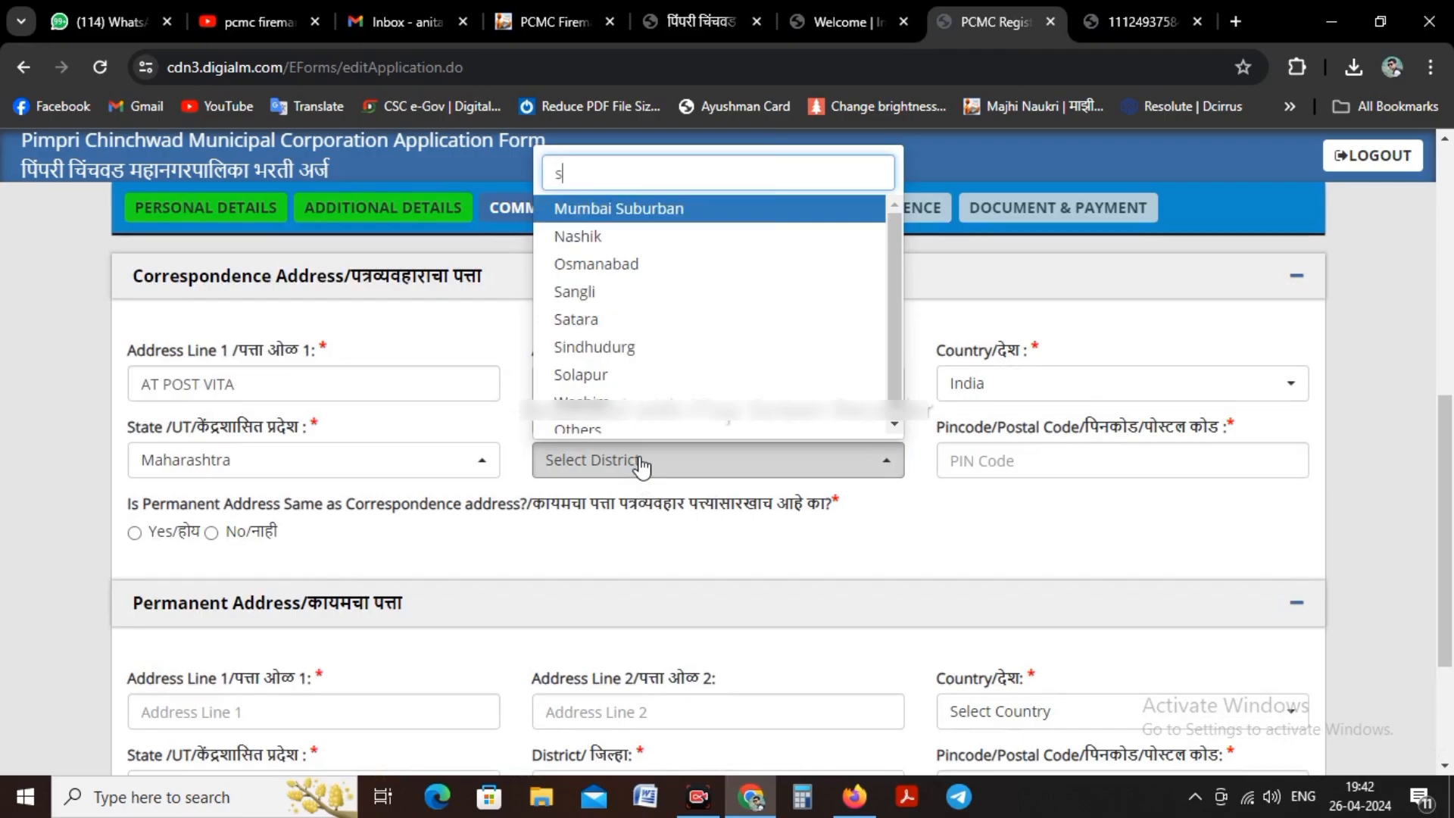
key("Down")
key("Down")
key("Down")
key("Return")
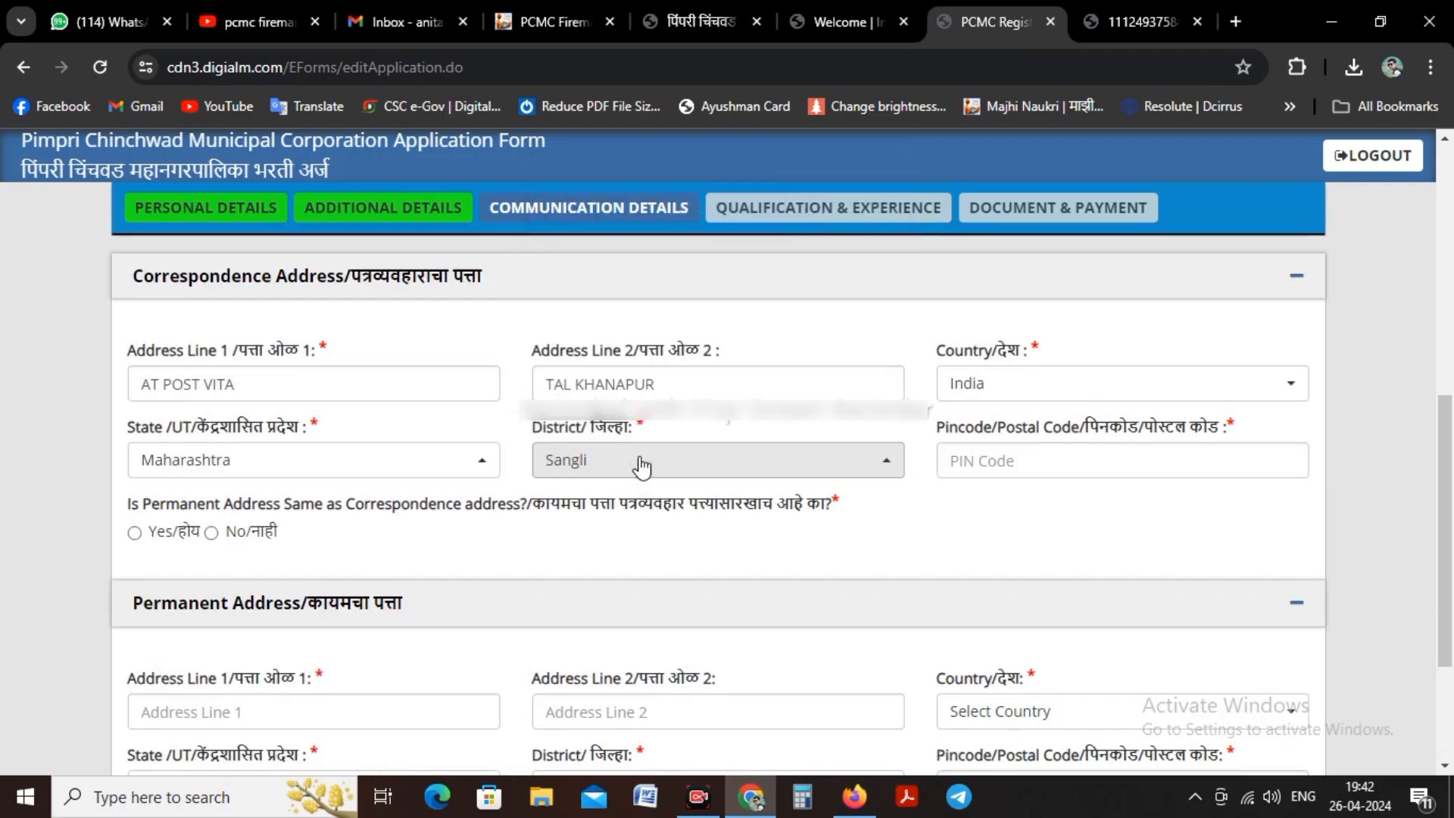
Step: Enter the correspondence address PIN code and answer Yes to the permanent address being the same
left_click(1163, 453)
type("415311")
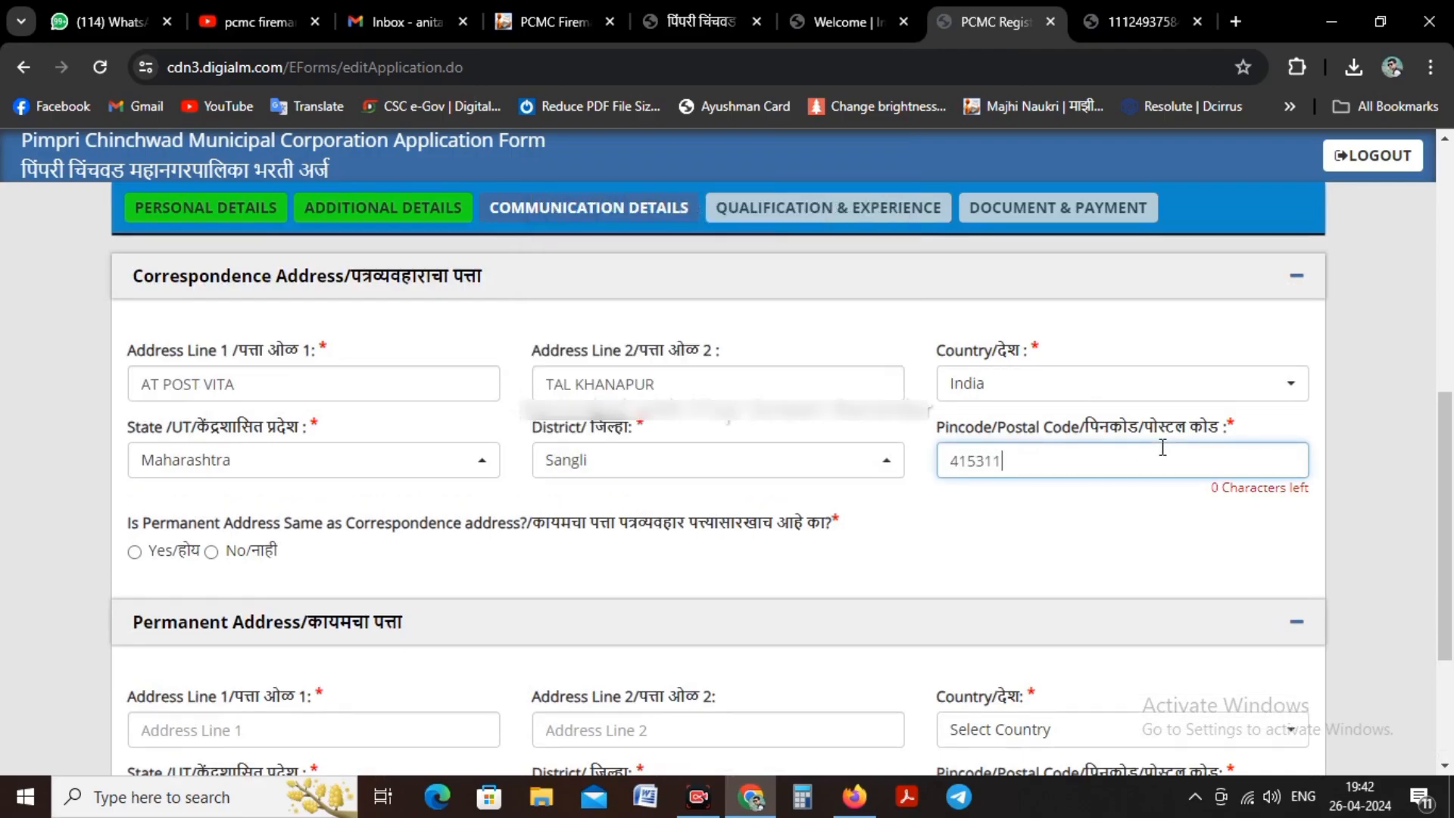
left_click(133, 570)
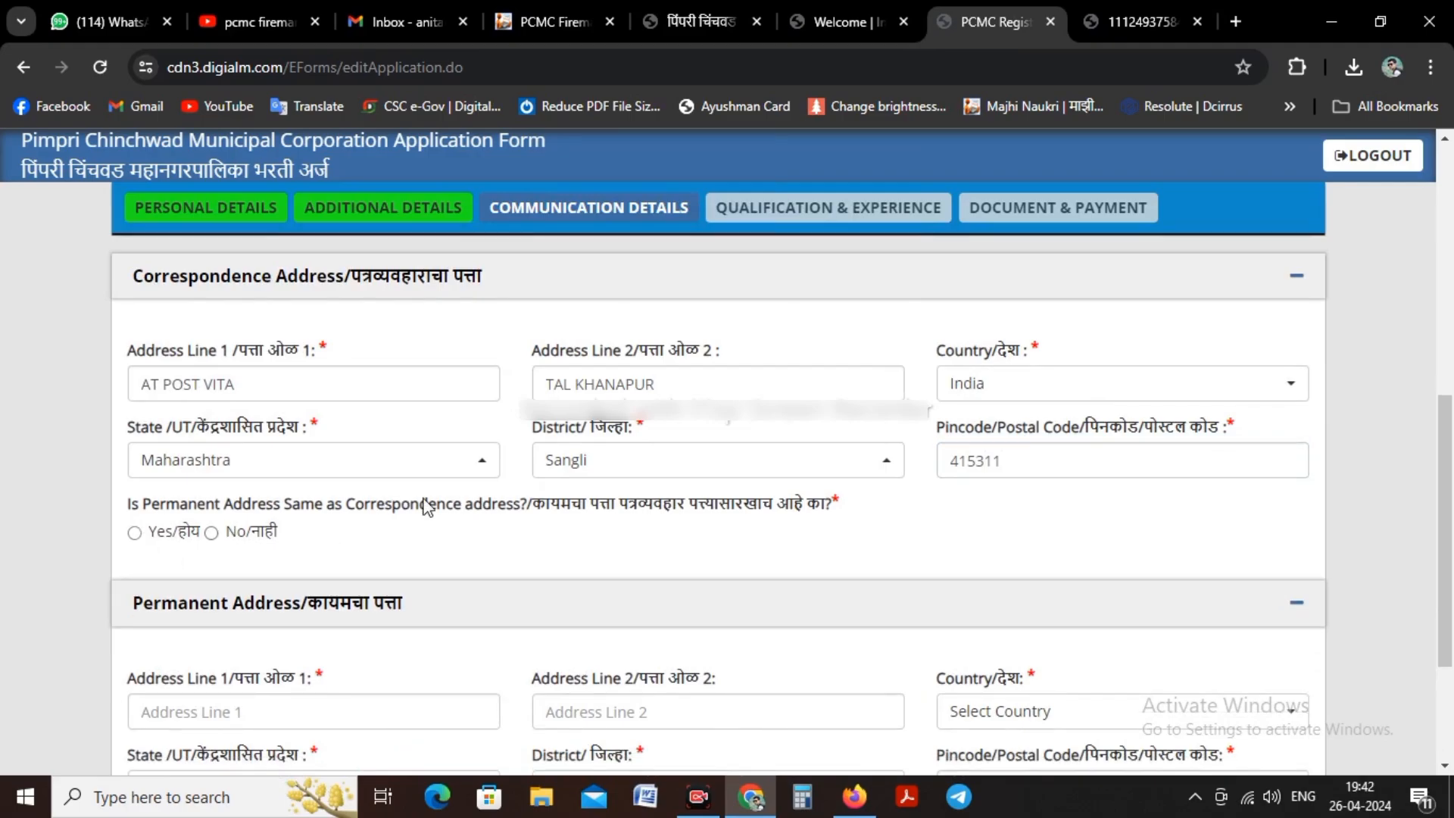
Step: Save the Communication Details section and proceed to Qualification & Experience
scroll(493, 512, "down", 2)
left_click(852, 760)
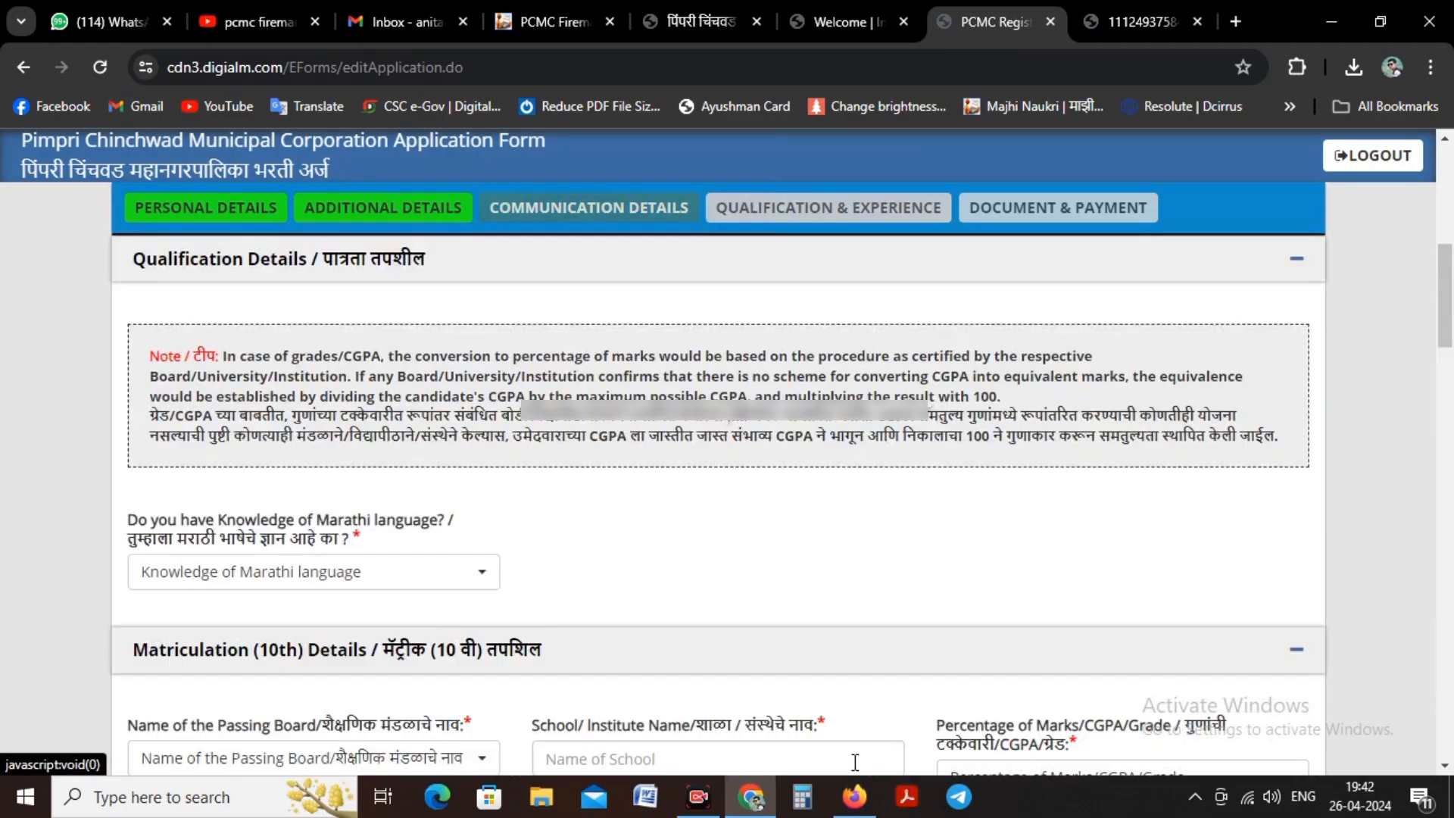
left_click(901, 219)
Step: Answer Yes to knowledge of the Marathi language and select Maharashtra State Board as the matriculation passing board
scroll(905, 230, "down", 1)
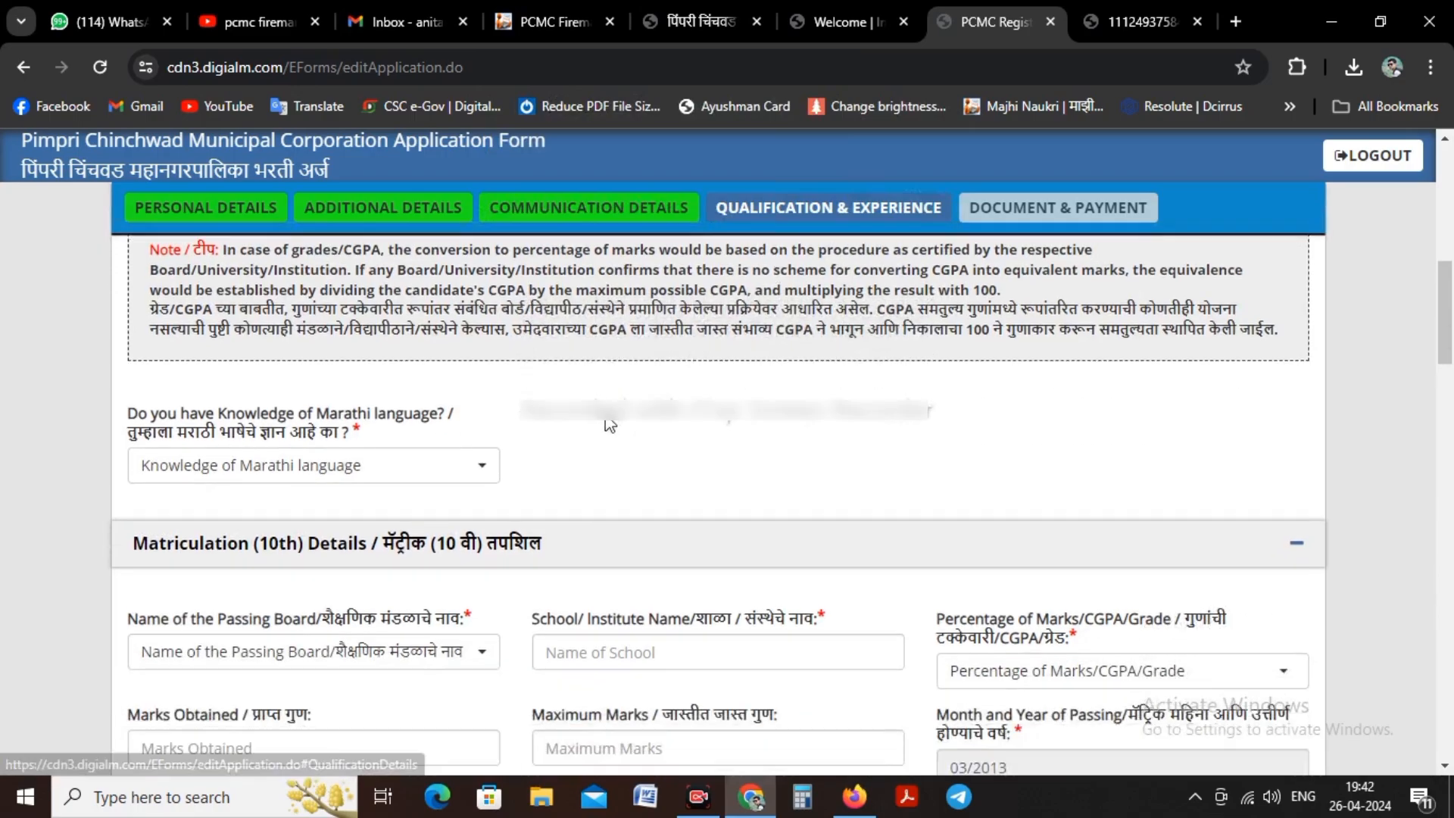
left_click(201, 474)
left_click(199, 575)
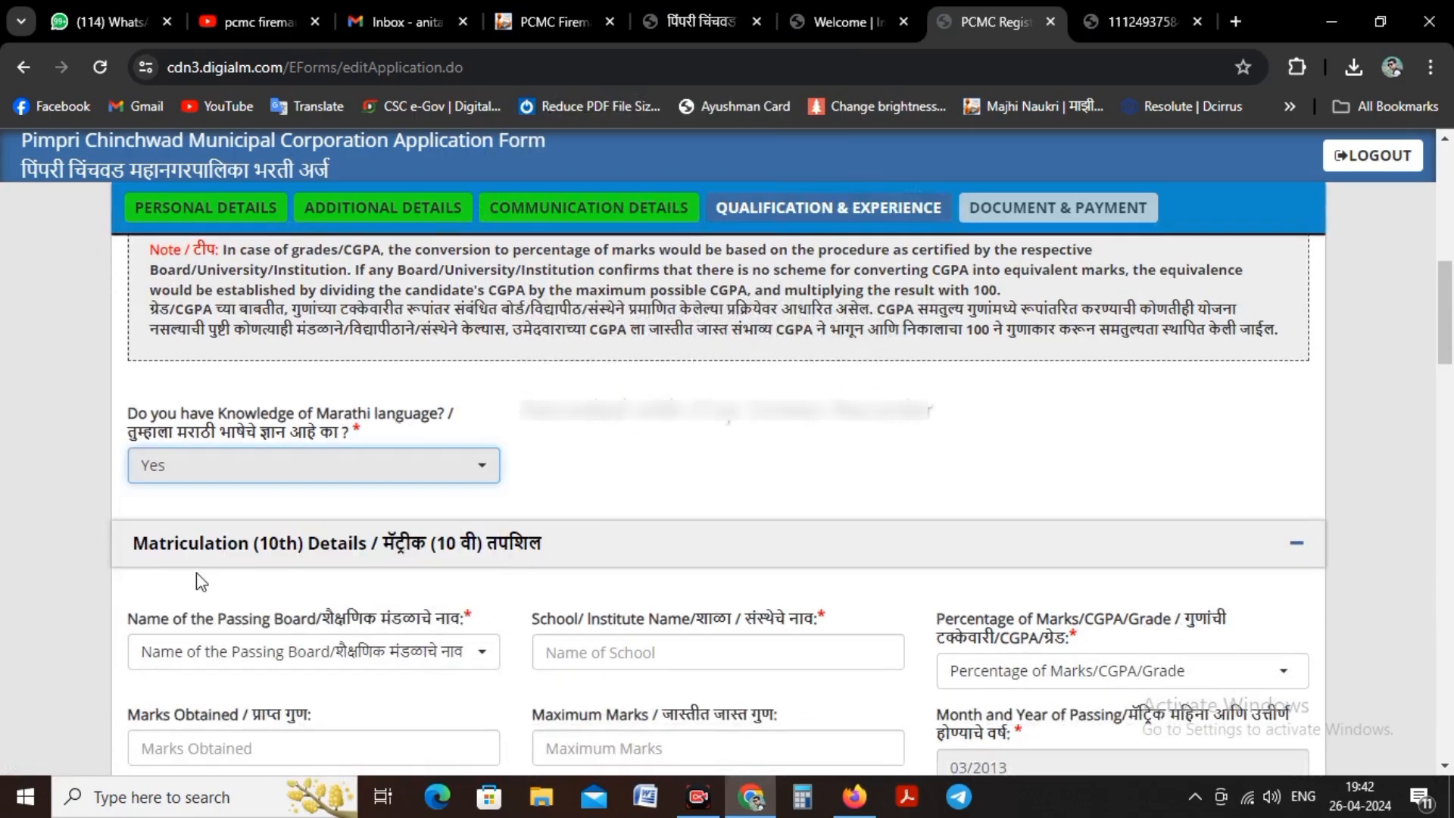
scroll(445, 458, "down", 1)
scroll(444, 458, "down", 2)
left_click(285, 443)
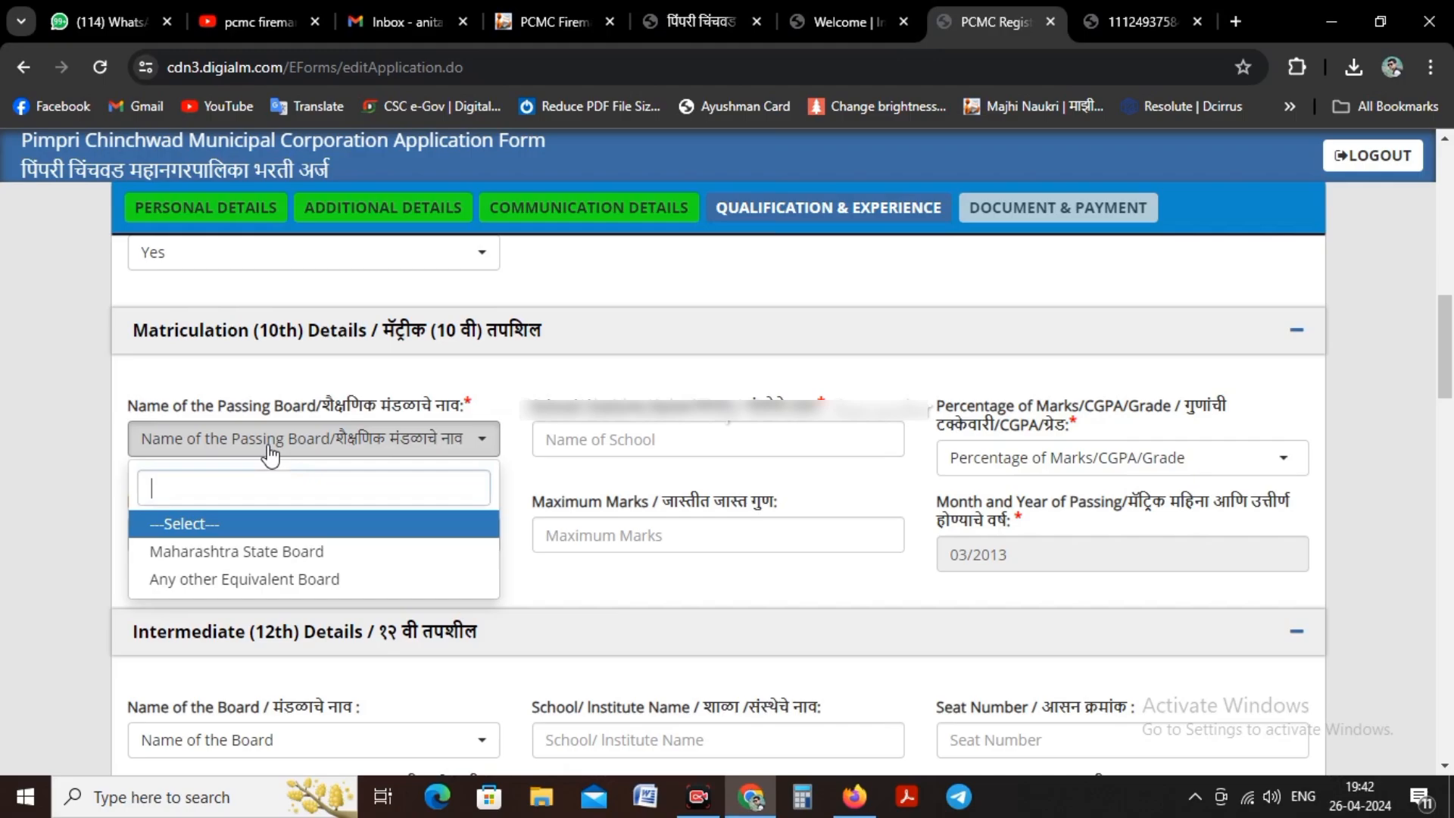
left_click(280, 550)
Step: Set the matriculation result type to Percentage, with 425 marks obtained out of a maximum of 500
left_click(737, 448)
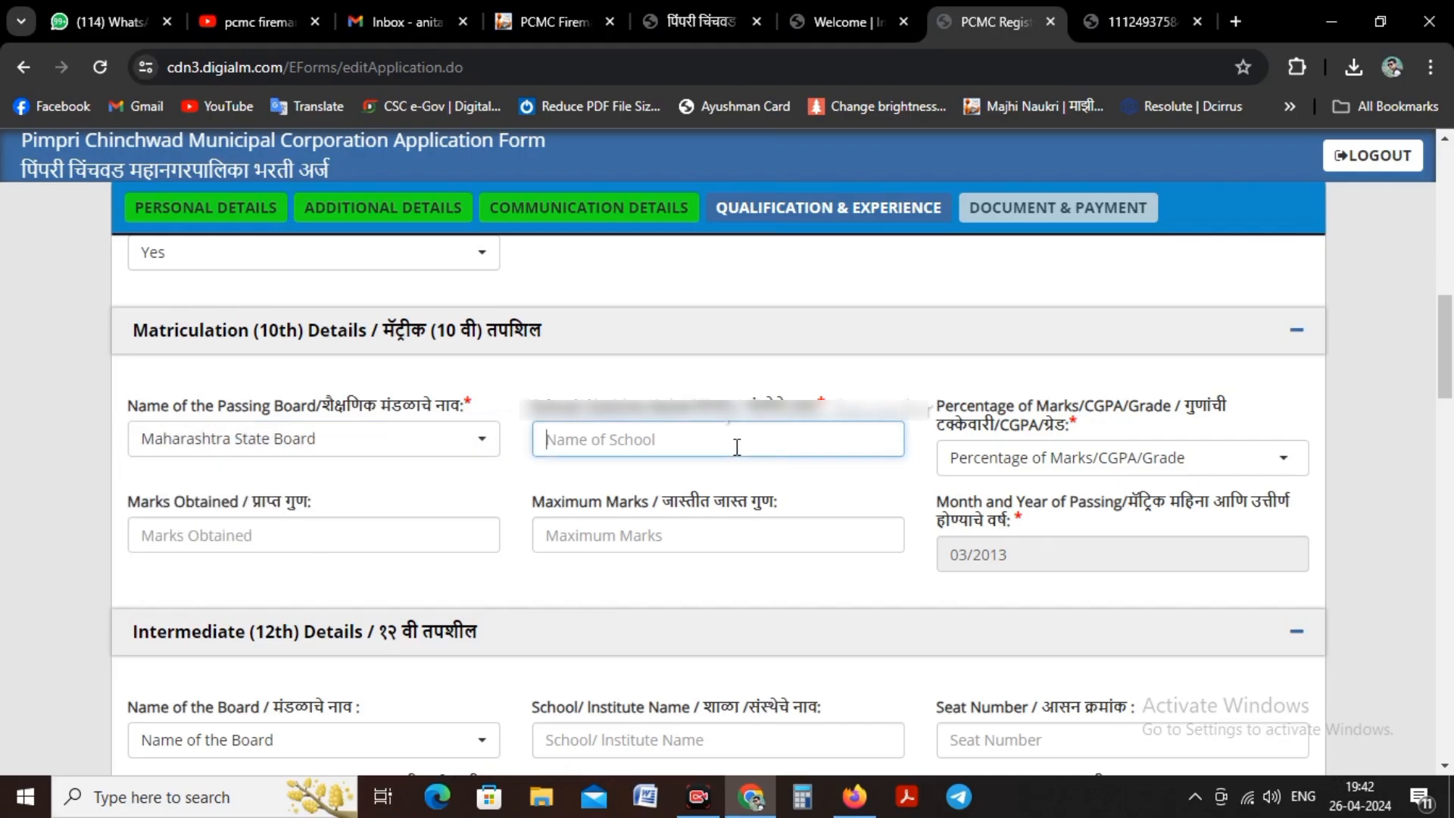
left_click(1070, 463)
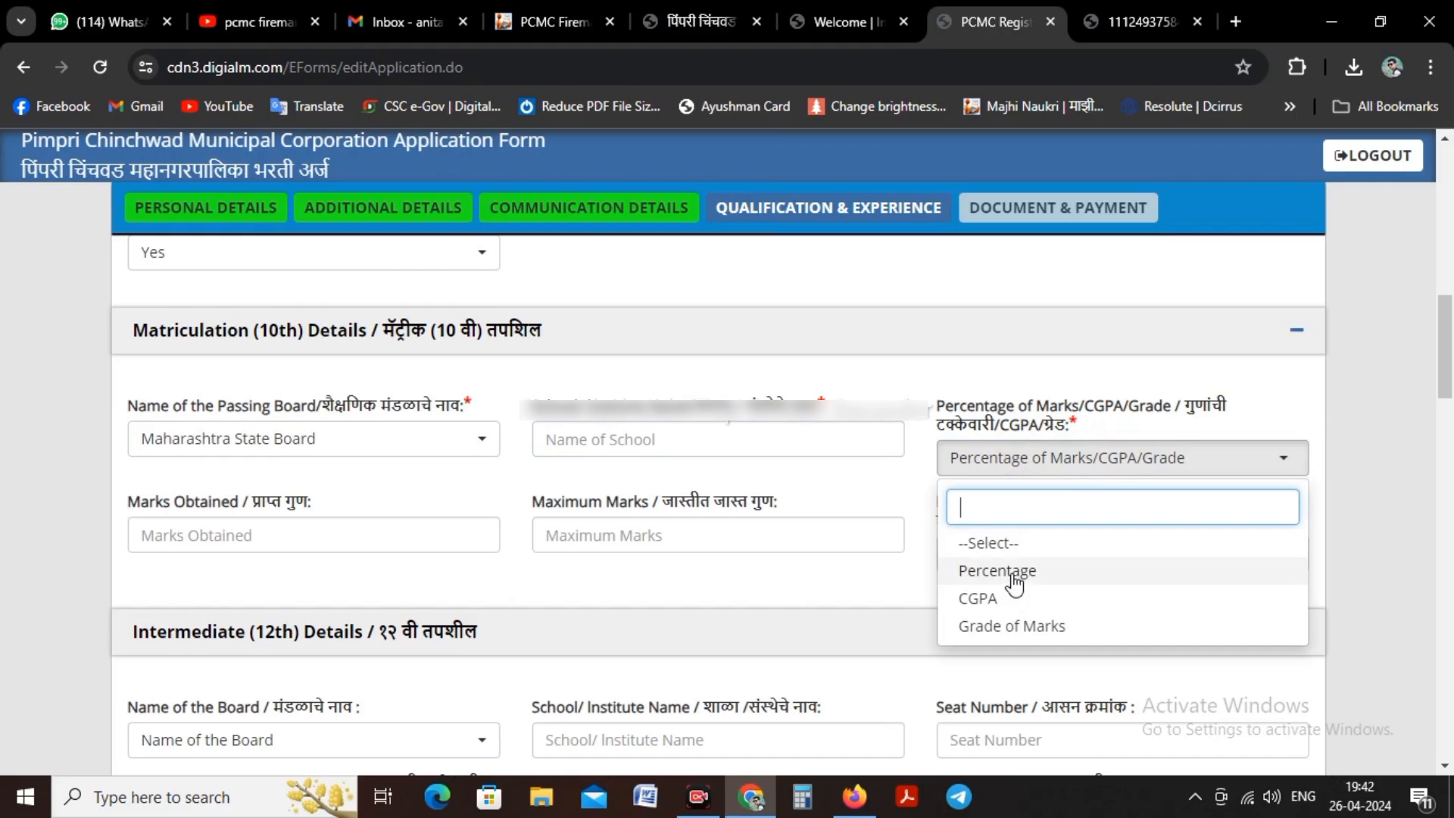
left_click(1013, 574)
left_click(203, 535)
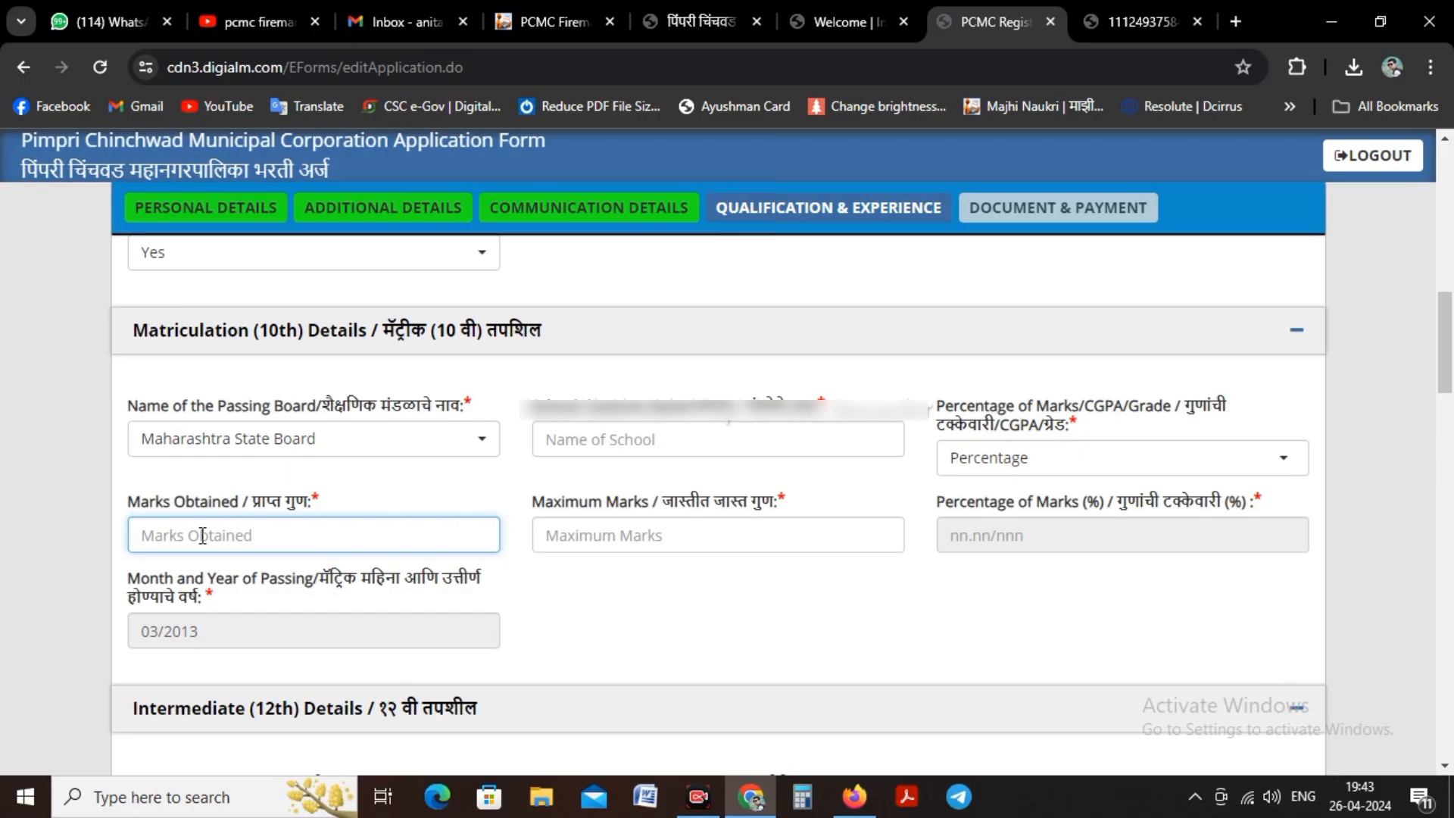
type("425")
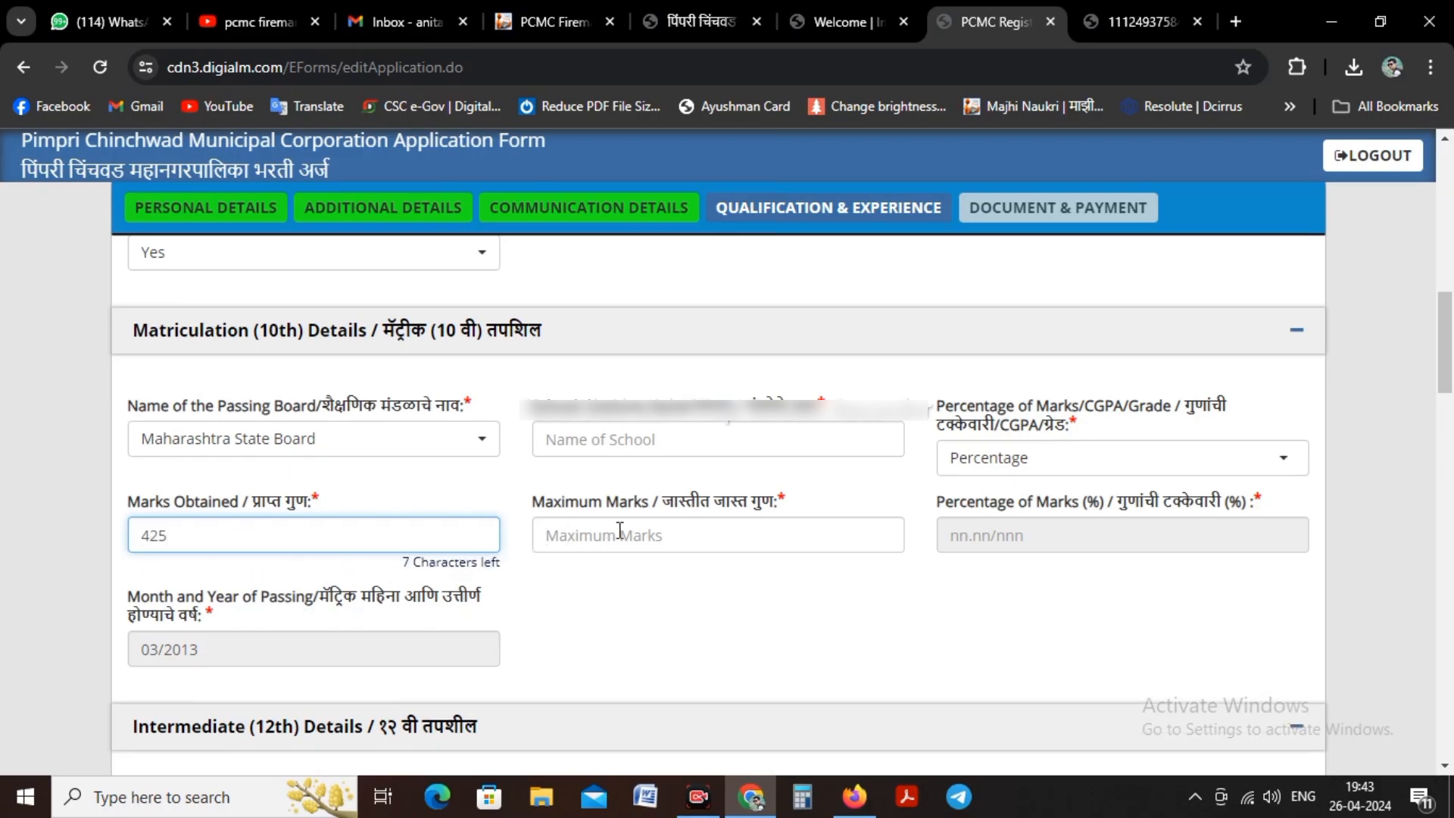
left_click(619, 530)
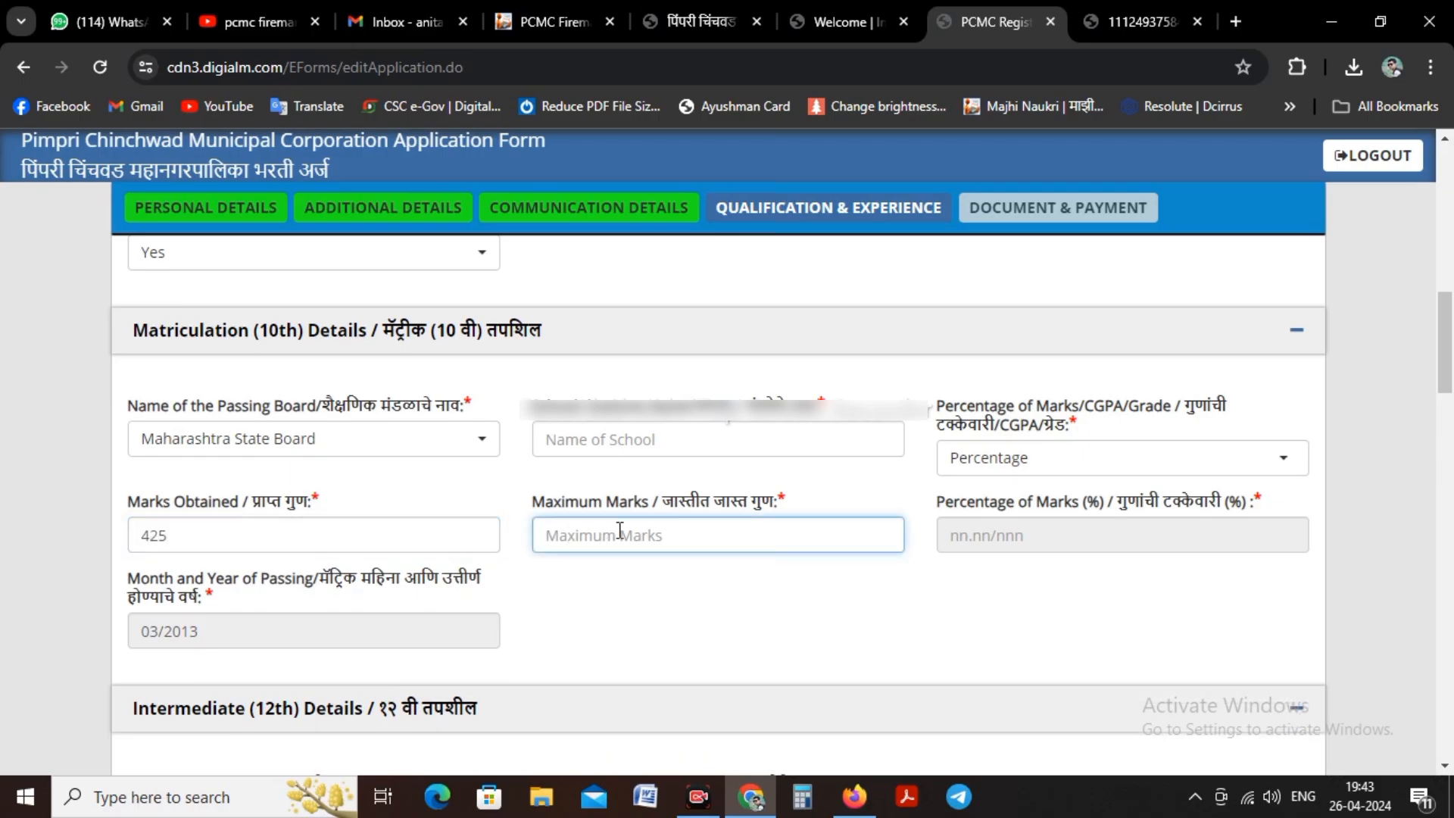
type("500")
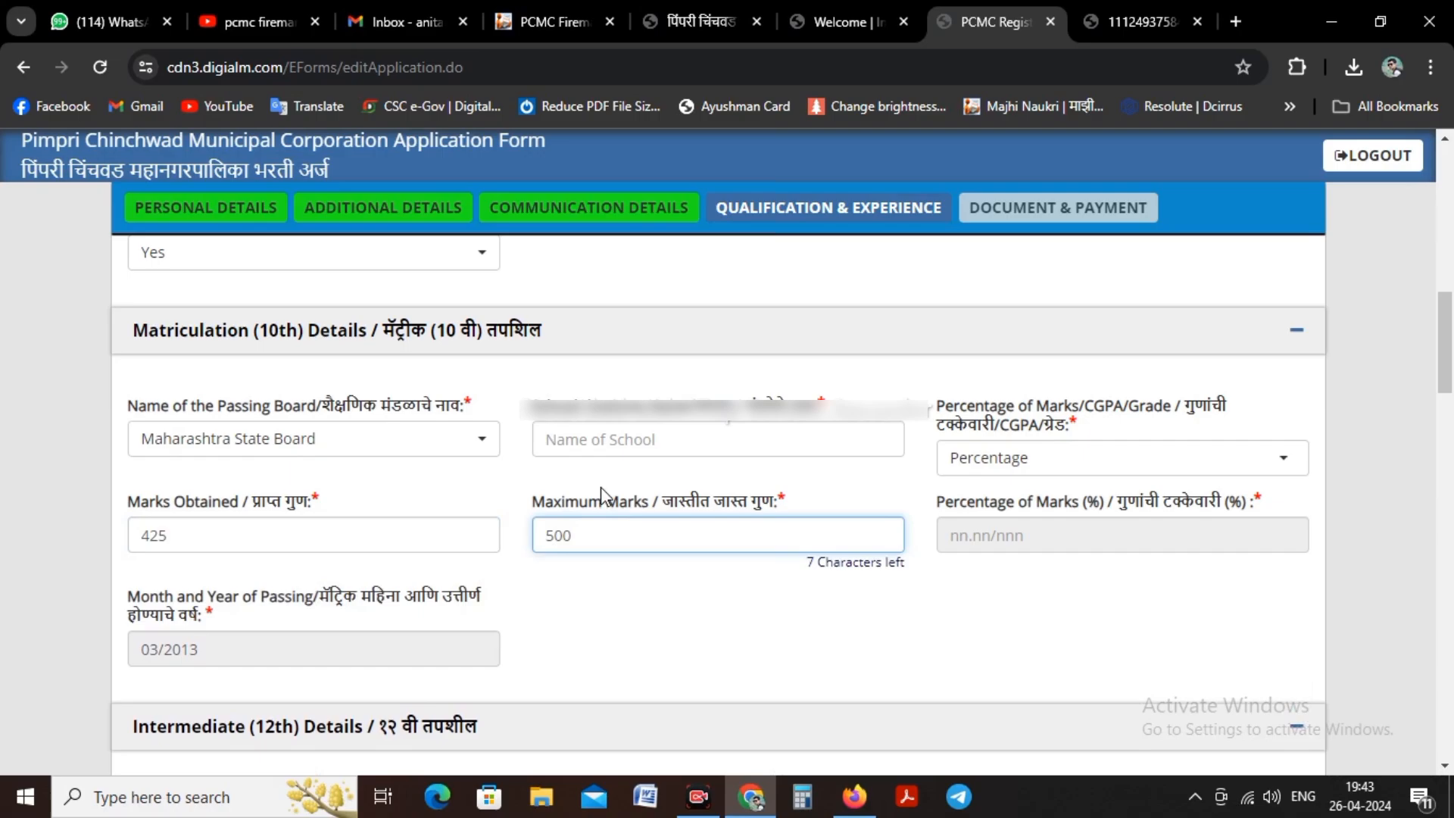
left_click(1166, 635)
Step: Answer Yes to the six-month fire training course question under Certificate Details and set its completion date to 14/08/2023
scroll(530, 470, "down", 3)
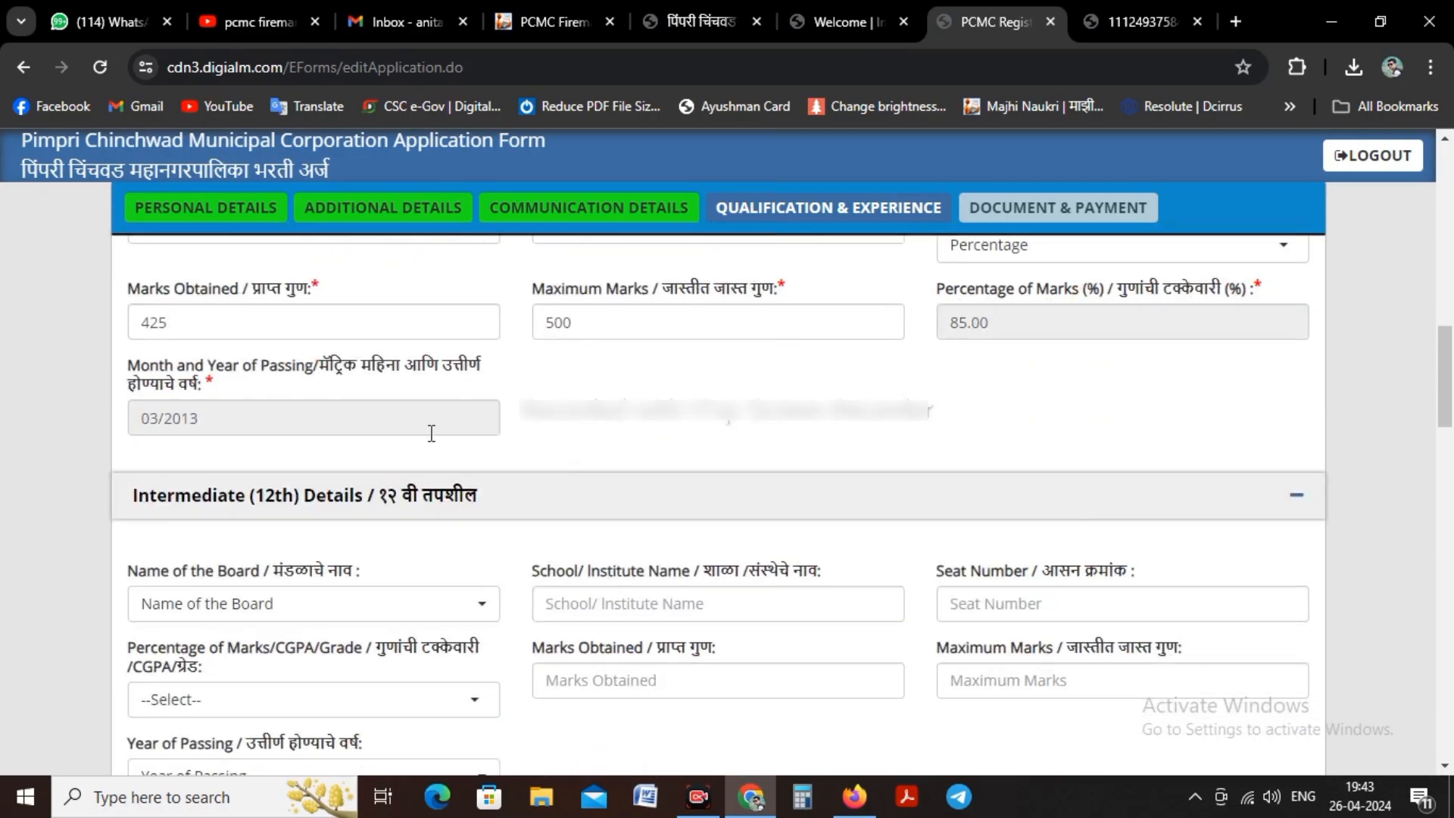
scroll(431, 434, "down", 1)
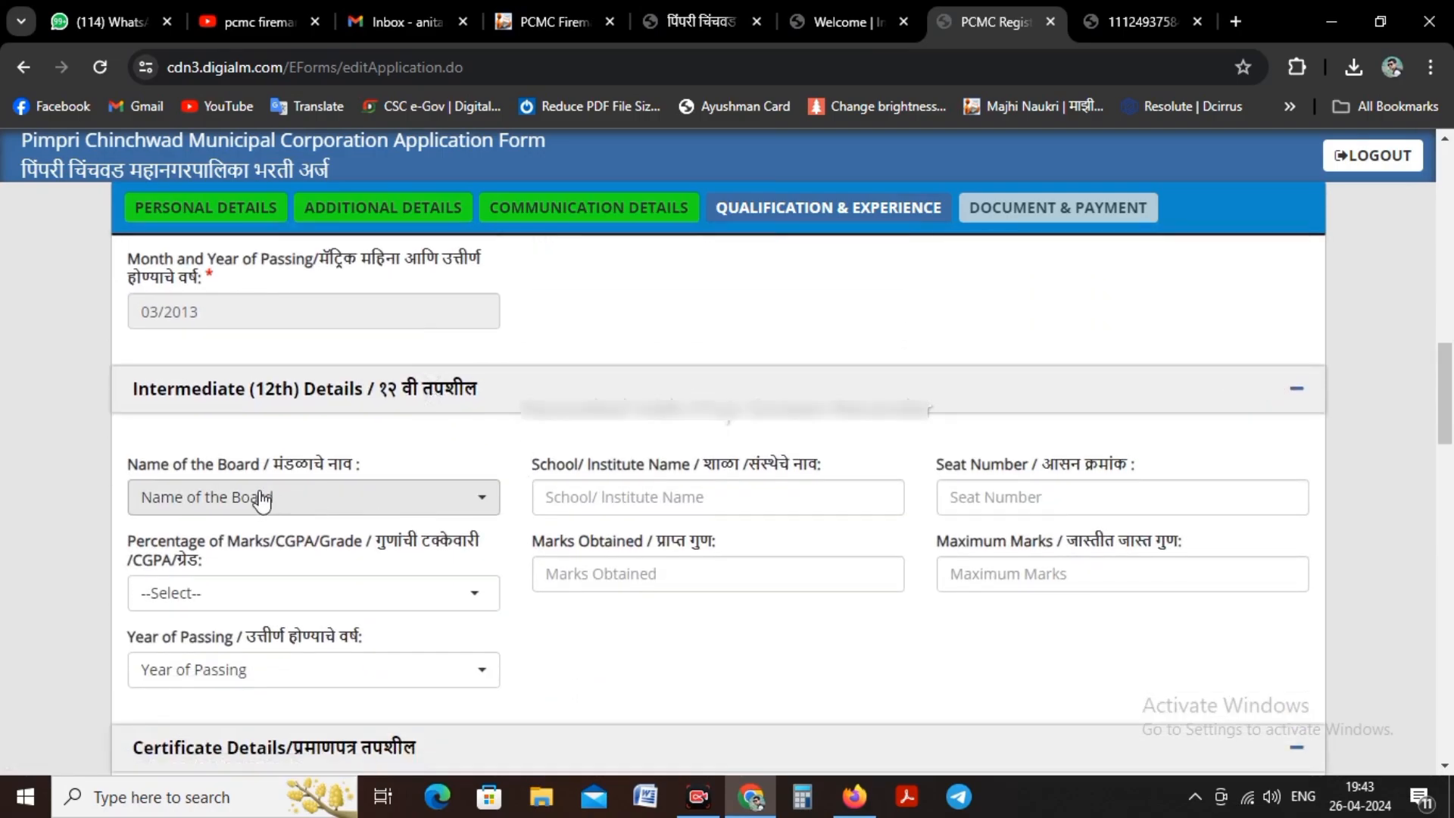
scroll(324, 485, "down", 1)
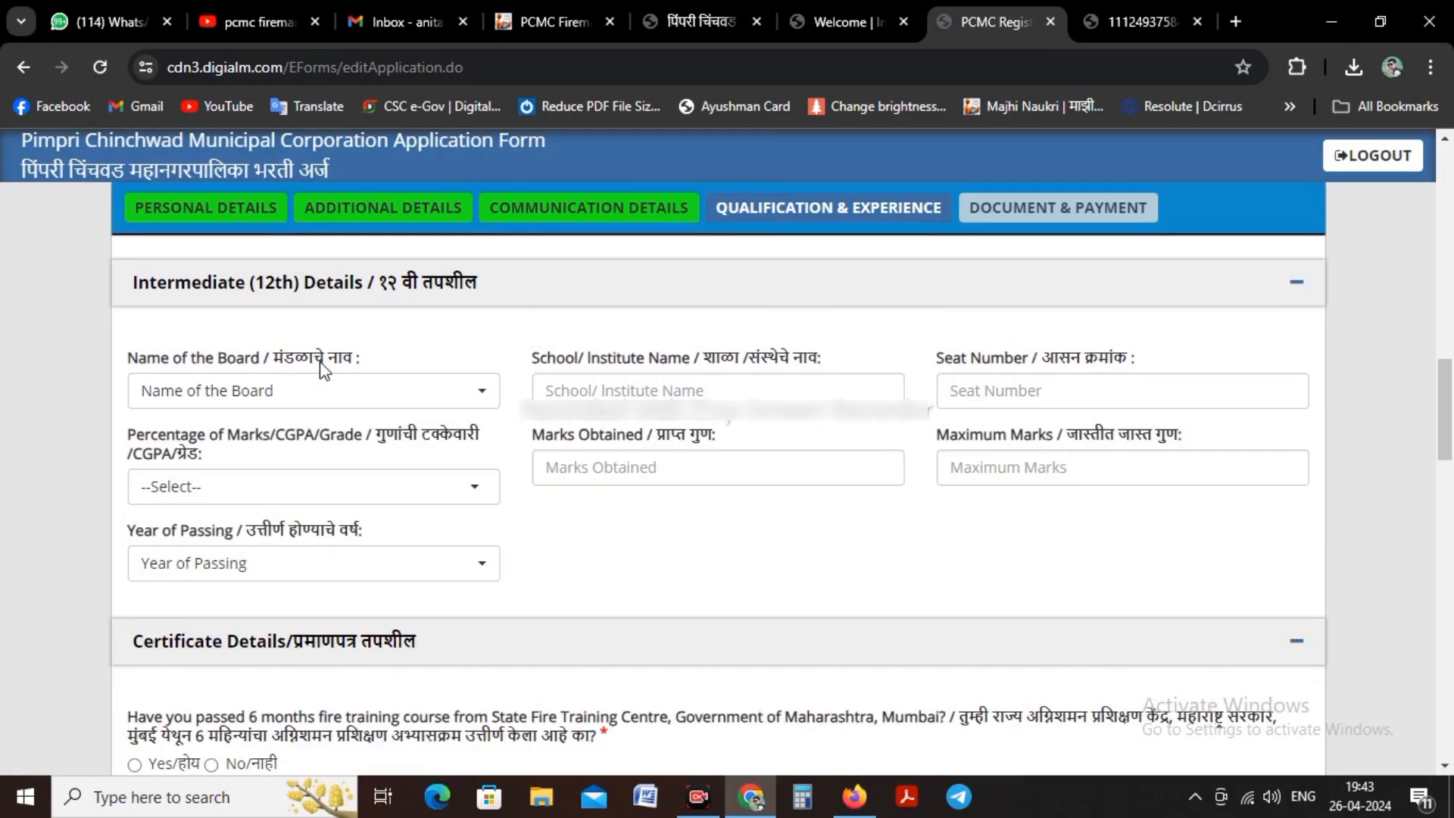
scroll(447, 425, "down", 3)
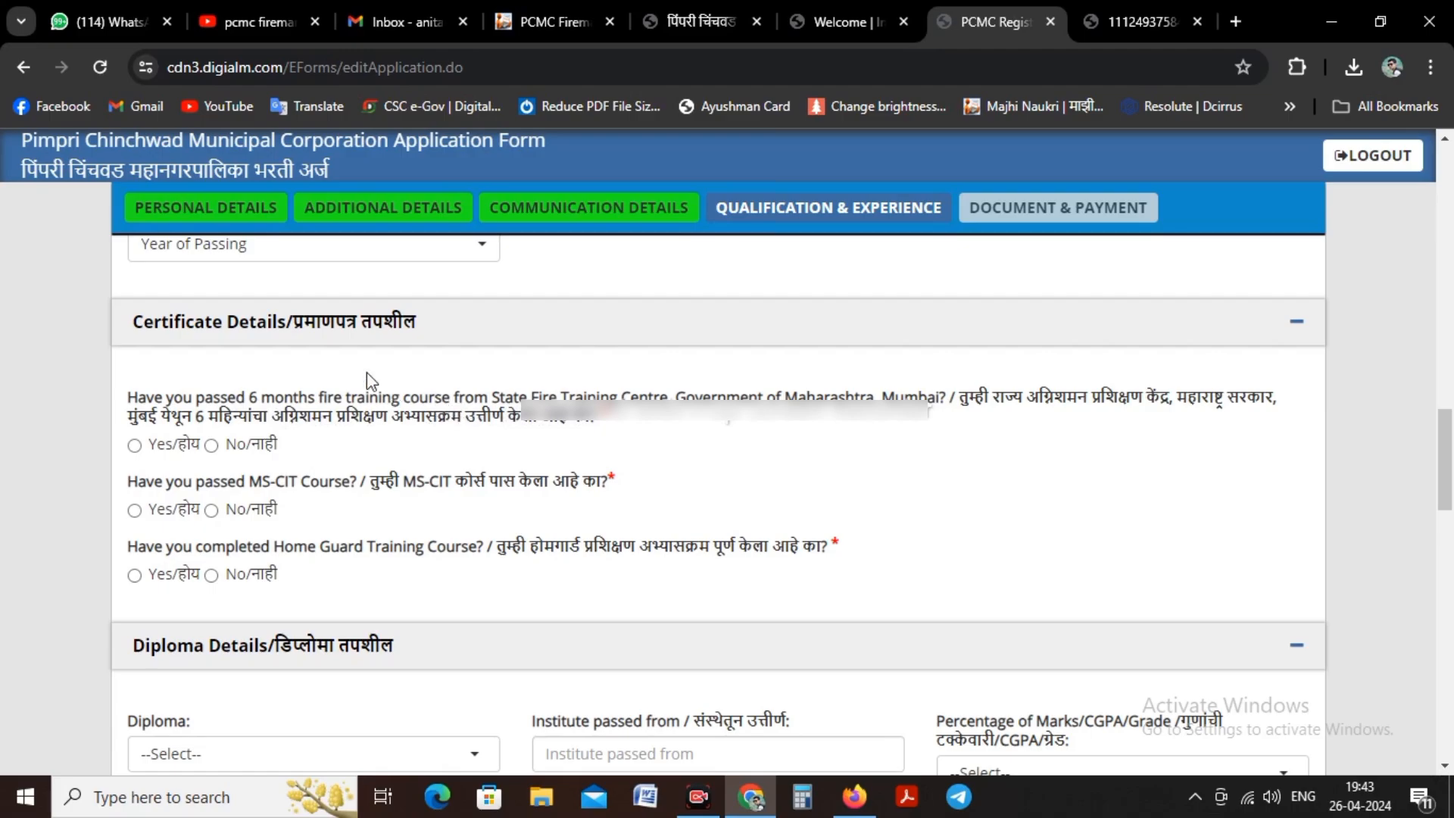
left_click(134, 445)
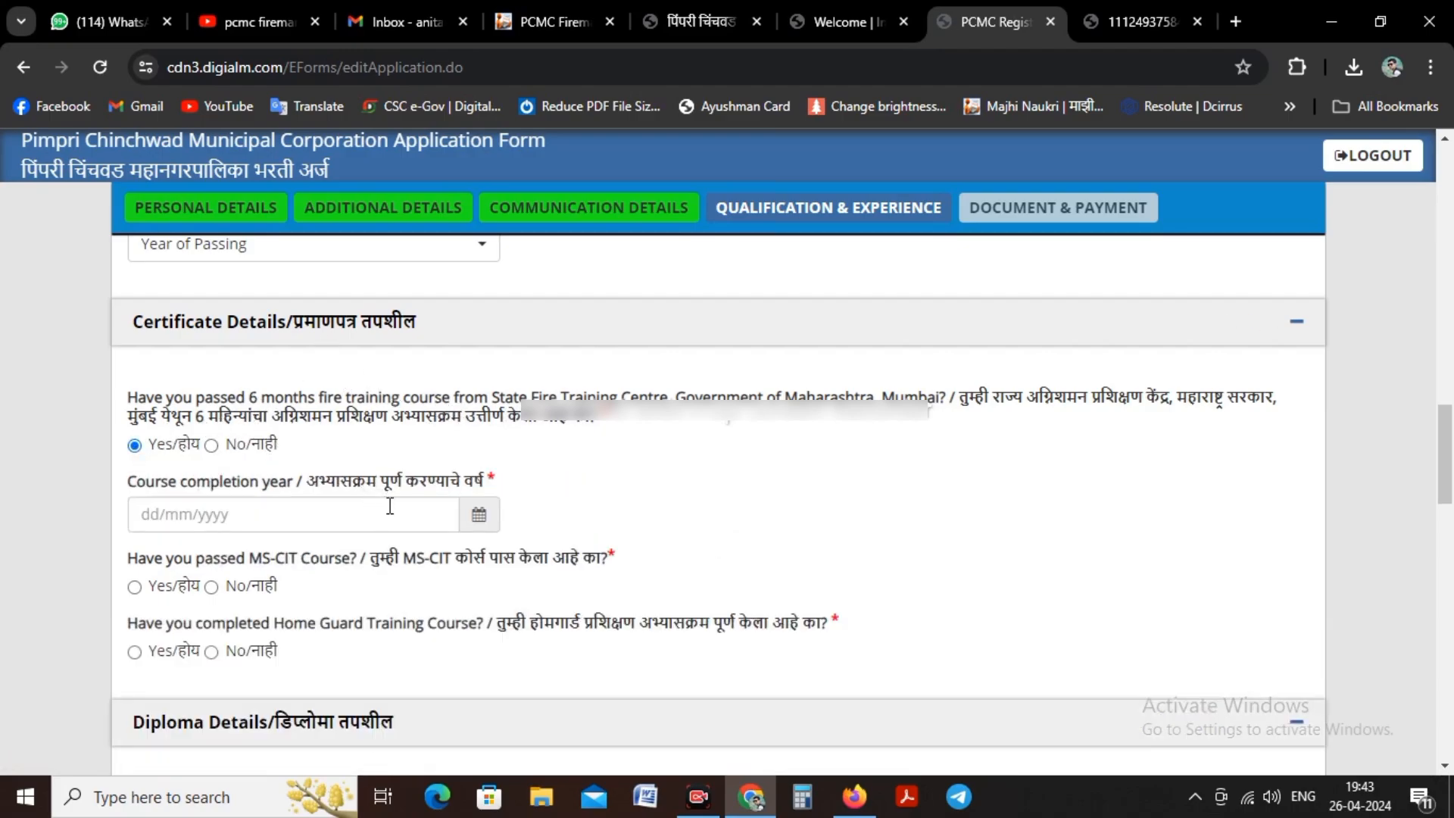
left_click(476, 516)
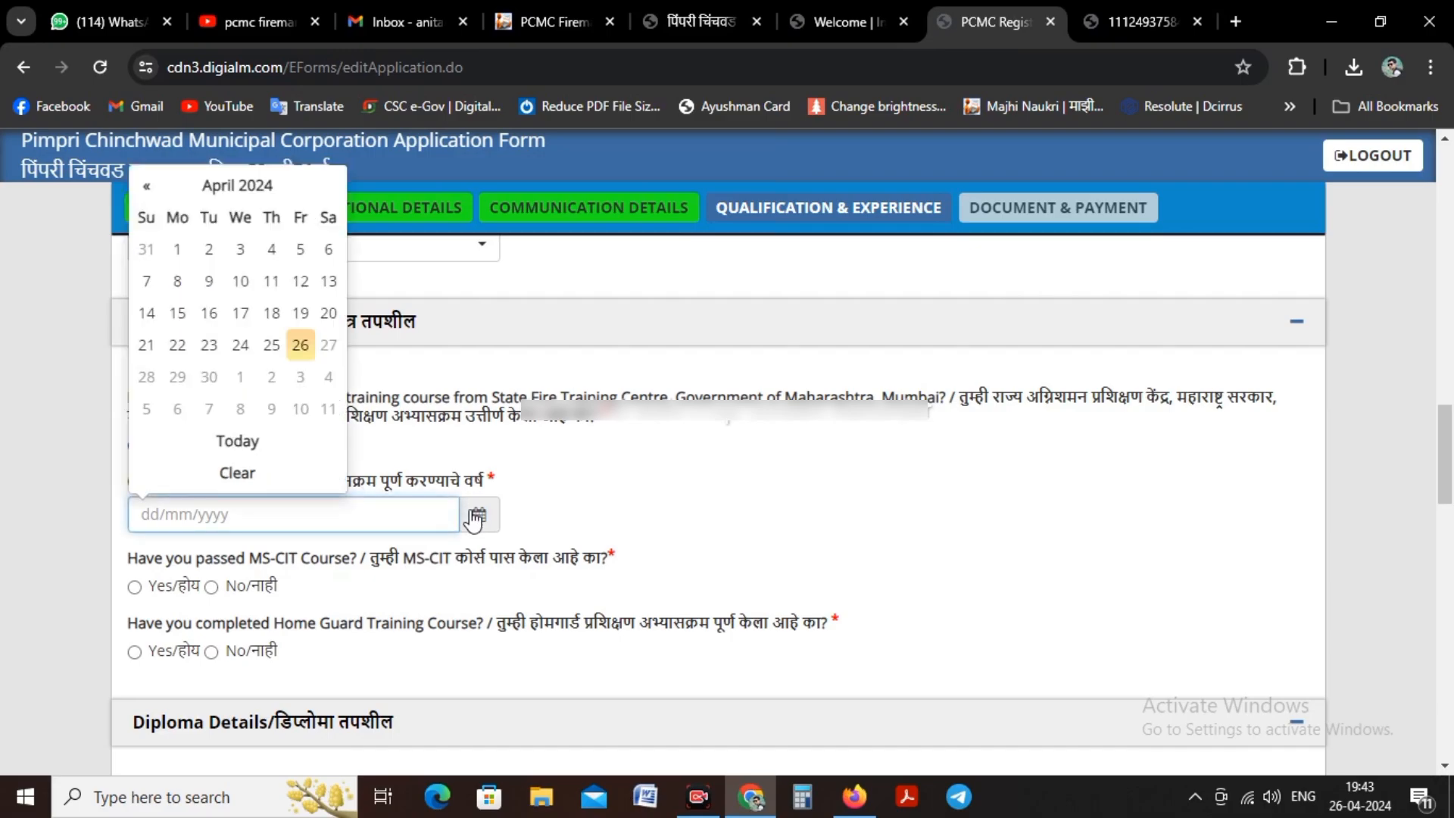
left_click(229, 186)
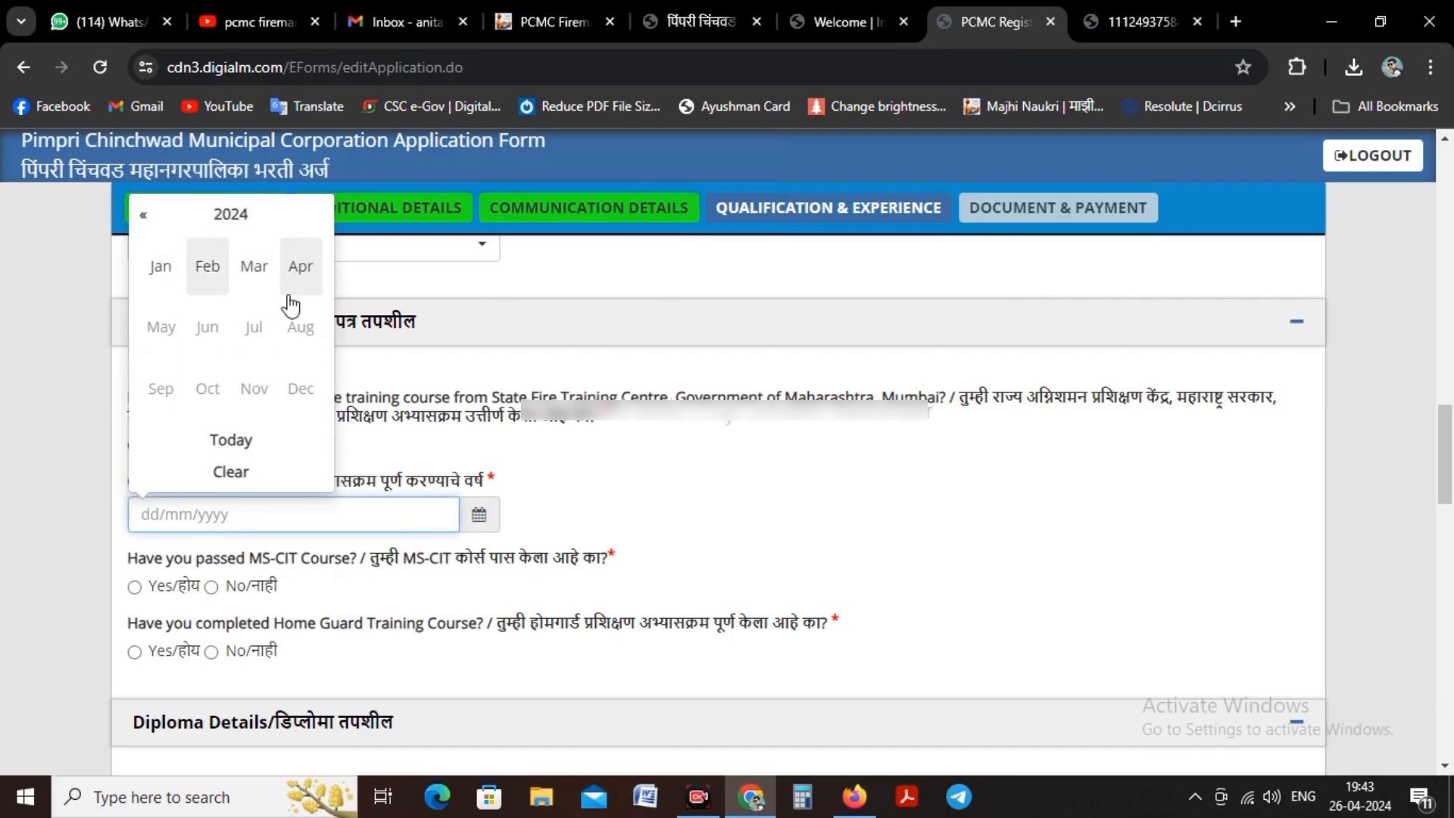
left_click(143, 215)
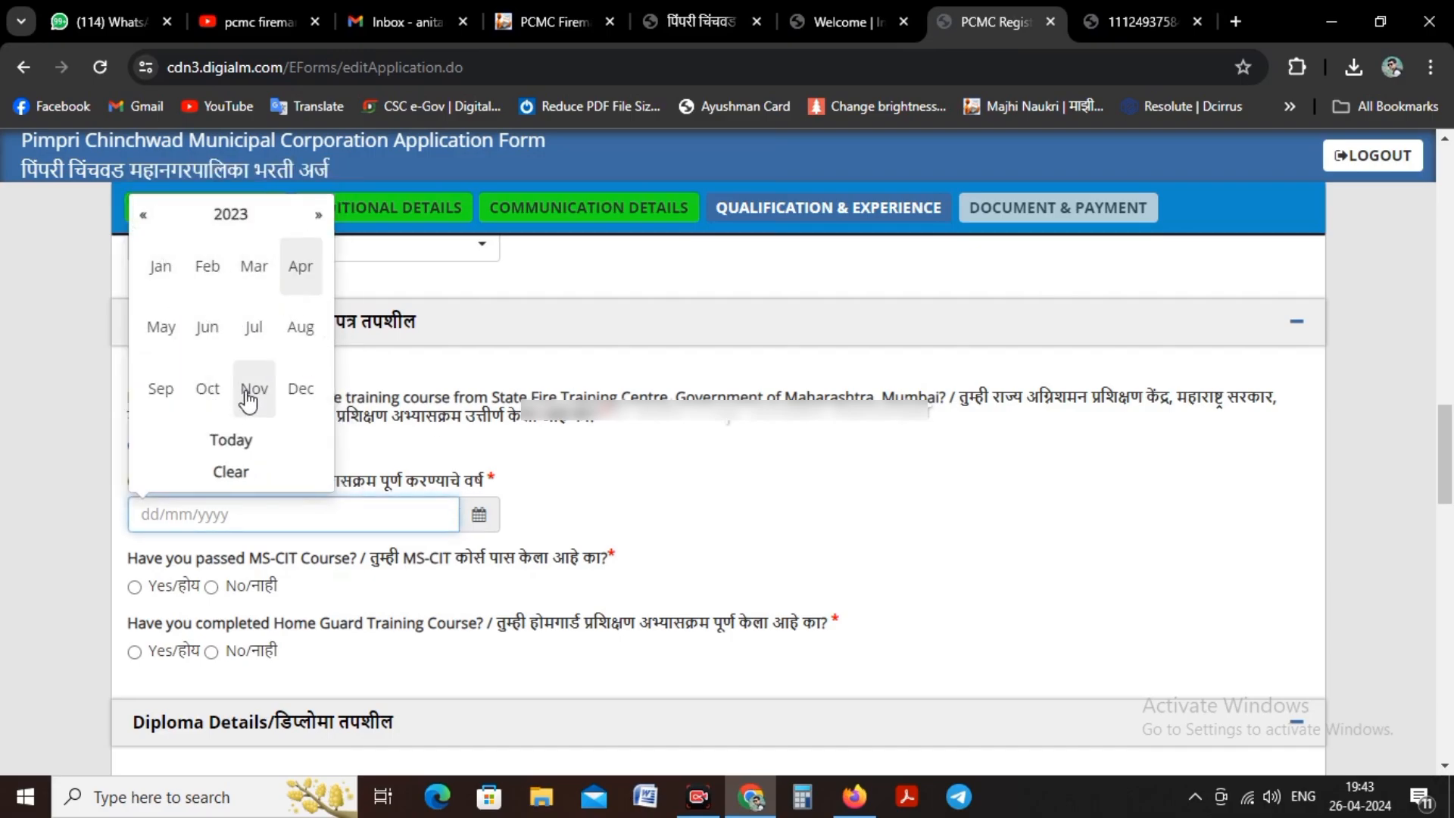
left_click(301, 327)
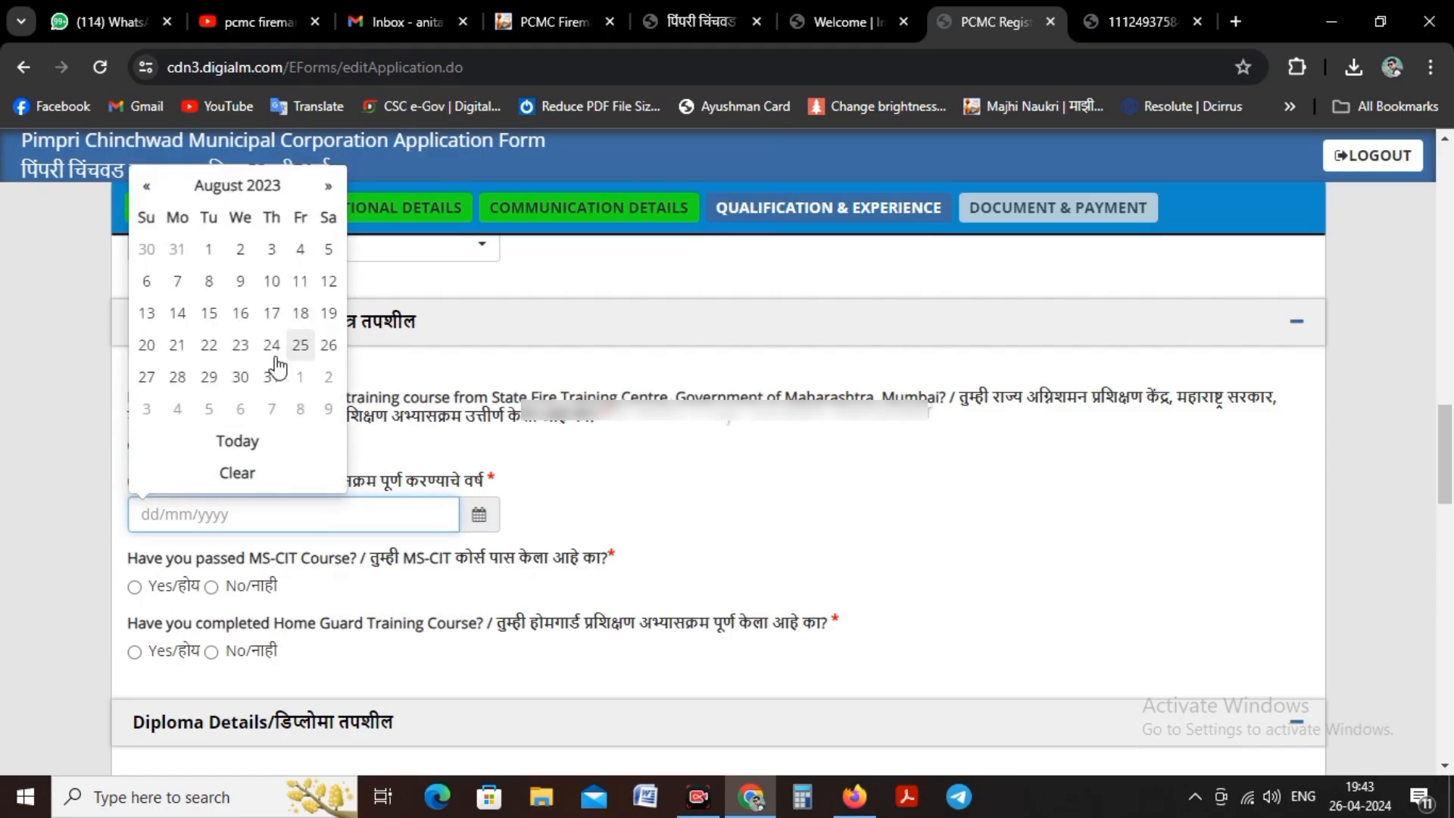
left_click(177, 312)
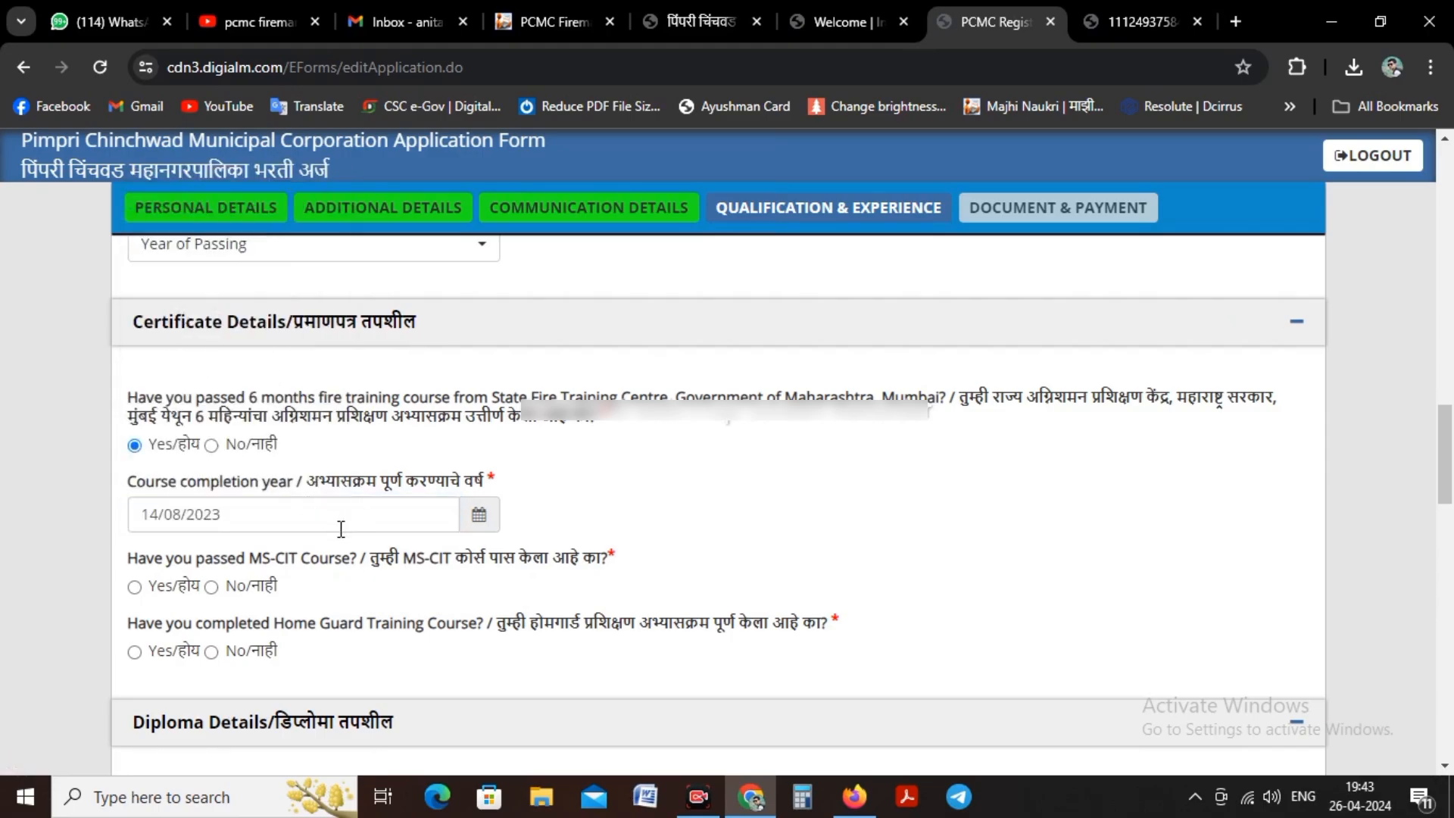
Step: Answer Yes to the MS-CIT course with completion date 11/11/2017, and No to the Home Guard training course
left_click(134, 587)
scroll(312, 500, "down", 2)
scroll(321, 428, "down", 1)
left_click(478, 462)
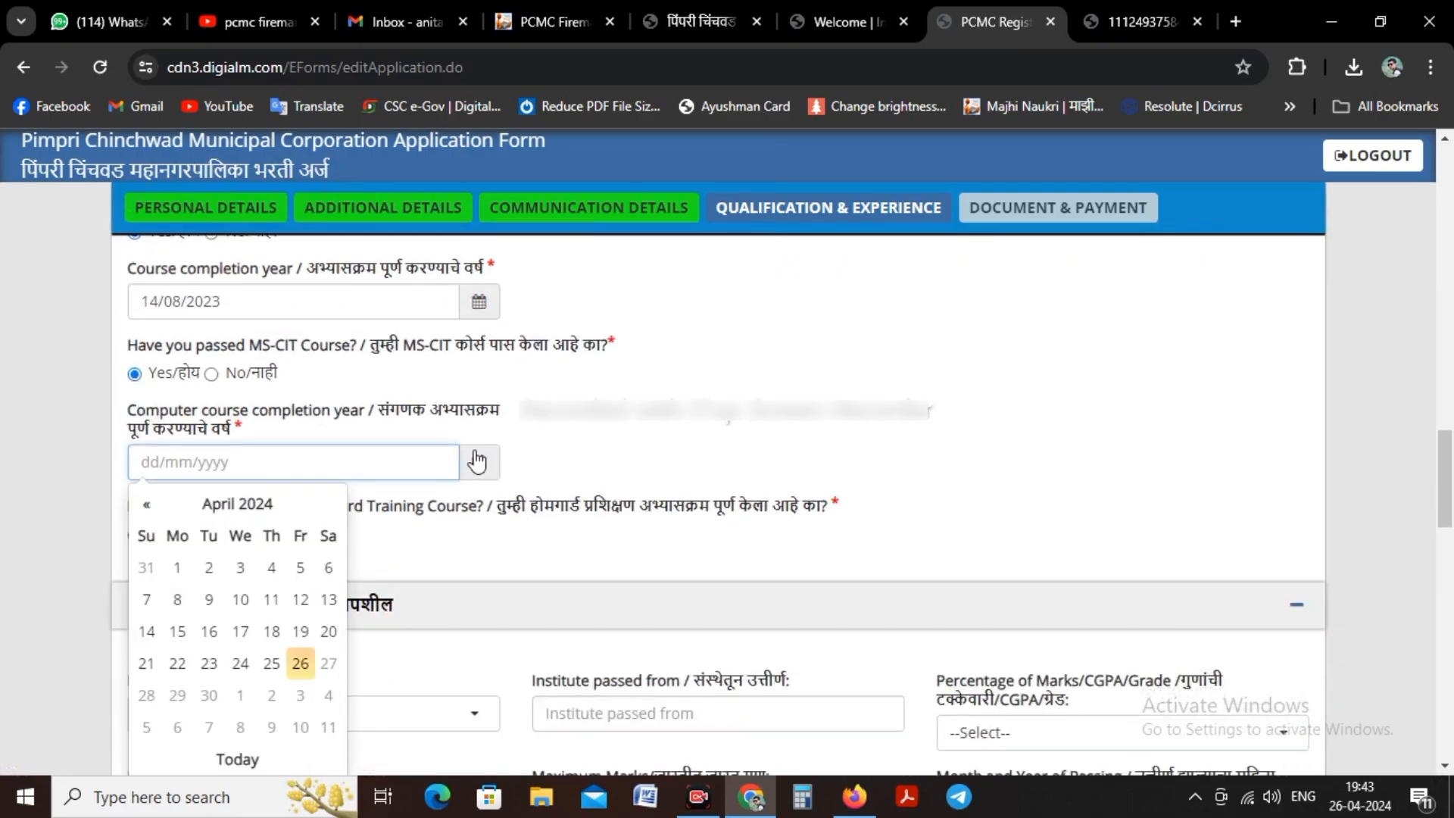
left_click(246, 506)
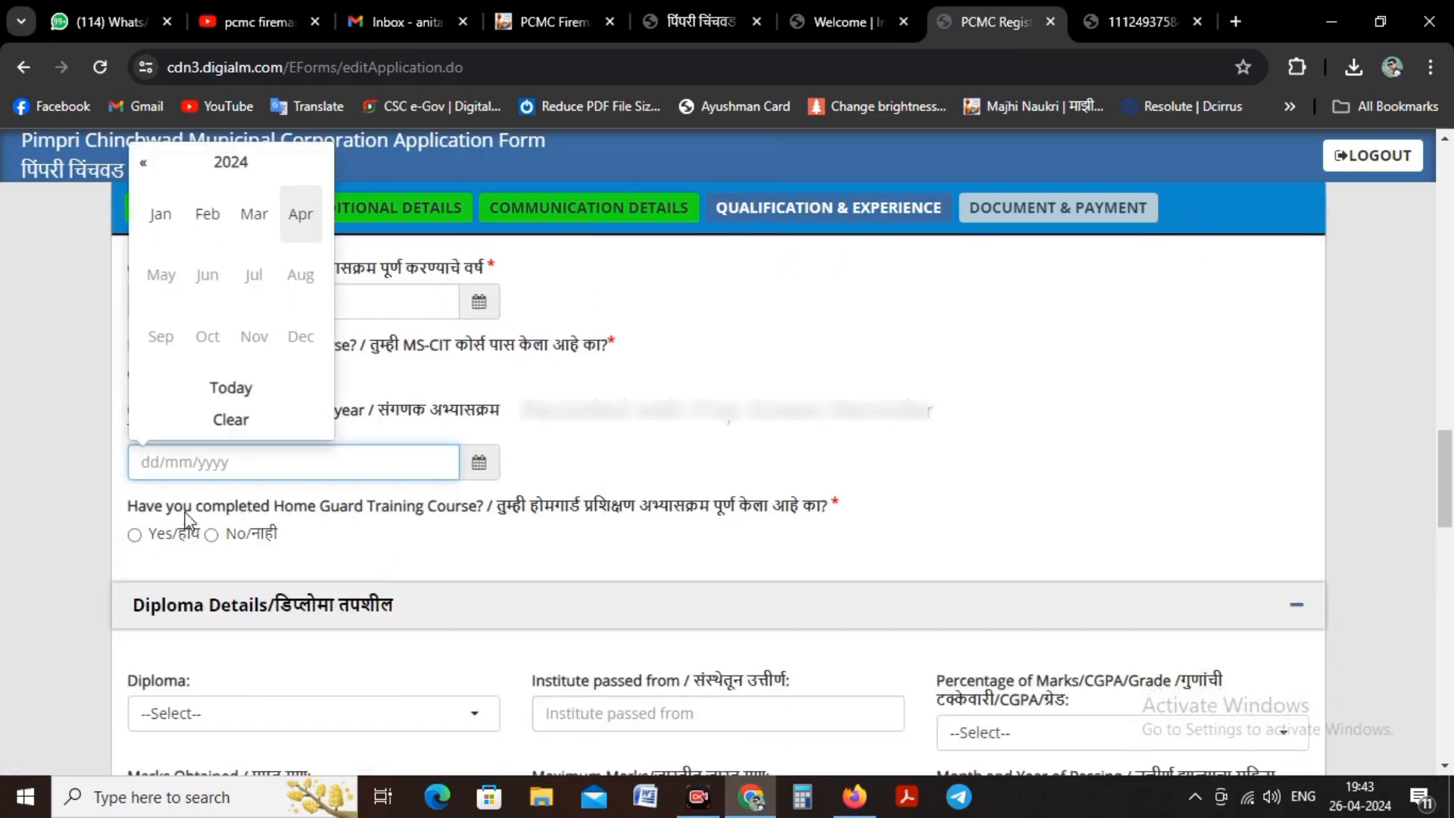
left_click(144, 162)
left_click(143, 162)
left_click(143, 162)
left_click(143, 162)
left_click(143, 162)
left_click(143, 162)
left_click(144, 163)
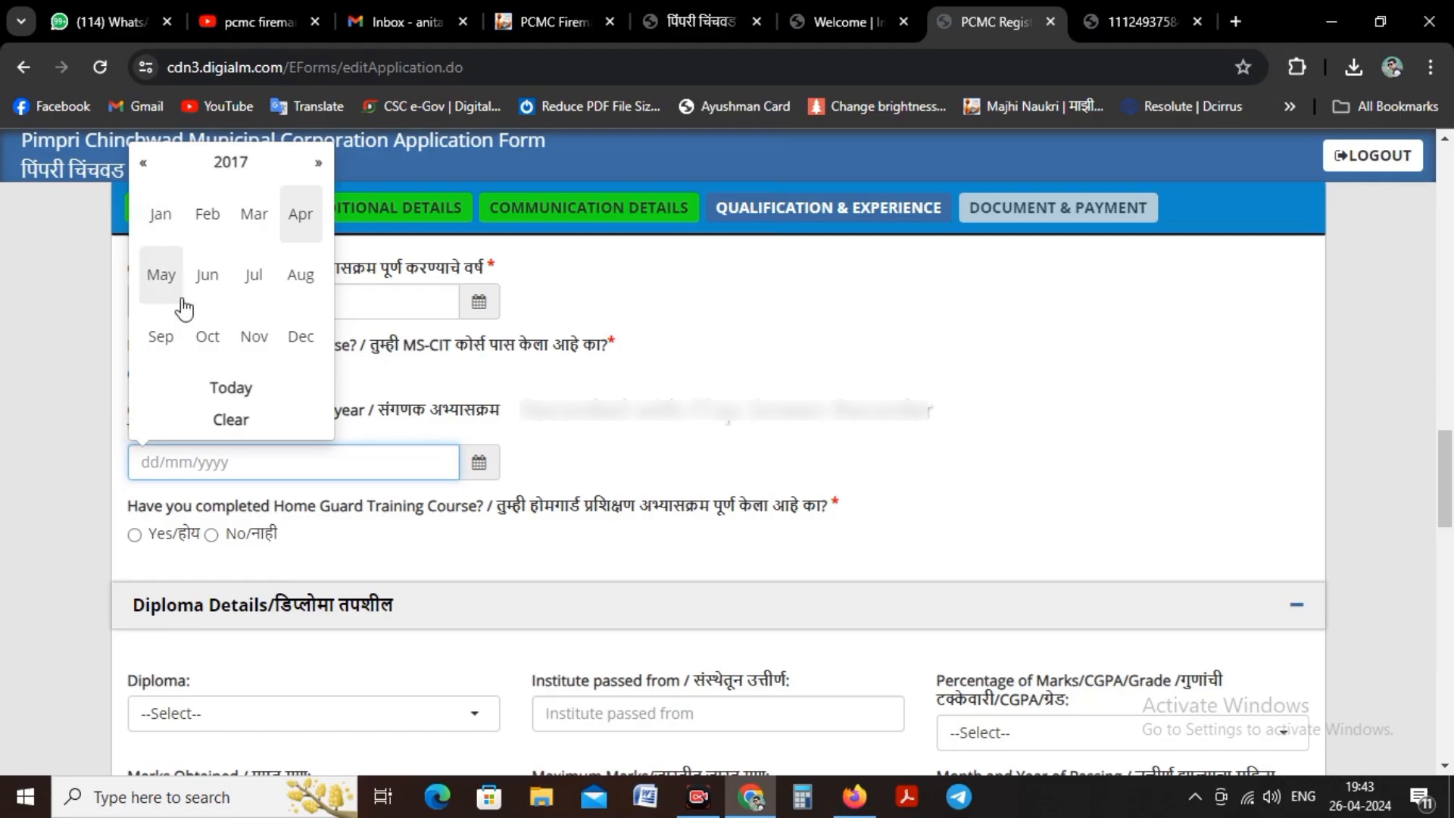
left_click(255, 337)
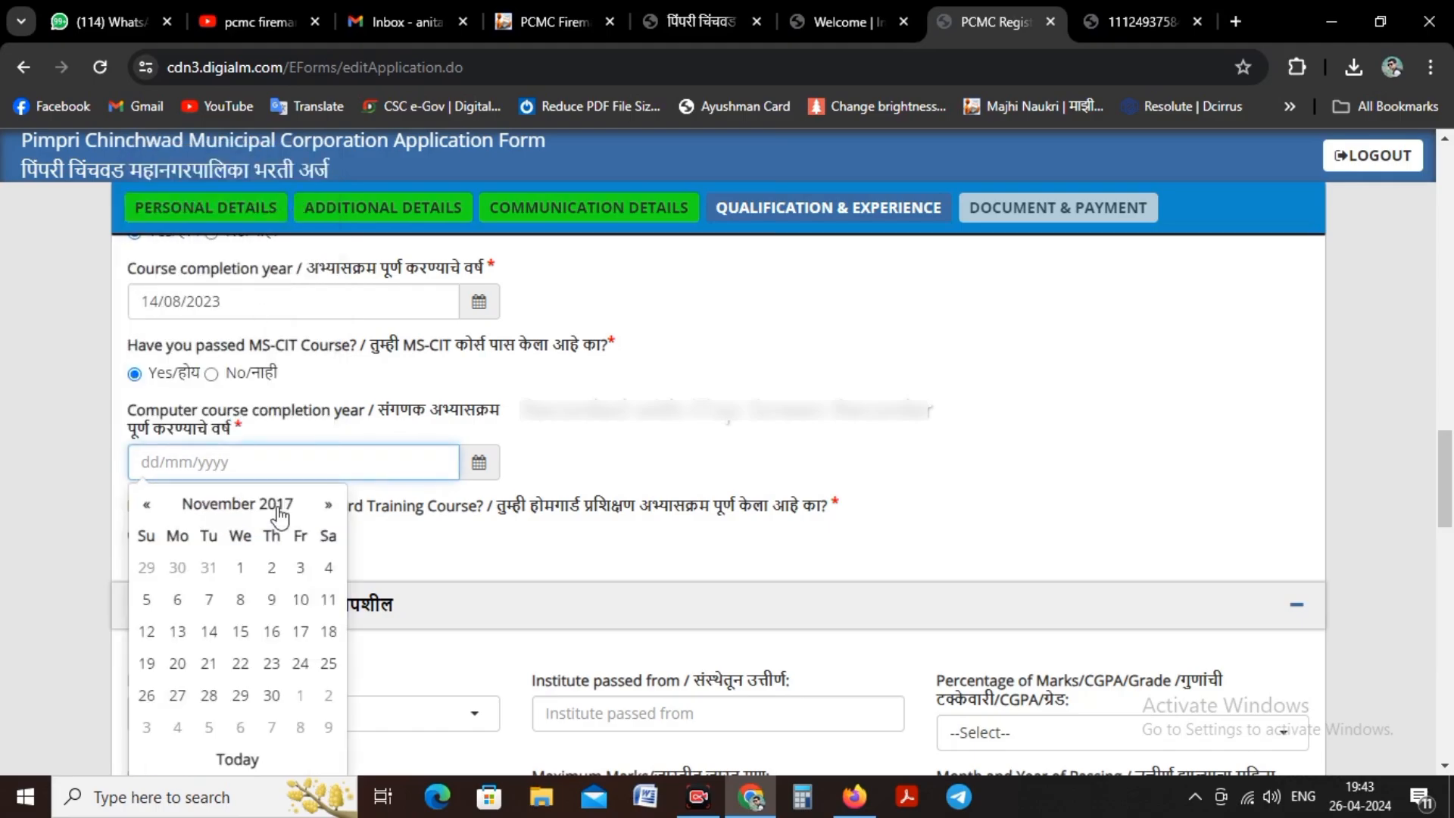
left_click(328, 599)
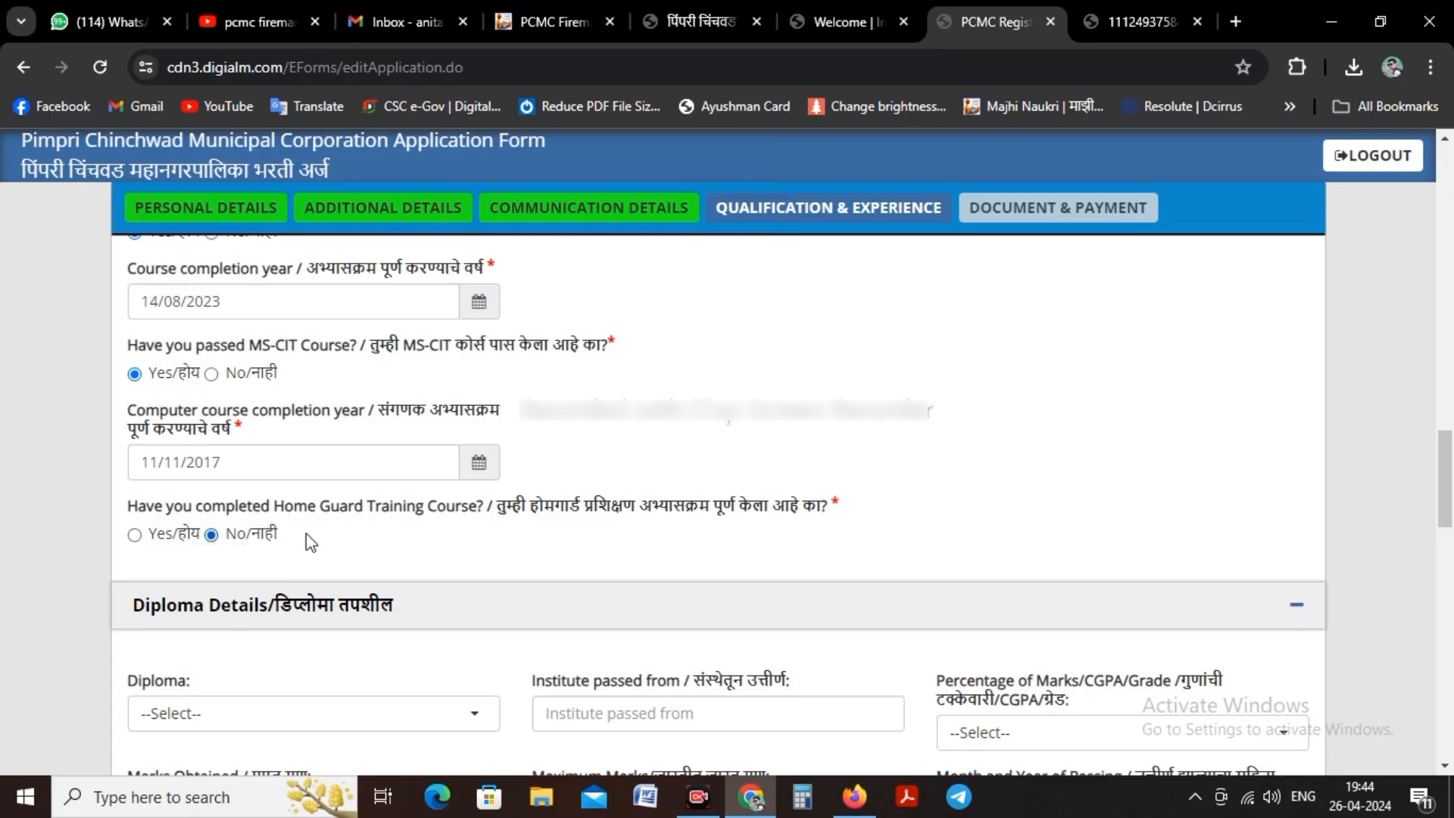
Step: Under Experience Details, answer No to being a Pimpri Chinchwad Municipal Corporation employee and No to being a government employee
scroll(364, 484, "down", 7)
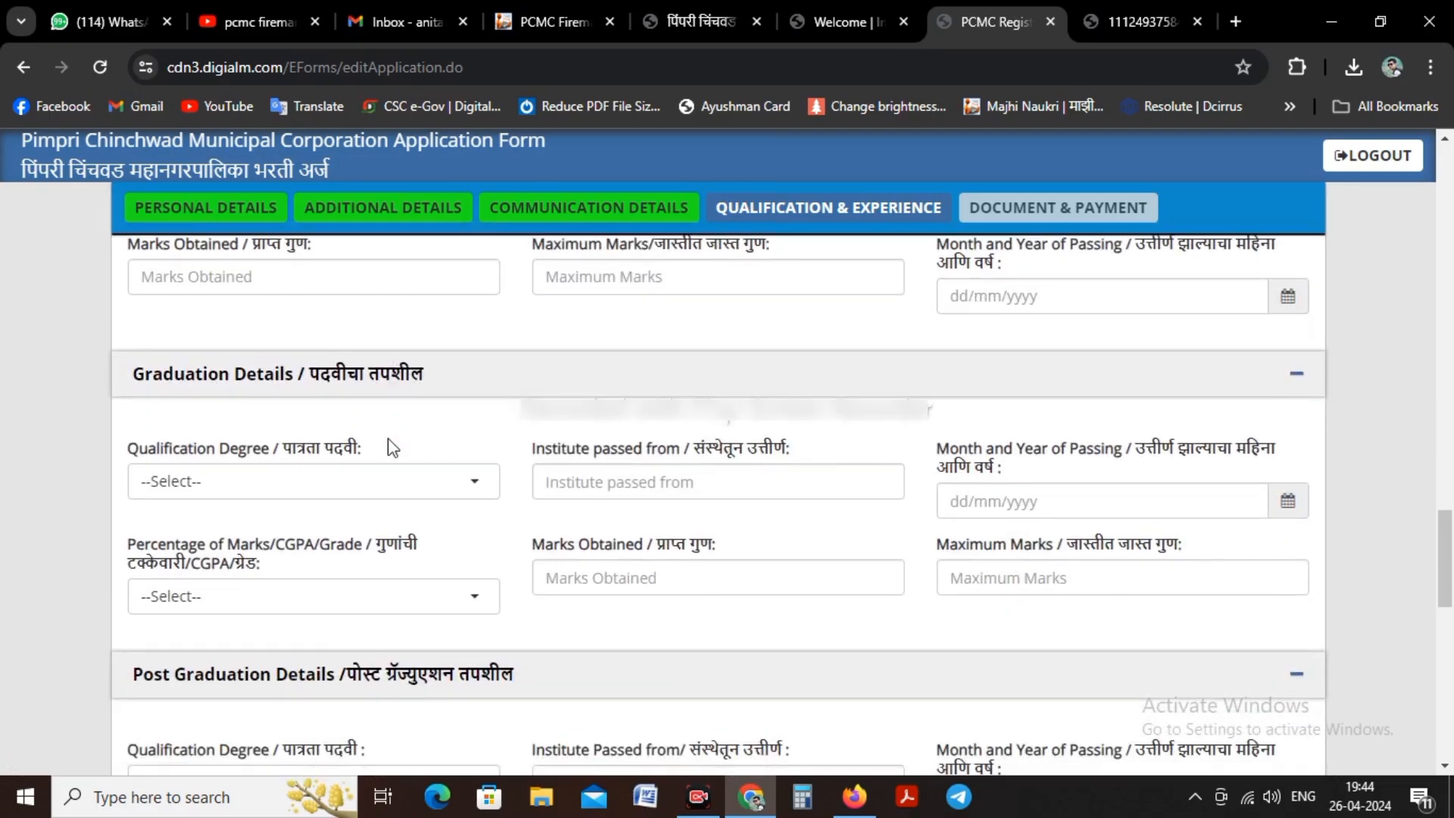
scroll(392, 447, "down", 3)
scroll(389, 448, "up", 7)
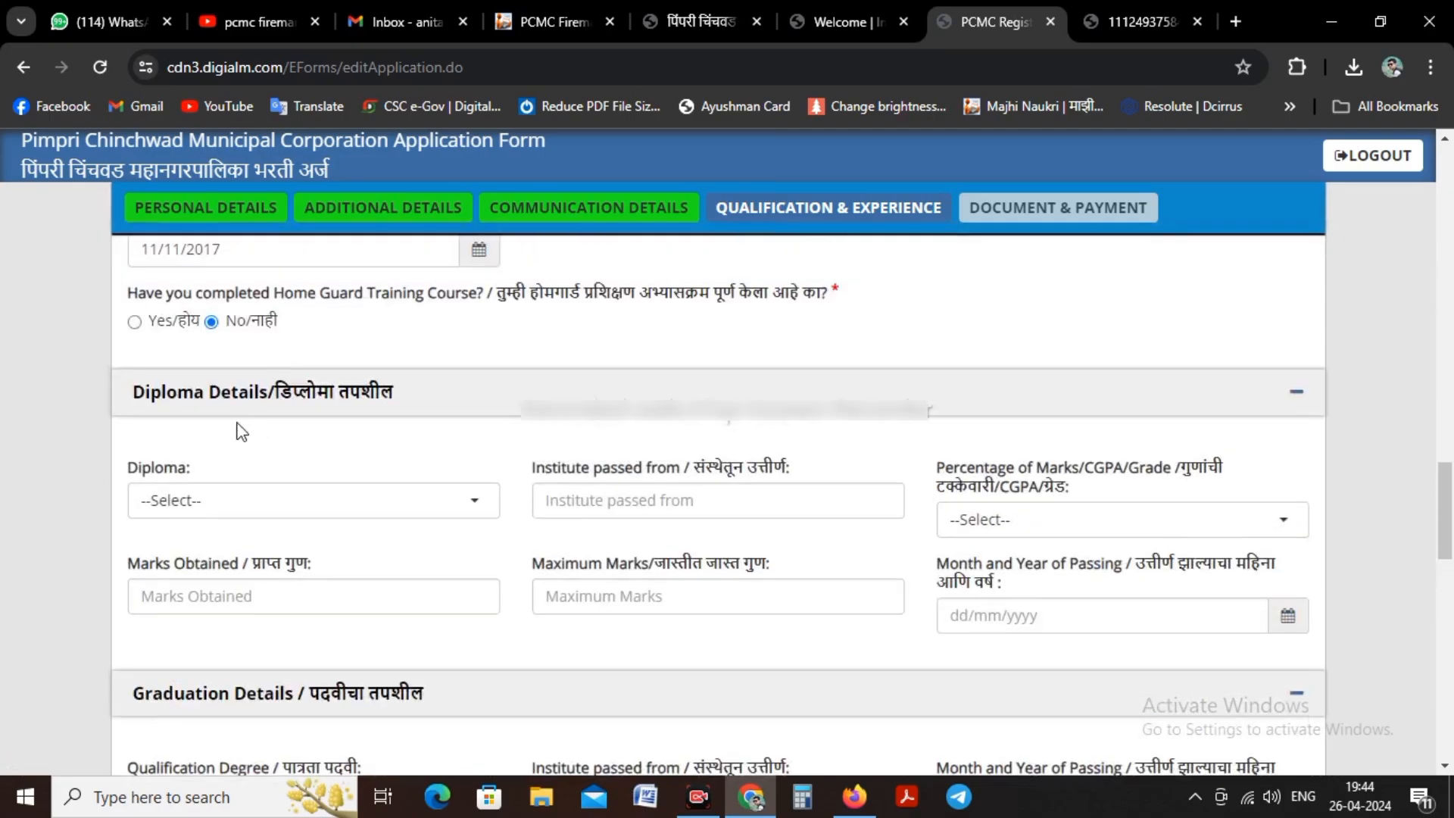
scroll(259, 447, "down", 4)
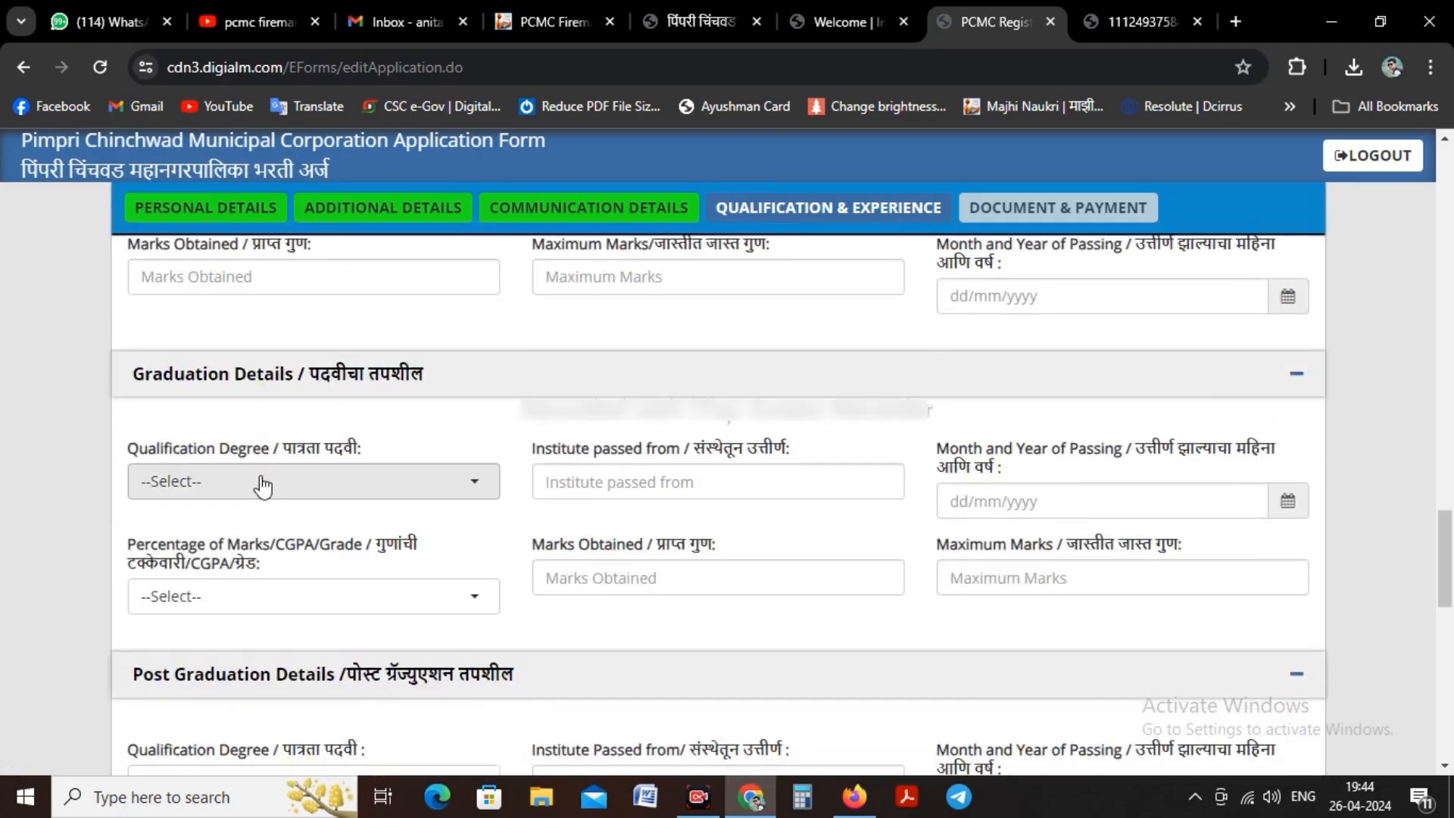
scroll(261, 484, "down", 3)
scroll(298, 382, "down", 3)
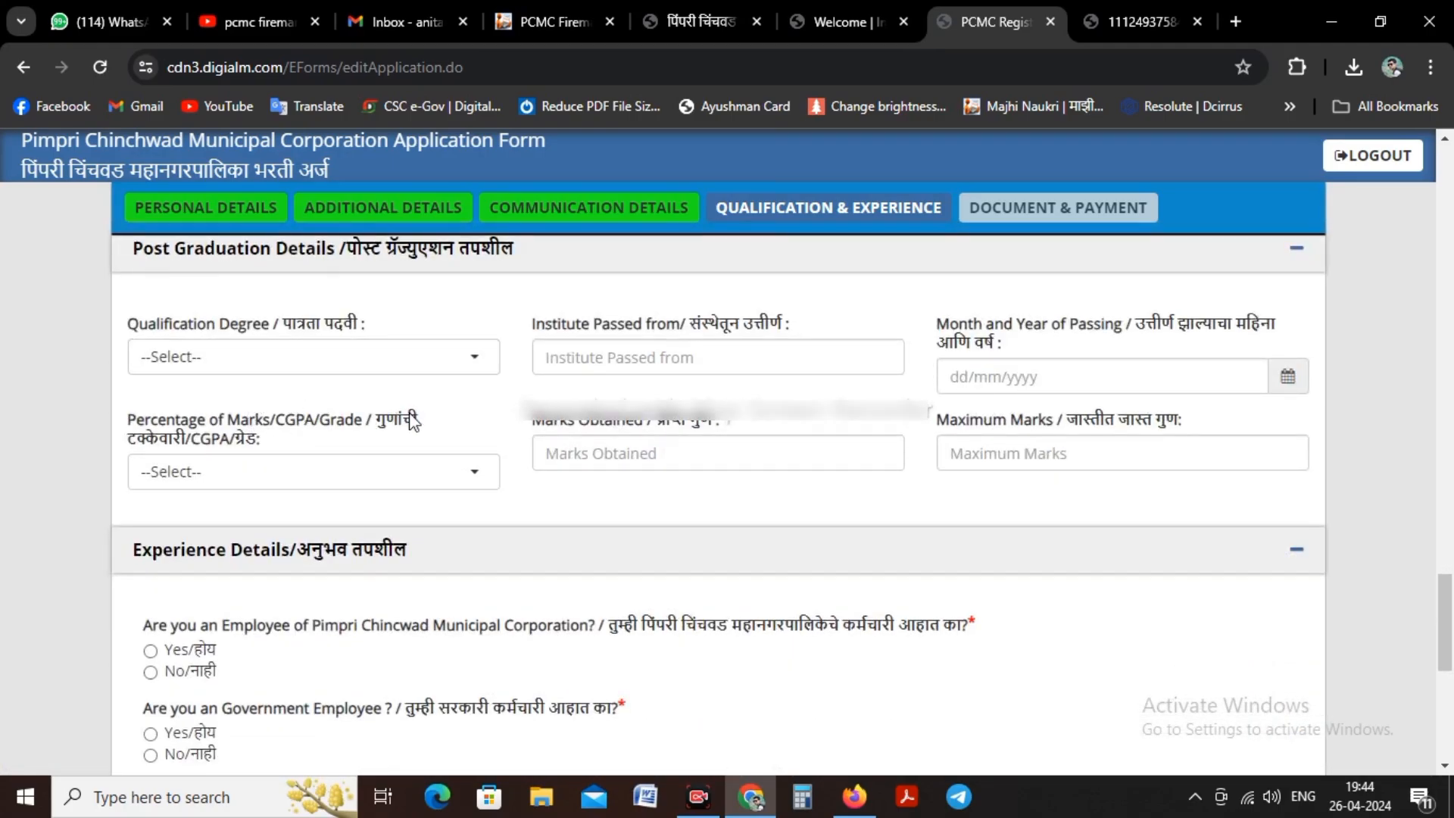
scroll(412, 422, "down", 3)
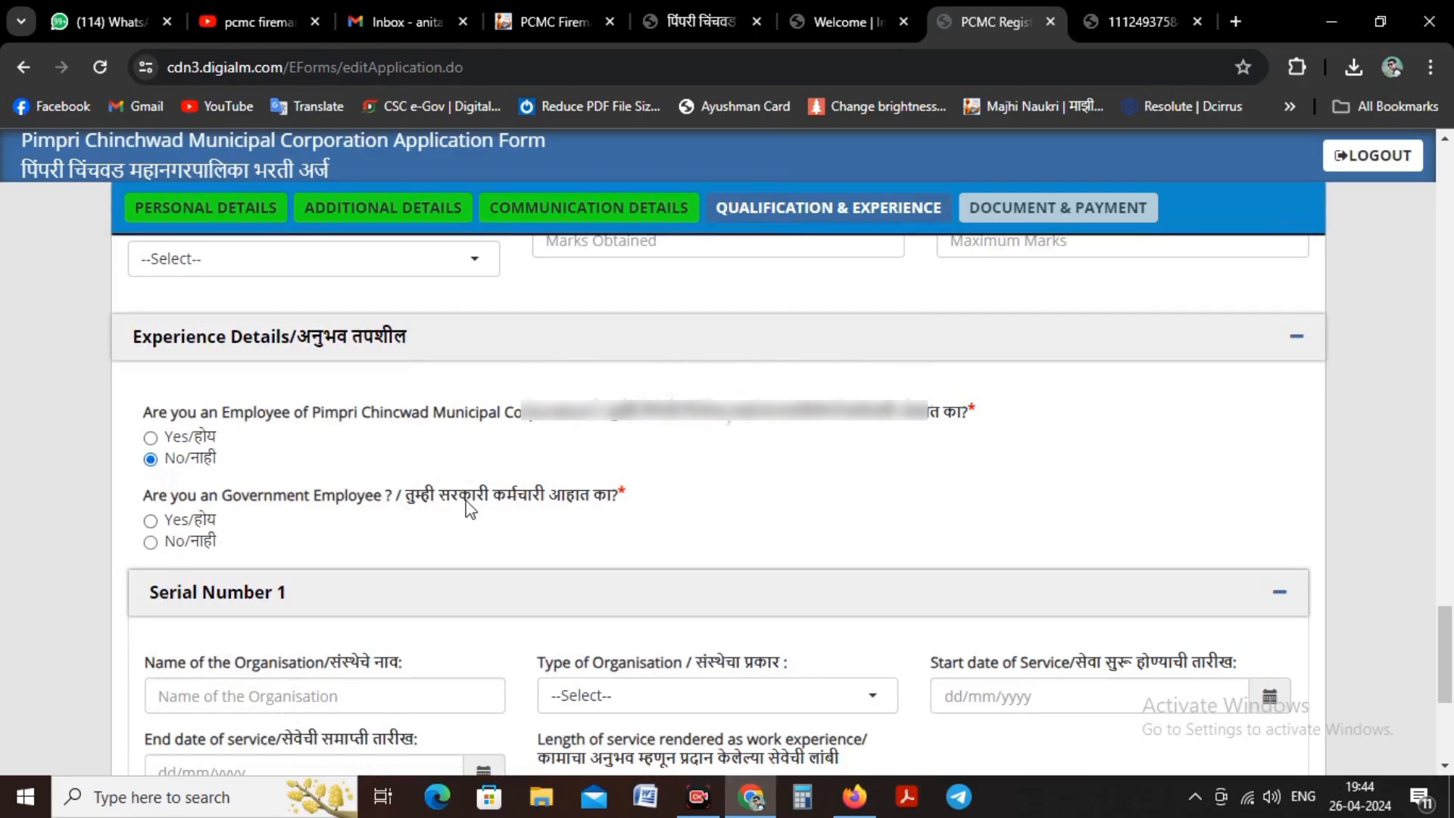
left_click(156, 542)
scroll(446, 409, "down", 3)
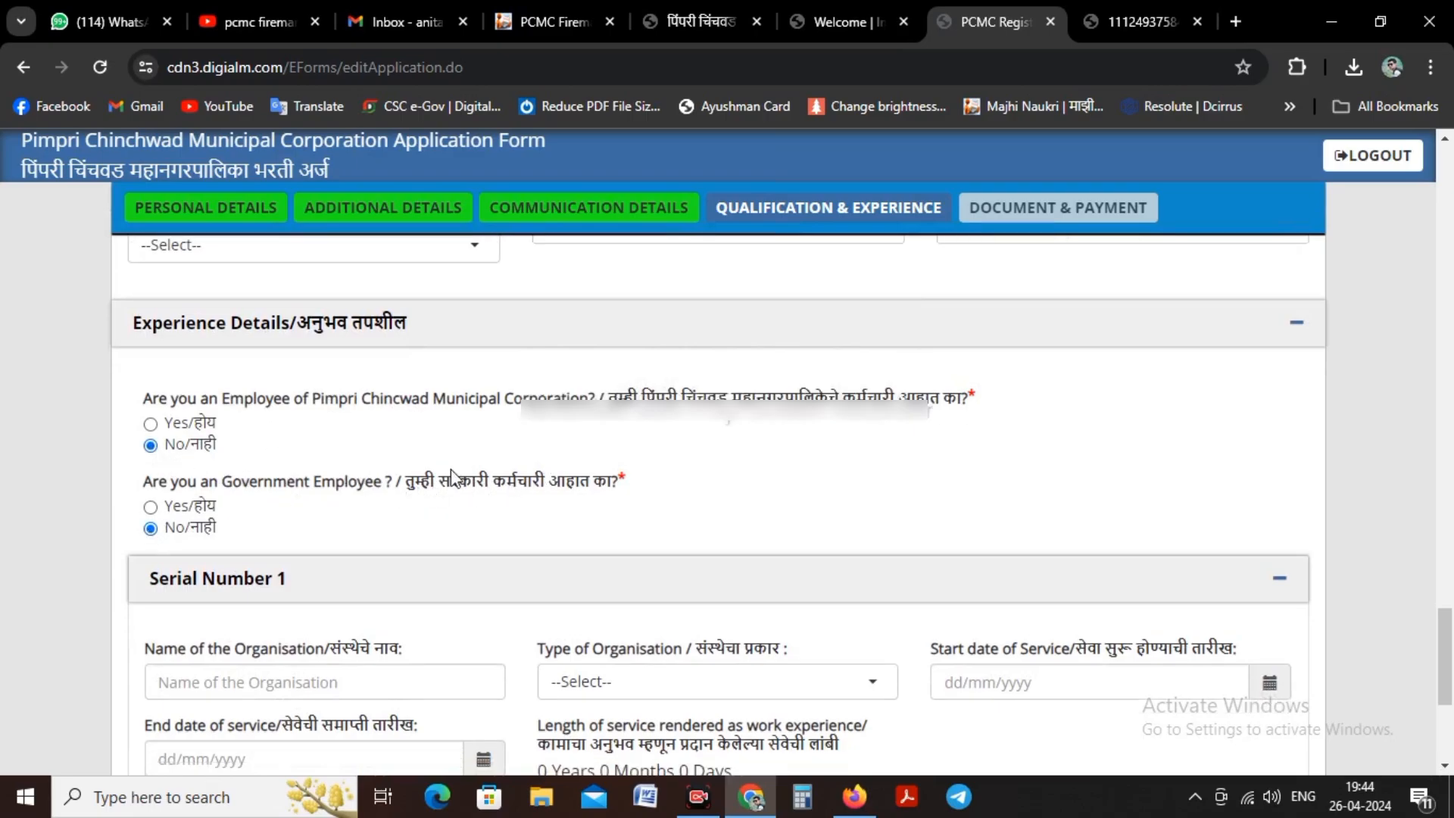
Step: Save the Qualification & Experience section, continue to Document & Payment, and dismiss the save message
scroll(446, 409, "down", 3)
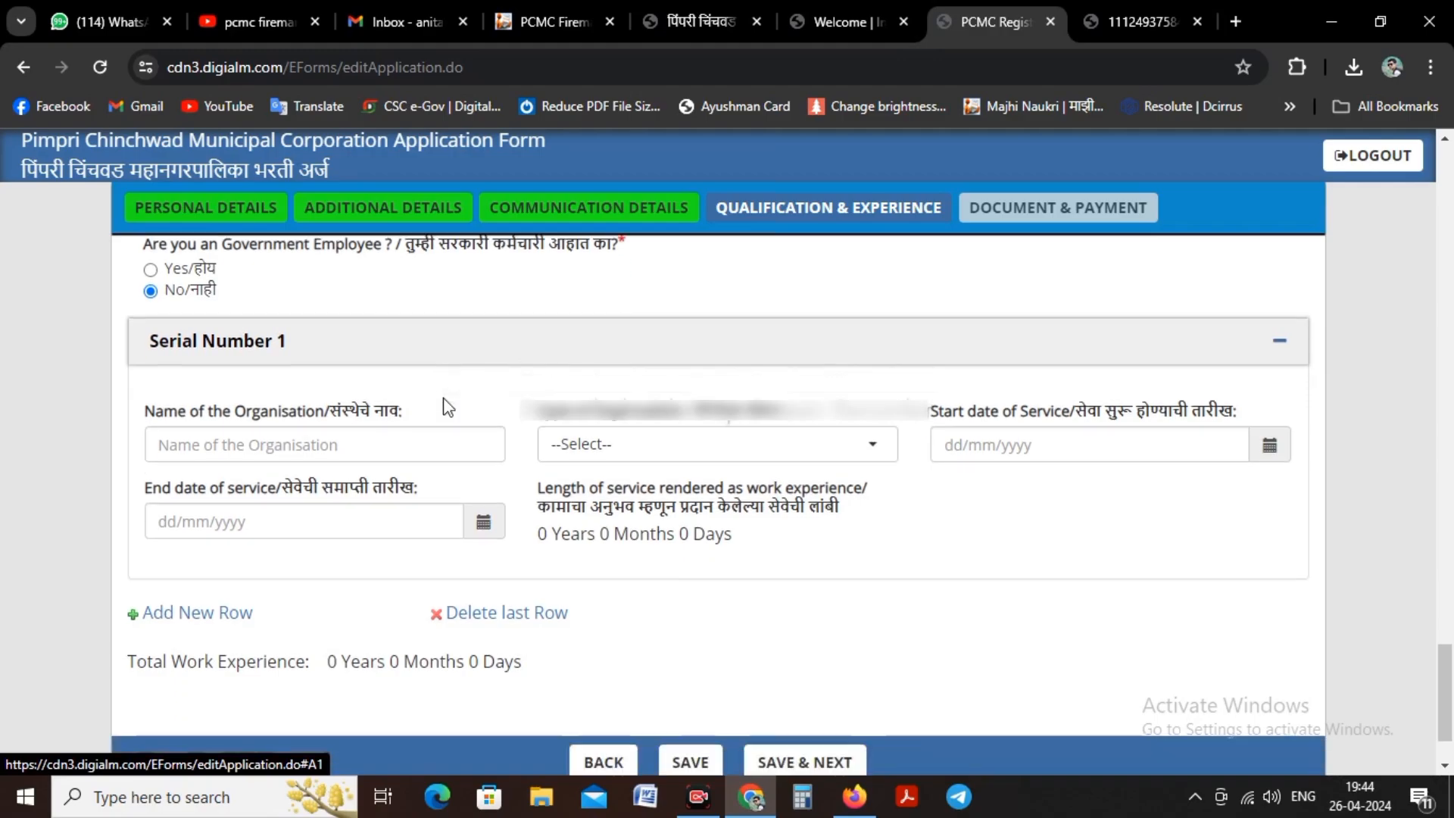
left_click(830, 660)
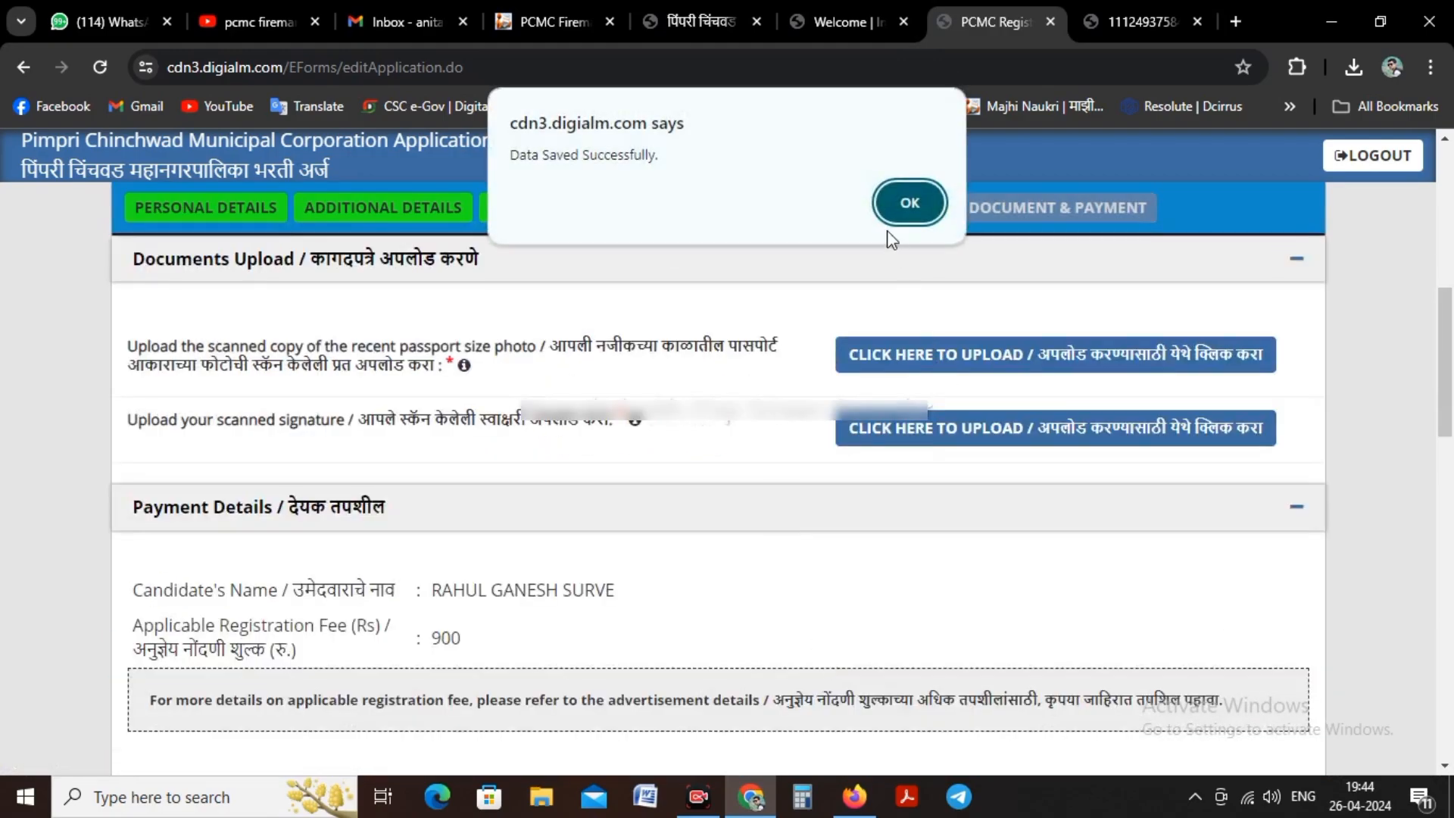
left_click(909, 195)
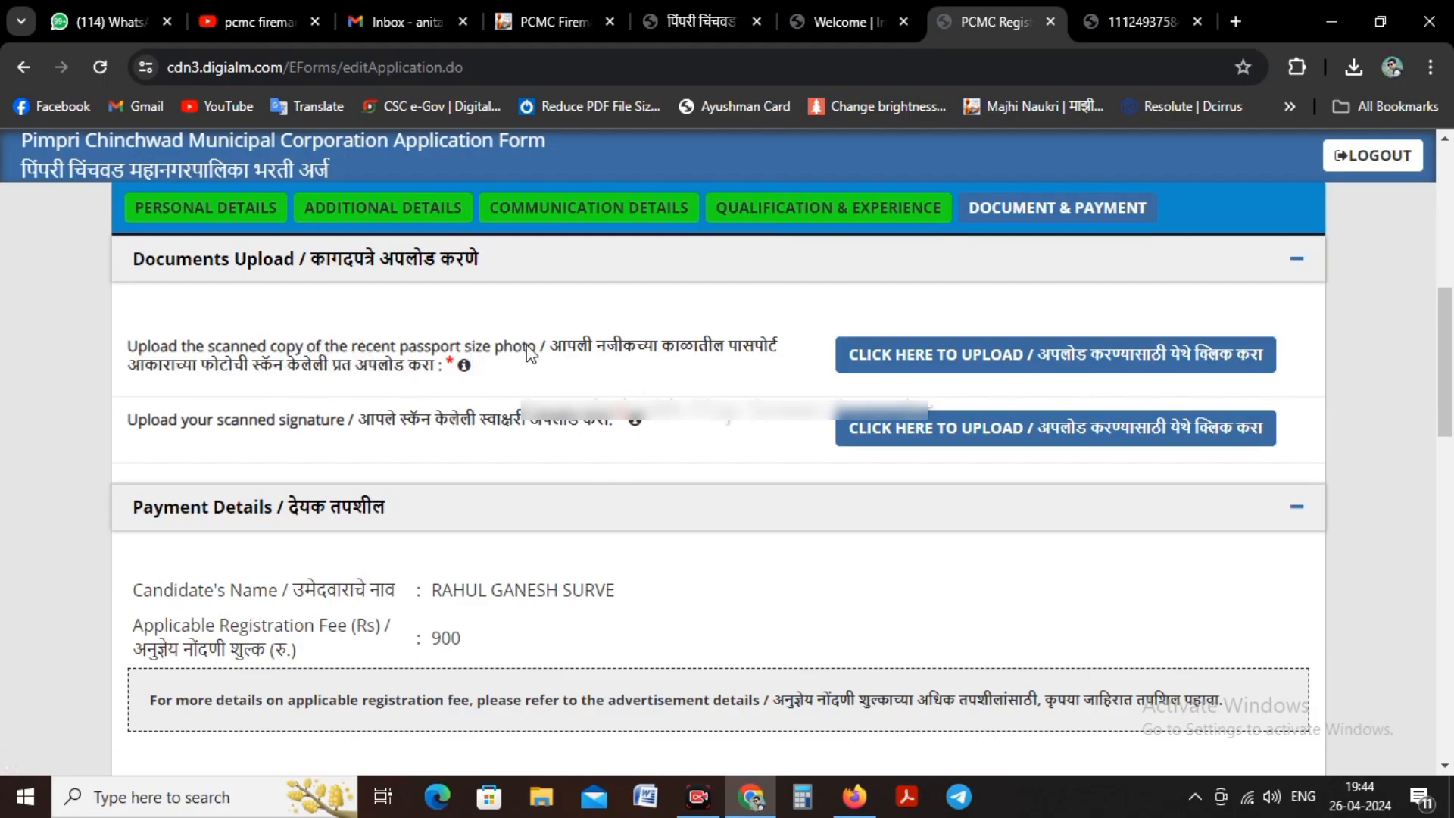
Step: Open the passport photo upload at the Upload Photograph option and try to upload My Photos (1) from the Main Photos folder on drive E
left_click(1066, 369)
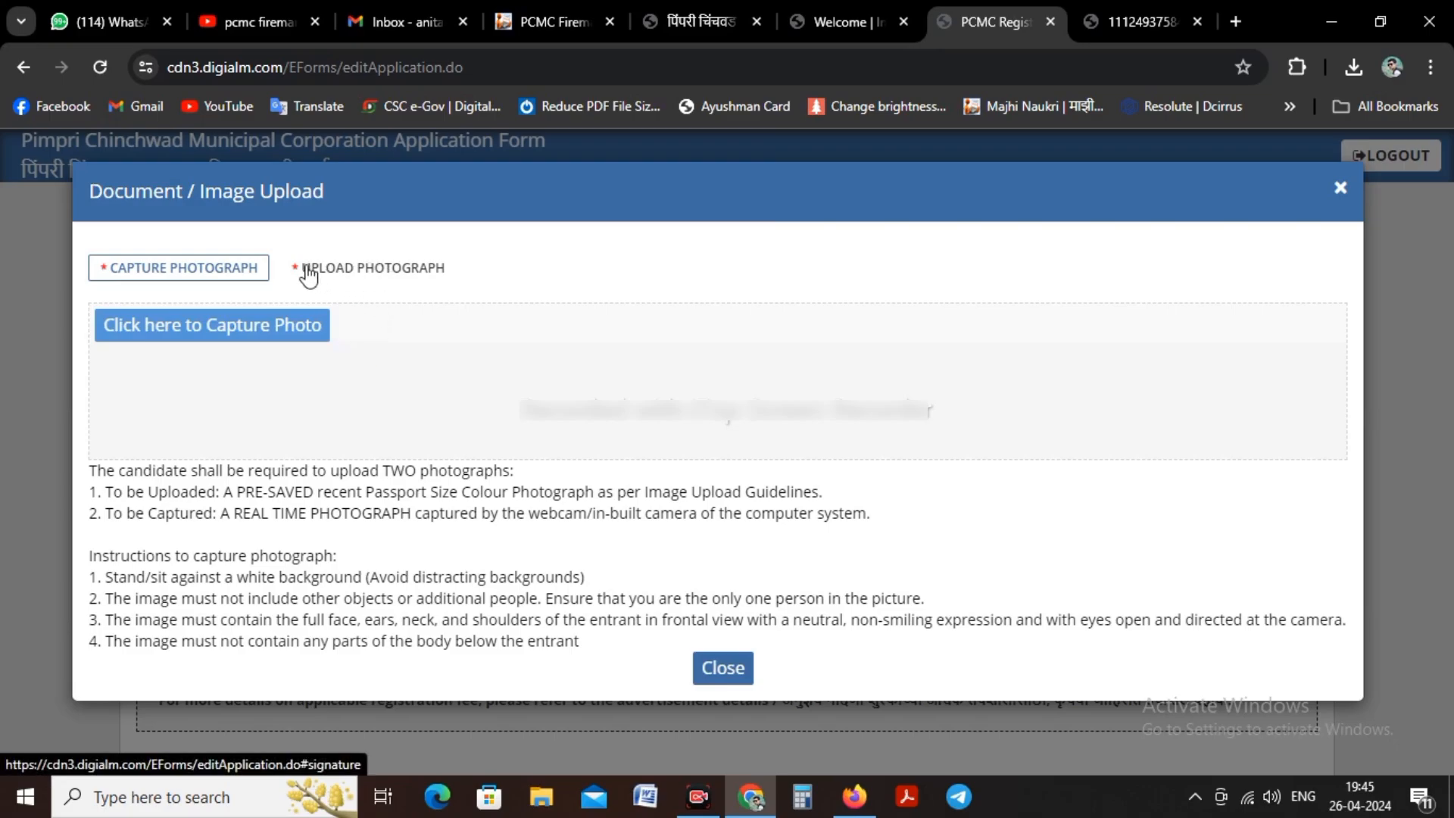
left_click(409, 279)
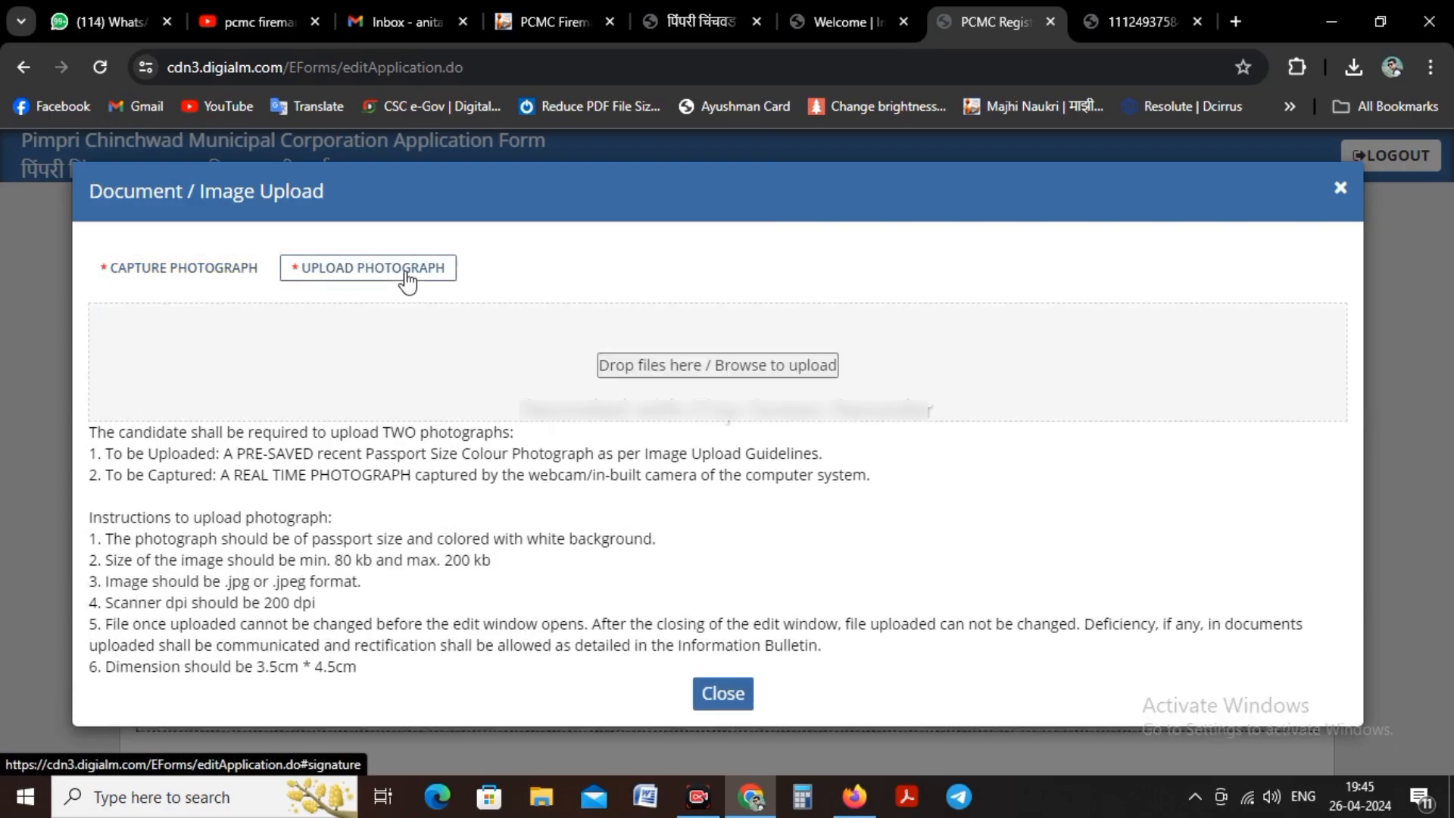
left_click(452, 347)
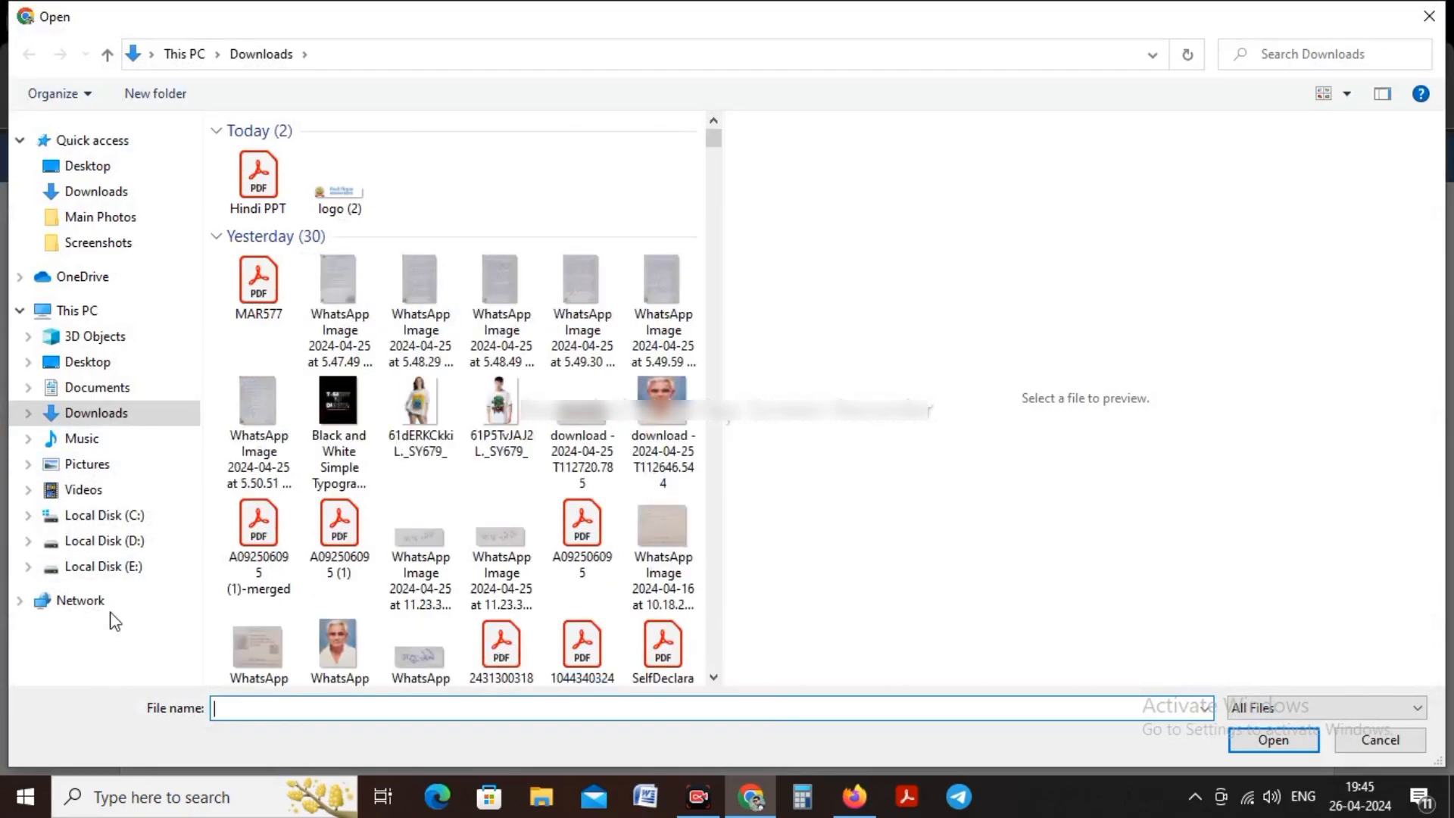
left_click(125, 568)
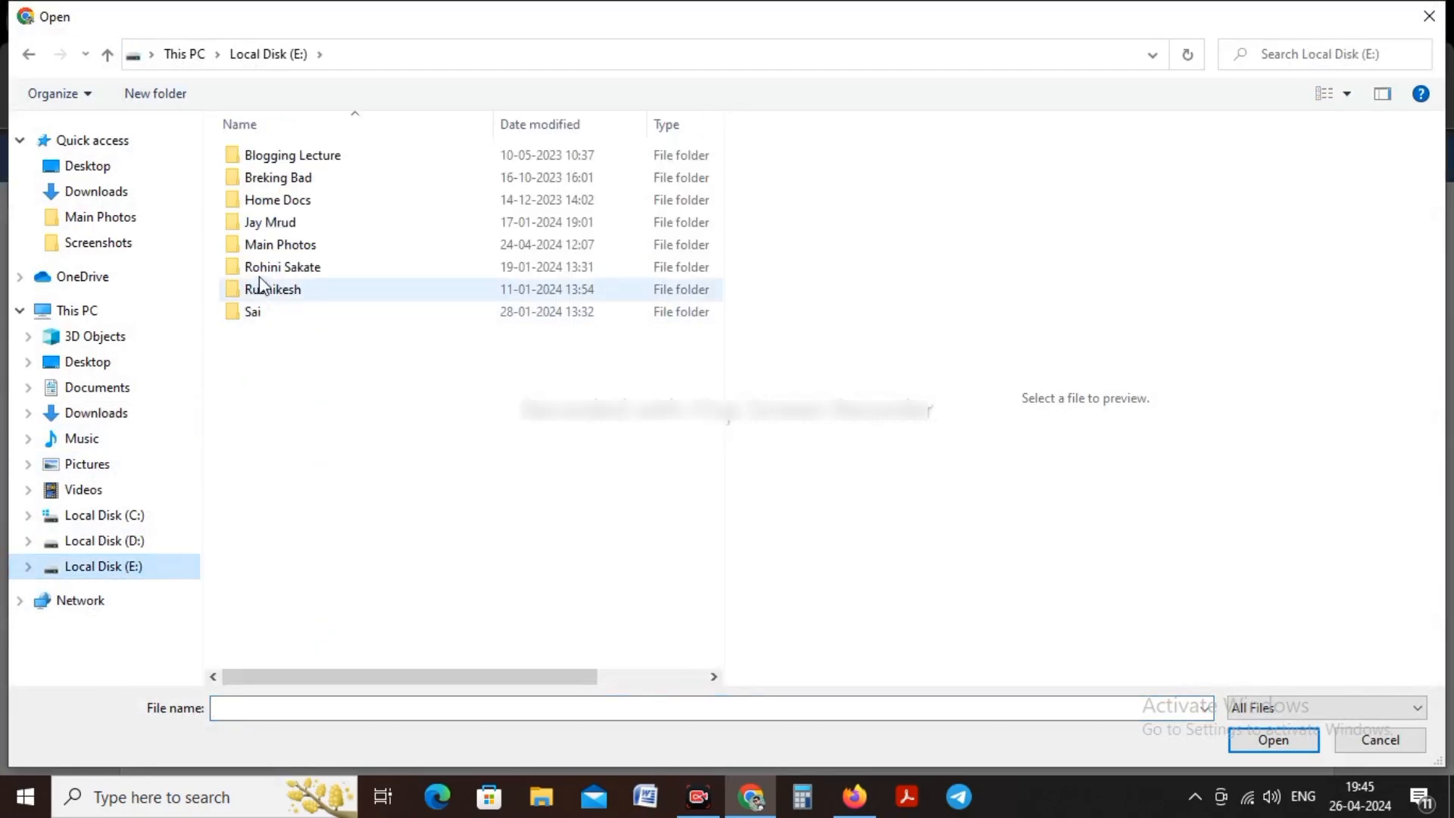
double_click(265, 244)
left_click(406, 162)
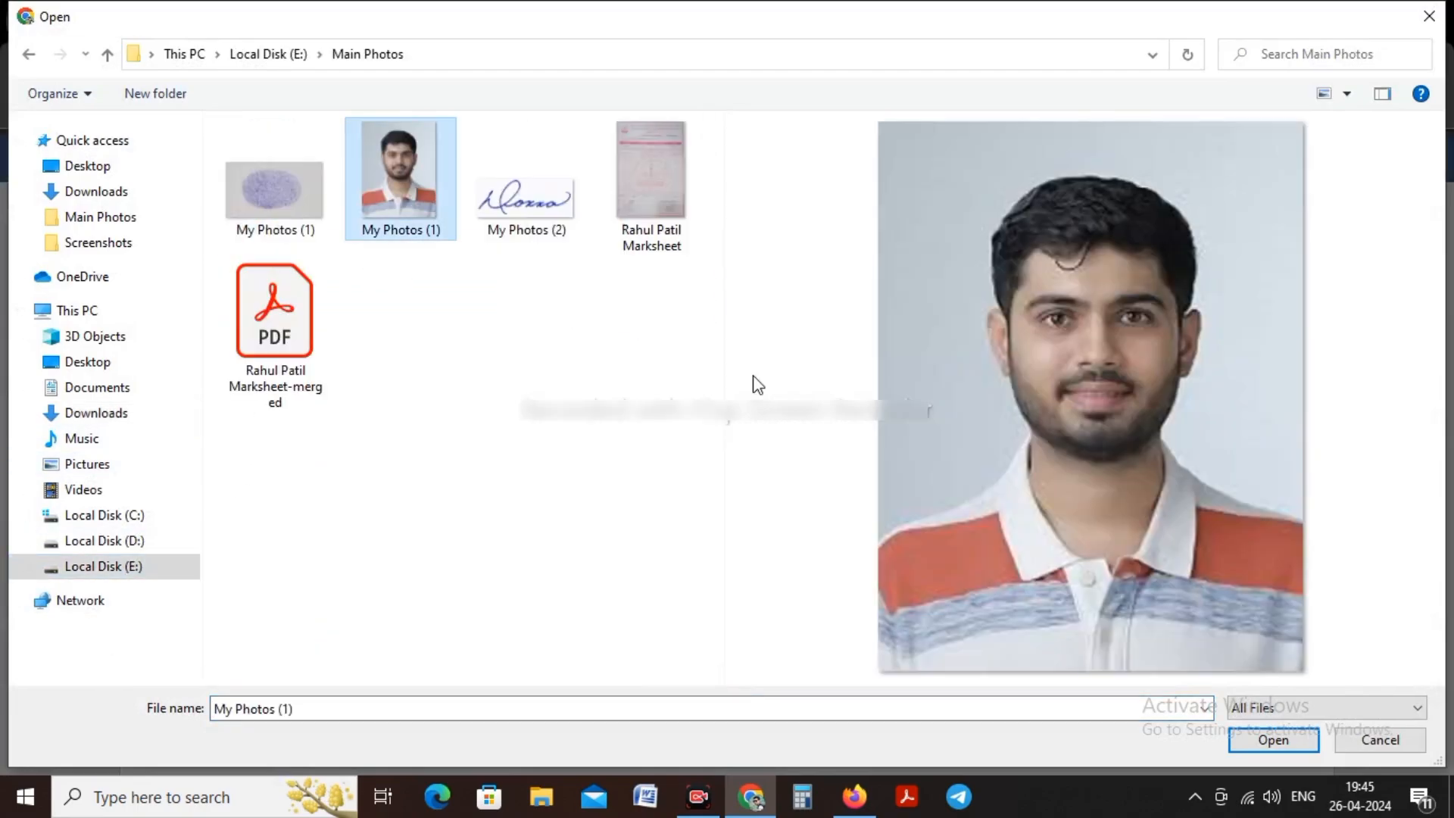
left_click(1265, 734)
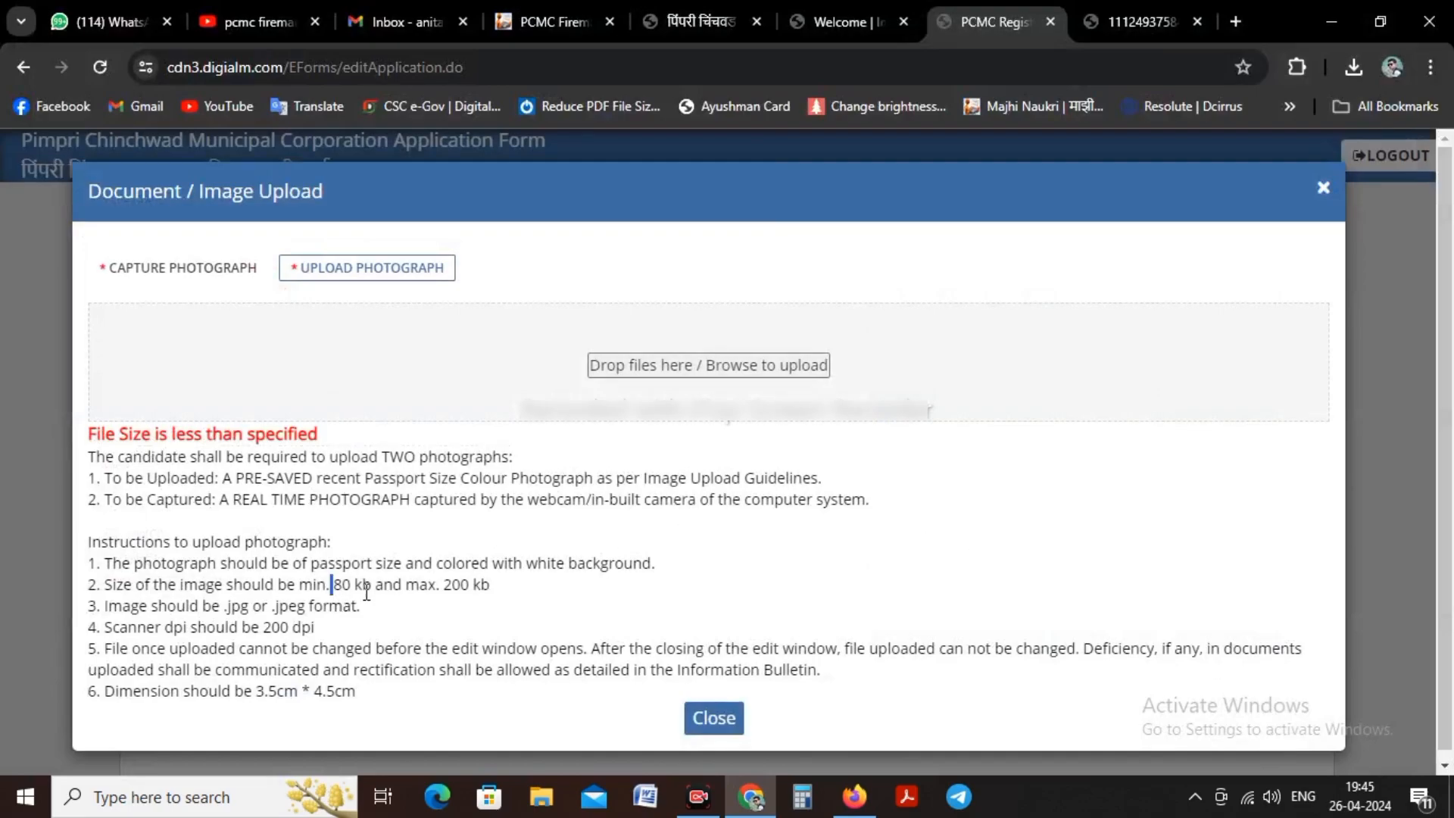
Step: Check the photo size limits, browse for a file again and open the portrait My Photos (1) in Paint for editing
left_click_drag(366, 592, 518, 602)
left_click(515, 594)
left_click(511, 346)
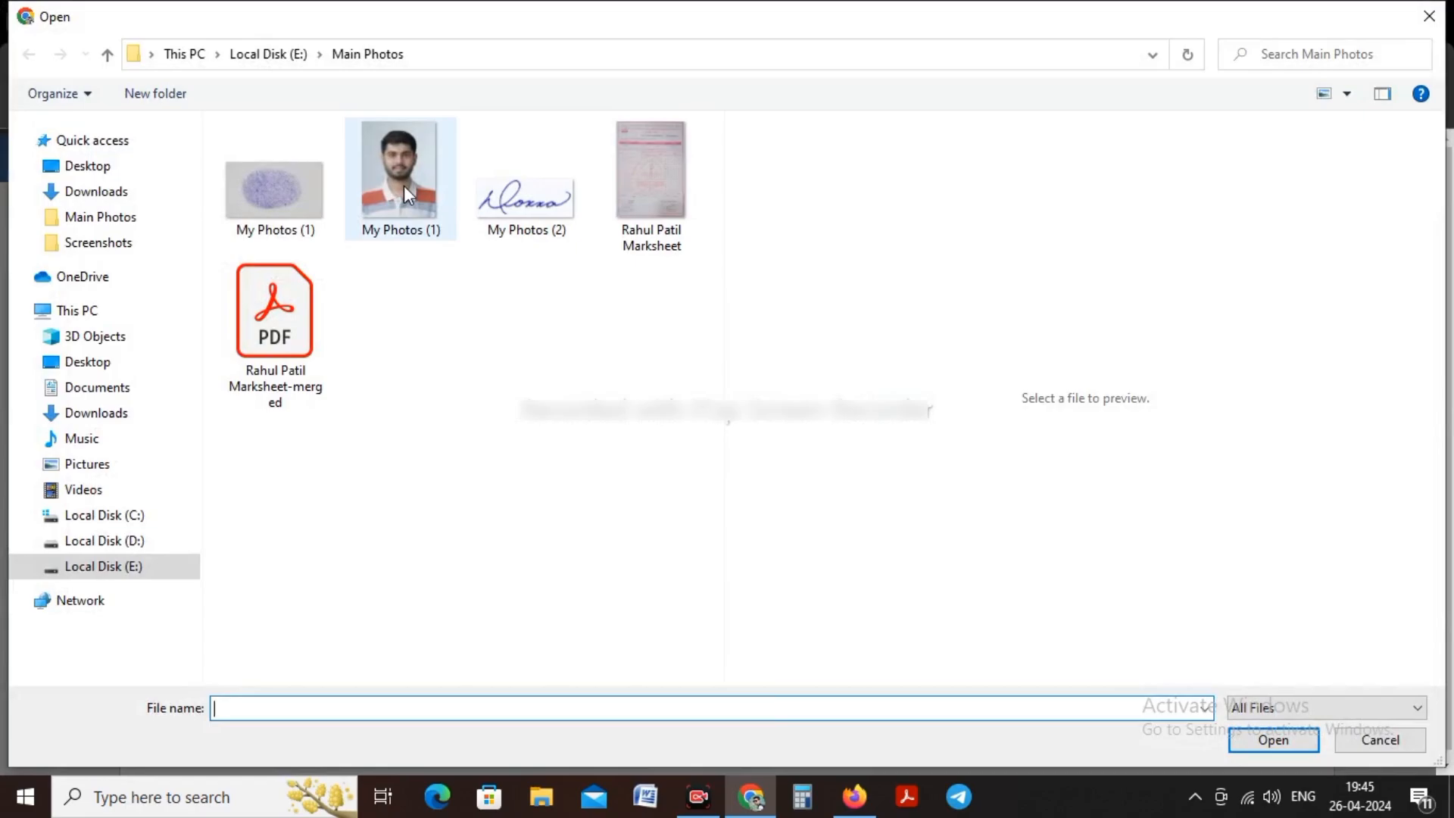
left_click(404, 191)
right_click(407, 195)
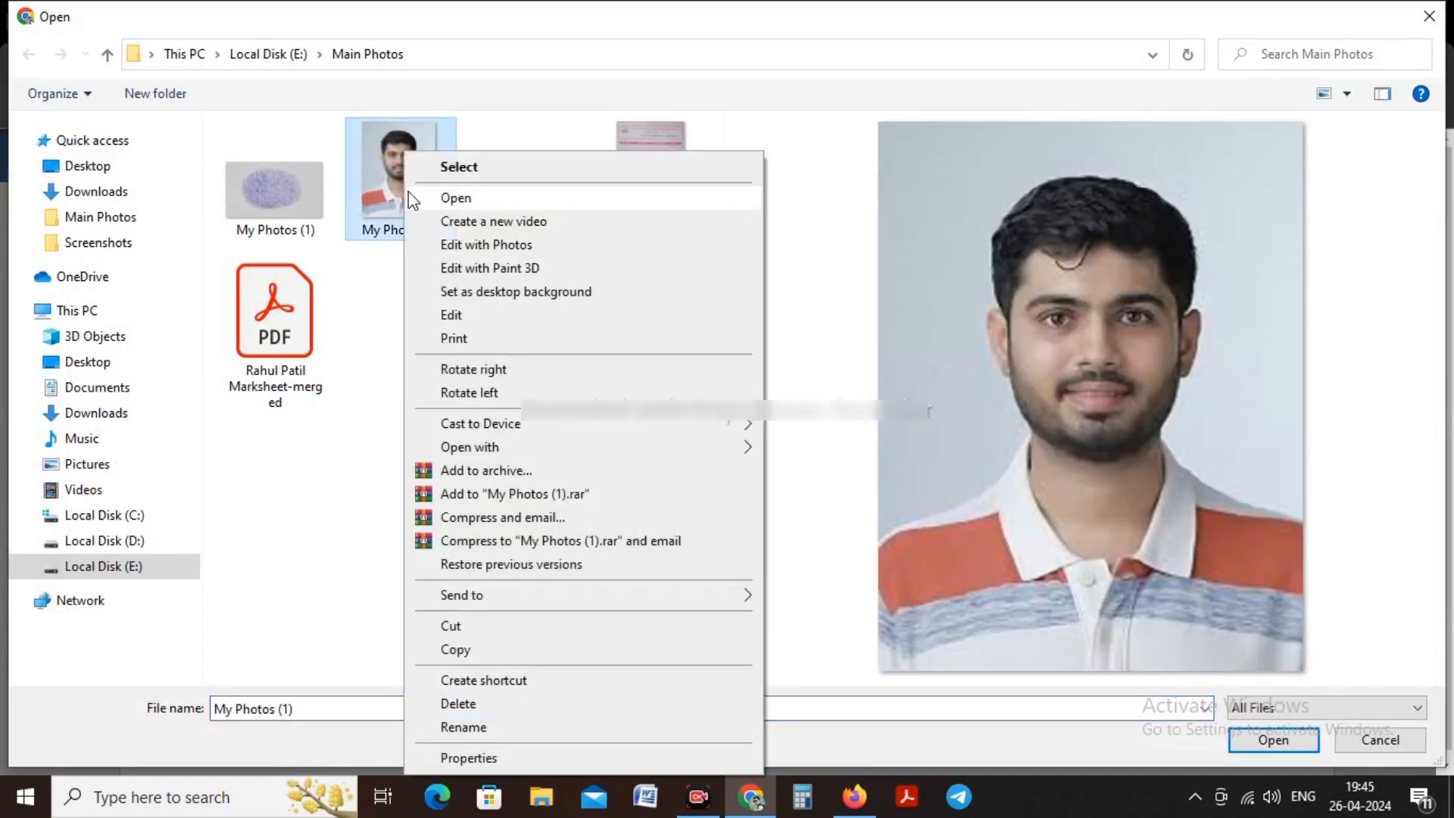
left_click(447, 314)
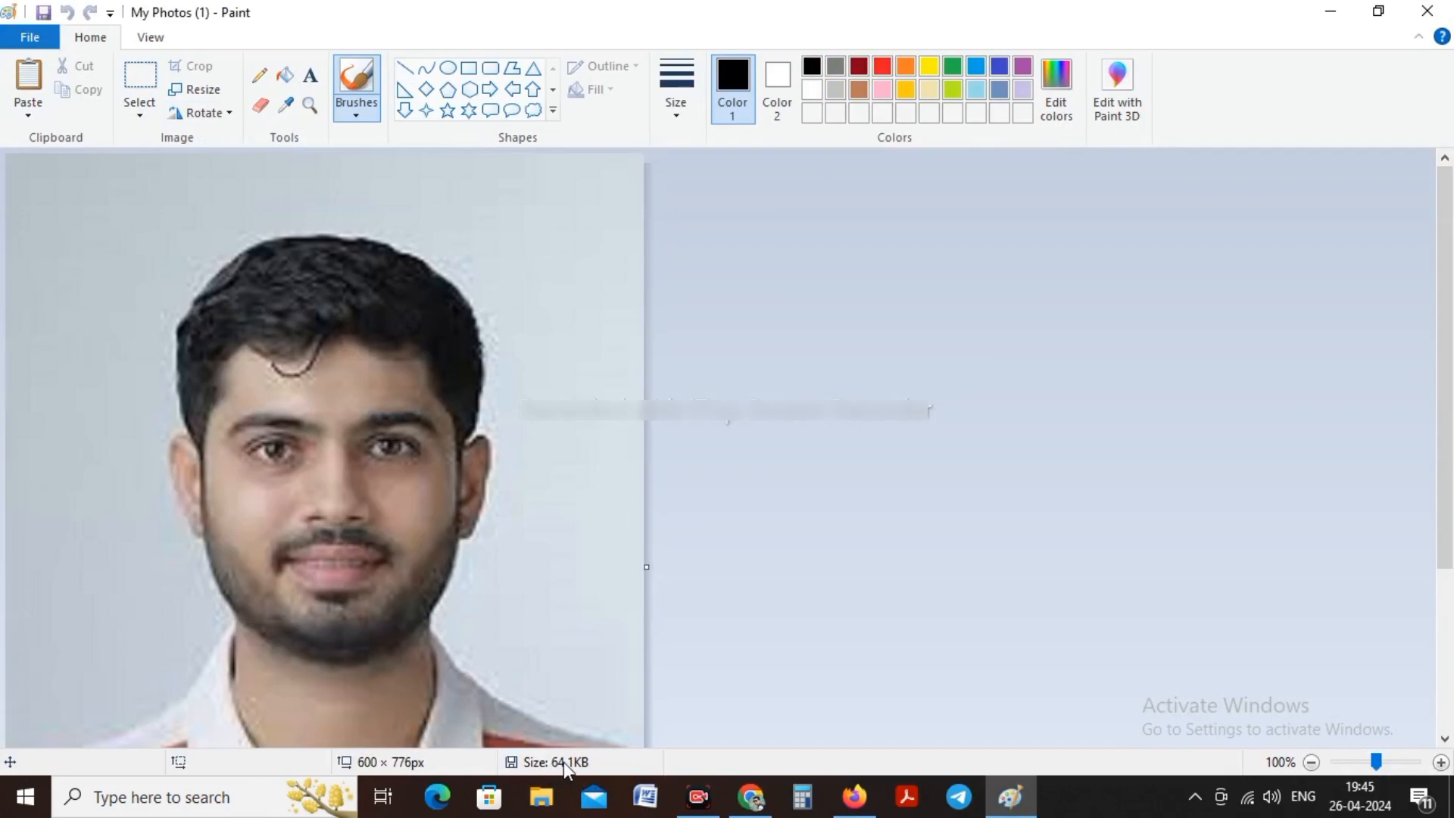
Step: Resize the portrait by pixels to a width of 800, keeping the aspect ratio
left_click(196, 90)
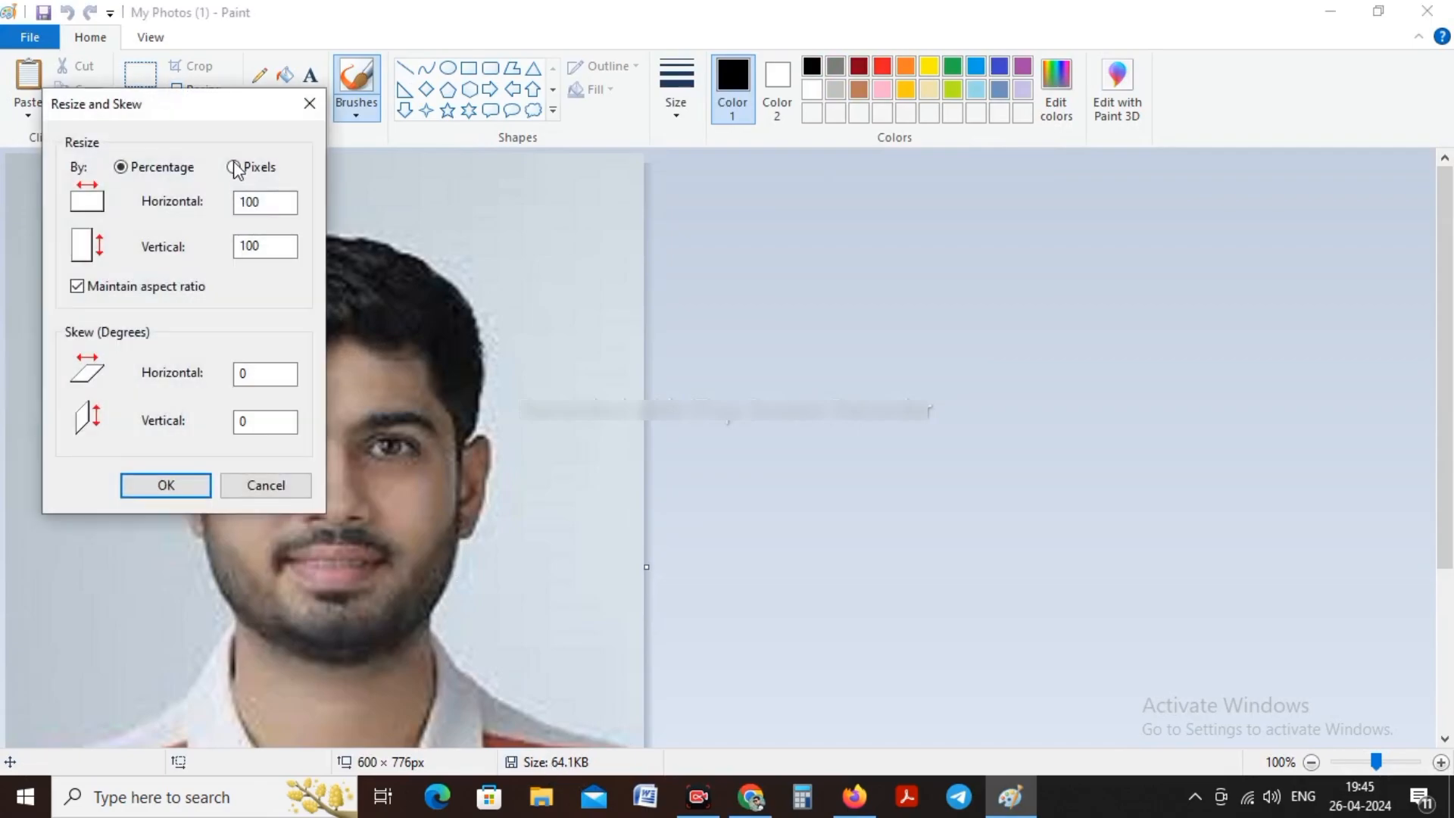
left_click(235, 168)
left_click_drag(260, 203, 217, 201)
type("80")
left_click(168, 485)
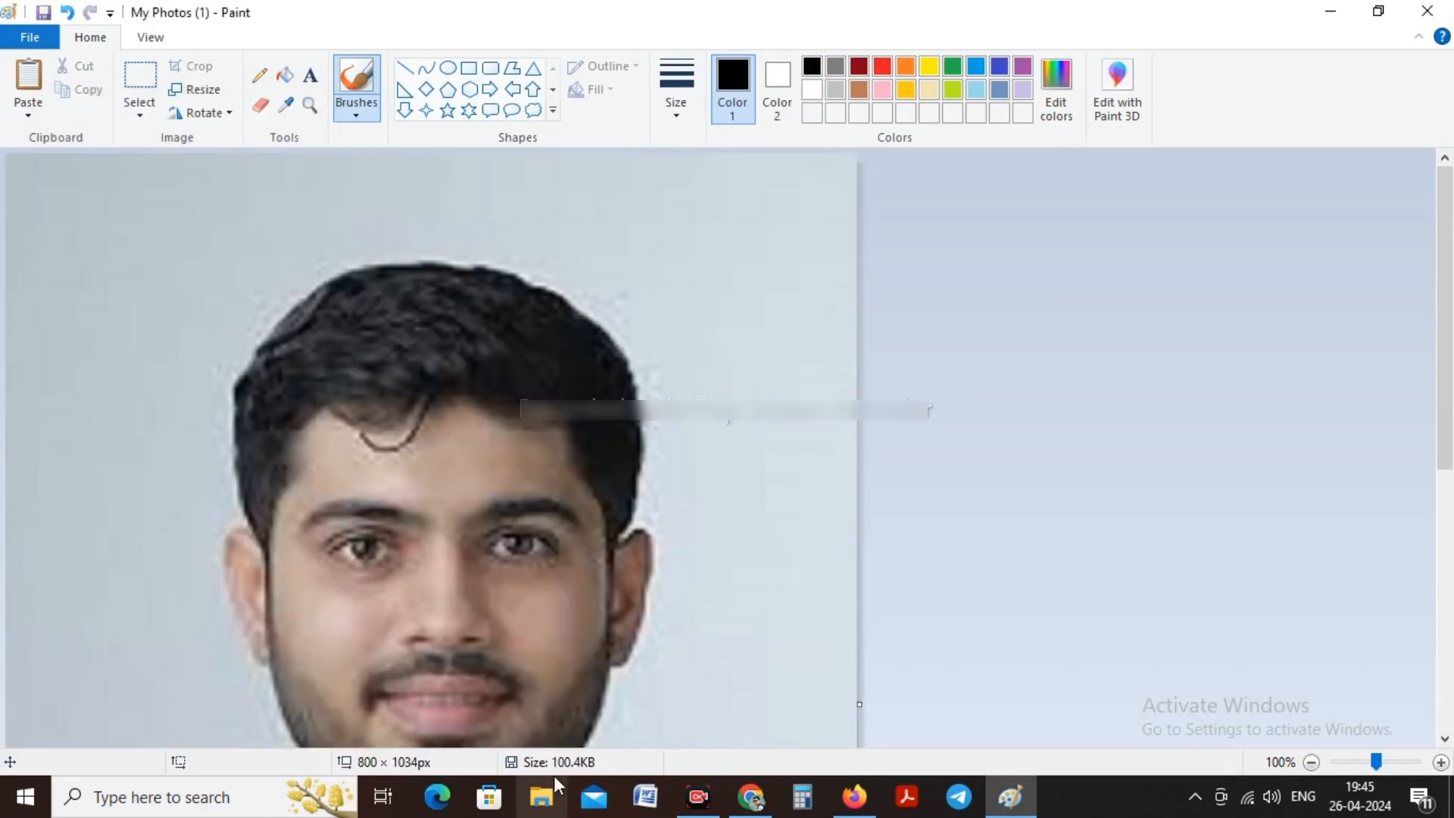
Step: Close Paint, upload today's portrait picture from the Downloads folder as the passport photograph, and close the upload dialog
left_click(1427, 11)
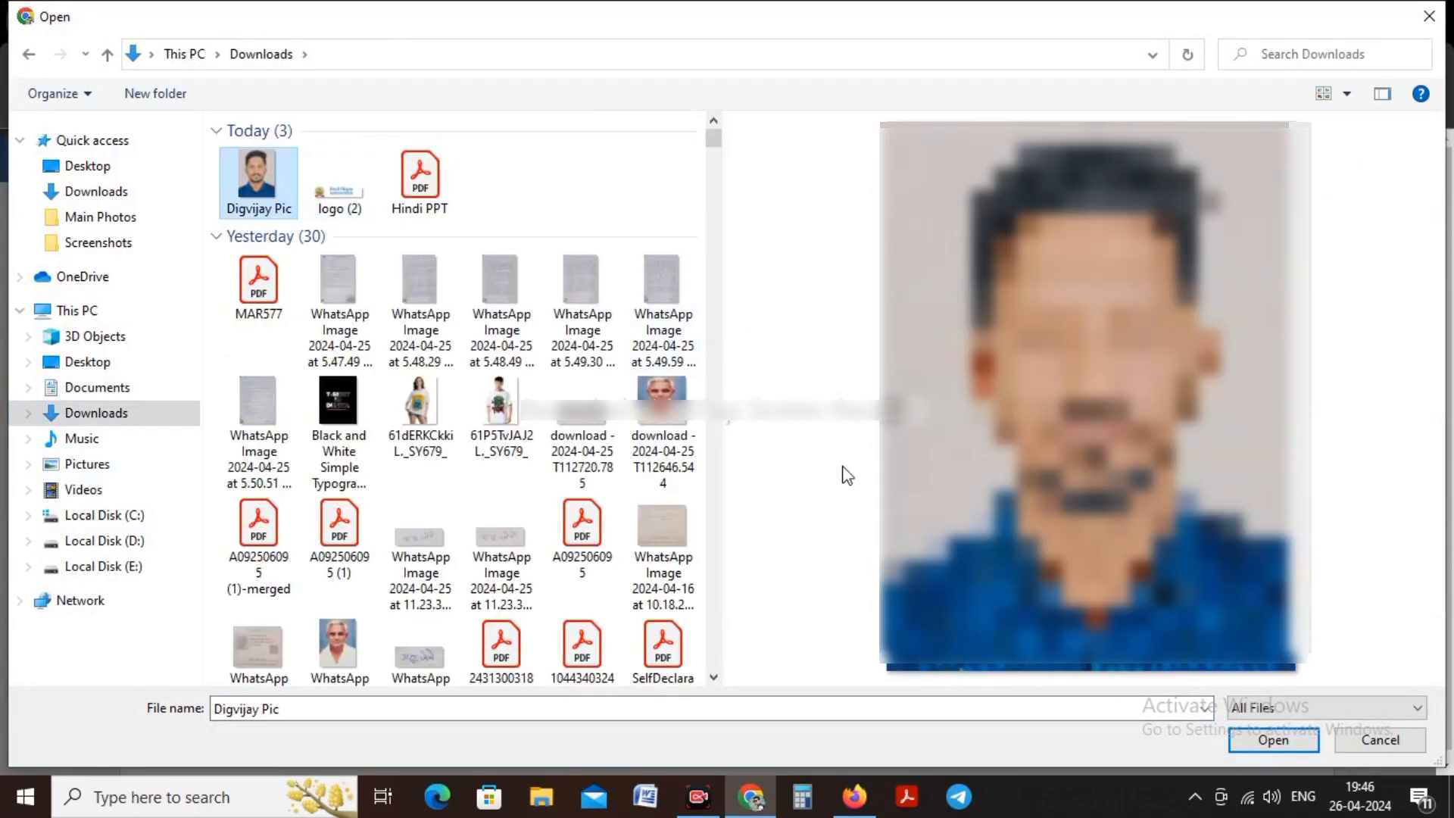
left_click(1273, 740)
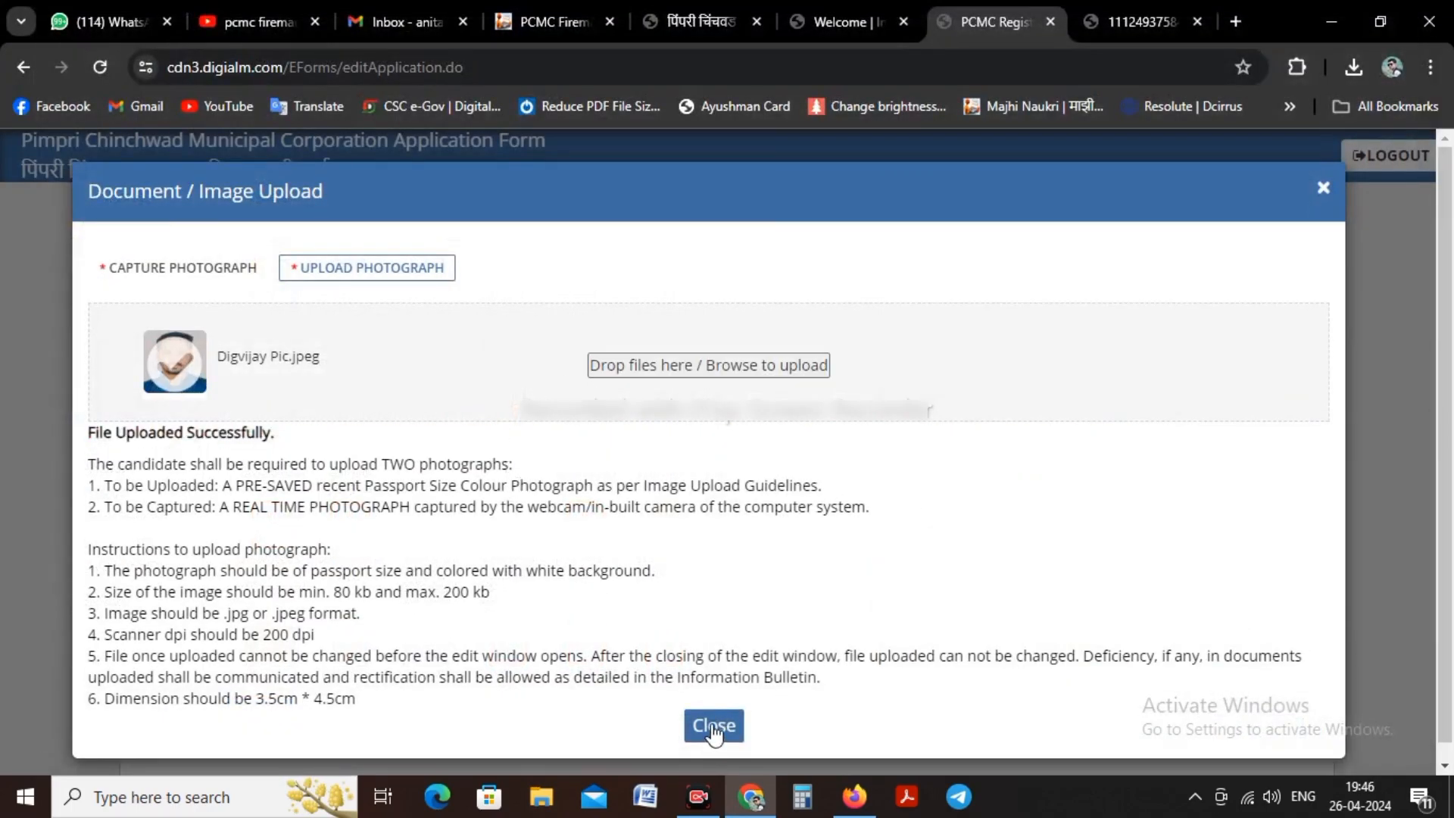
left_click(713, 749)
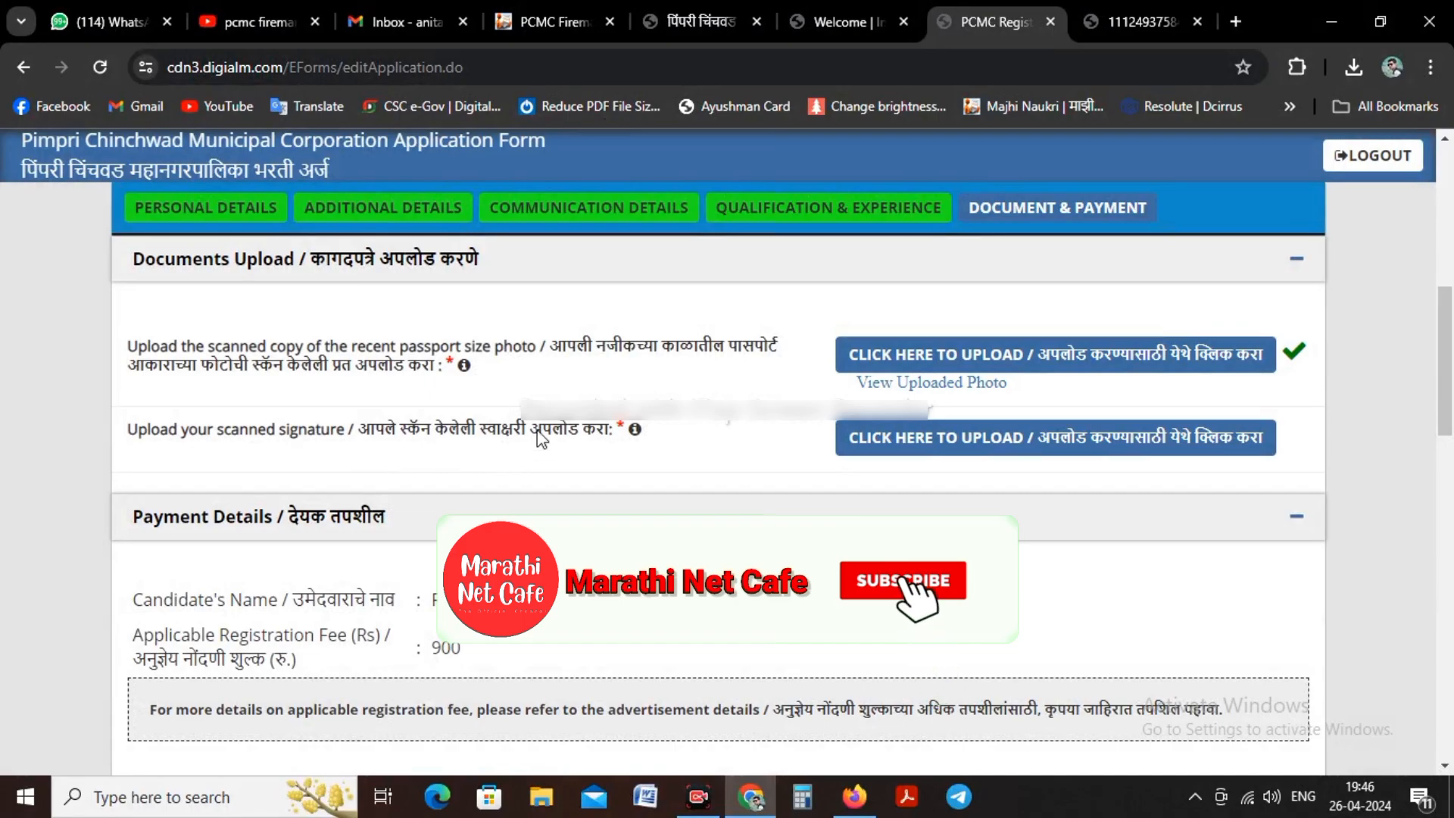
Step: Open the scanned signature upload, check its size limits and browse to the Main Photos folder on drive E
left_click(930, 445)
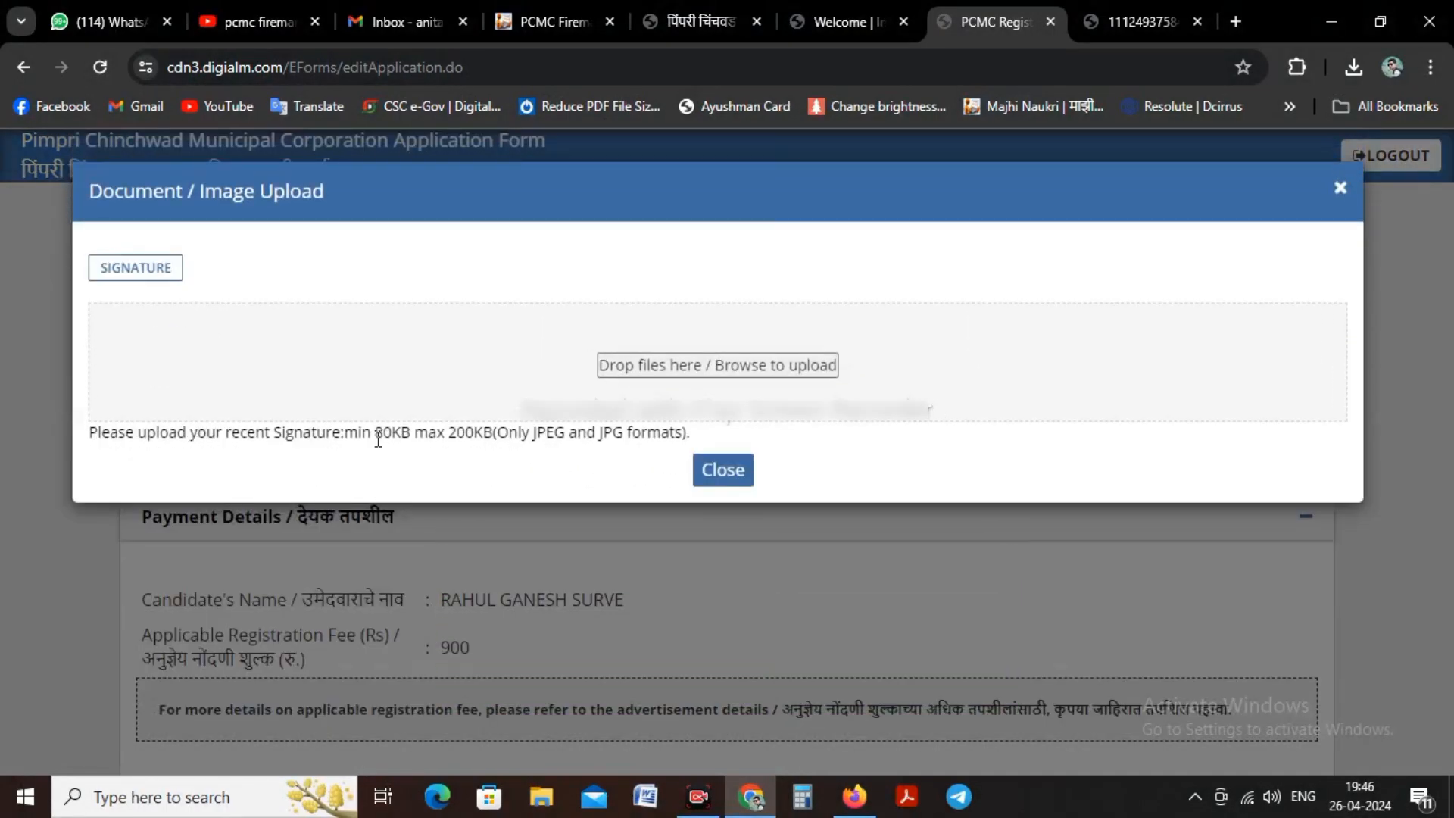
left_click_drag(376, 438, 475, 438)
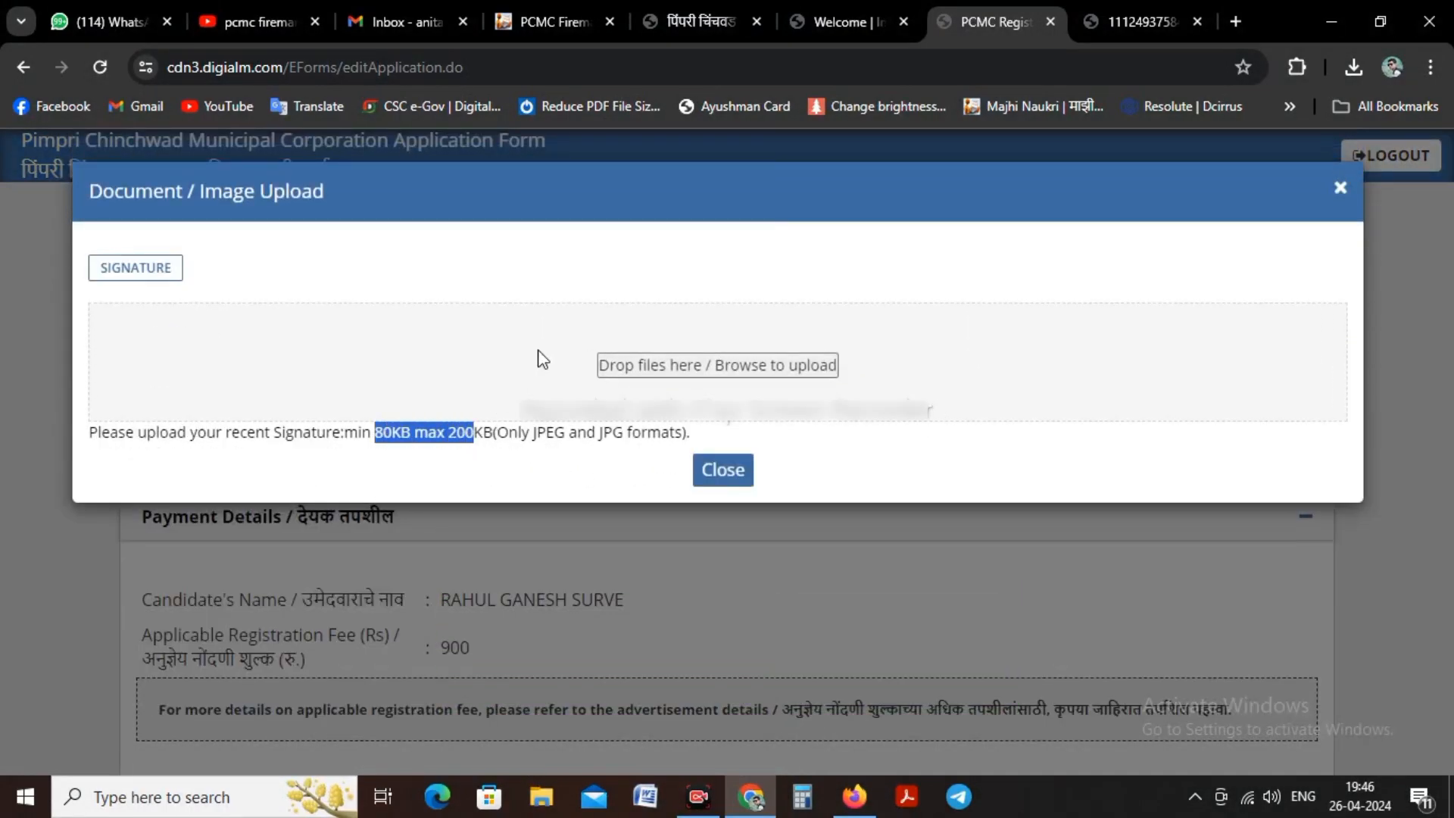
left_click(639, 370)
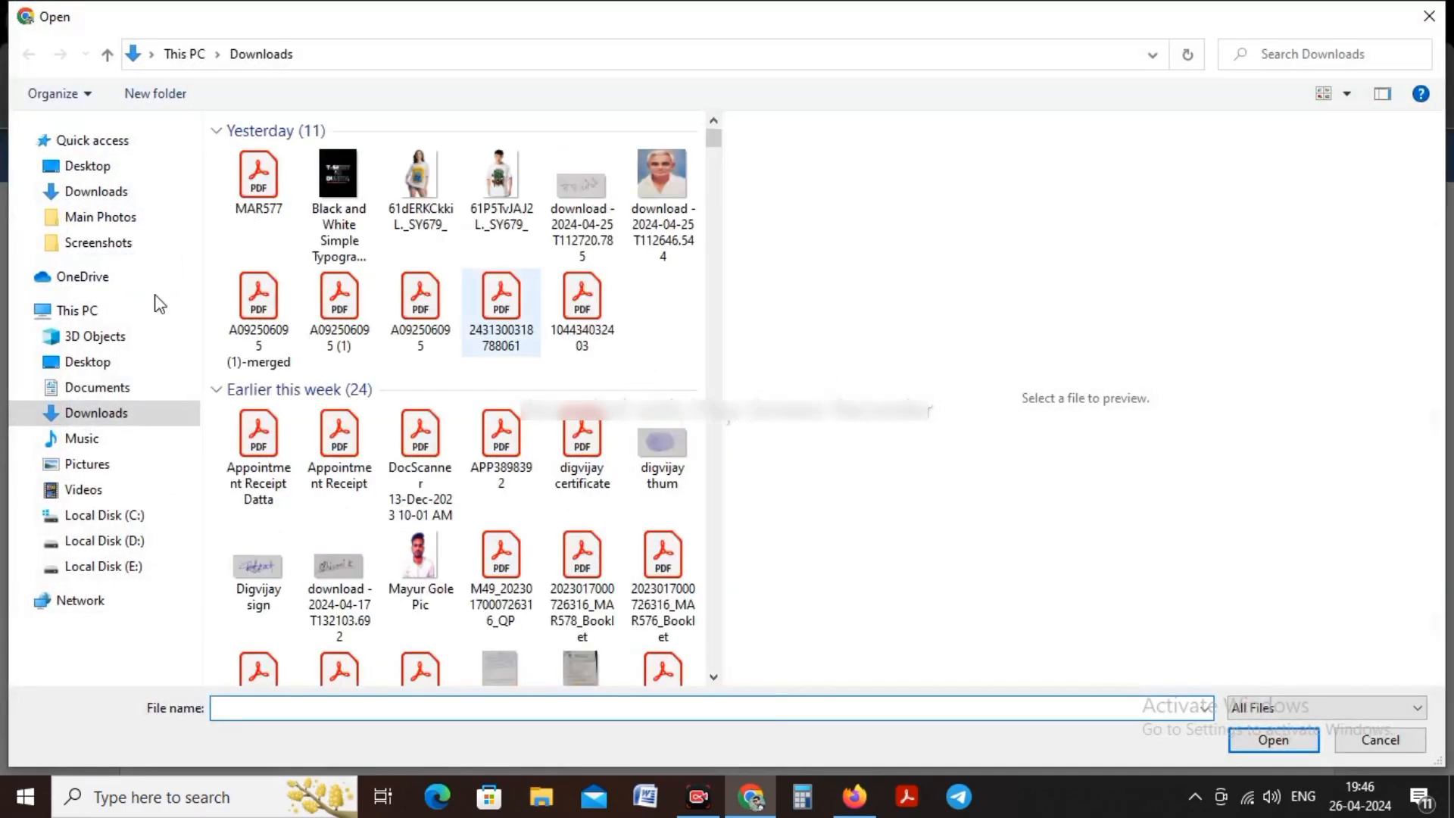
left_click(140, 567)
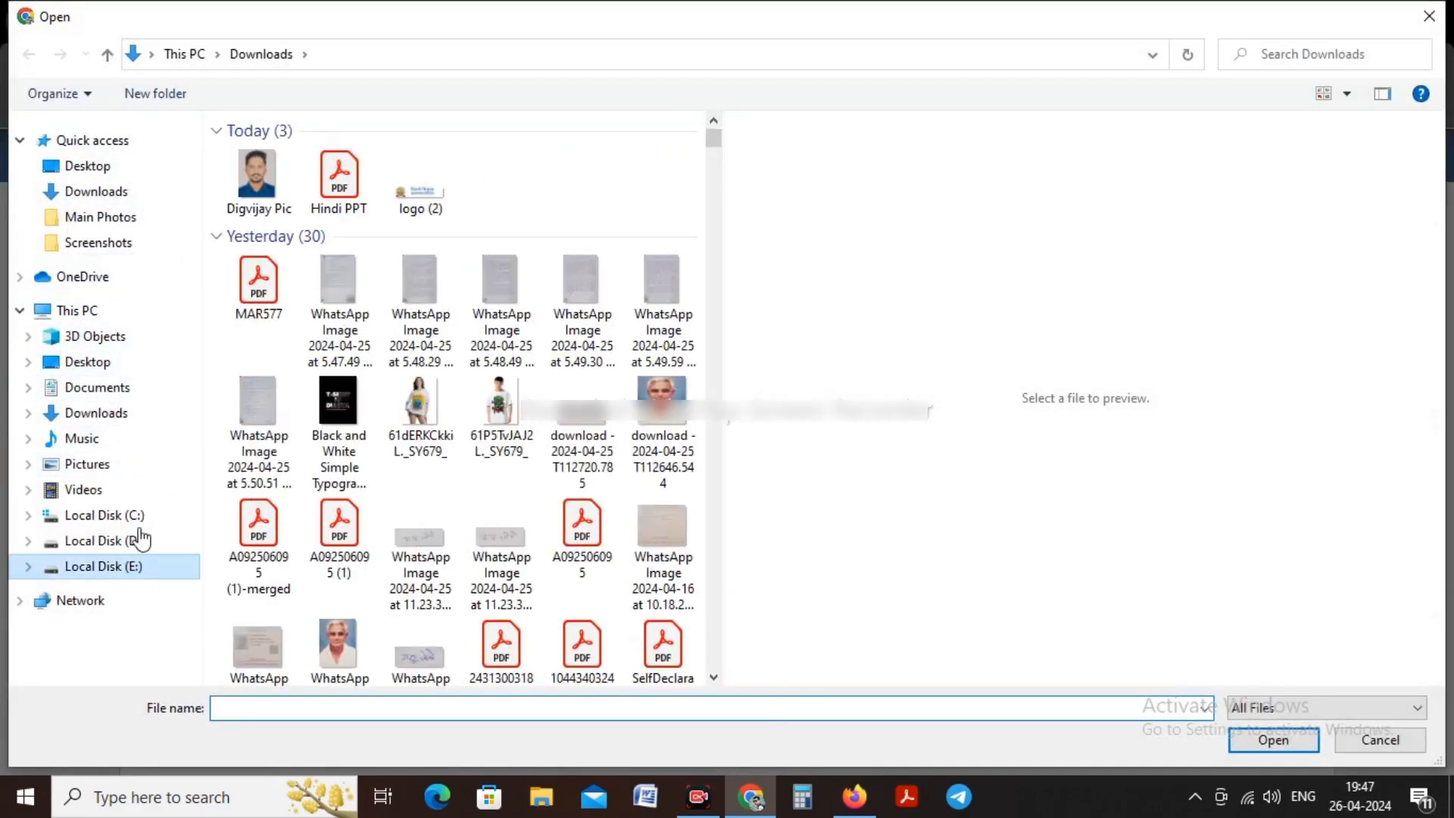
double_click(265, 247)
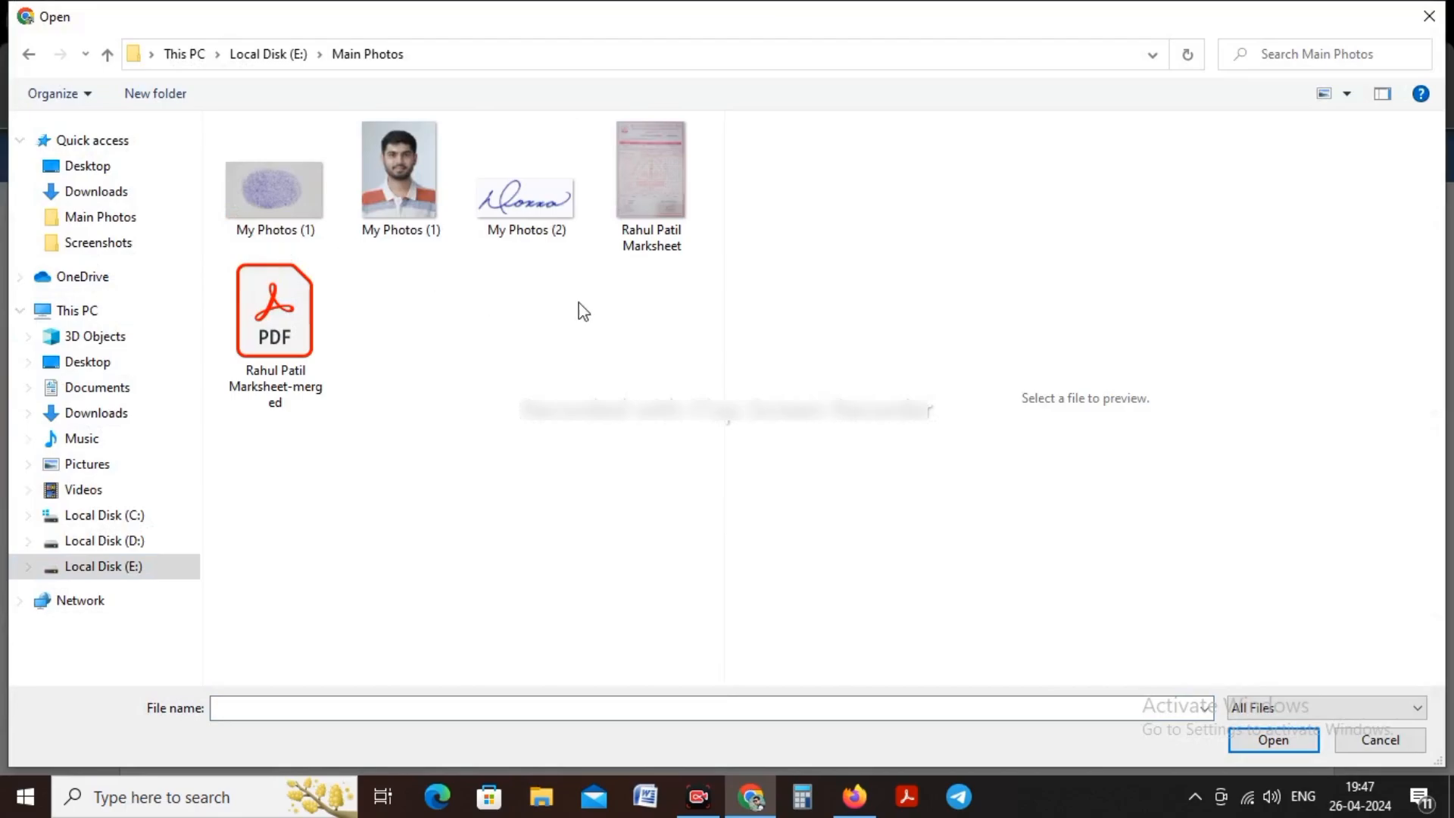
Step: Open the signature image My Photos (2) in Paint for editing
left_click(553, 206)
right_click(549, 206)
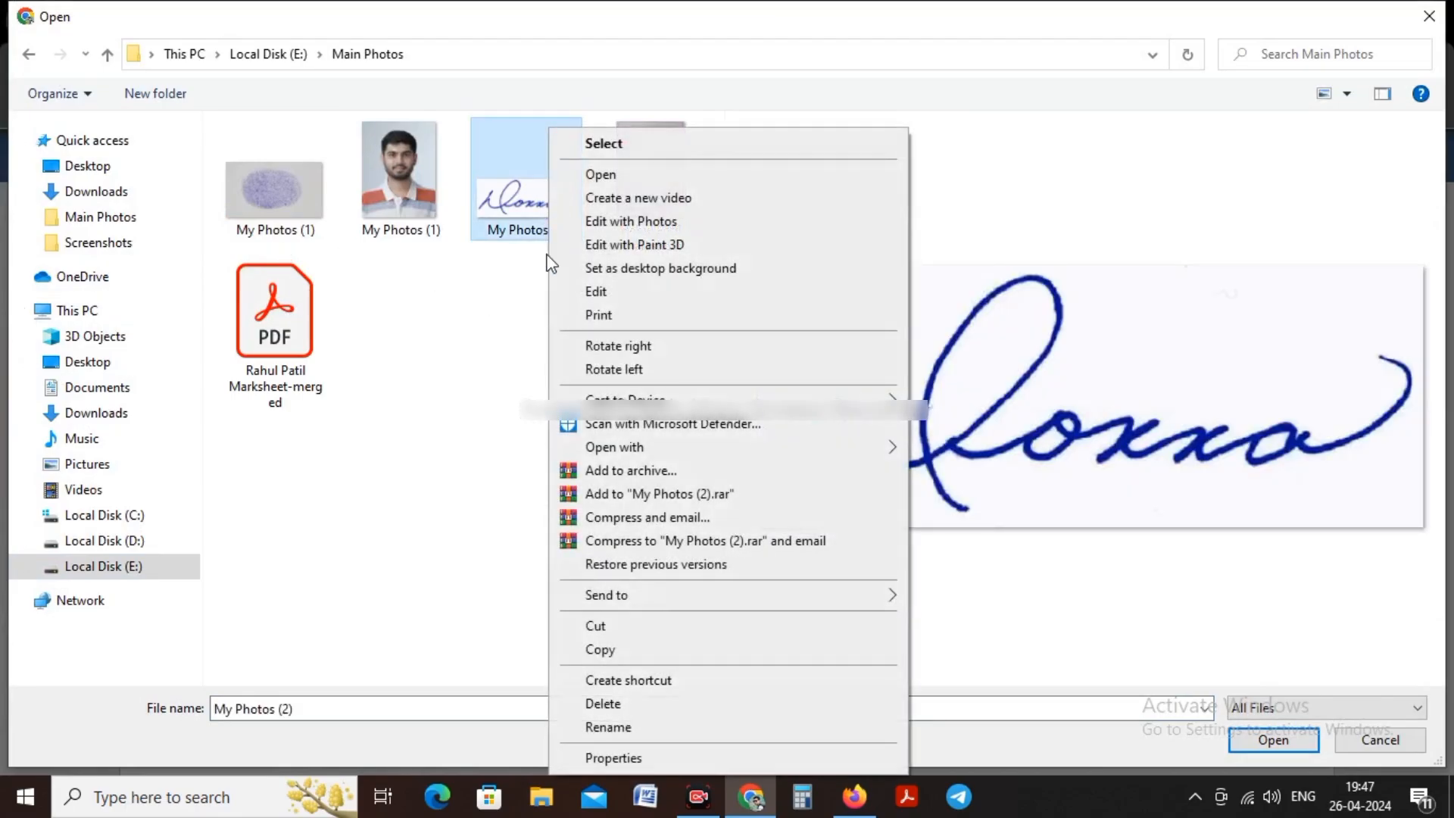
left_click(599, 292)
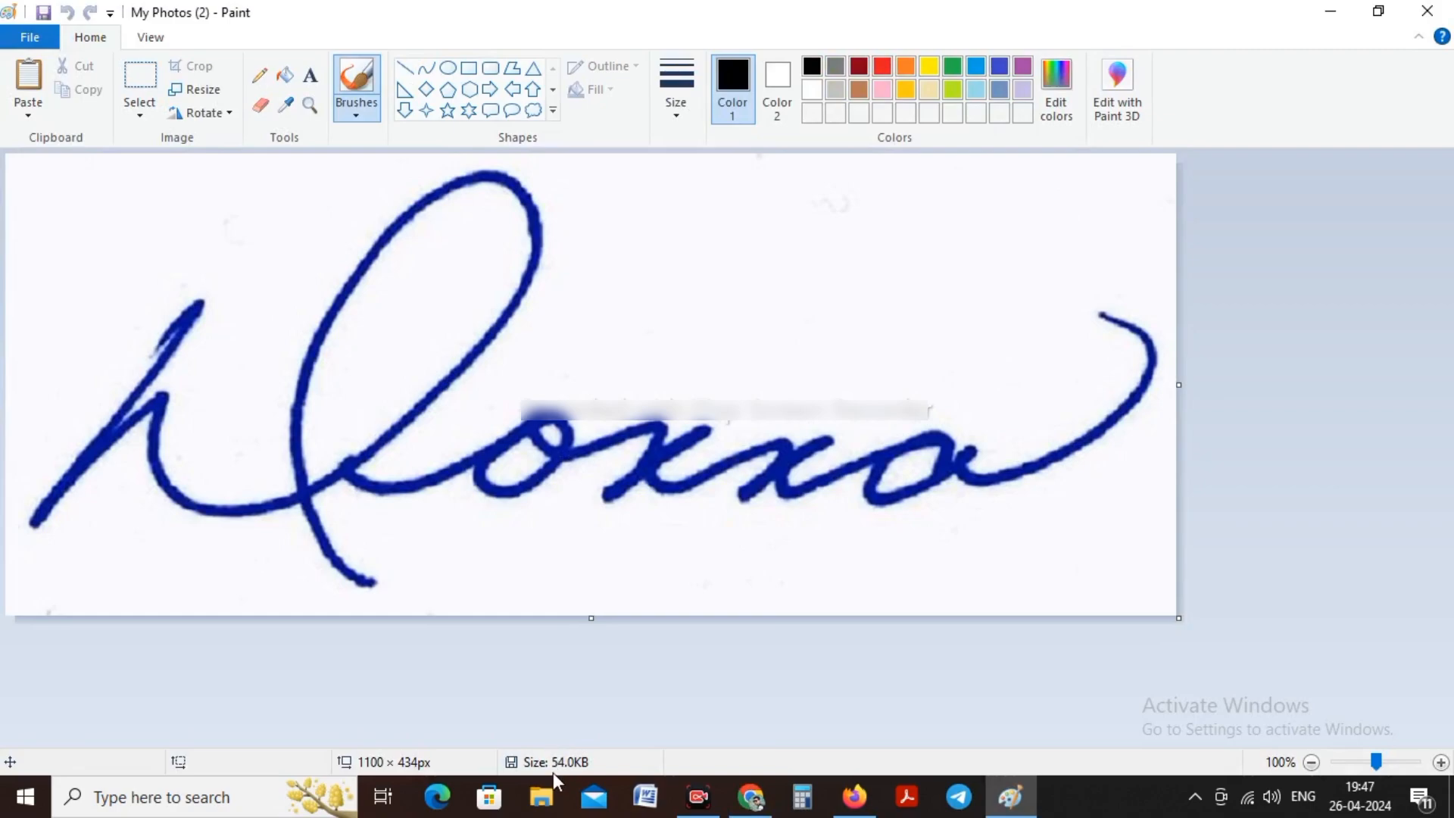
Step: Resize the signature image by pixels to a width of 1300, keeping the aspect ratio
left_click(196, 89)
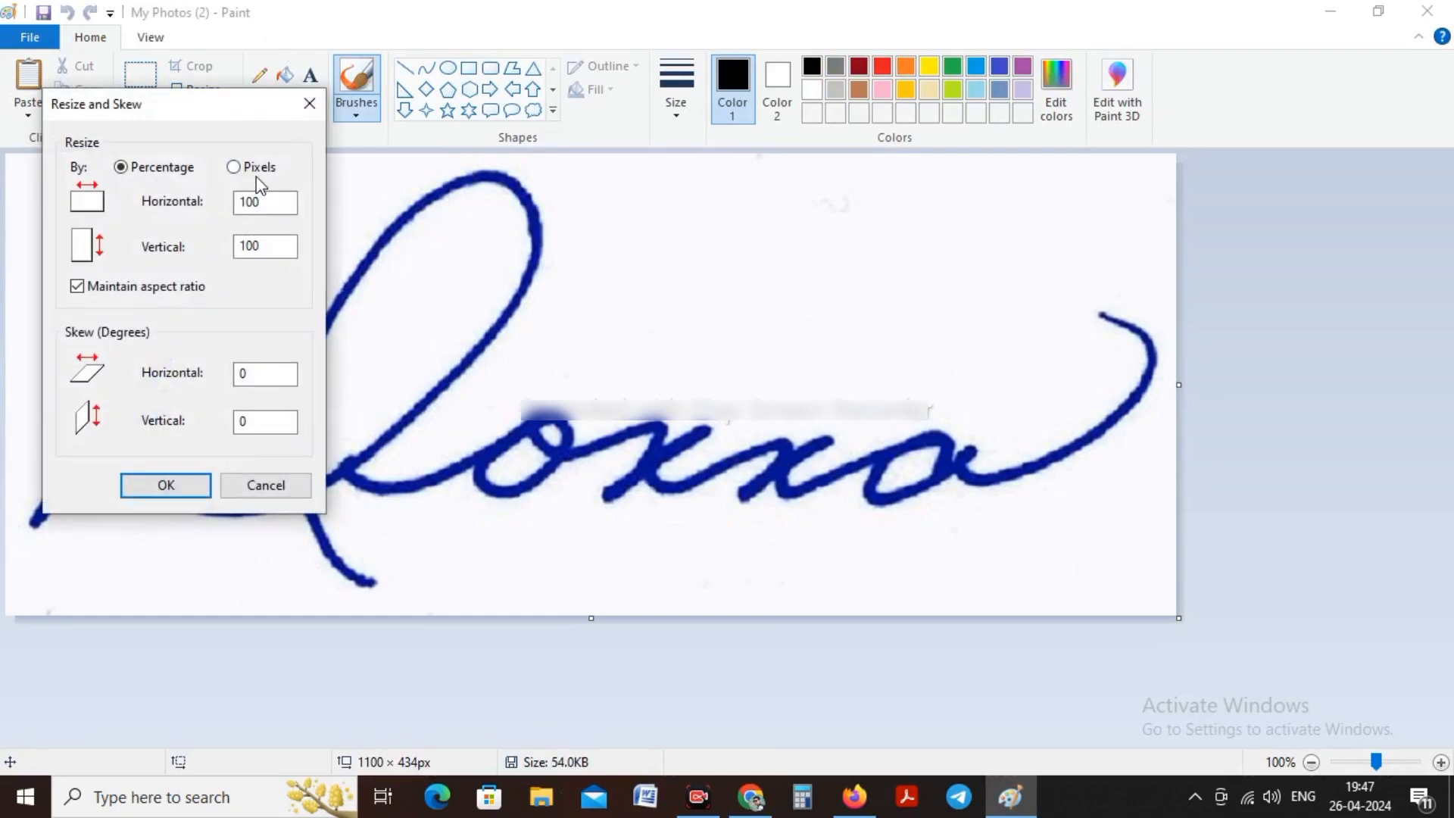
left_click(254, 167)
left_click_drag(293, 202, 179, 202)
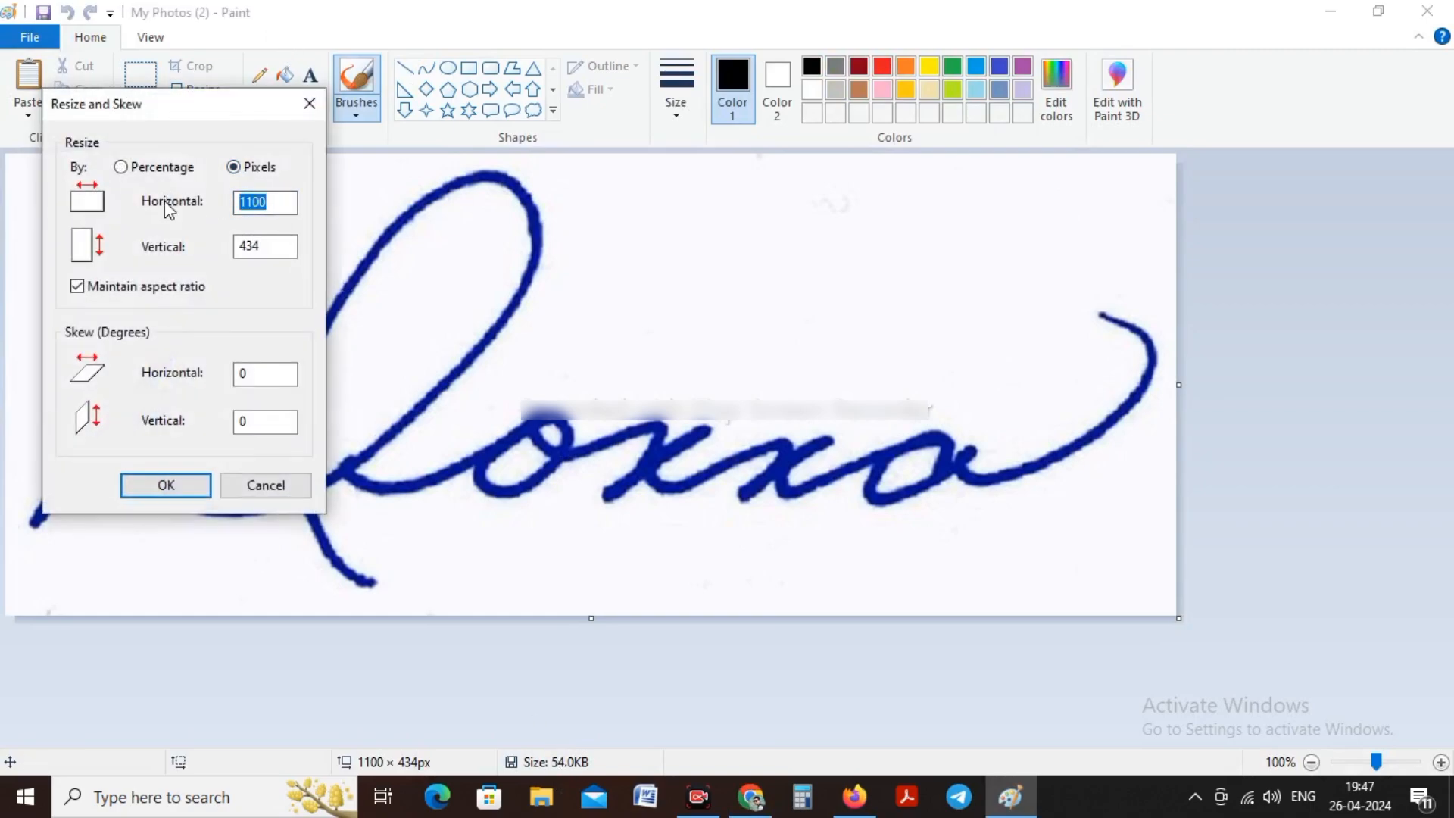
type("1300")
left_click(176, 485)
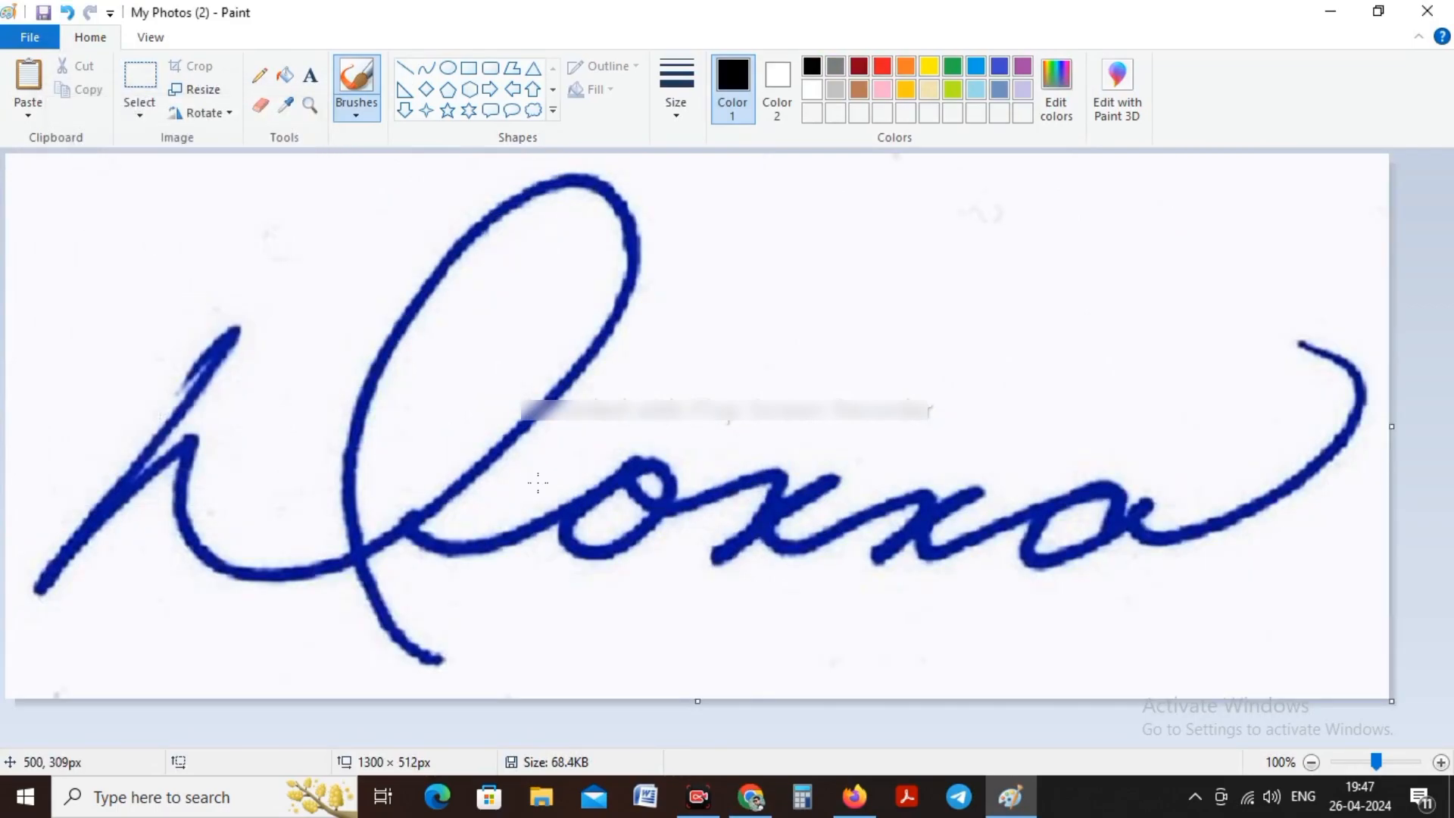
Step: Resize the signature image by pixels to a width of 1500, keeping the aspect ratio
left_click(195, 90)
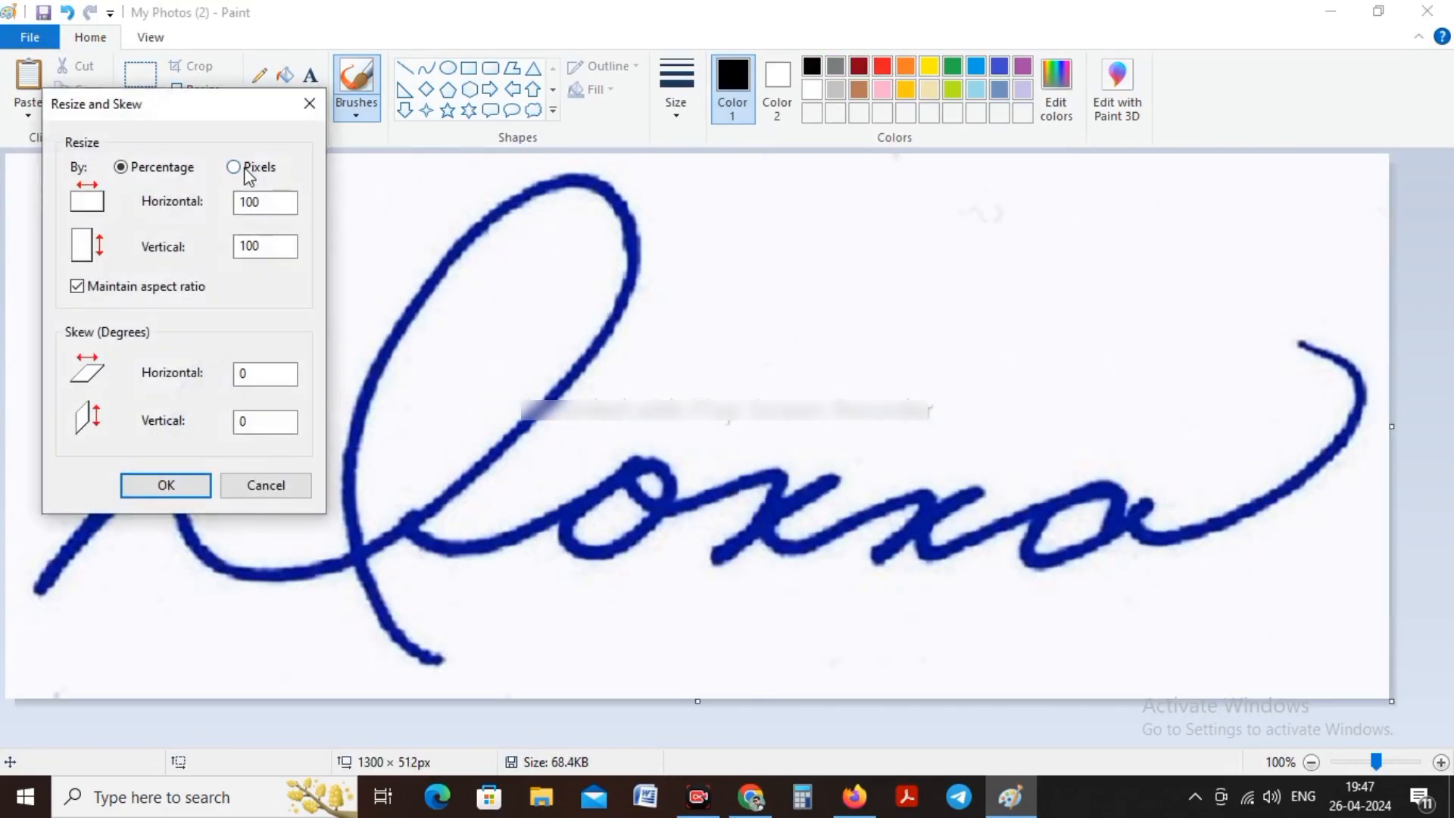
left_click(264, 201)
double_click(266, 202)
type("150")
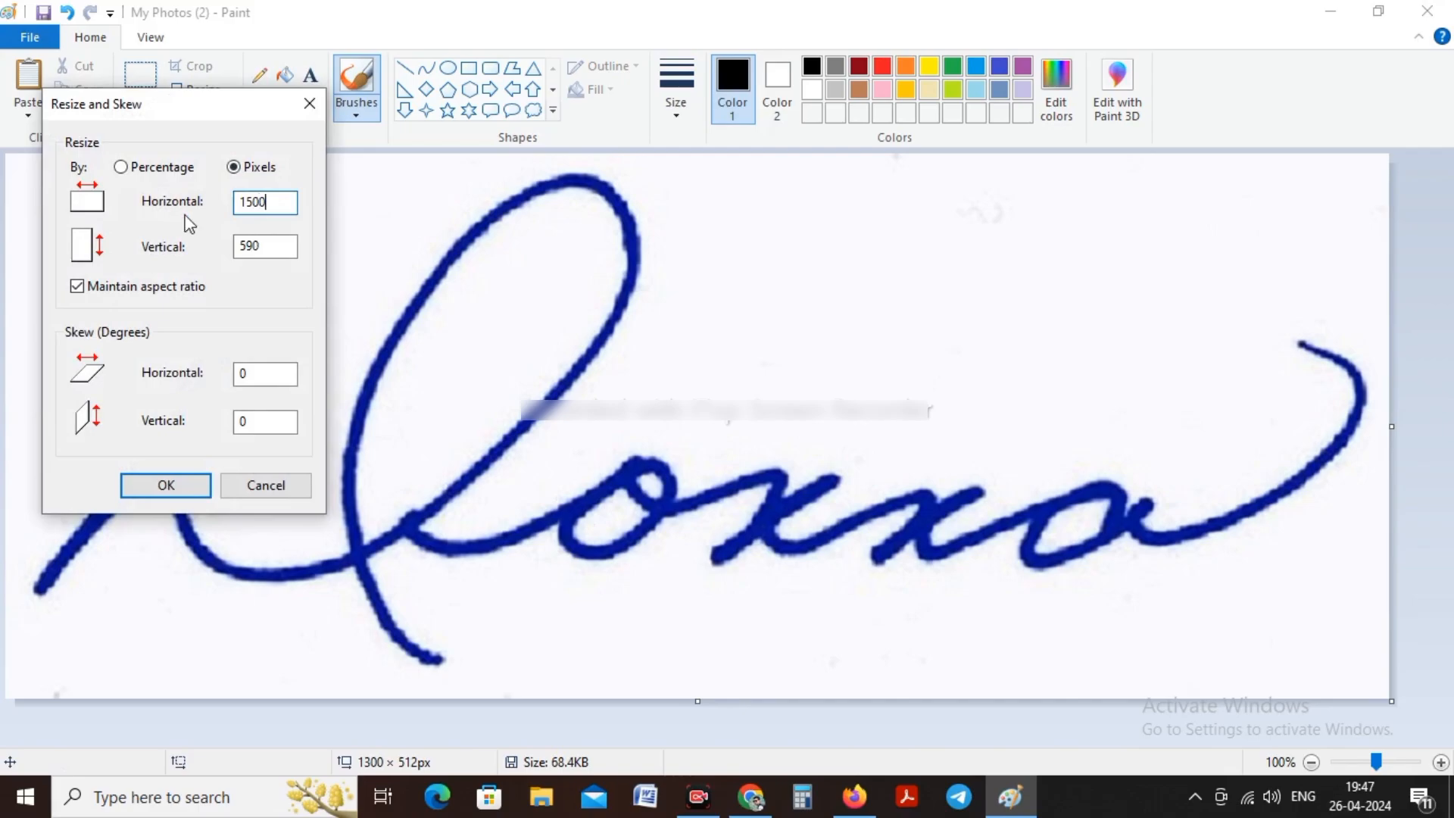
type("0")
left_click(167, 486)
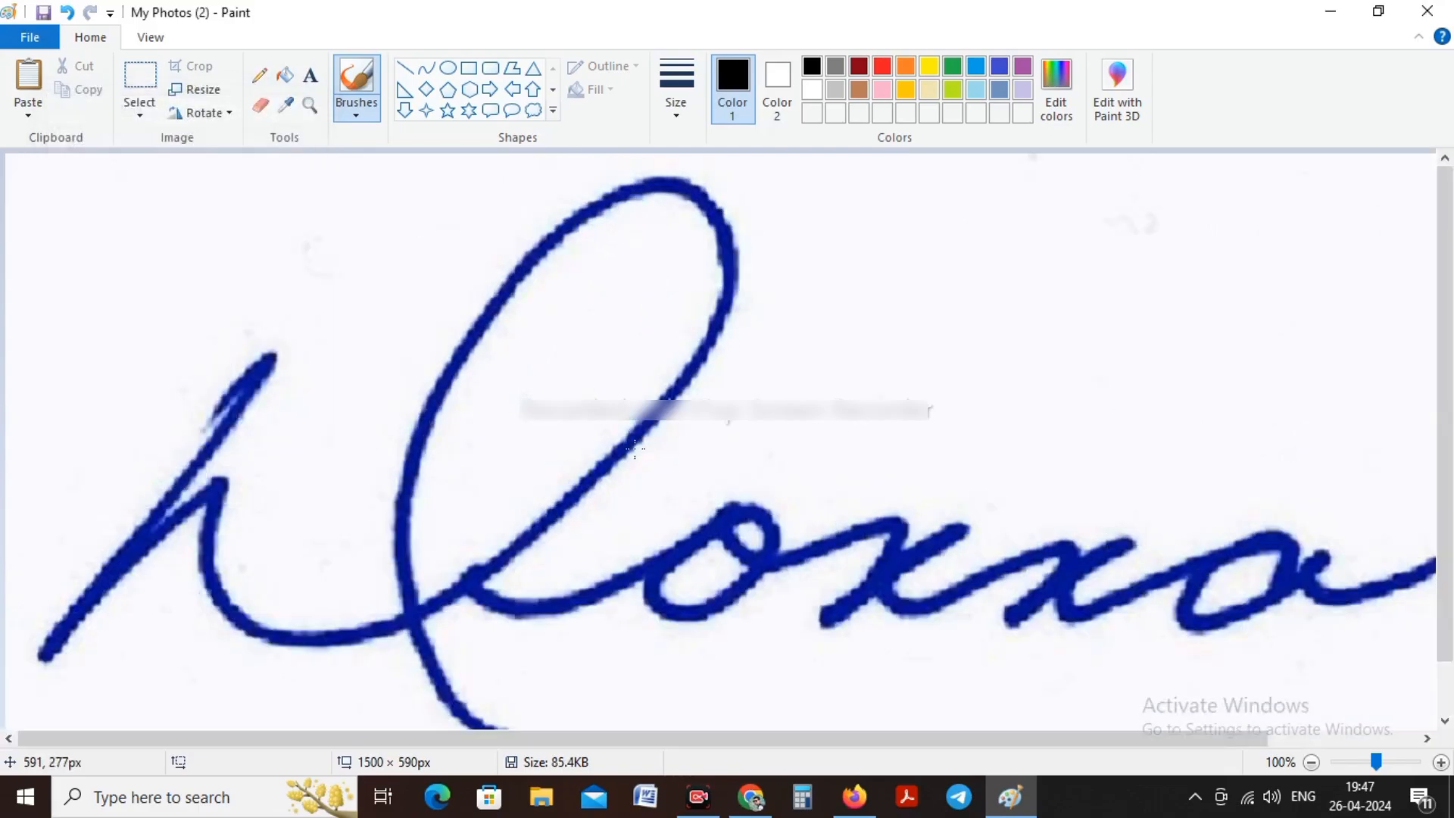
Step: Return to the file picker, upload My Photos (2) as the scanned signature, and close the upload dialog
left_click(1331, 10)
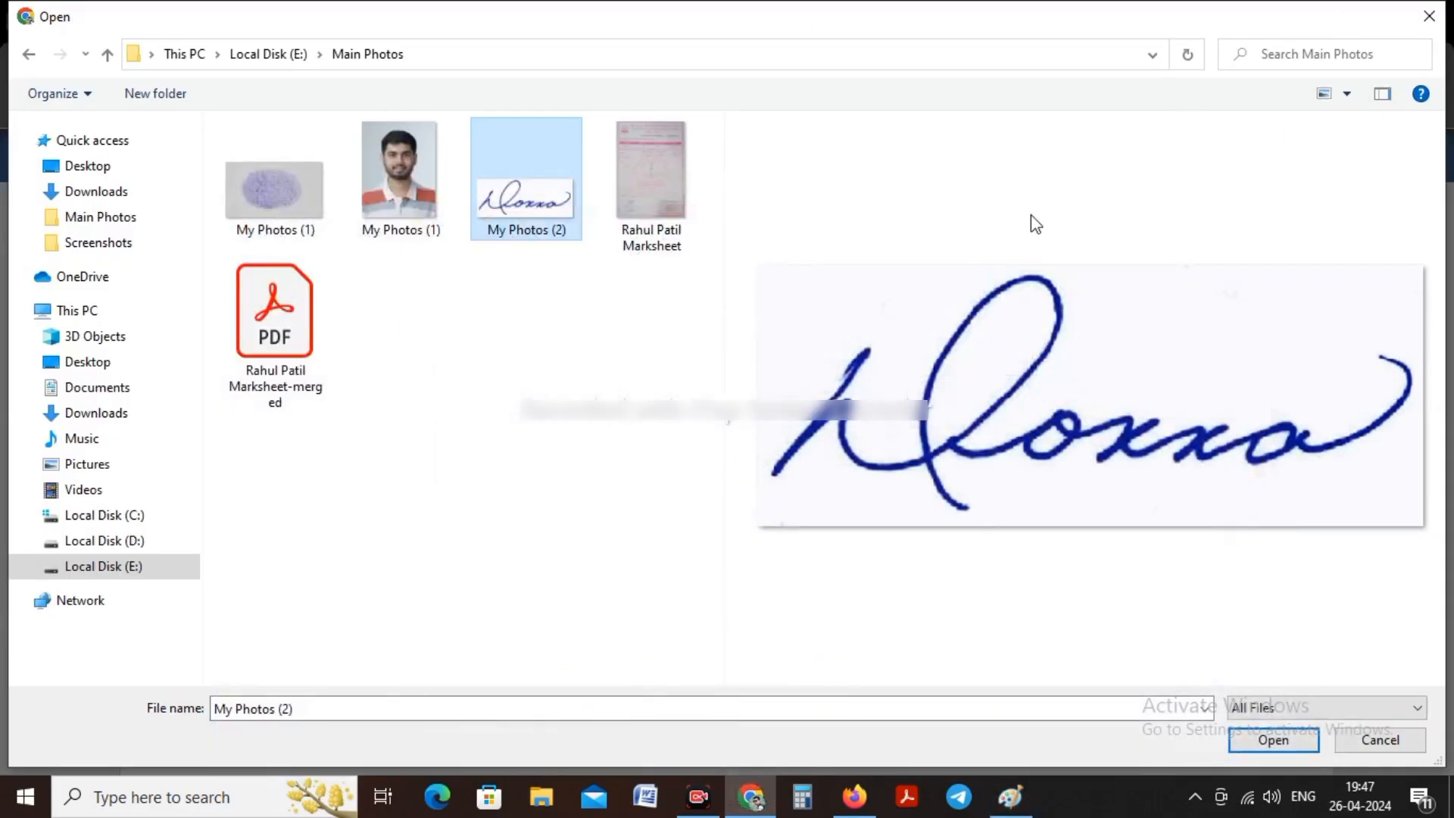
left_click(1262, 739)
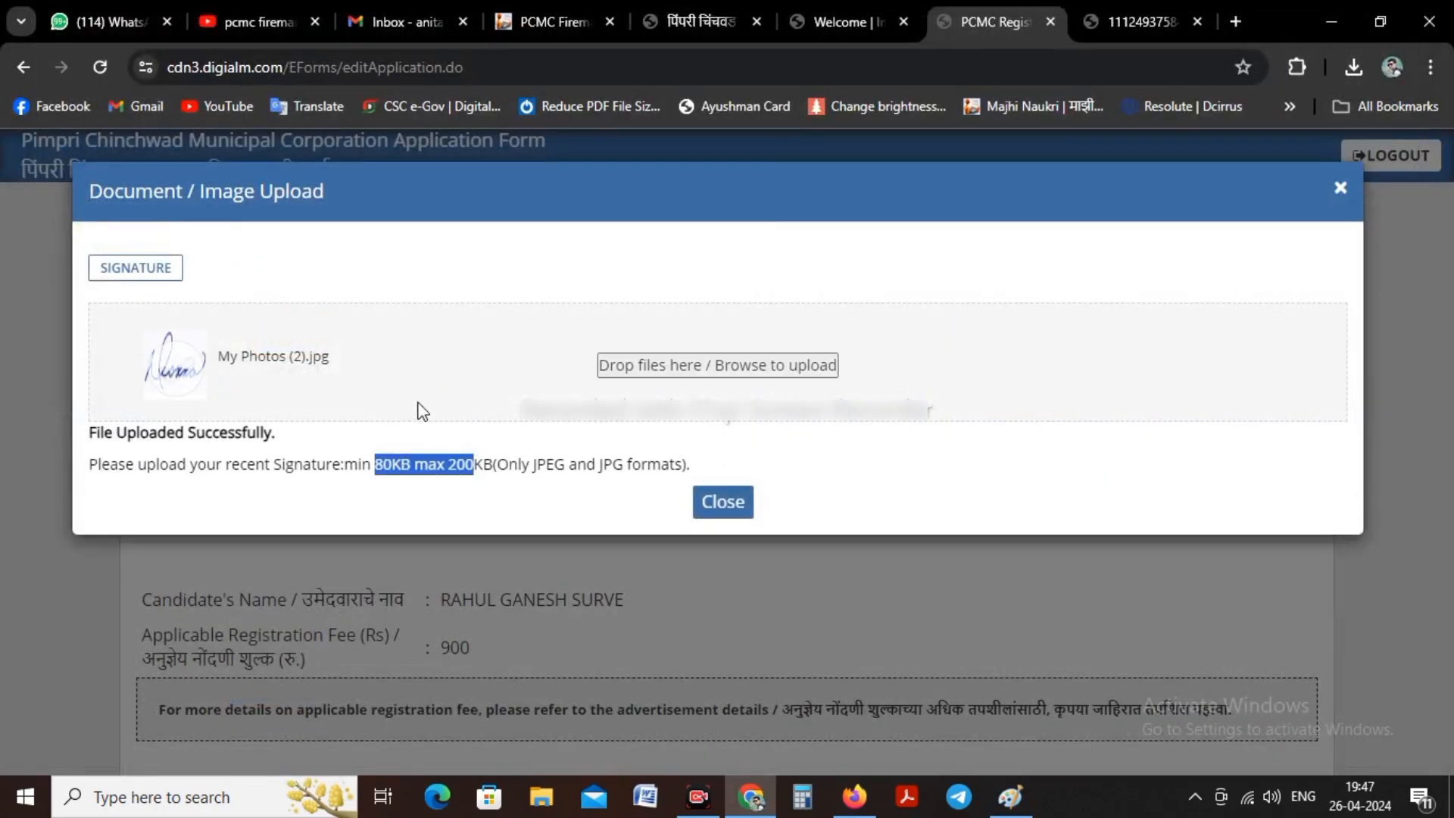
left_click(719, 506)
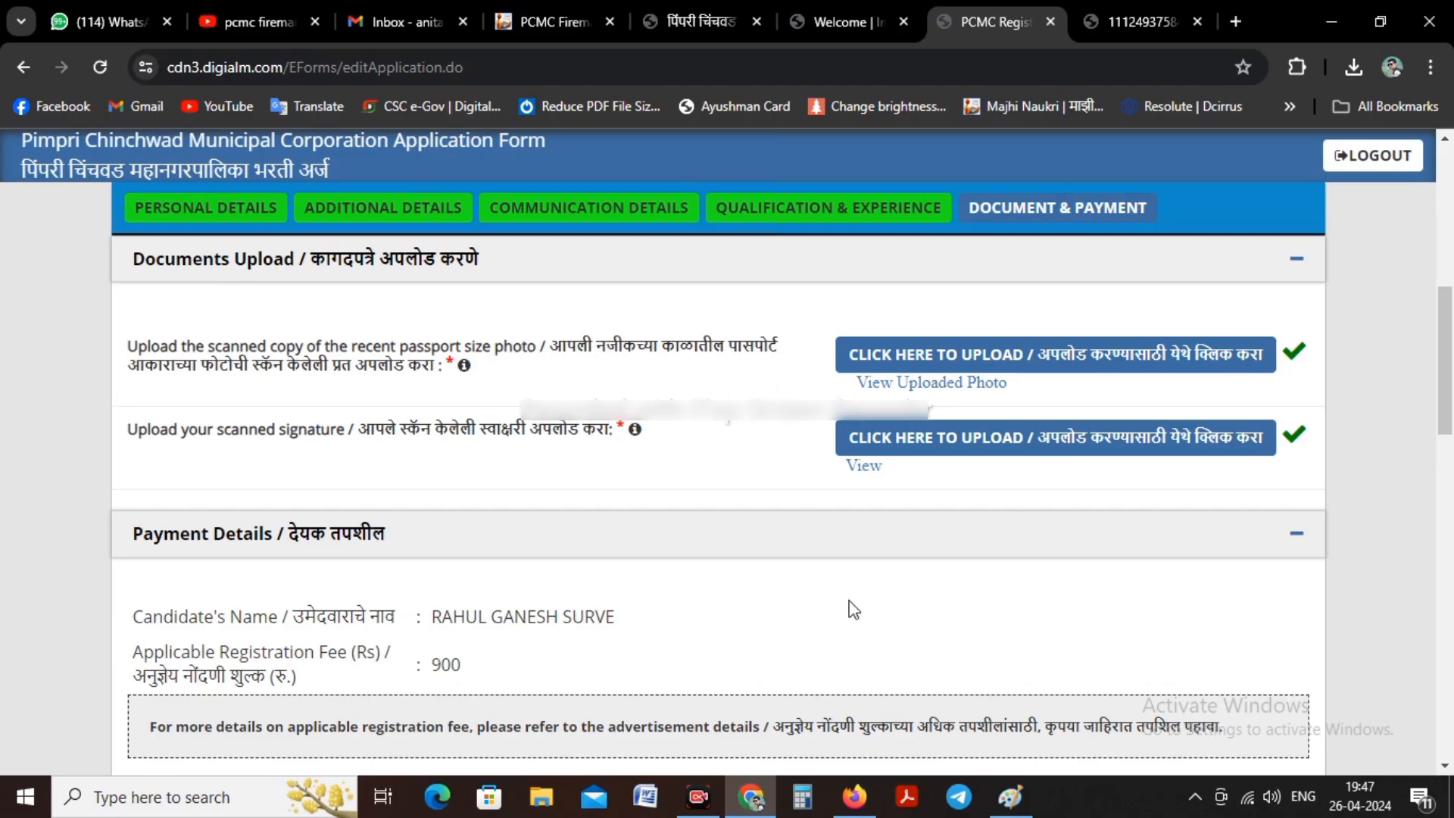
left_click(710, 798)
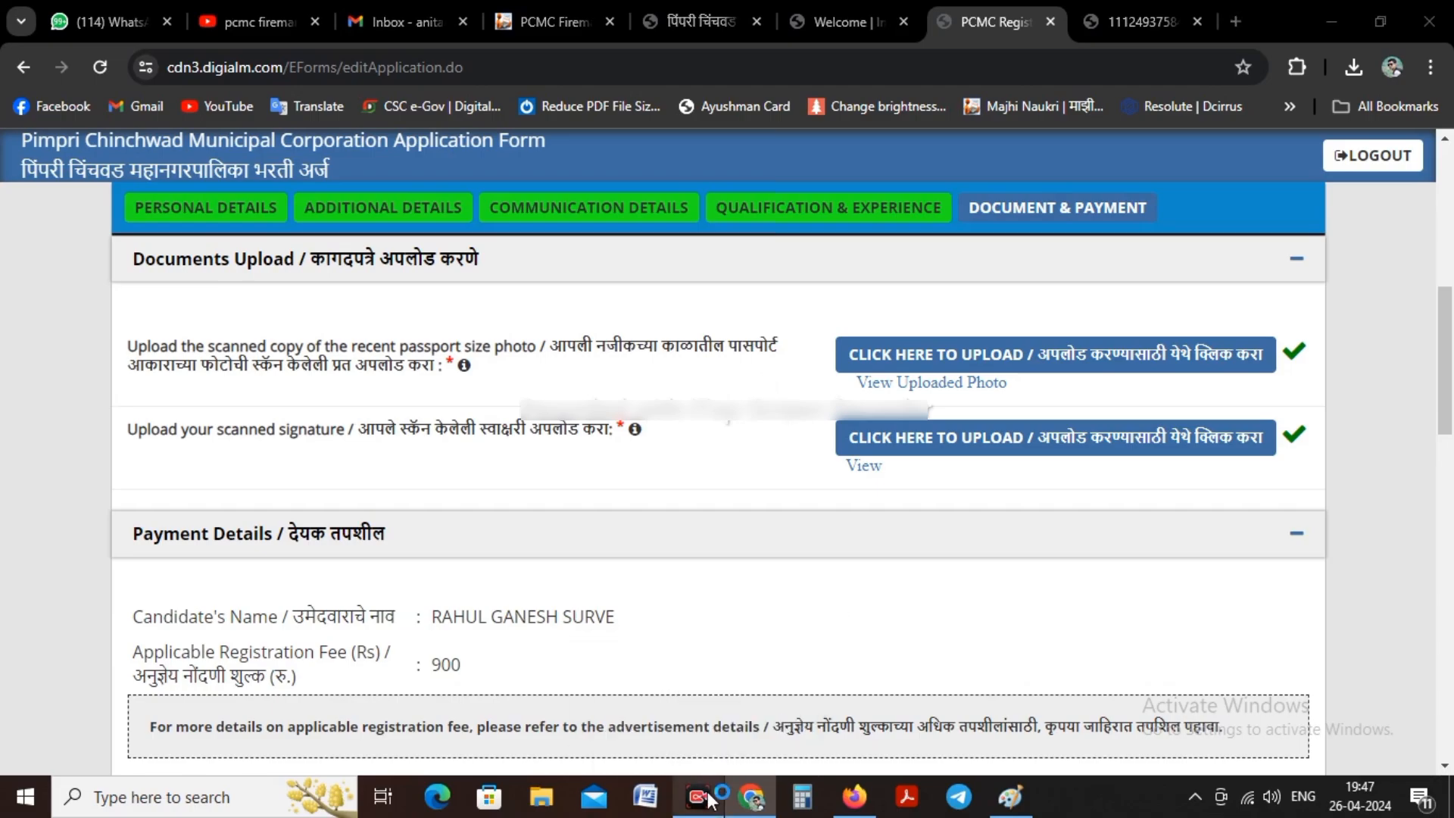
left_click(1090, 752)
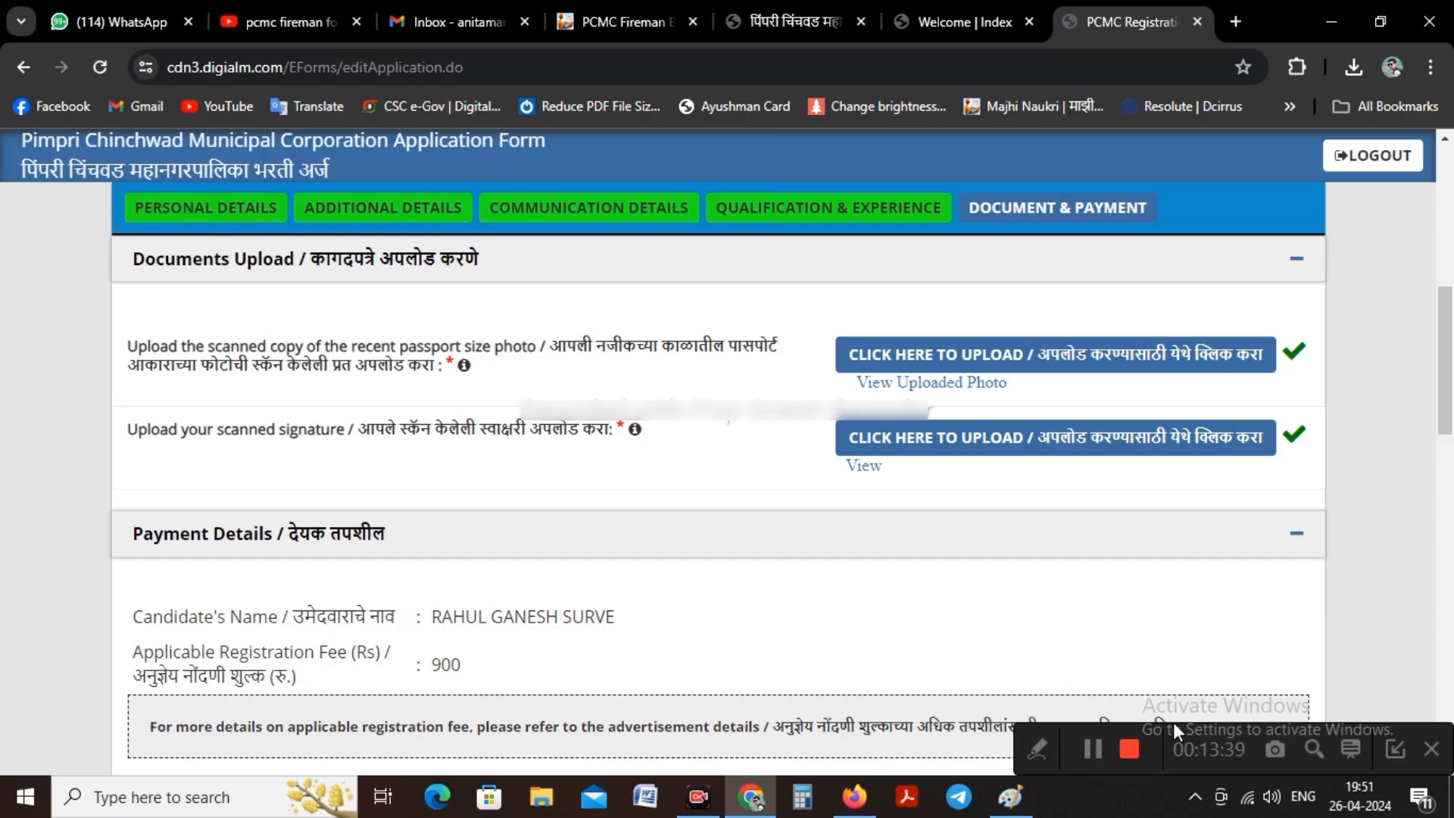
left_click(1395, 749)
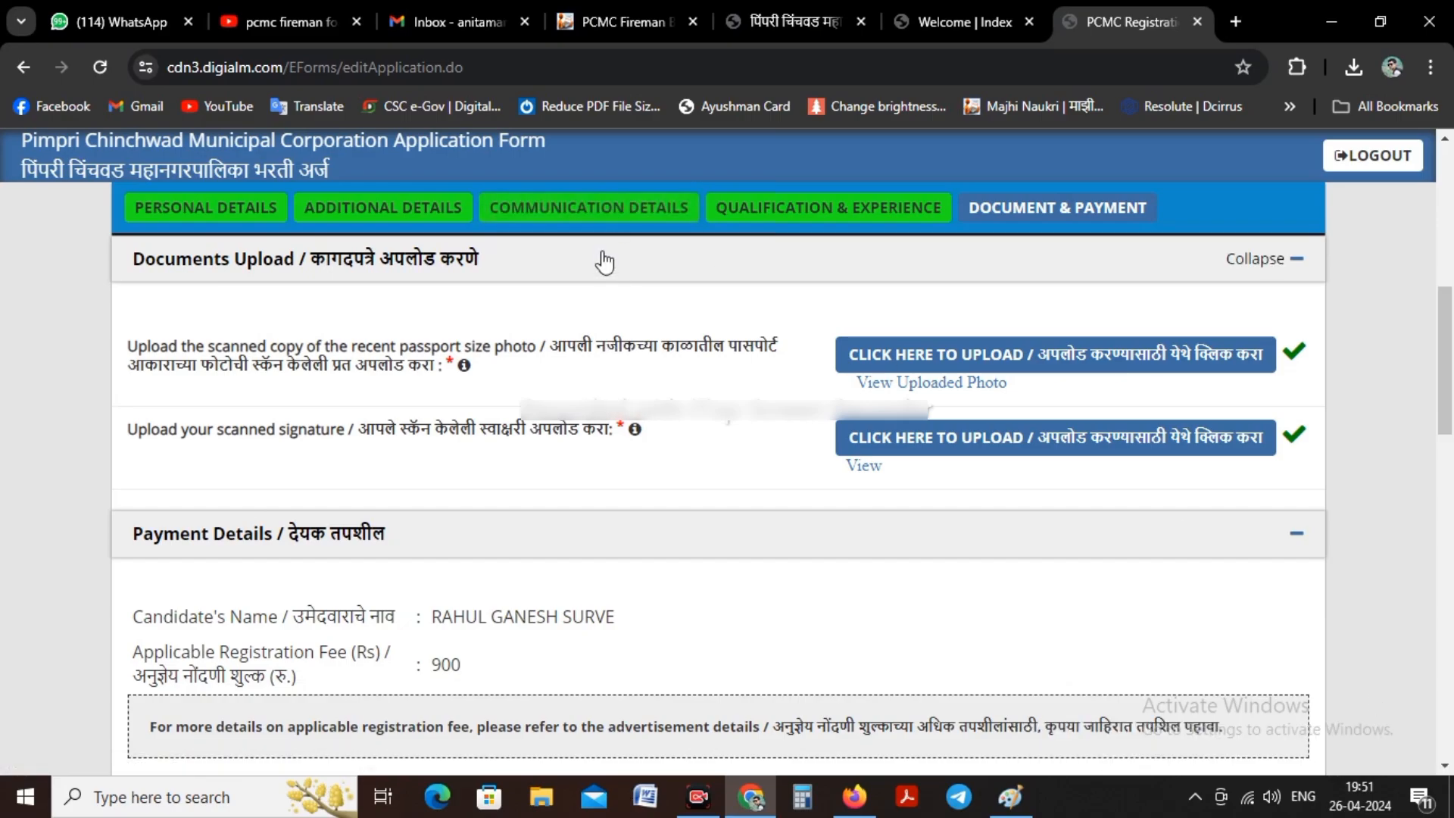
Step: Reload the application form, resubmitting its data, and close the instructions
left_click(99, 69)
left_click(782, 230)
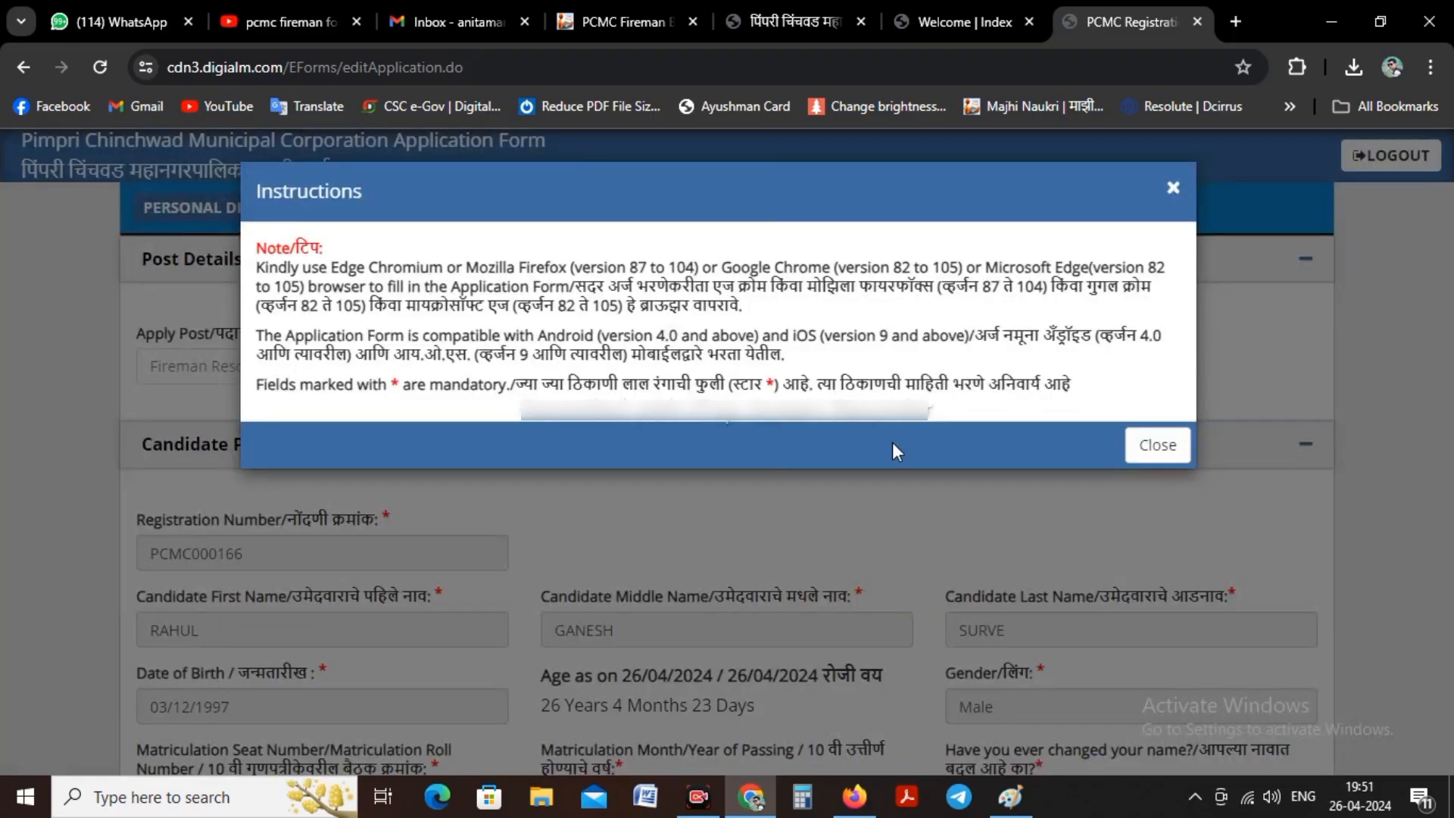
left_click(1155, 444)
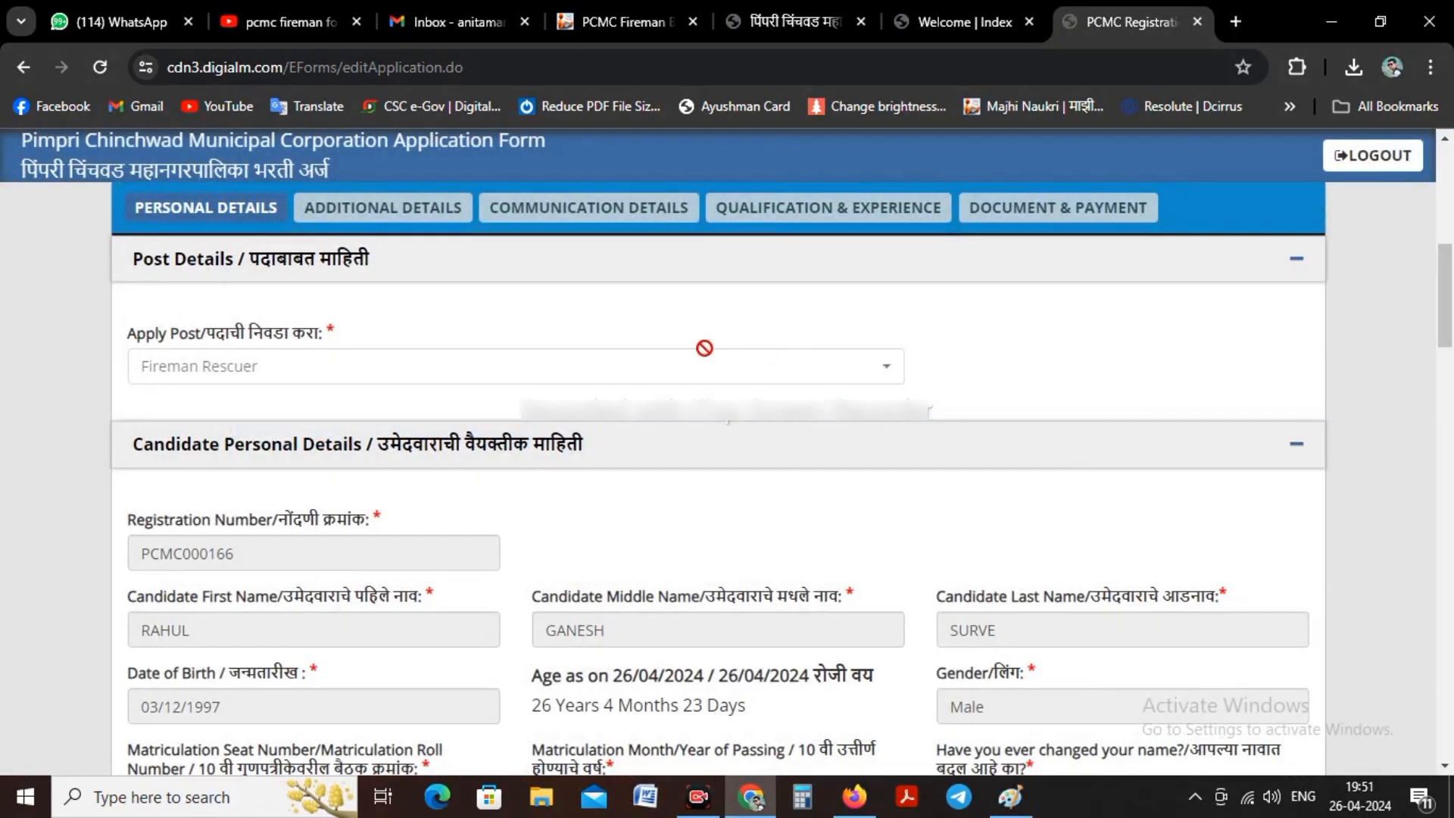
Step: Open the Qualification & Experience section, save it, and proceed to Document & Payment
scroll(748, 336, "down", 15)
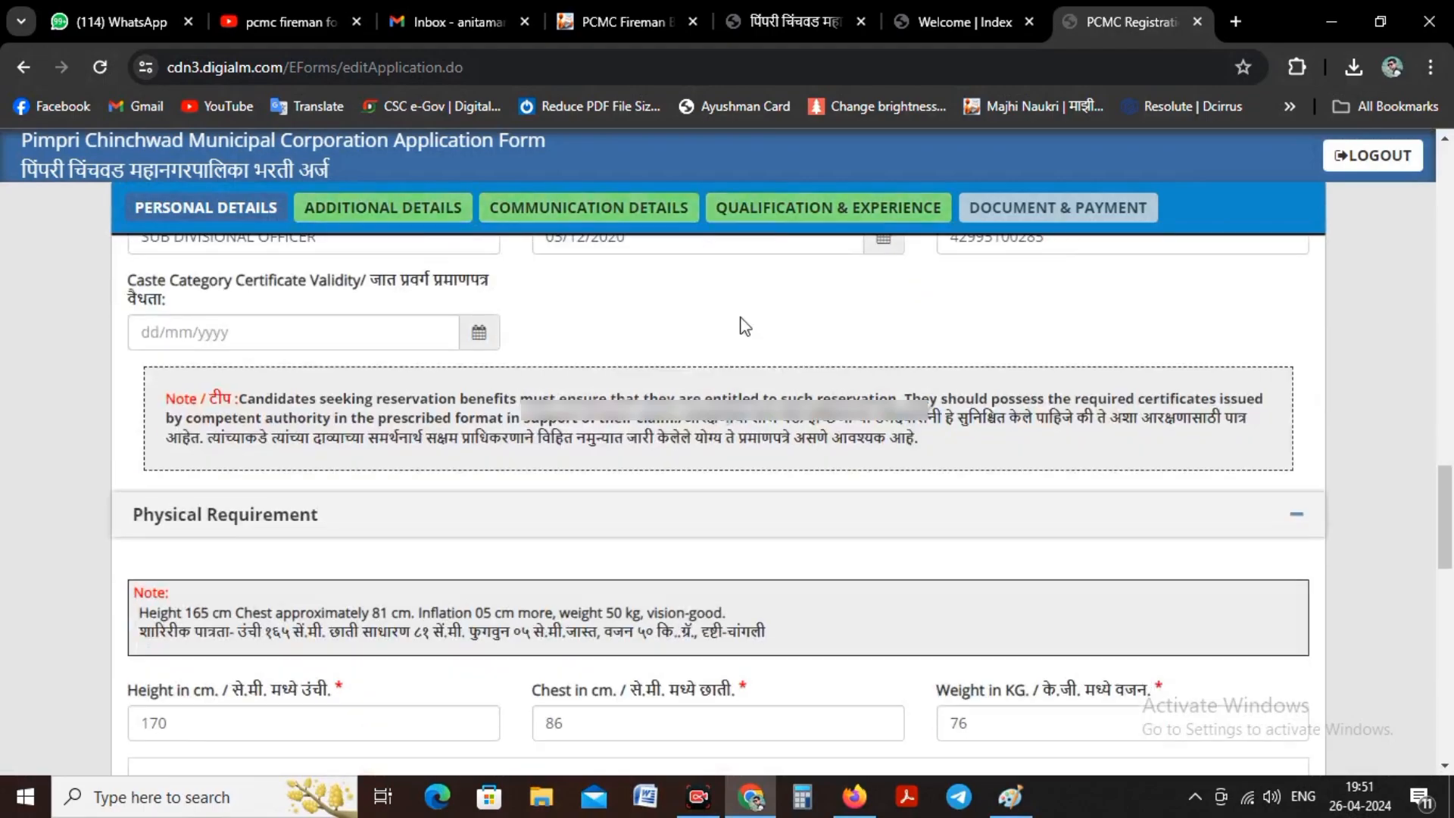
left_click(909, 209)
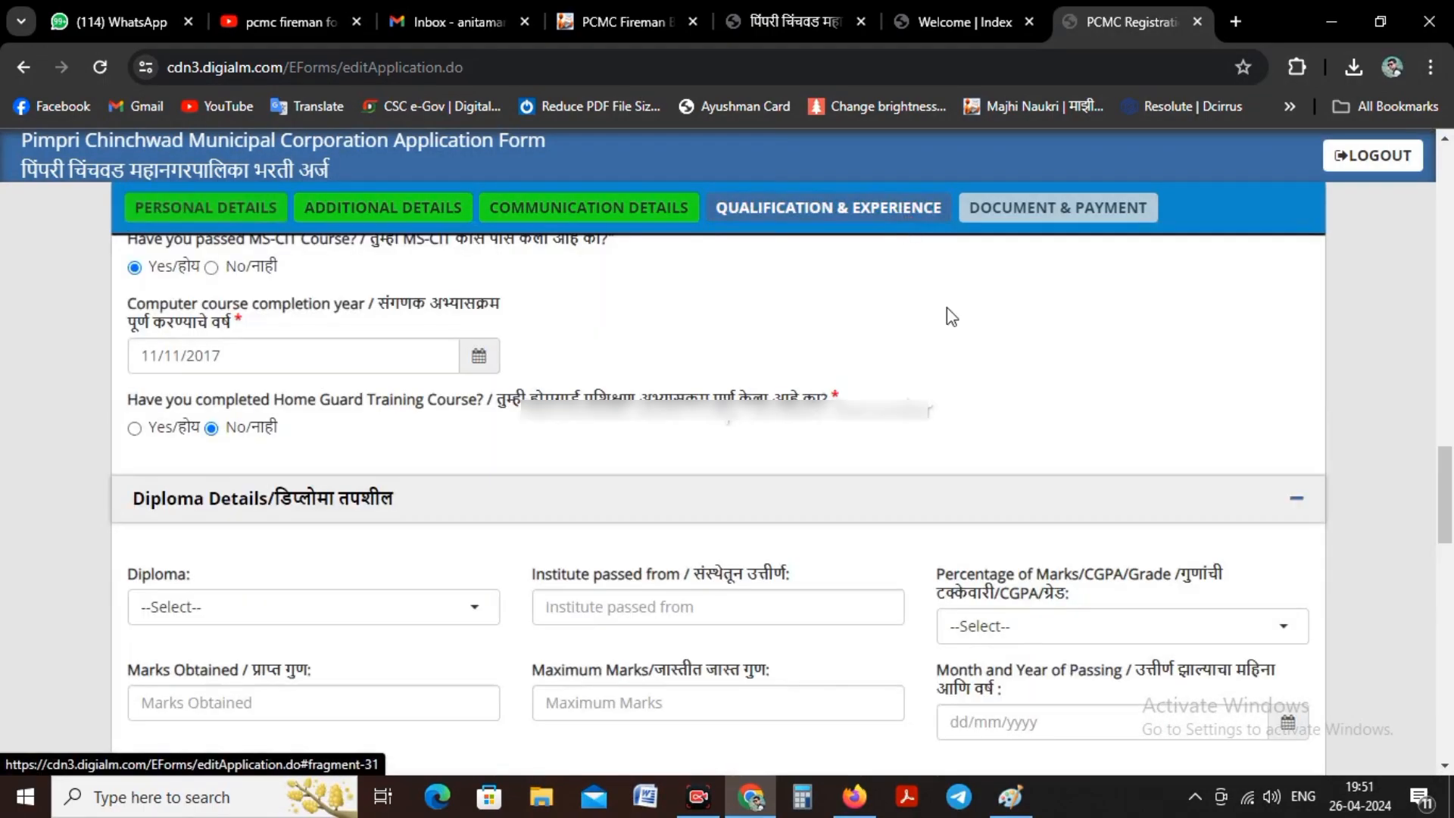
scroll(705, 513, "down", 5)
scroll(706, 513, "down", 10)
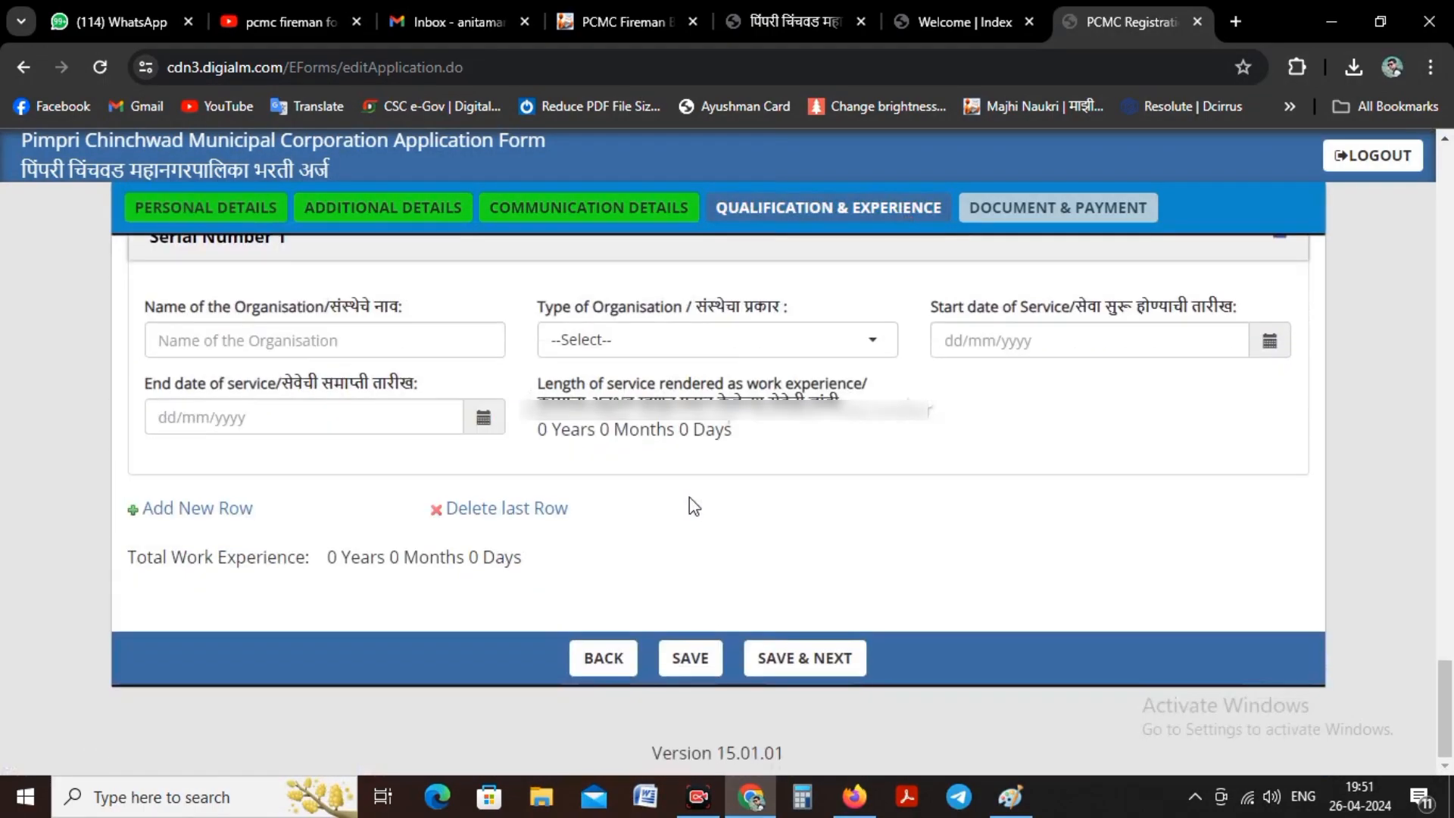
left_click(806, 660)
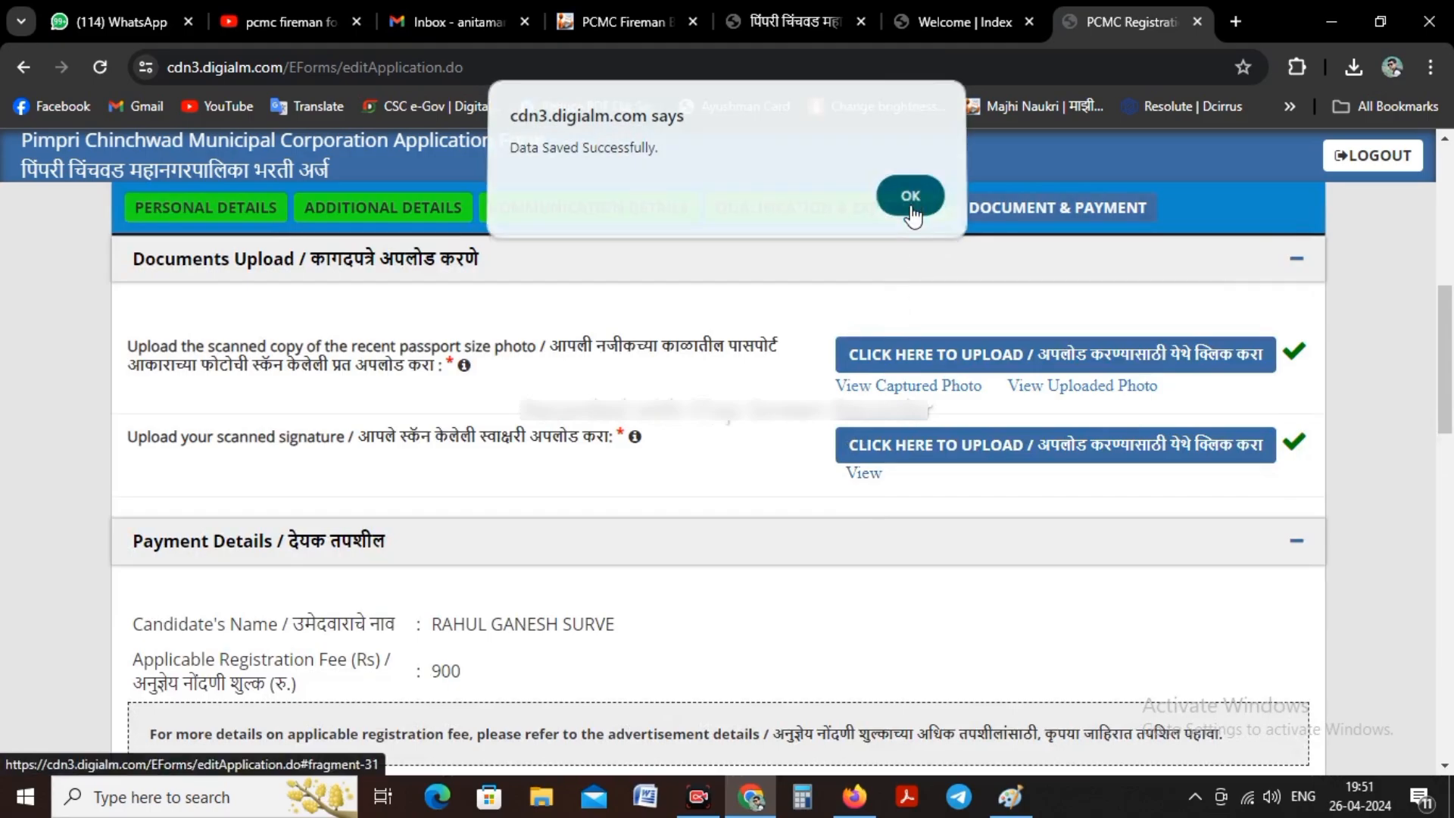
left_click(909, 198)
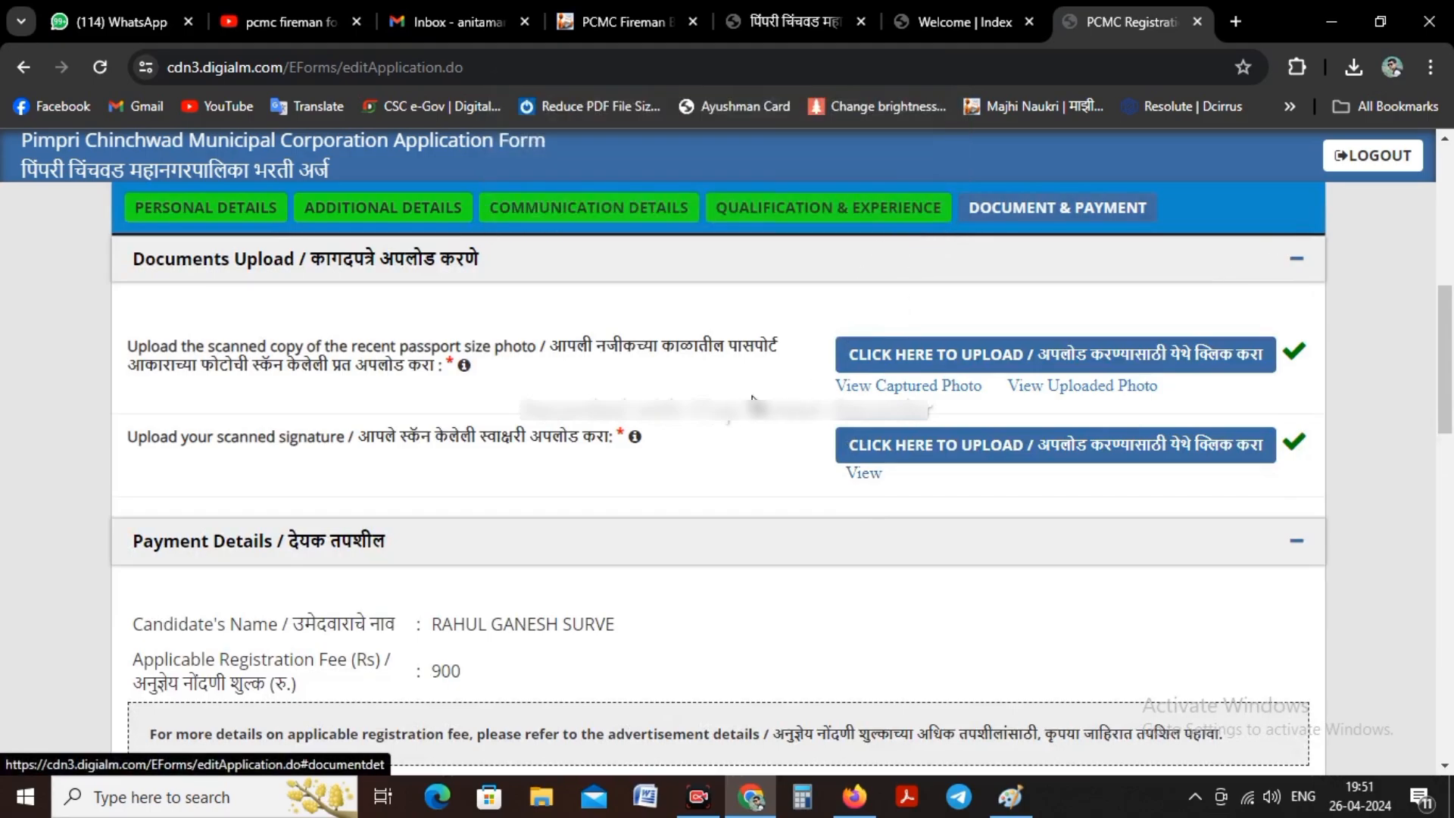
Step: View the captured photo, the uploaded photo and the uploaded signature to check them, closing each preview
left_click(869, 390)
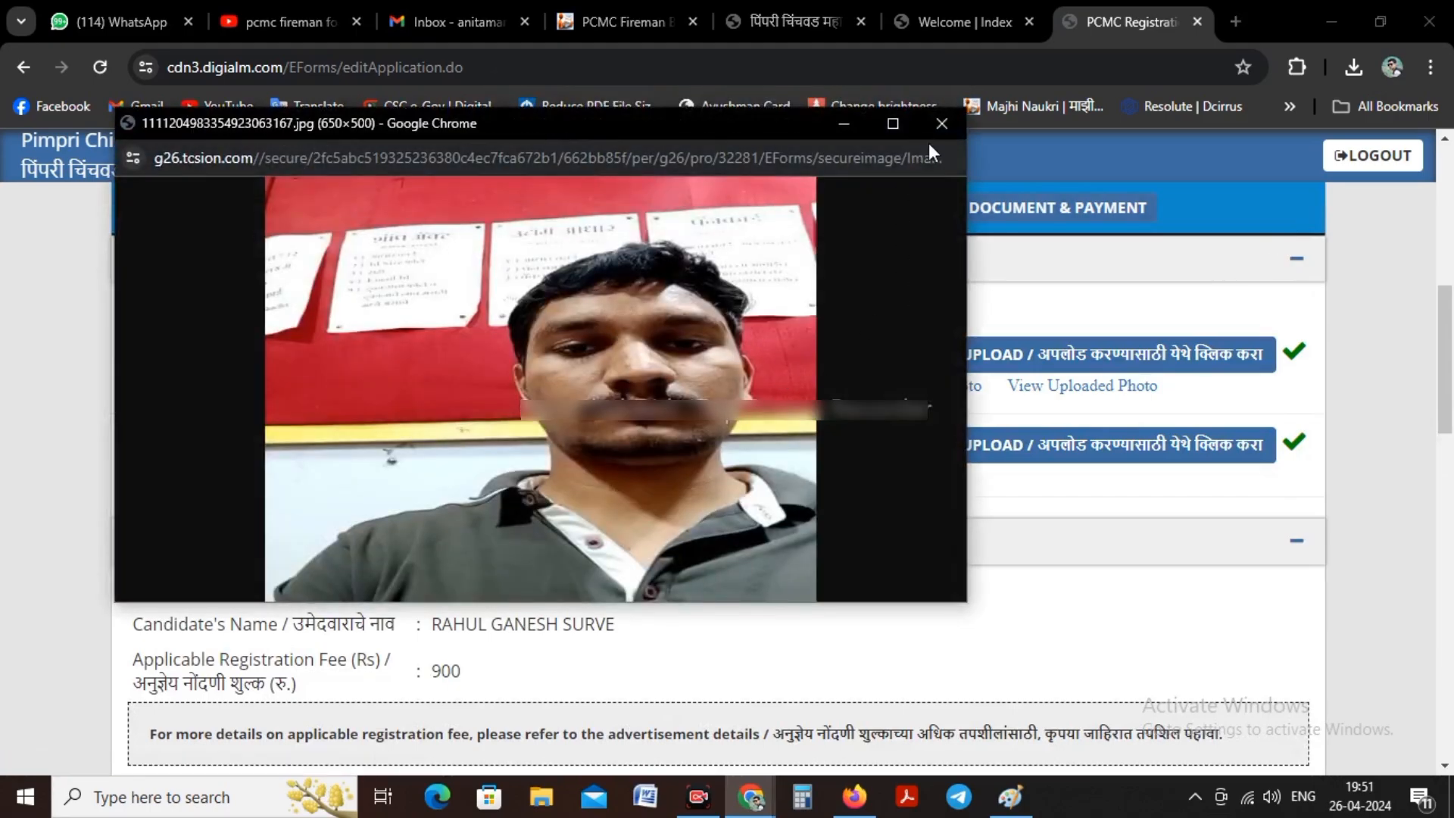
left_click(942, 124)
left_click(1039, 384)
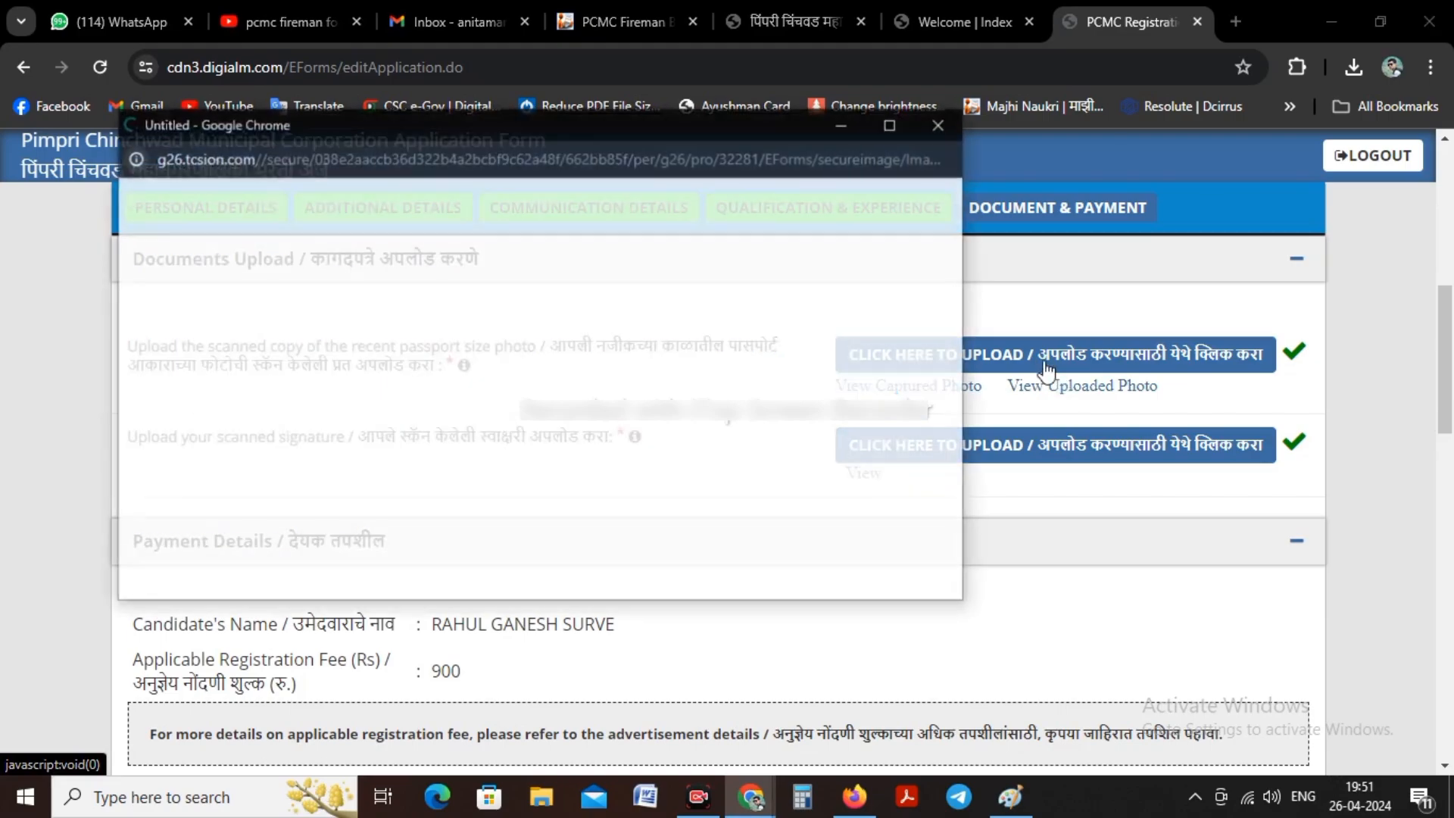
left_click(939, 125)
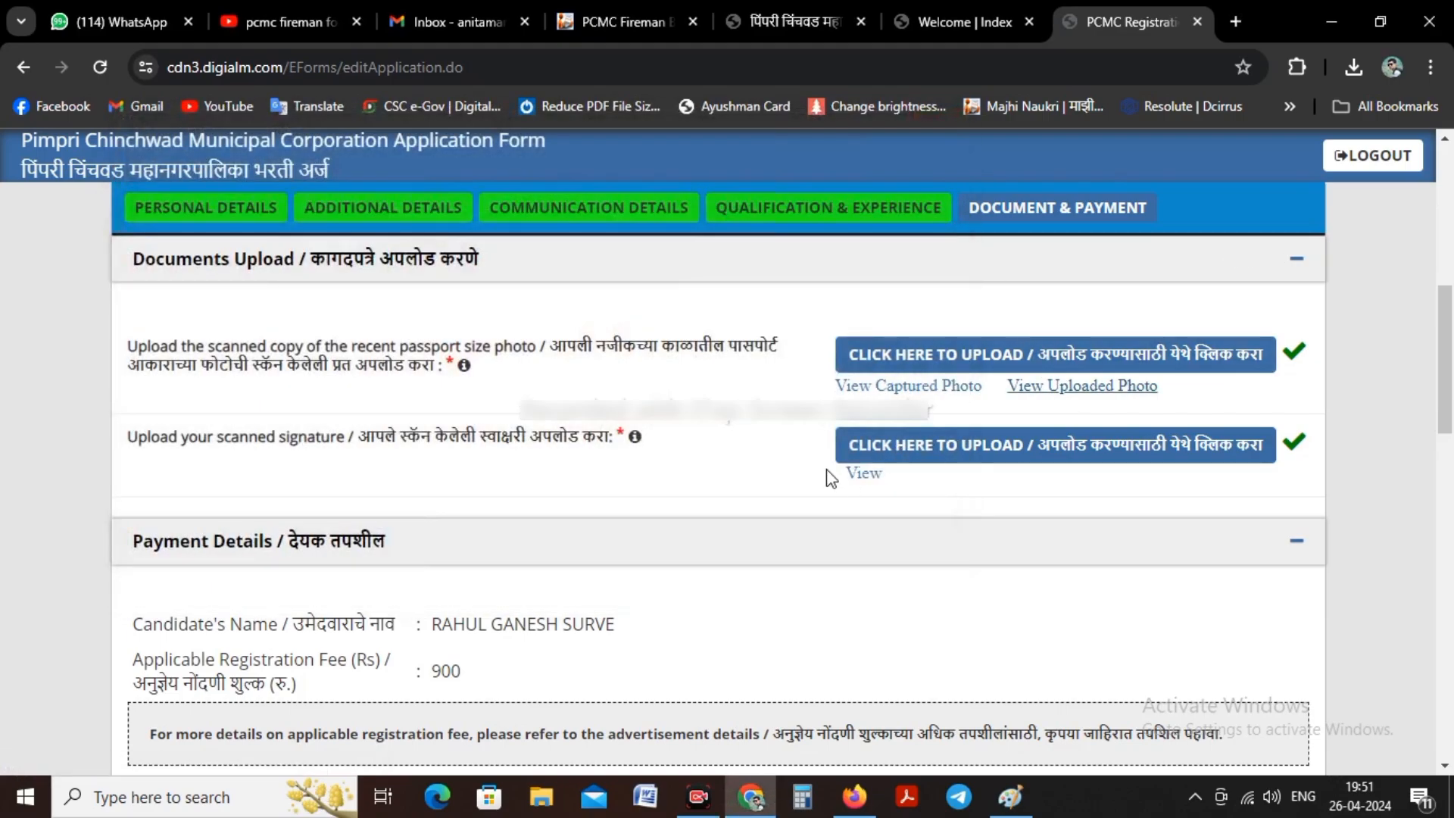
left_click(867, 480)
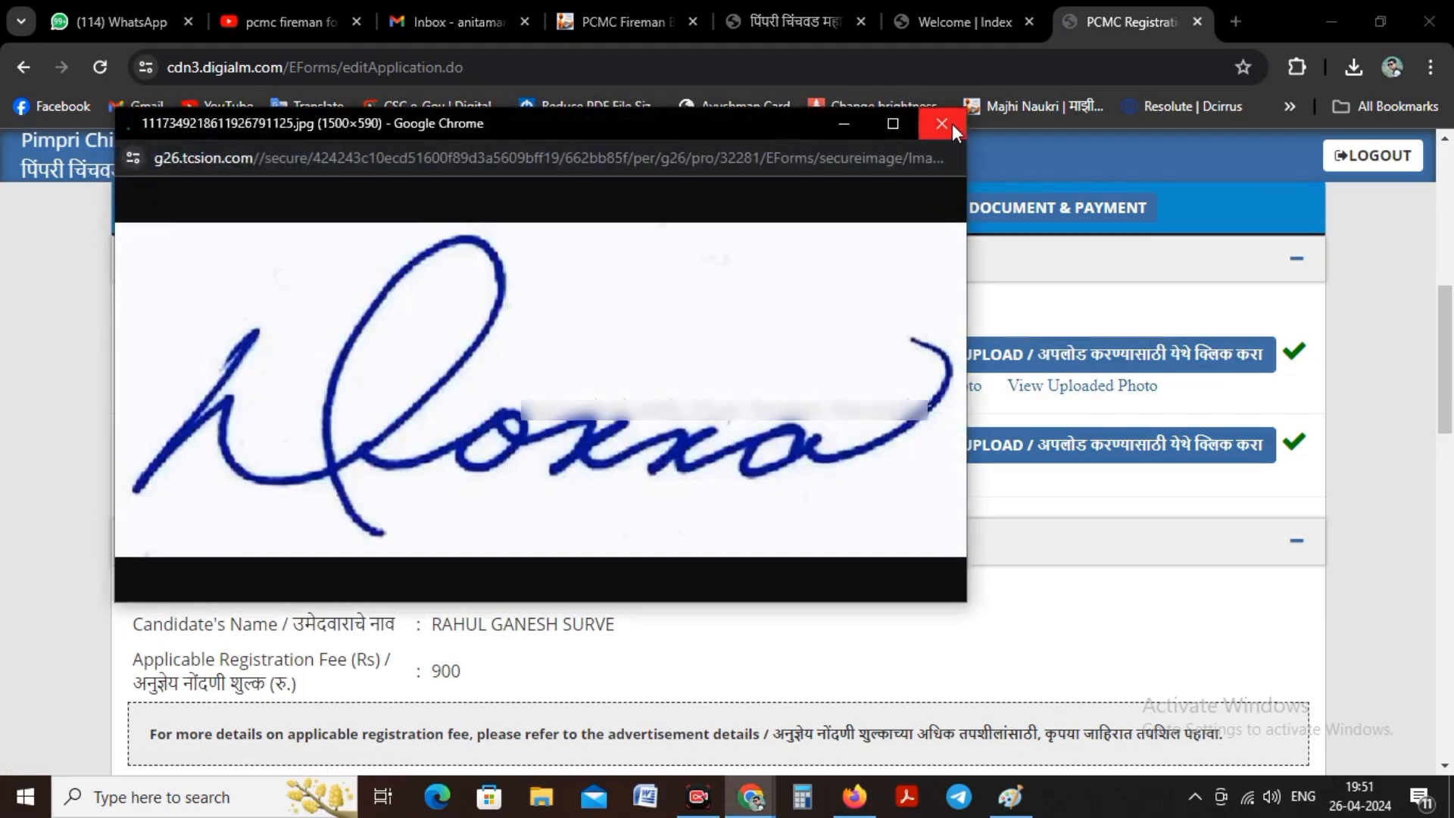
left_click(942, 124)
Step: Accept all the declaration statements, including the certificate possession, SMS/Email communication and I Agree statements
scroll(598, 346, "down", 3)
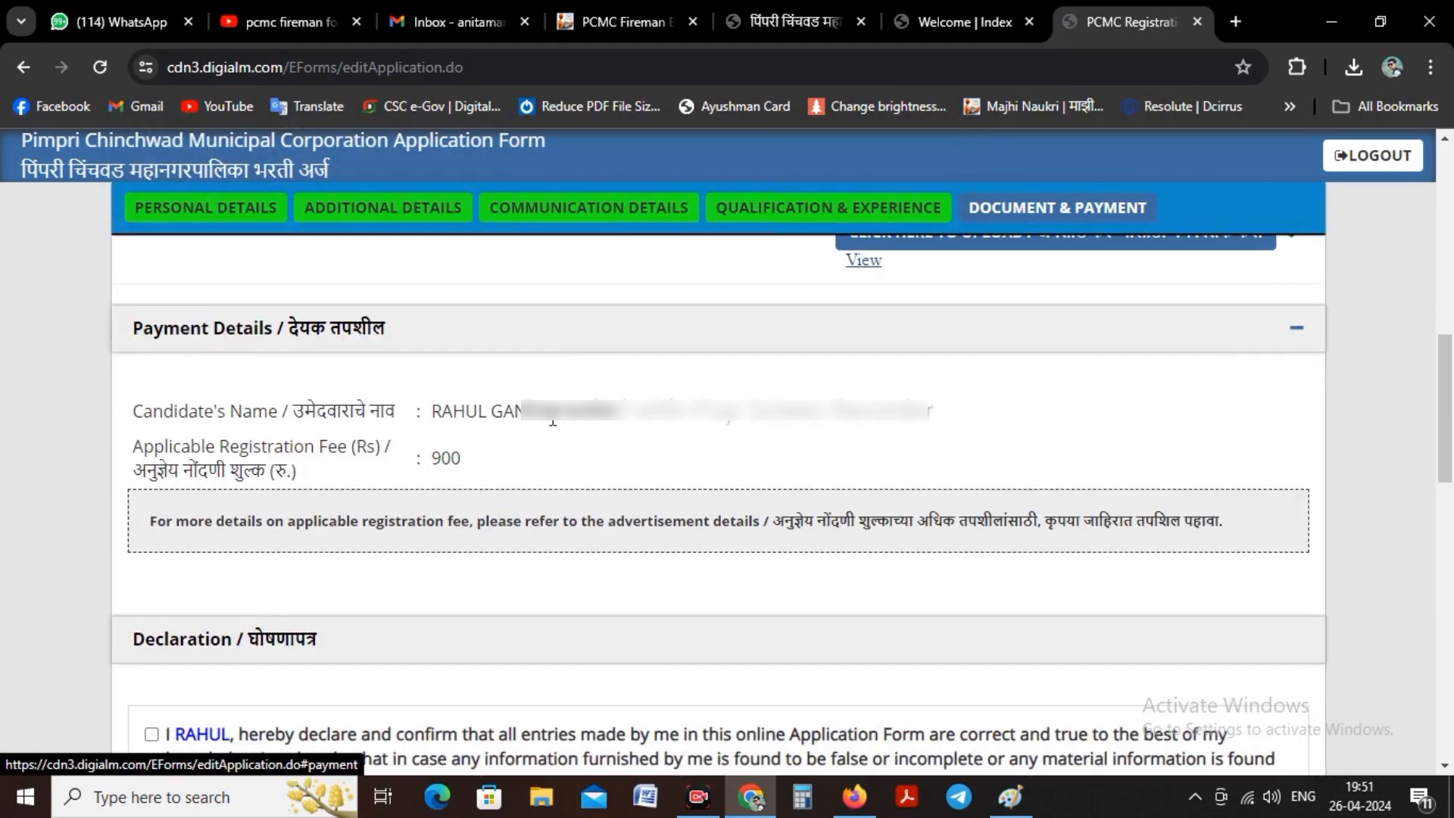
scroll(451, 462, "down", 5)
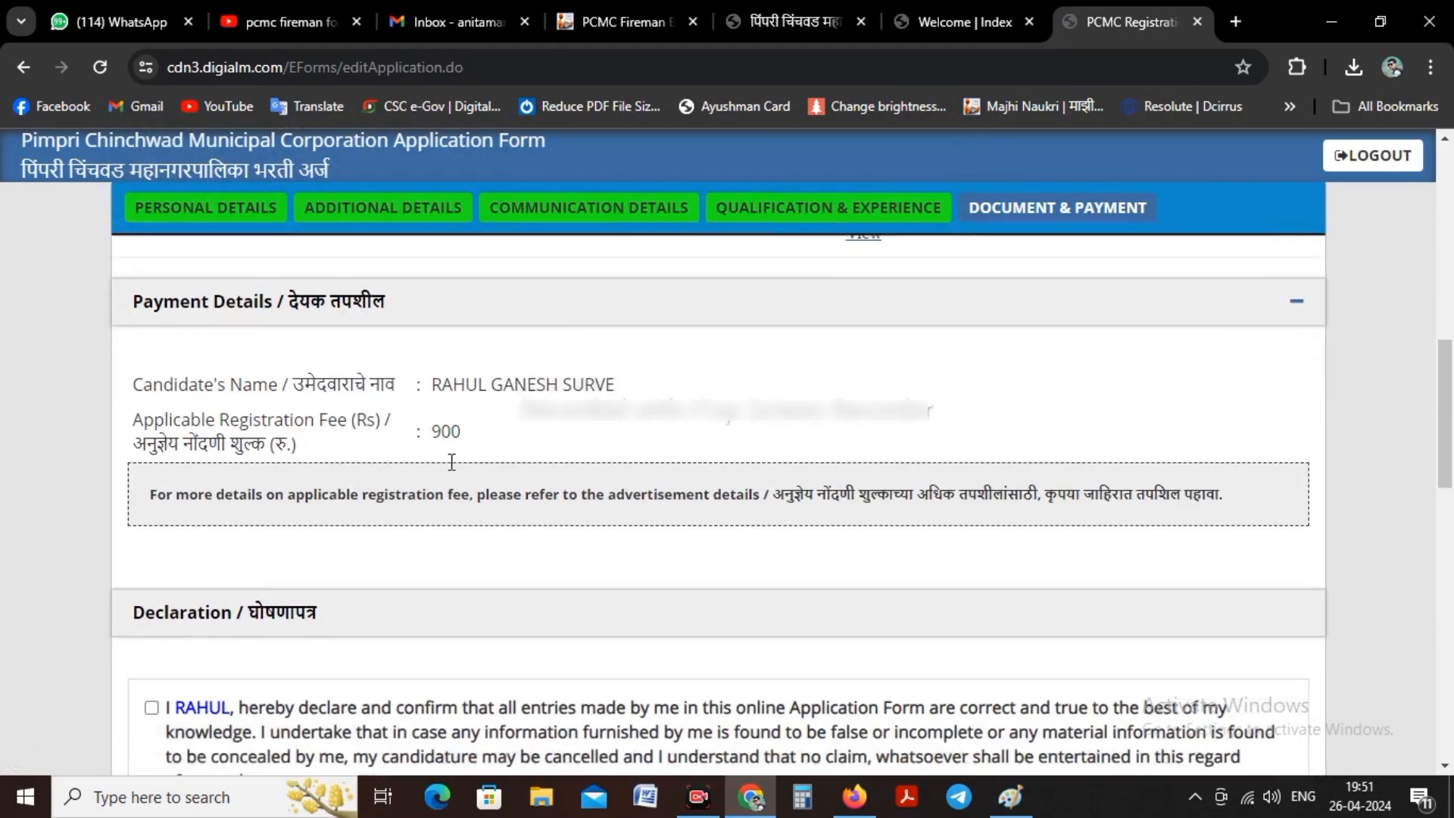
left_click(152, 415)
left_click(152, 601)
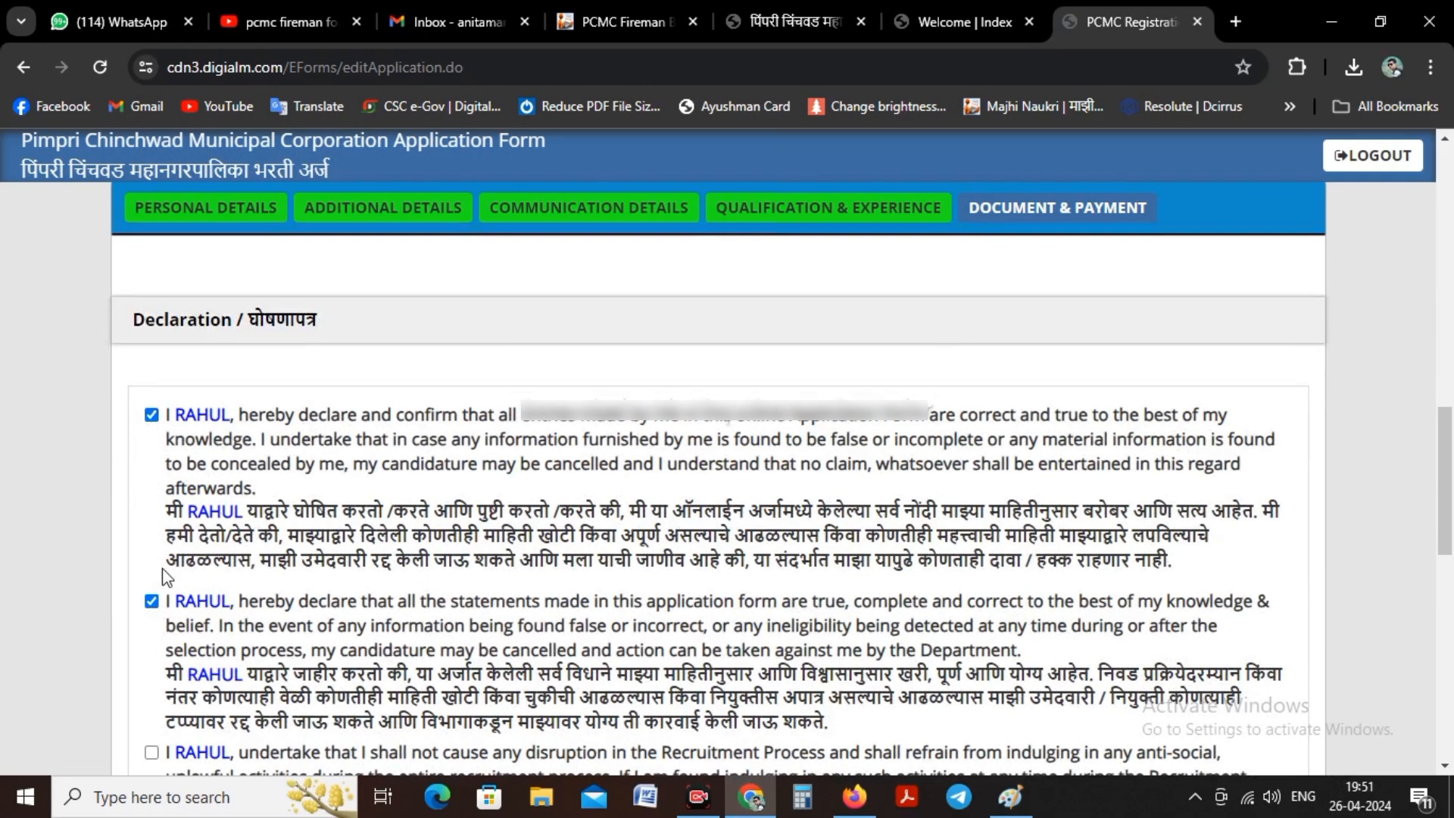
scroll(162, 568, "down", 4)
left_click(152, 432)
scroll(151, 612, "down", 5)
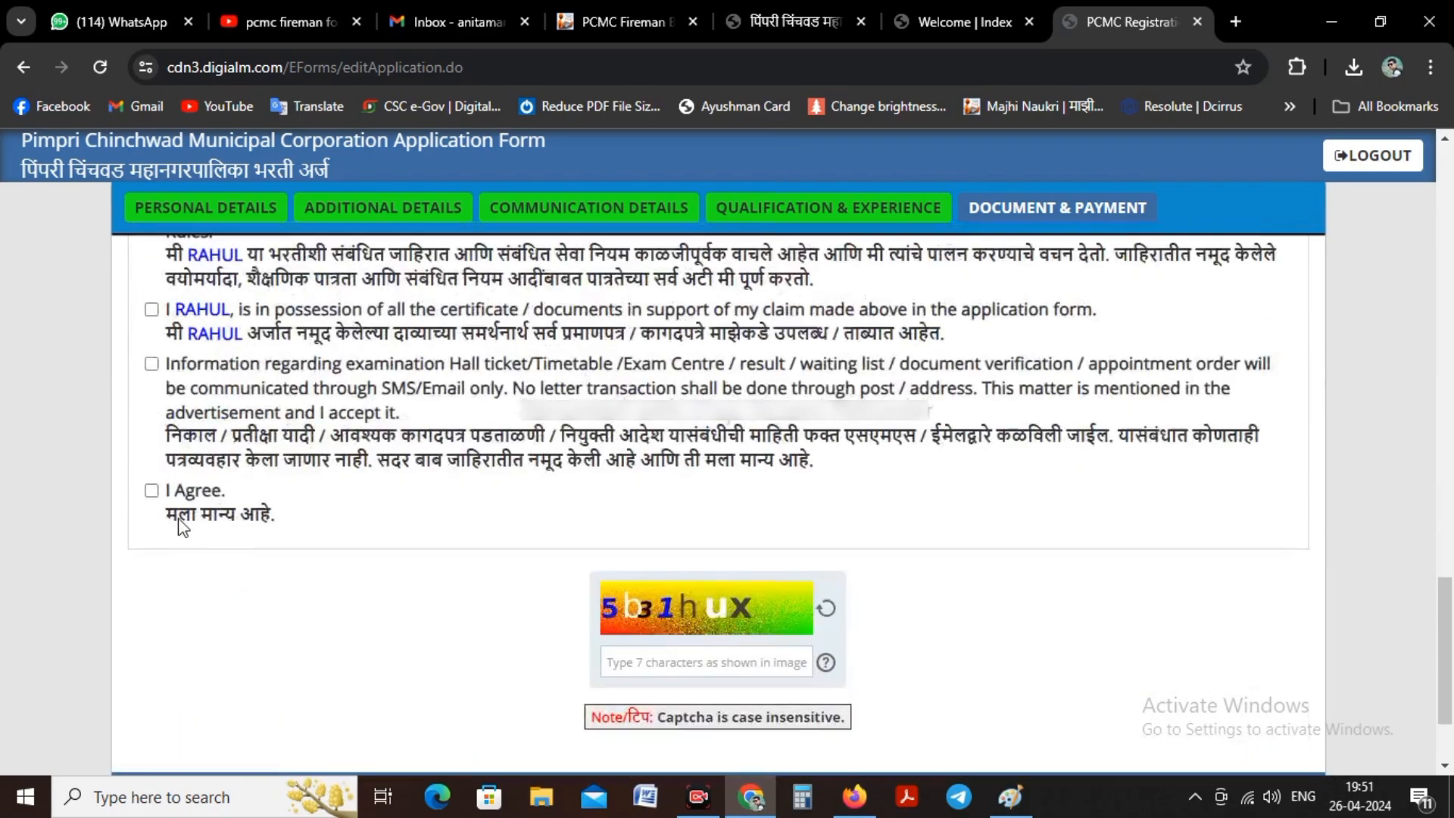
left_click(152, 363)
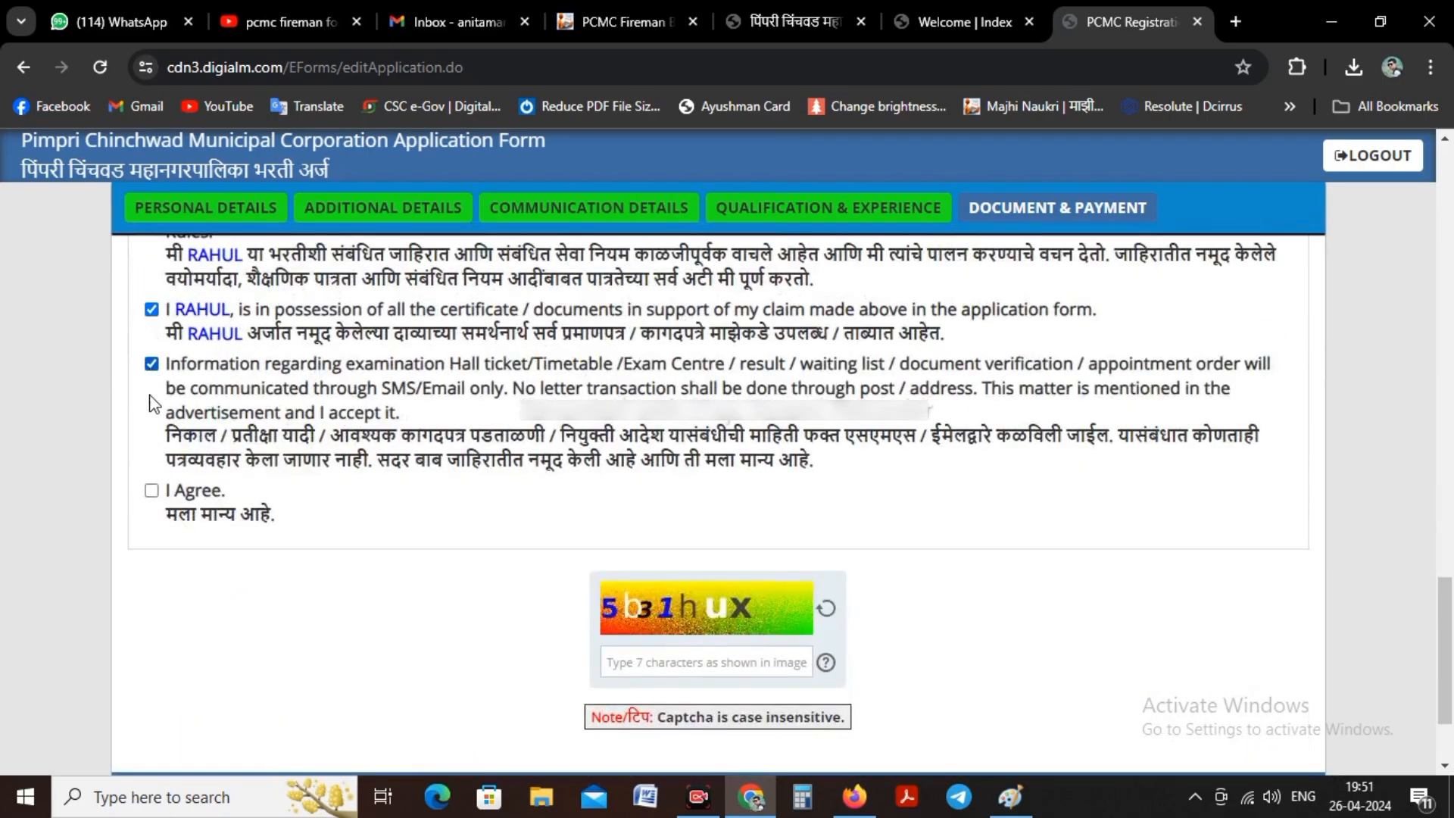
left_click(151, 490)
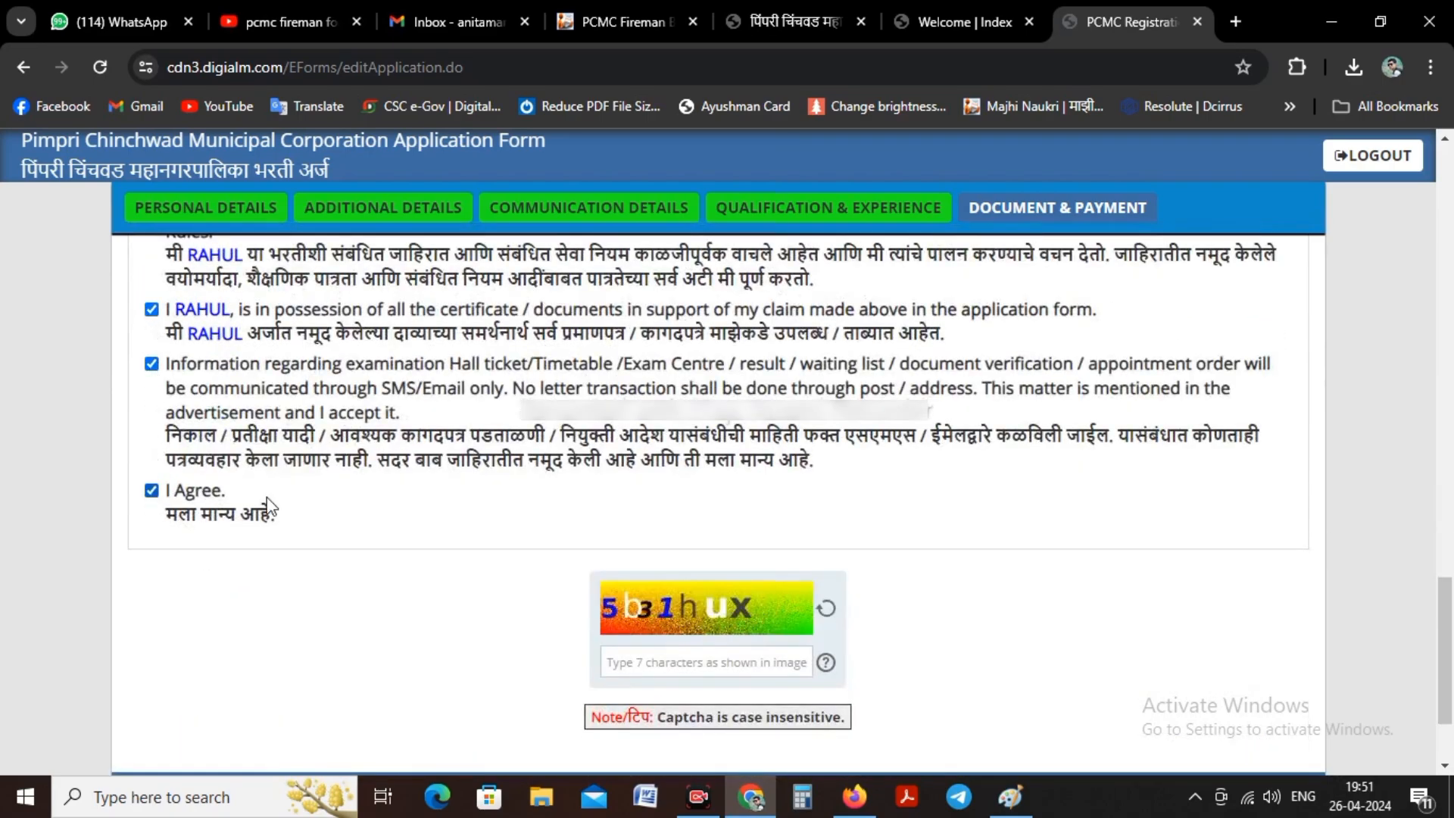
Step: Fill in the captcha characters from the image and proceed to the BillDesk payment page
left_click(658, 662)
type("5b31hux")
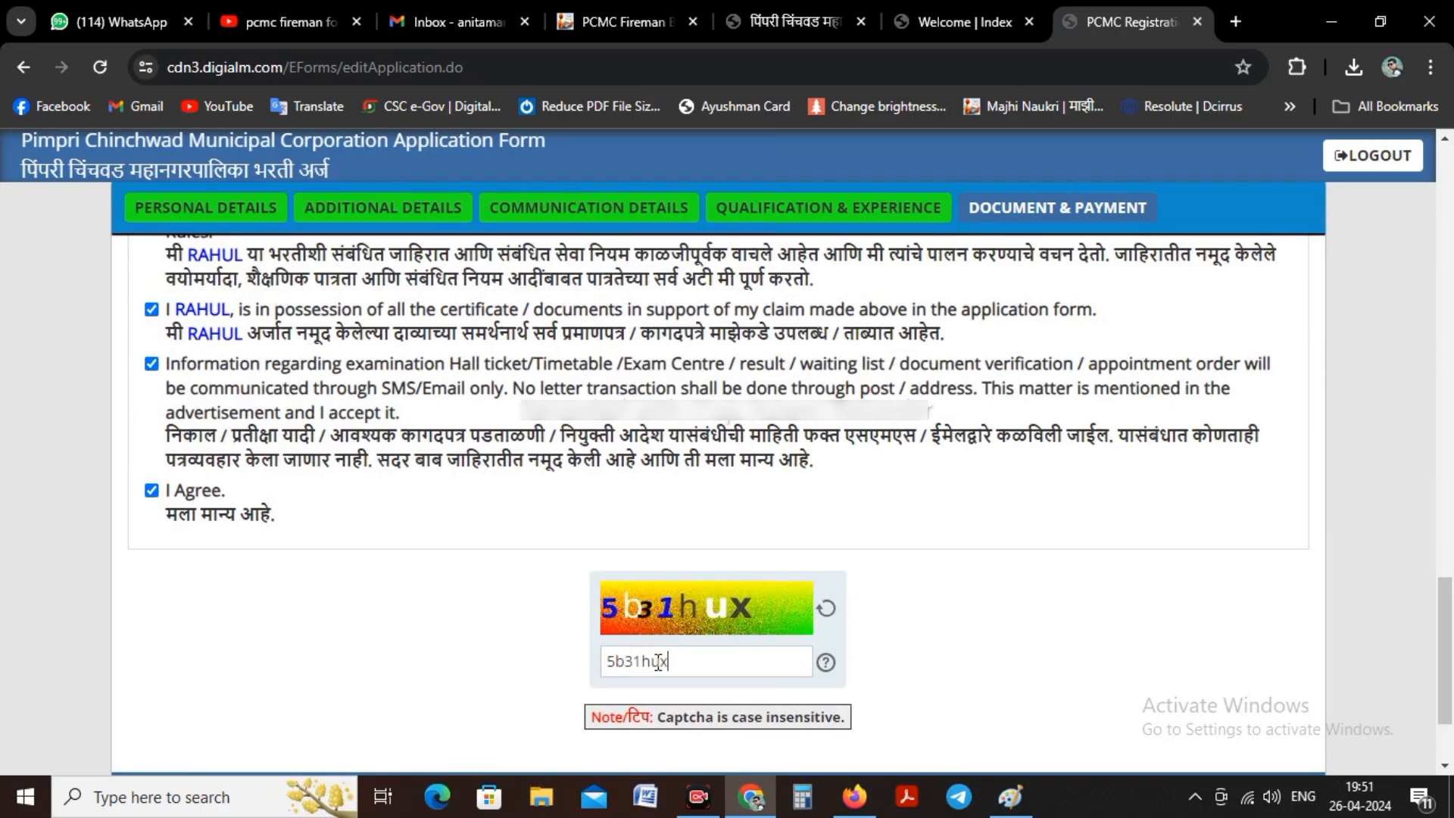
scroll(658, 661, "down", 2)
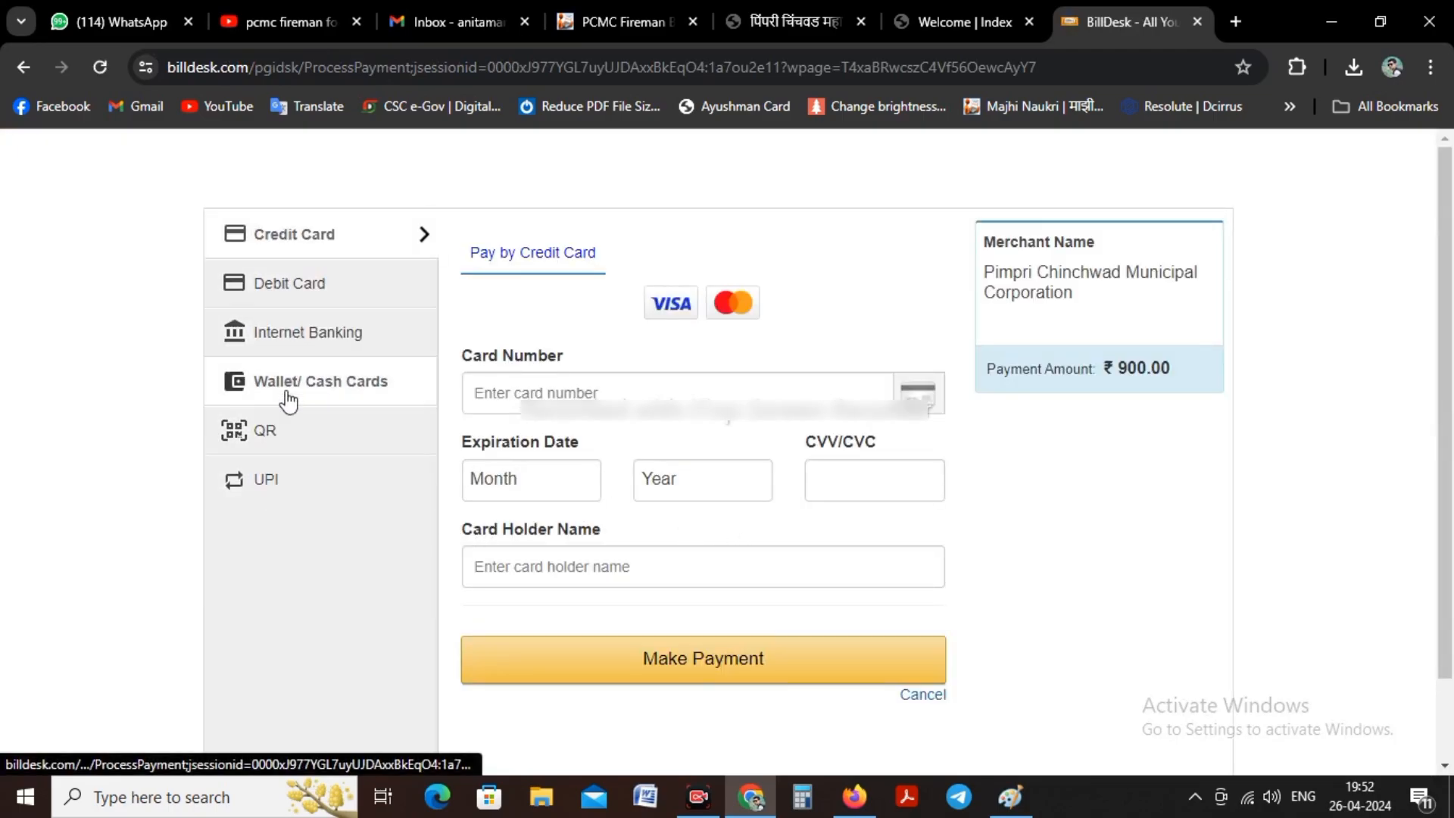
Step: Choose QR as the payment method for the registration fee, proceed to payment, and reveal the scannable QR code
left_click(284, 492)
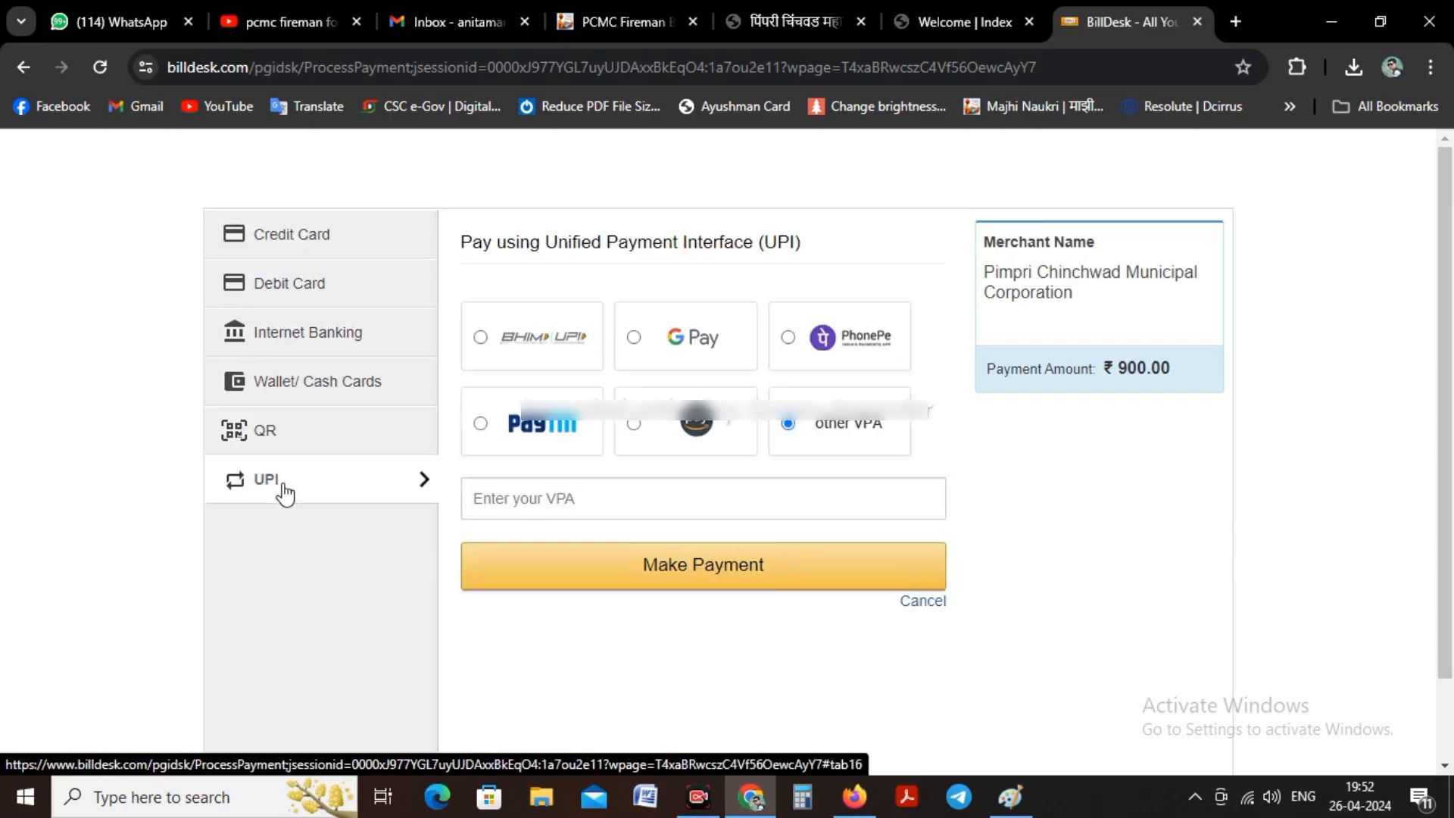
left_click(324, 443)
left_click(590, 356)
left_click(711, 454)
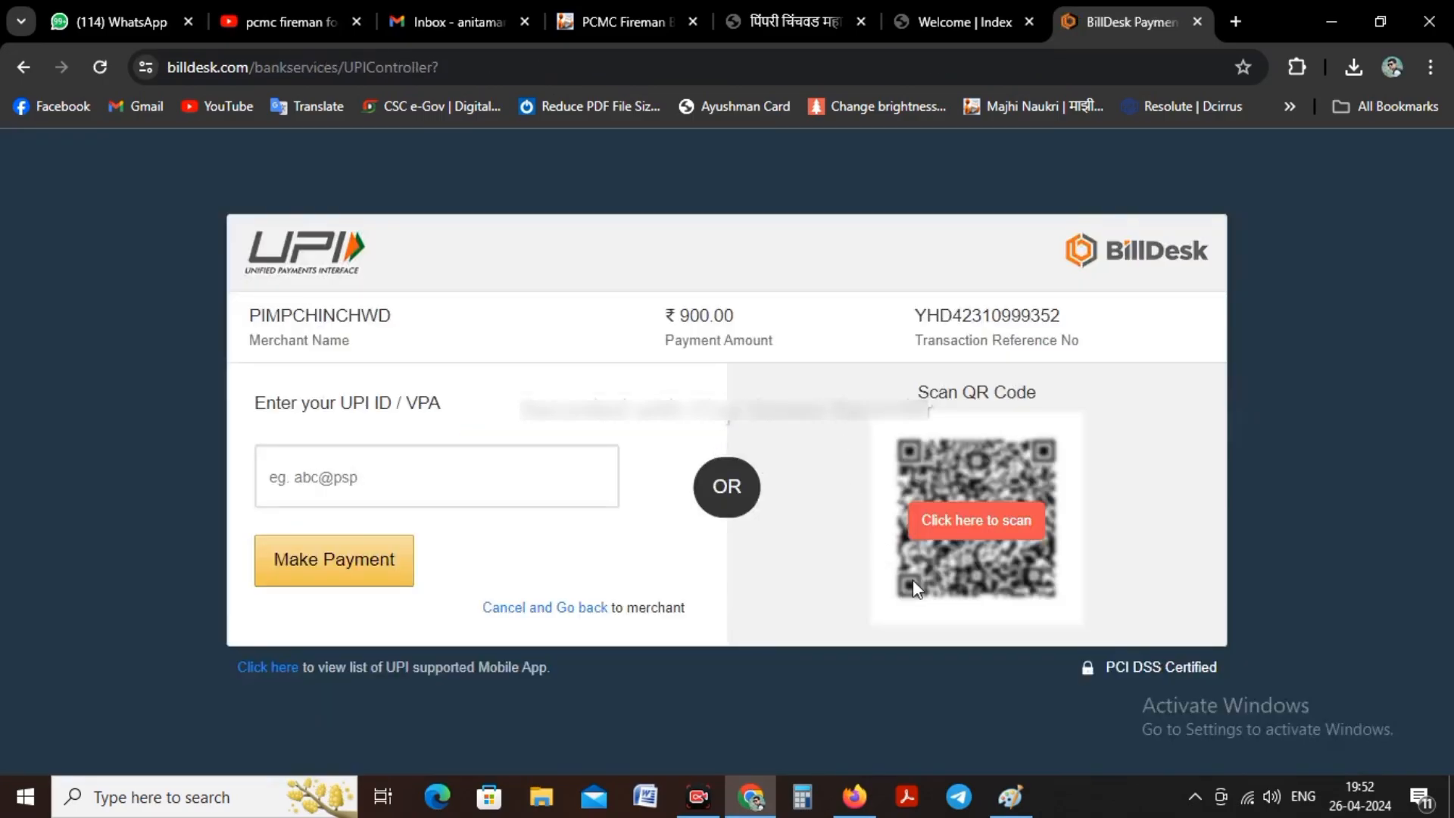
left_click(977, 520)
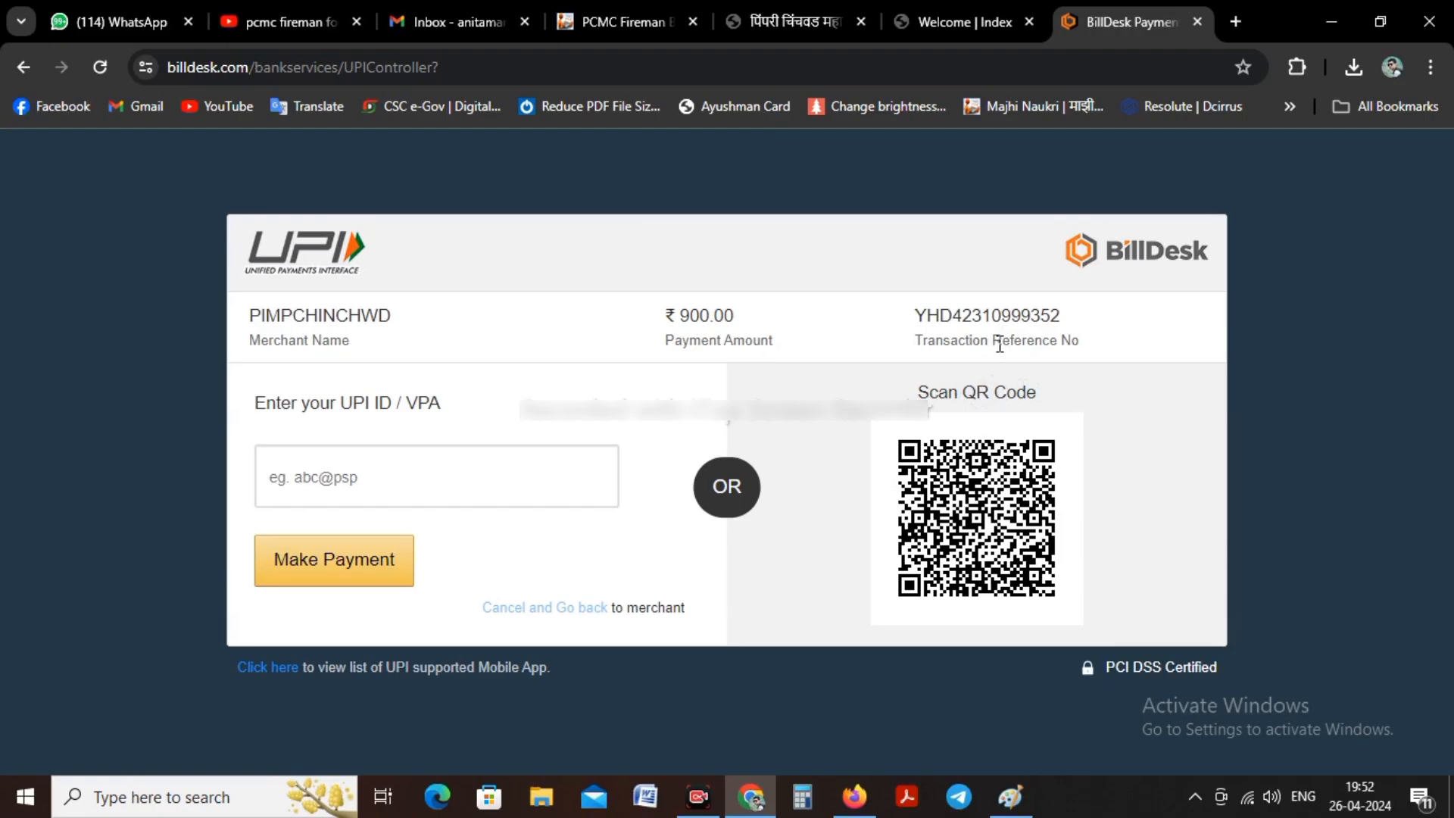
Step: Check the recruitment index page, then go back from the BillDesk payment through the previous pages to the registration form
left_click(981, 9)
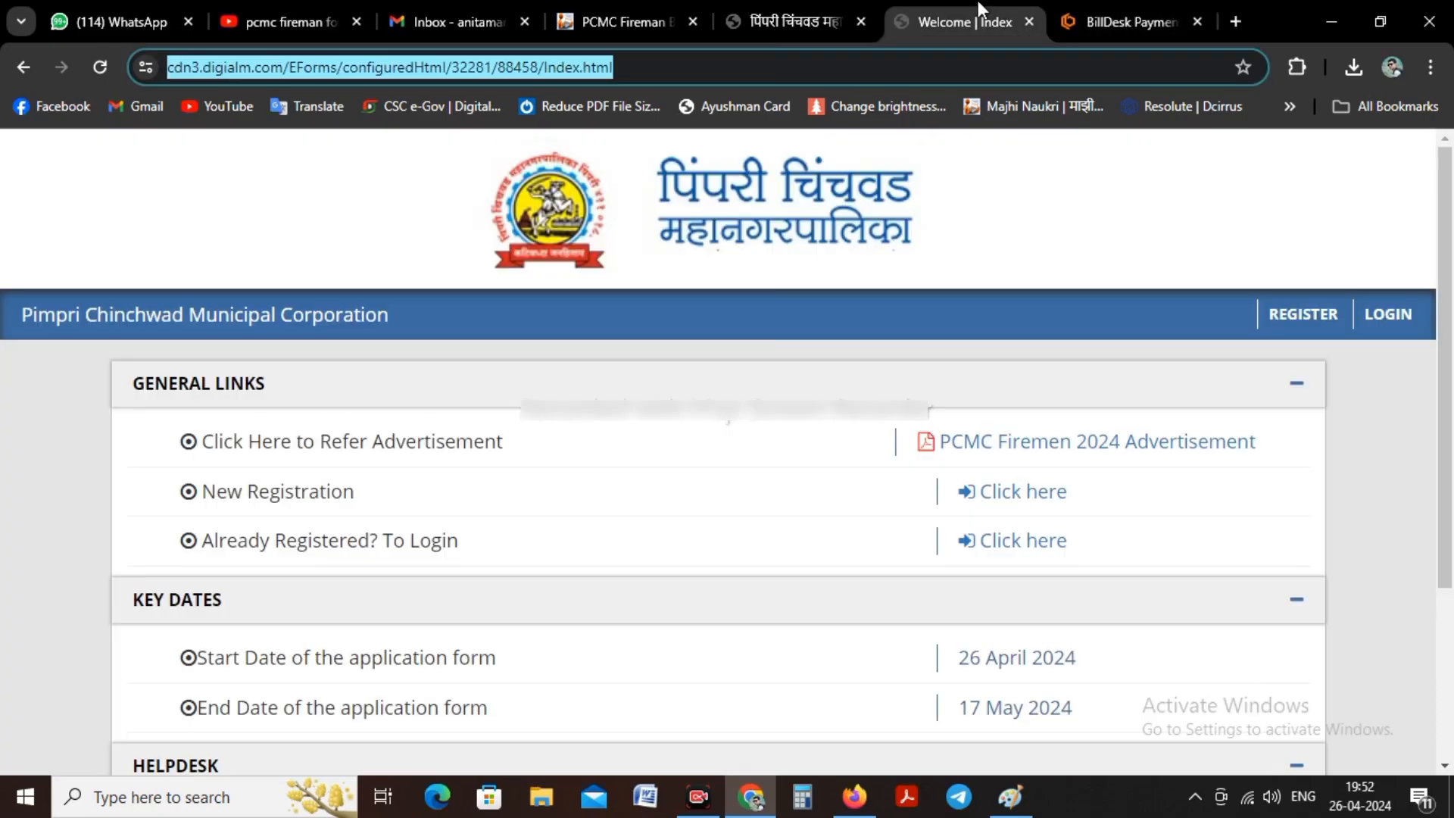
left_click(1120, 16)
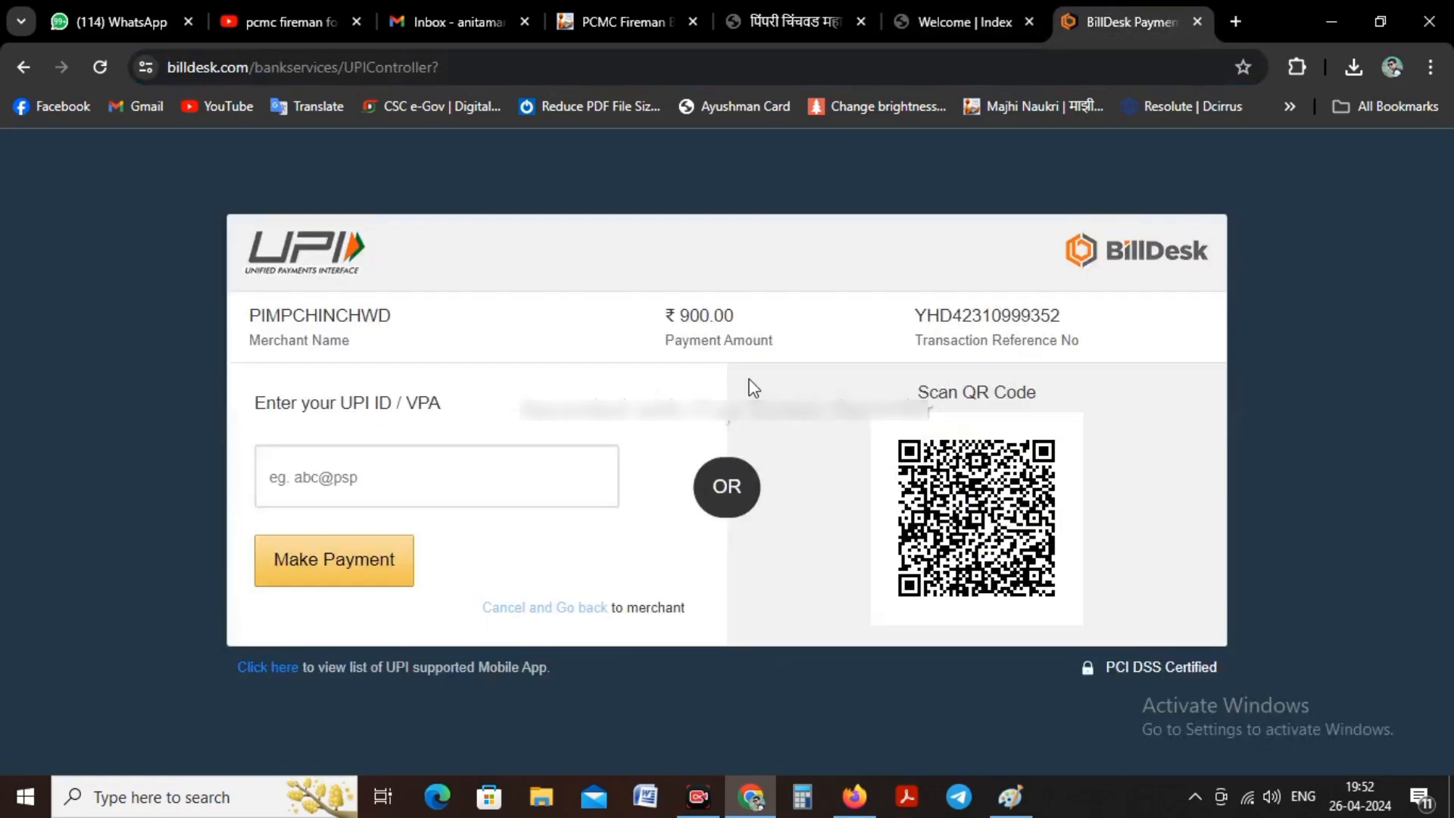
left_click(21, 71)
left_click(22, 72)
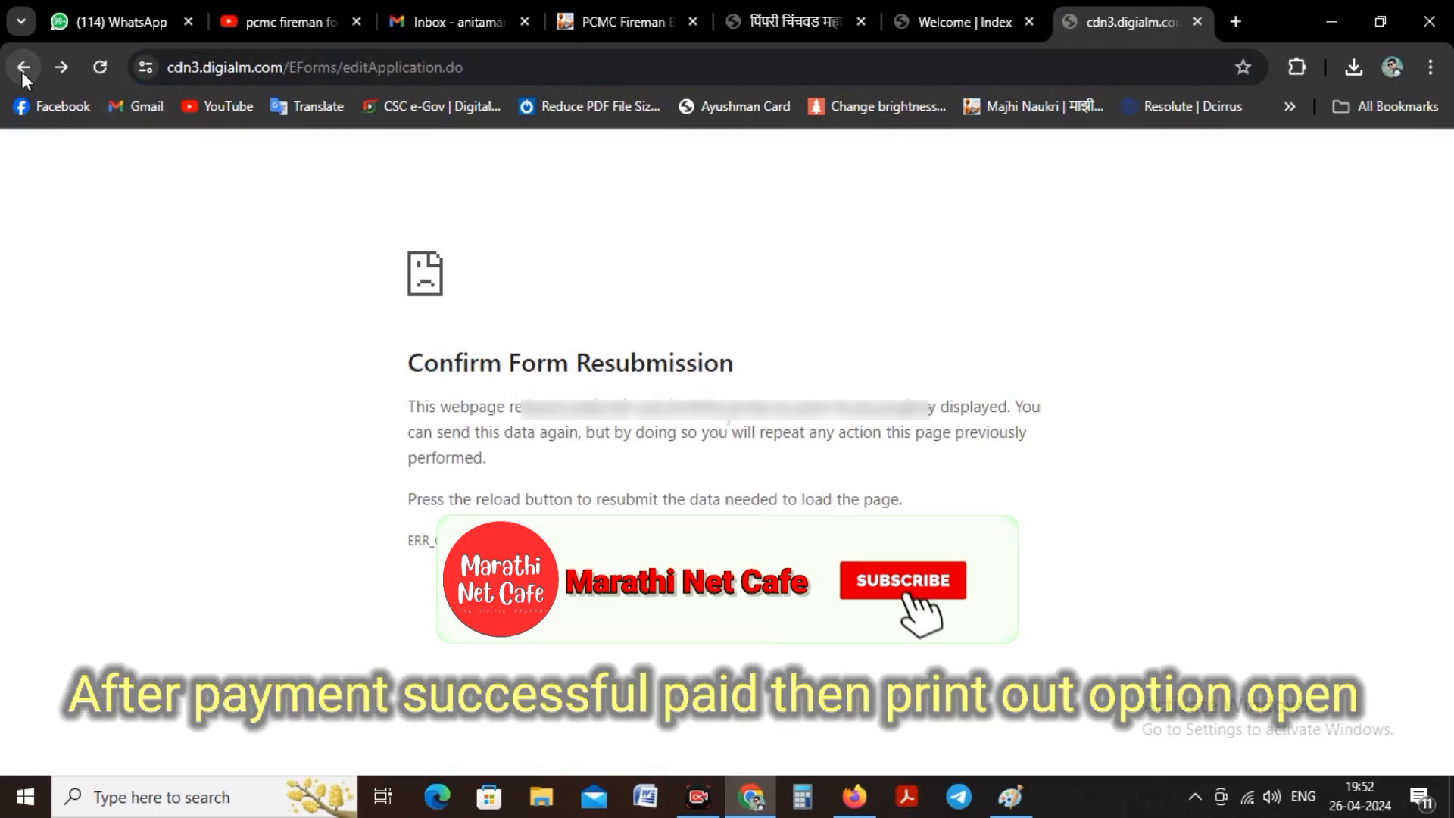
left_click(21, 71)
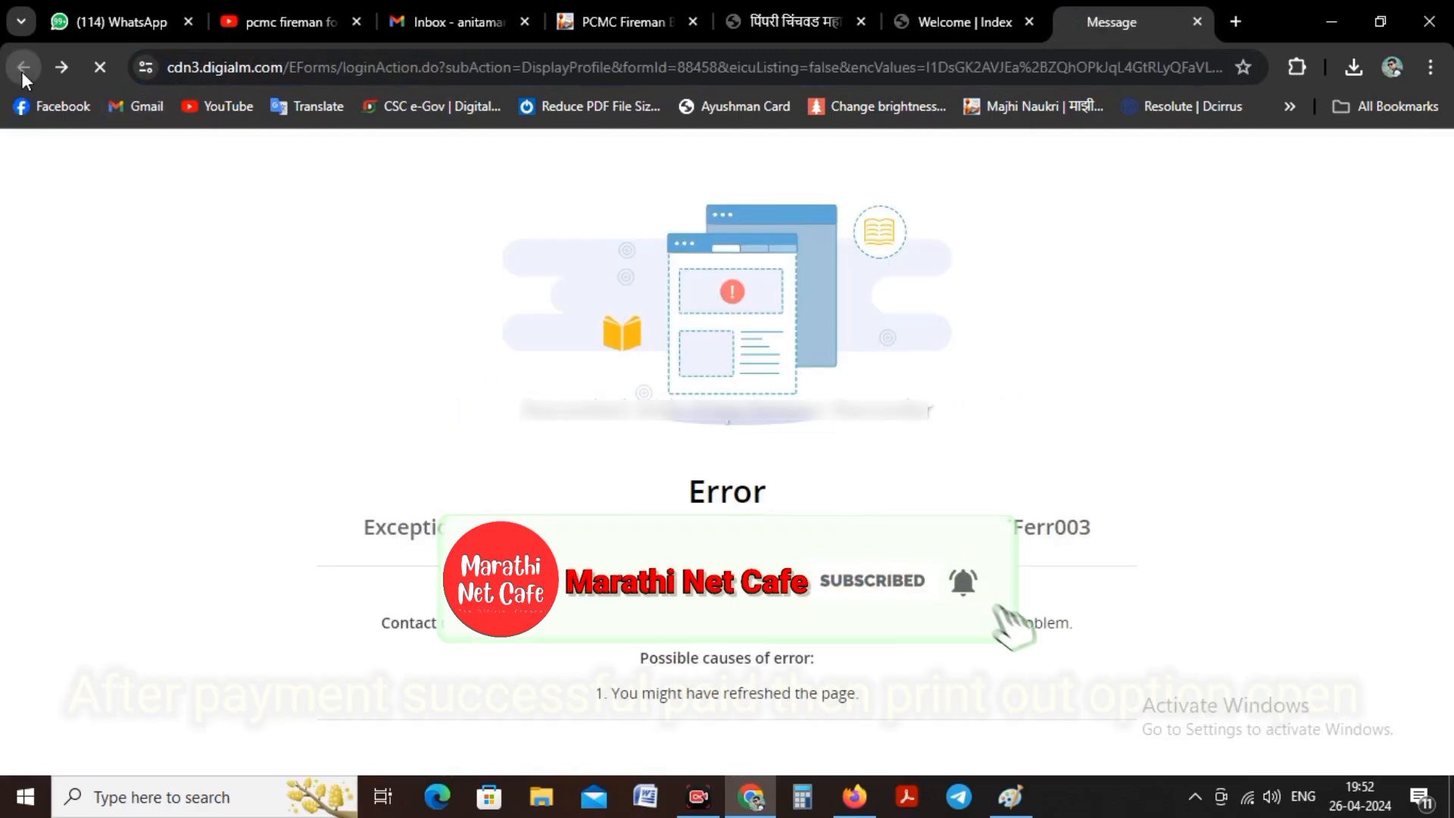
left_click(22, 71)
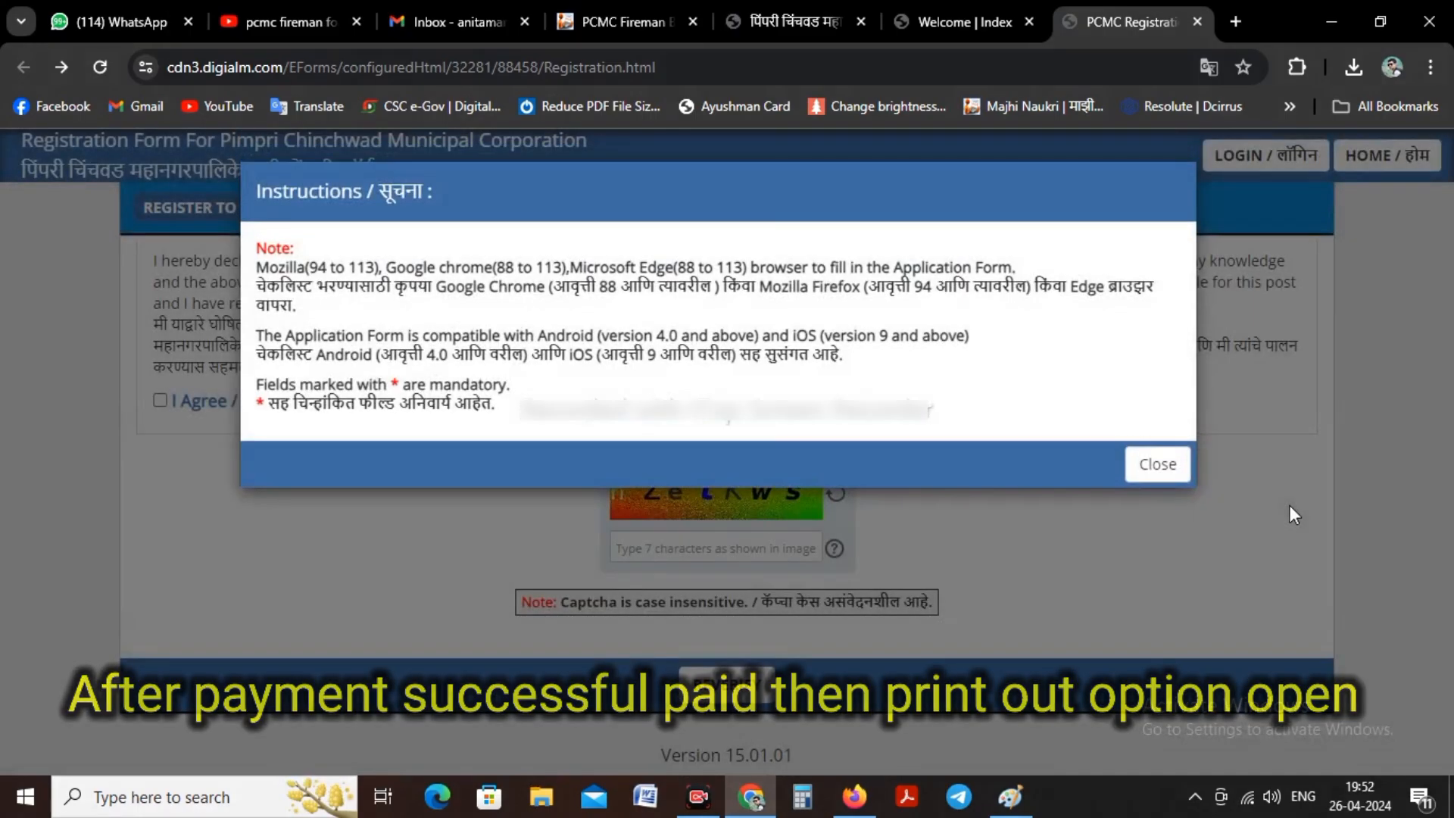
Step: Close the registration instructions, agree to the personal data notice, and view the registration form fields
left_click(1155, 462)
scroll(1013, 459, "down", 3)
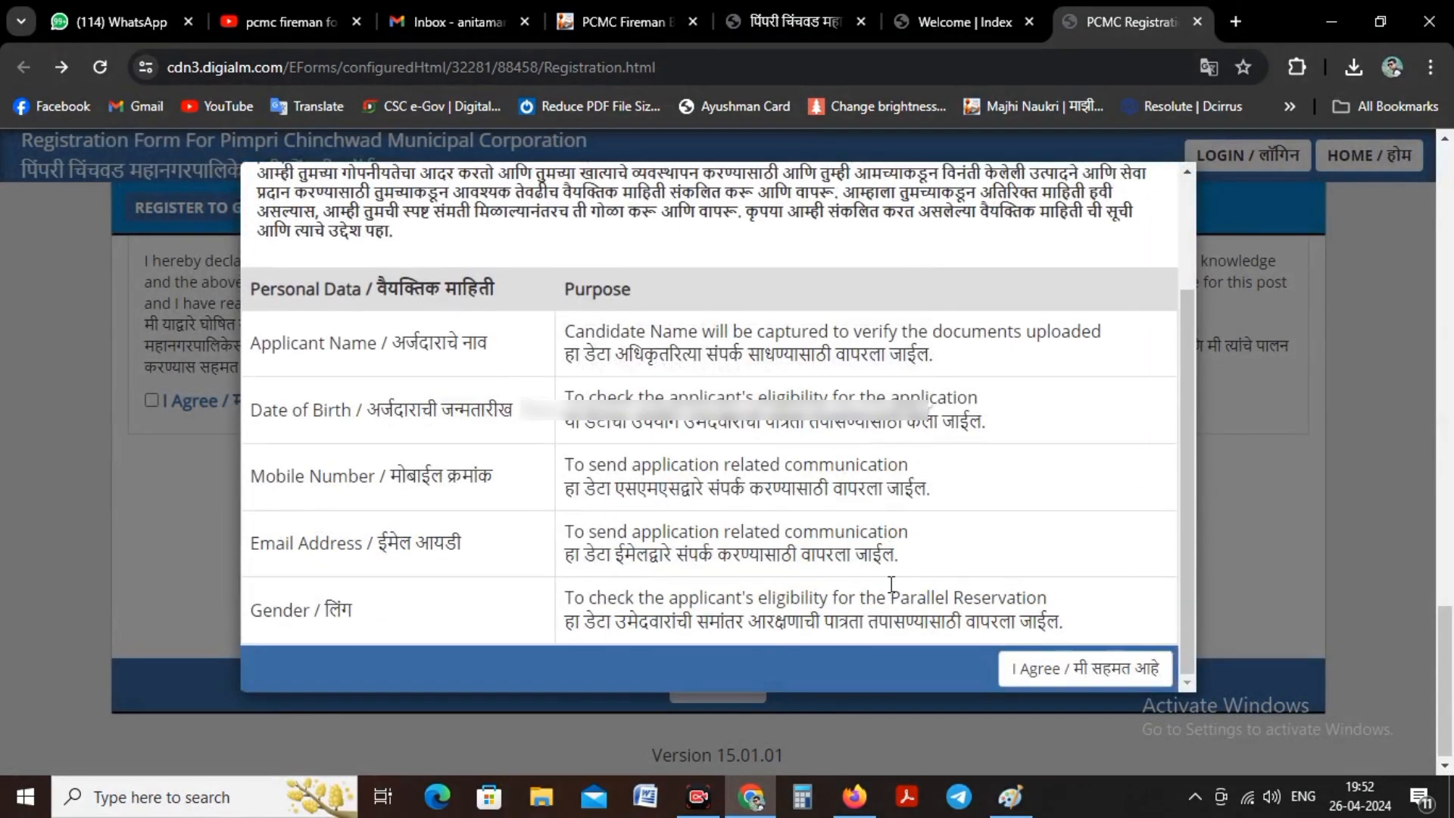
left_click(1046, 669)
scroll(949, 435, "up", 15)
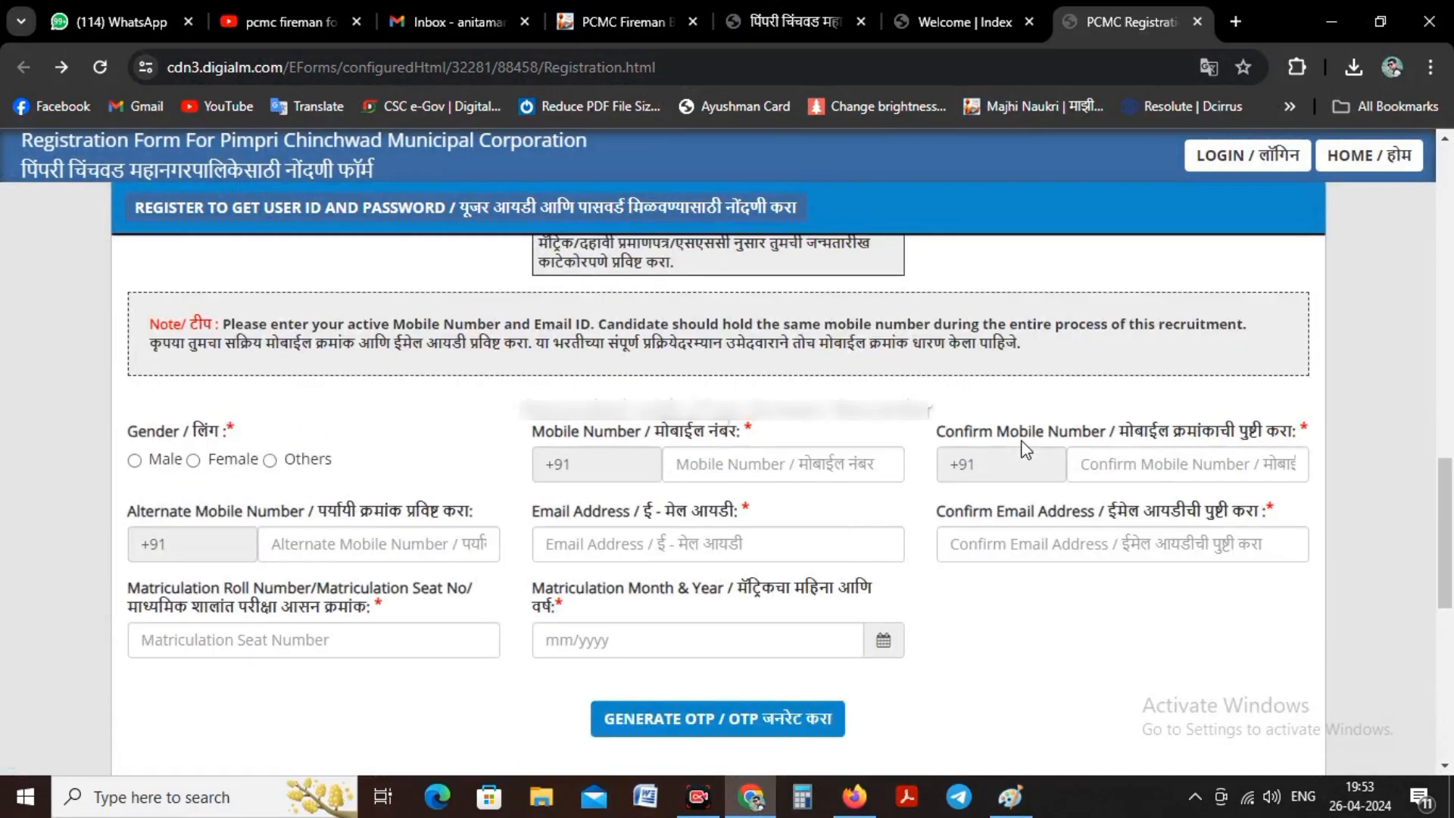